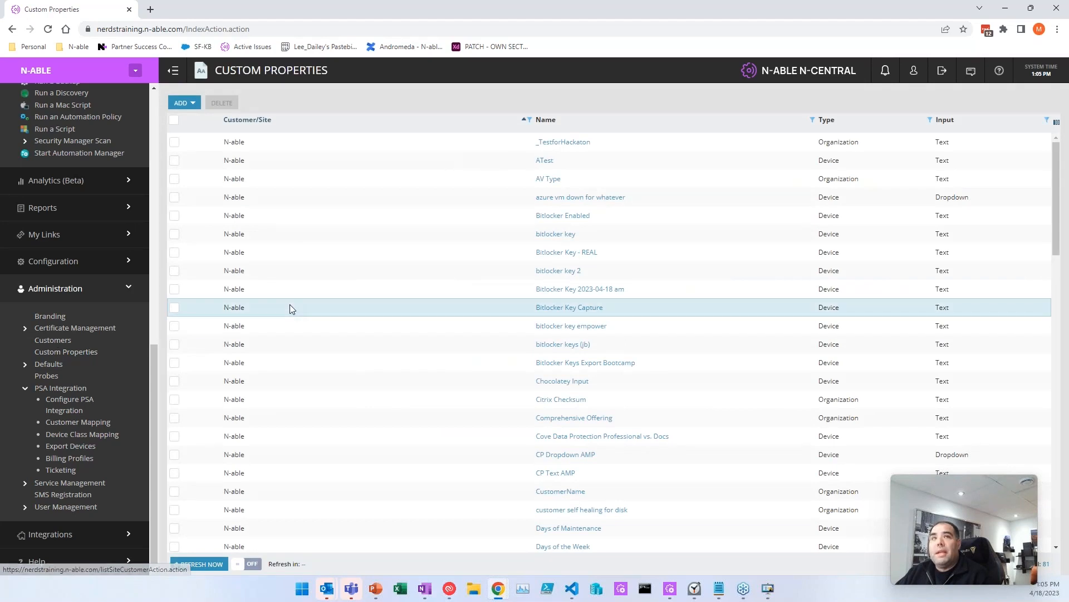
# Step: Look over the add-custom-property options, then close them and switch windows
pyautogui.click(198, 103)
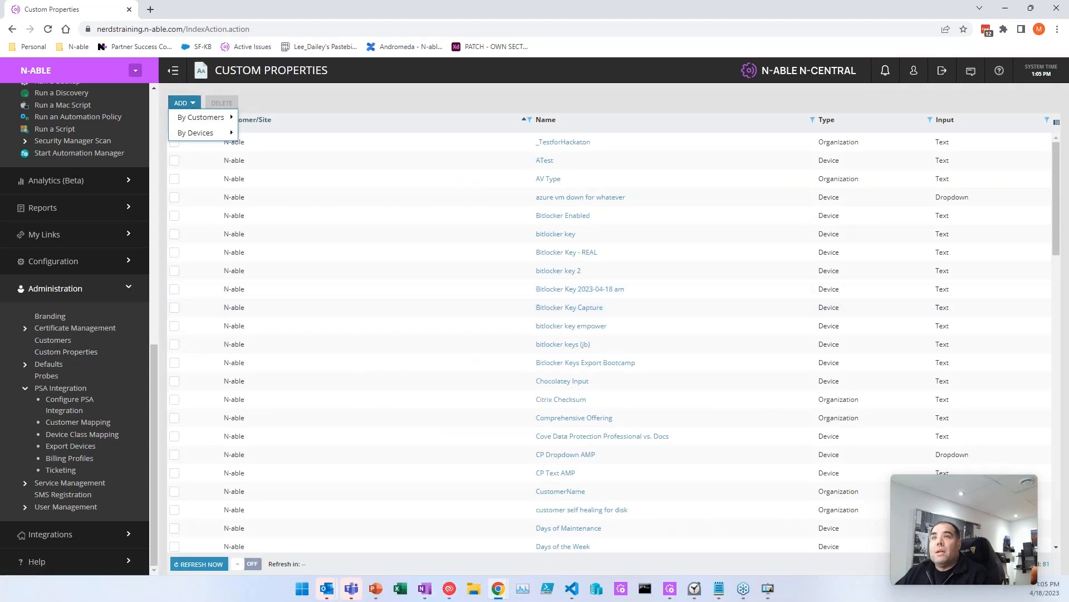
pyautogui.moveTo(235, 118)
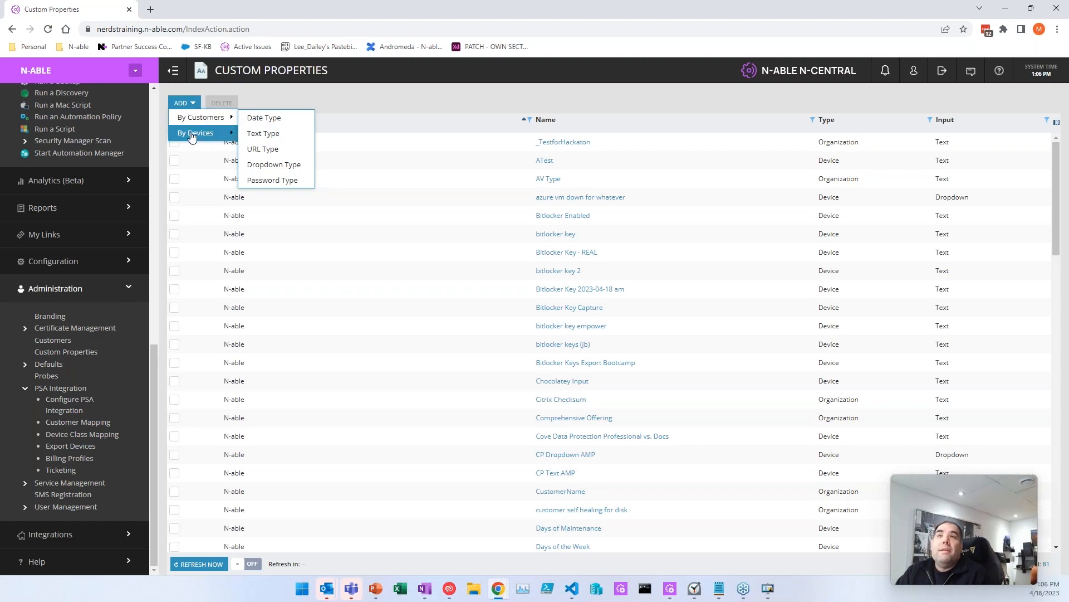
pyautogui.moveTo(198, 135)
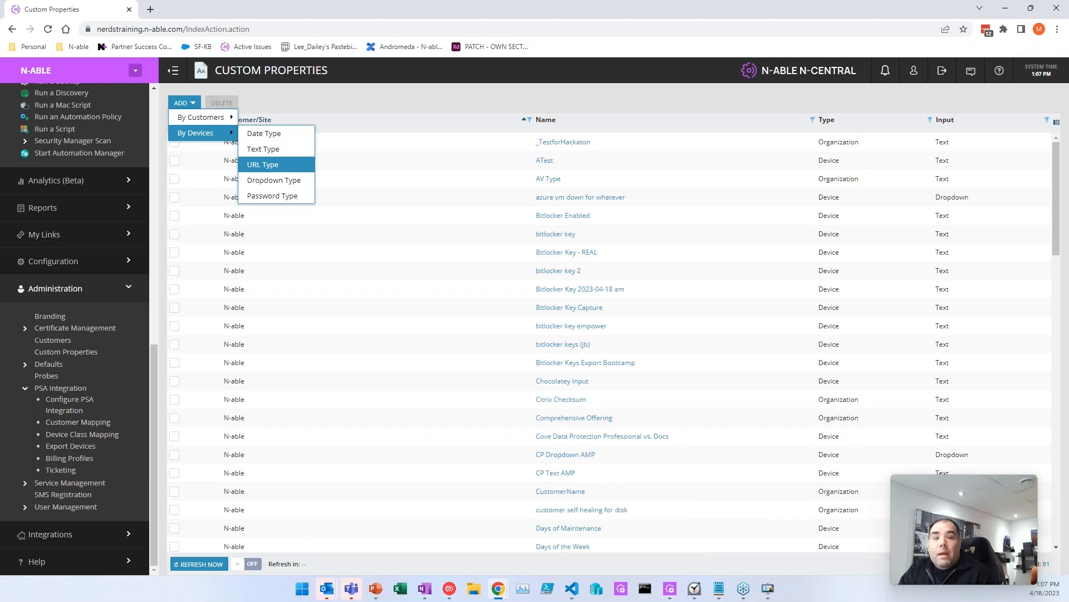
pyautogui.hotkey('alt', 'Tab')
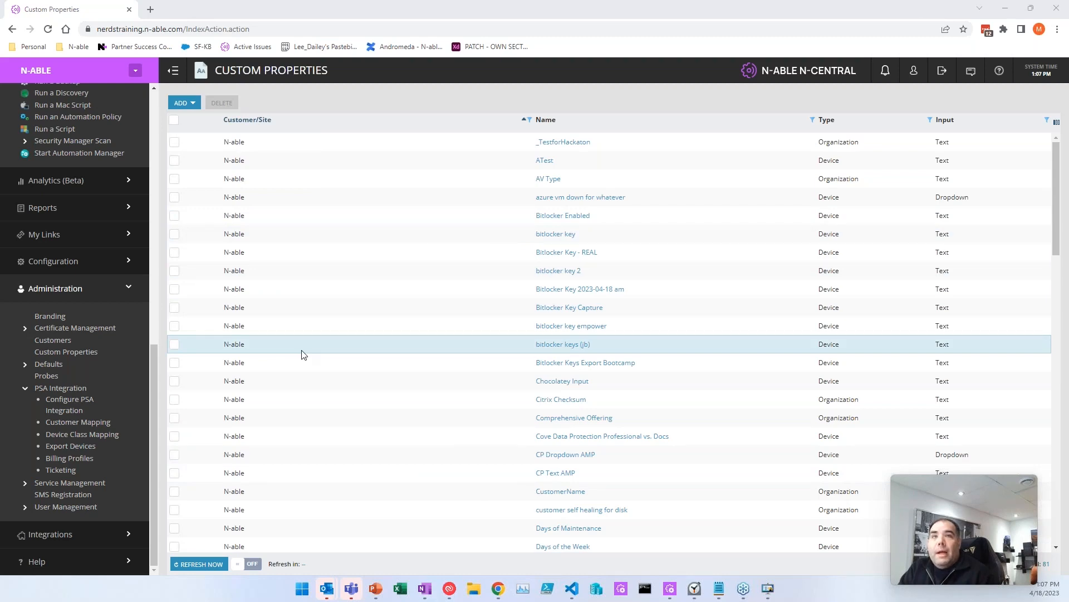
pyautogui.scroll(-15, 429, 329)
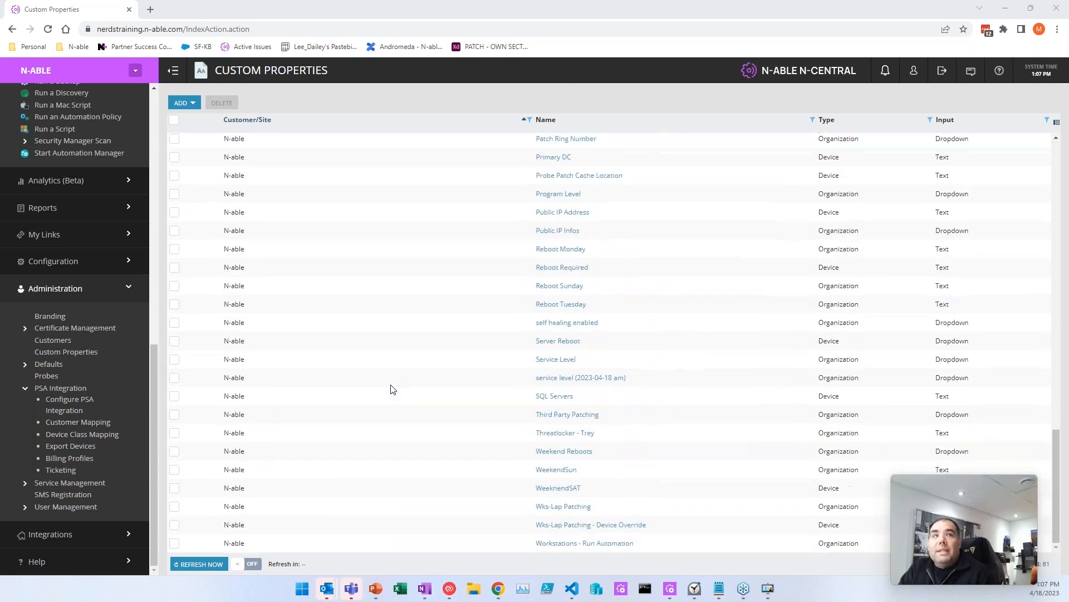
pyautogui.scroll(15, 414, 352)
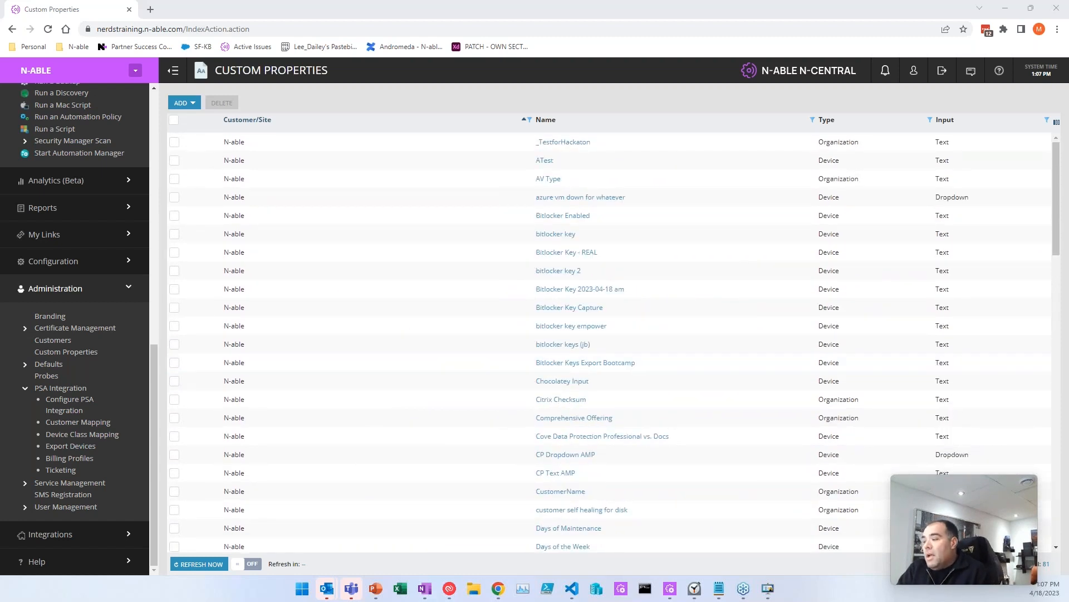
pyautogui.hotkey('alt', 'Tab')
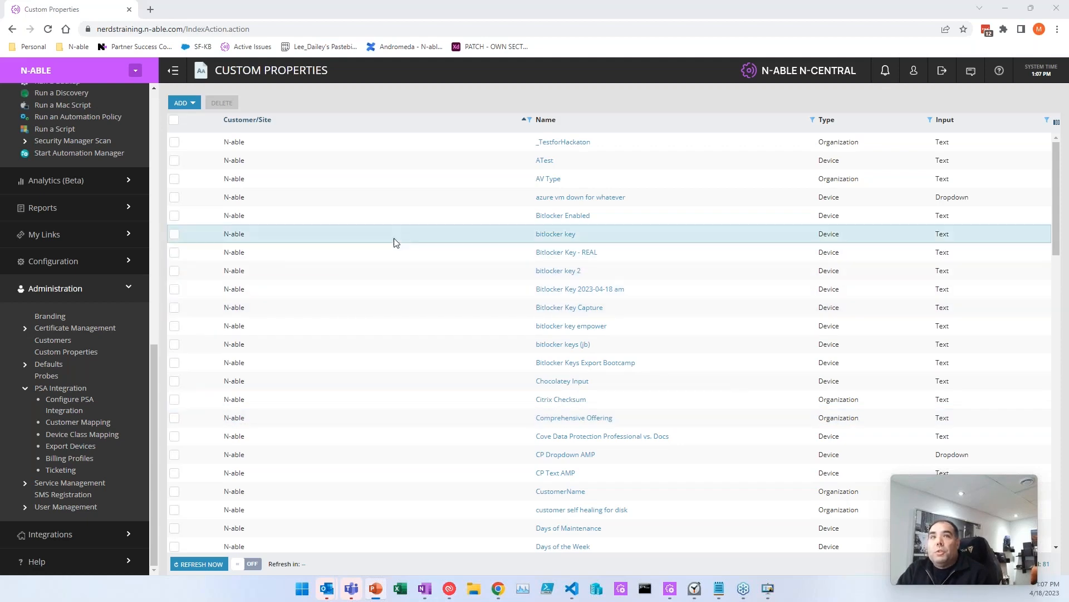
pyautogui.scroll(10, 85, 233)
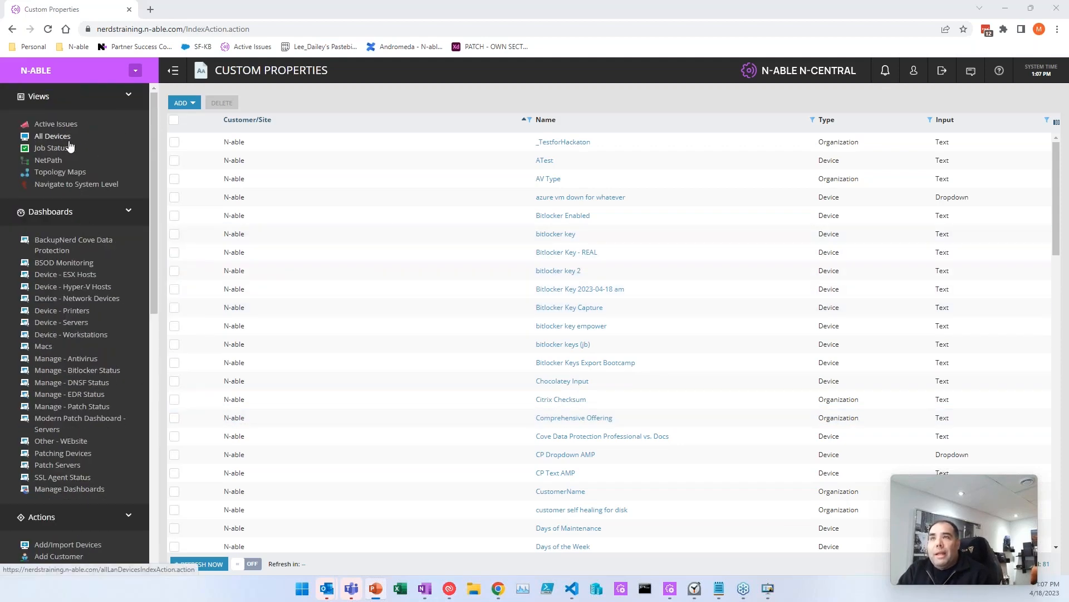
# Step: Change NABLE-2Q765M3's EDR Profile from All Devices to Detect Only, then go to Customers
pyautogui.click(71, 139)
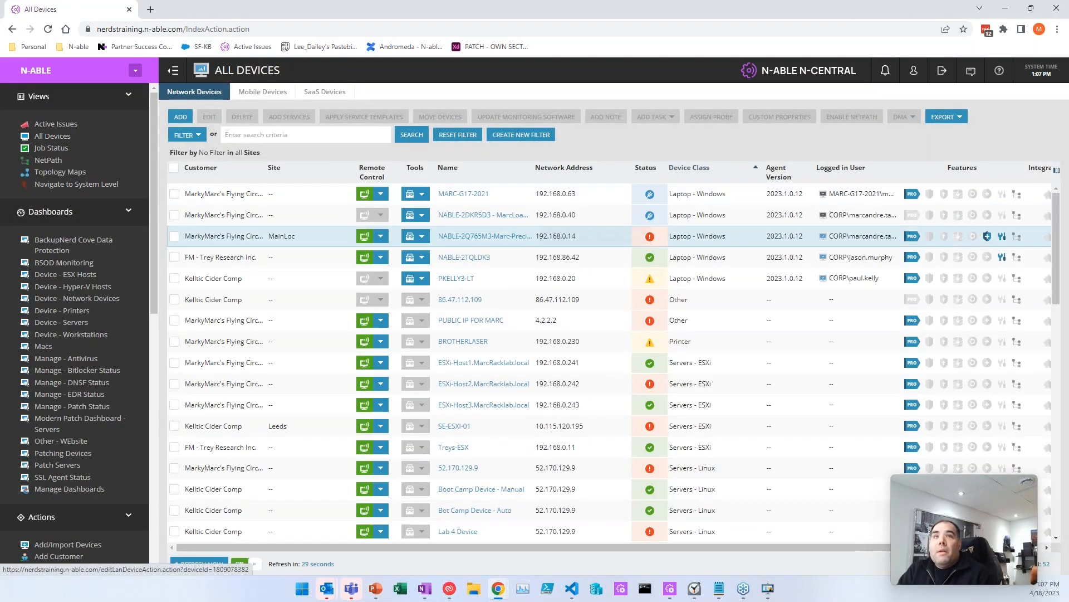
pyautogui.click(521, 246)
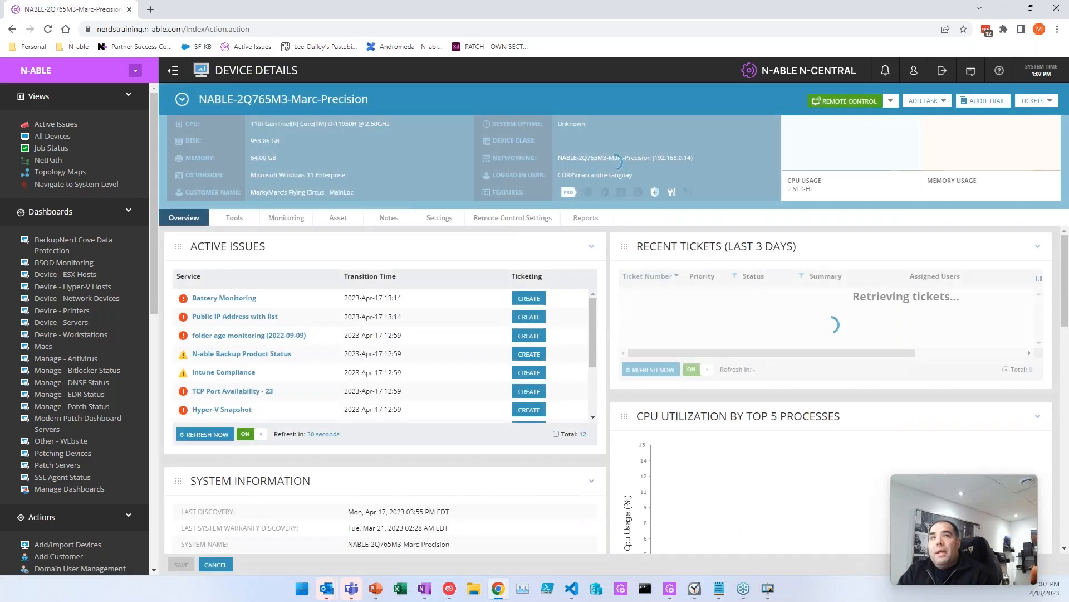
pyautogui.click(439, 217)
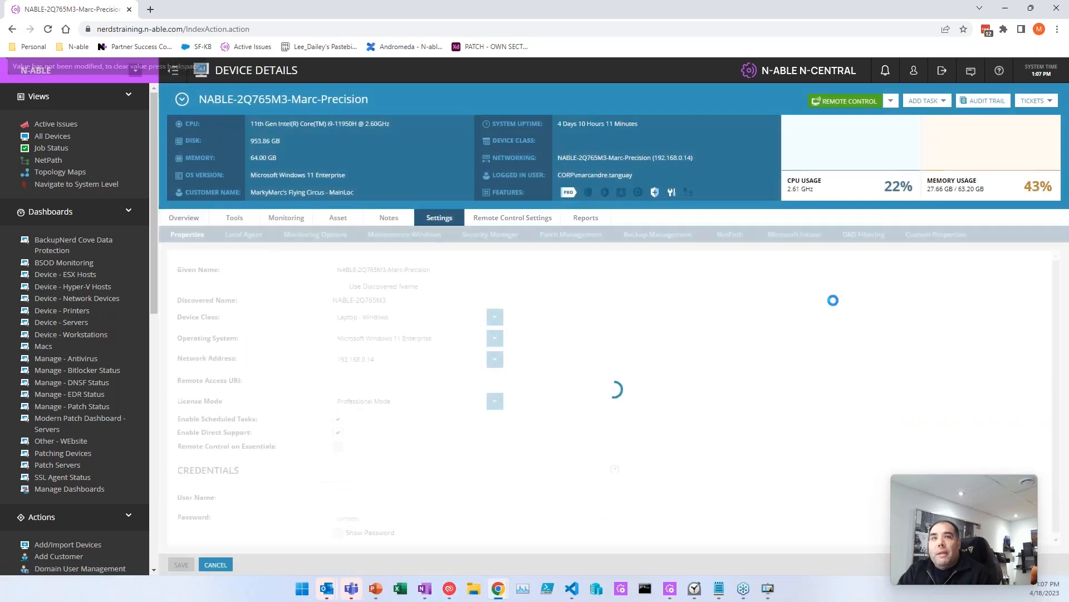
pyautogui.click(936, 234)
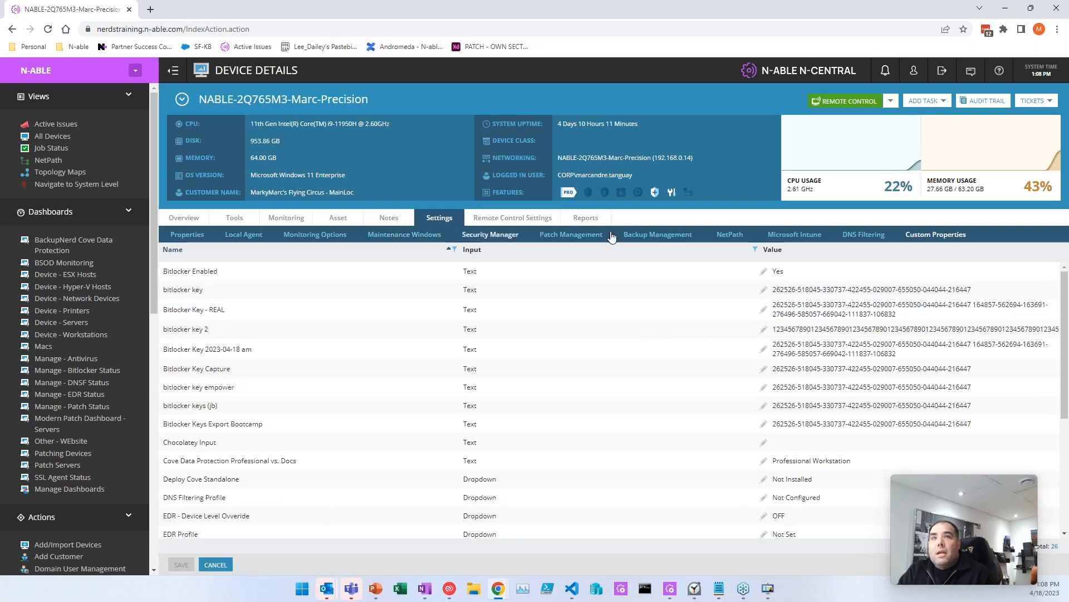
pyautogui.scroll(-4, 651, 351)
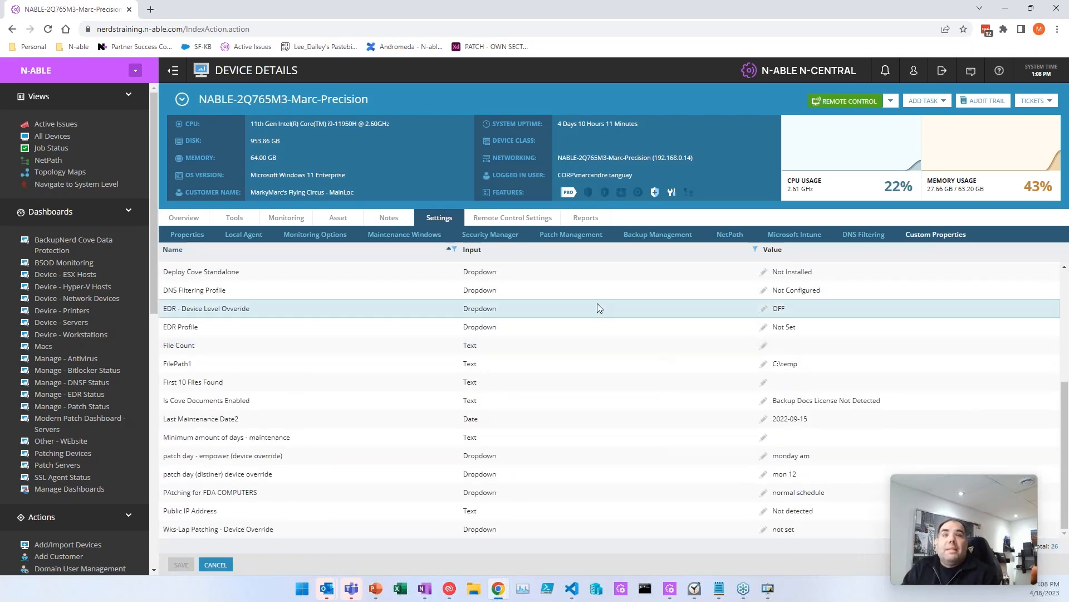
pyautogui.click(808, 327)
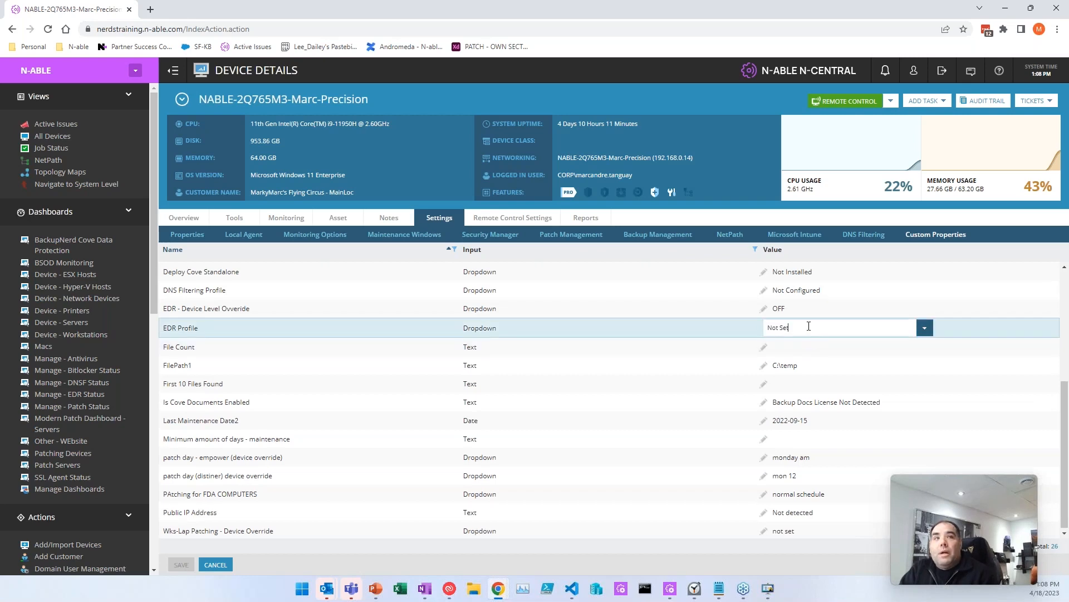
pyautogui.click(923, 327)
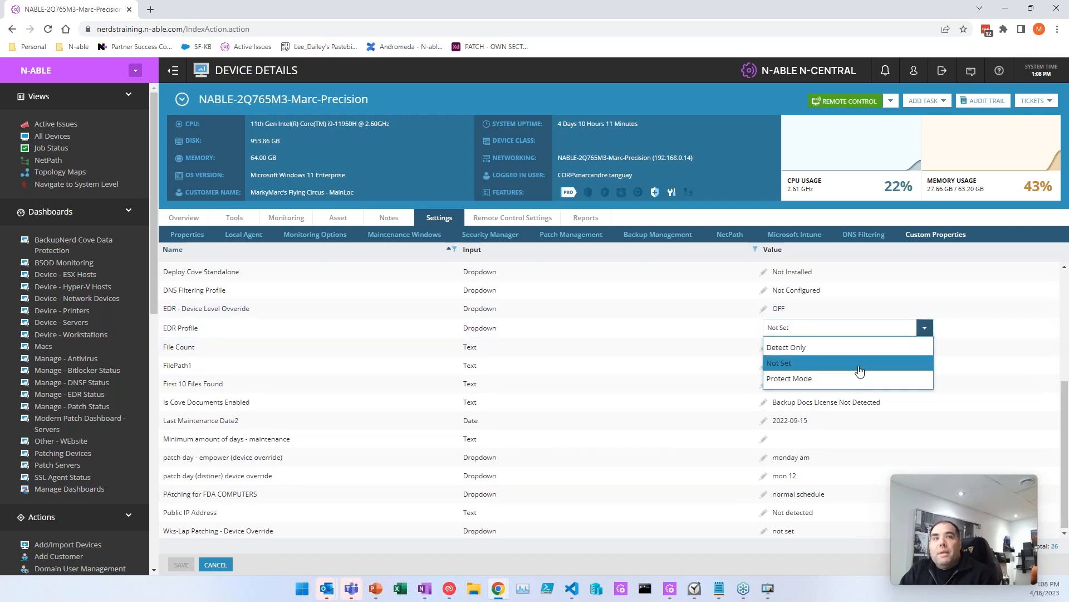
pyautogui.click(856, 349)
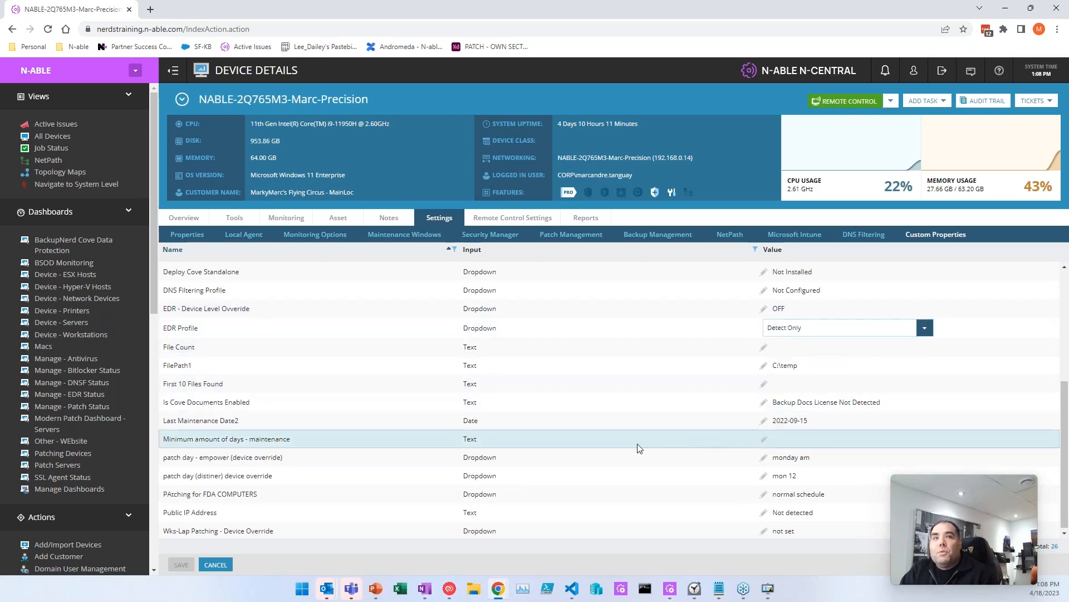
pyautogui.click(355, 490)
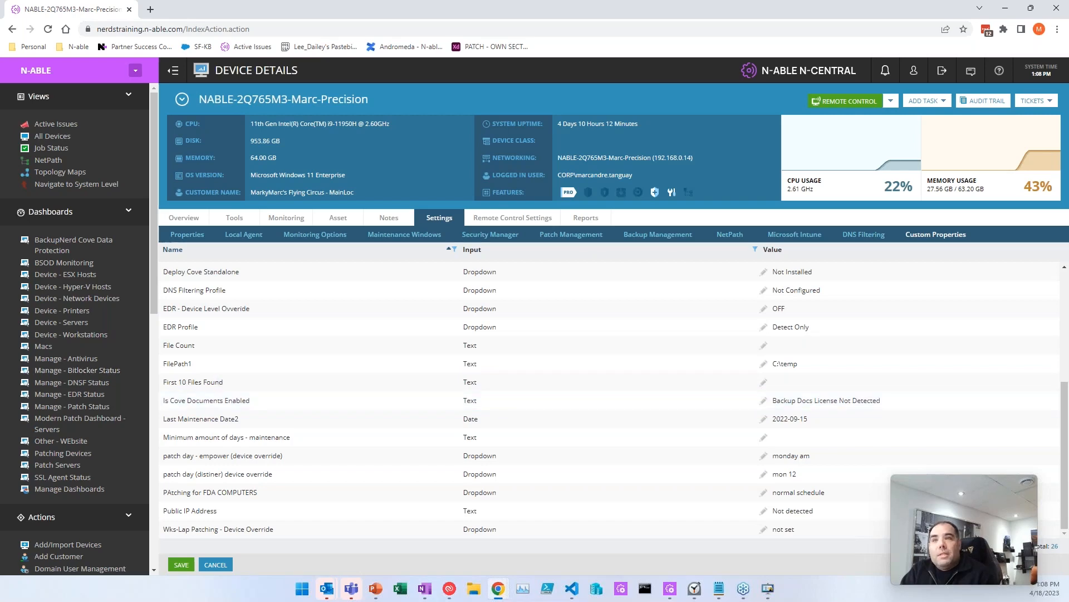
pyautogui.scroll(-10, 67, 445)
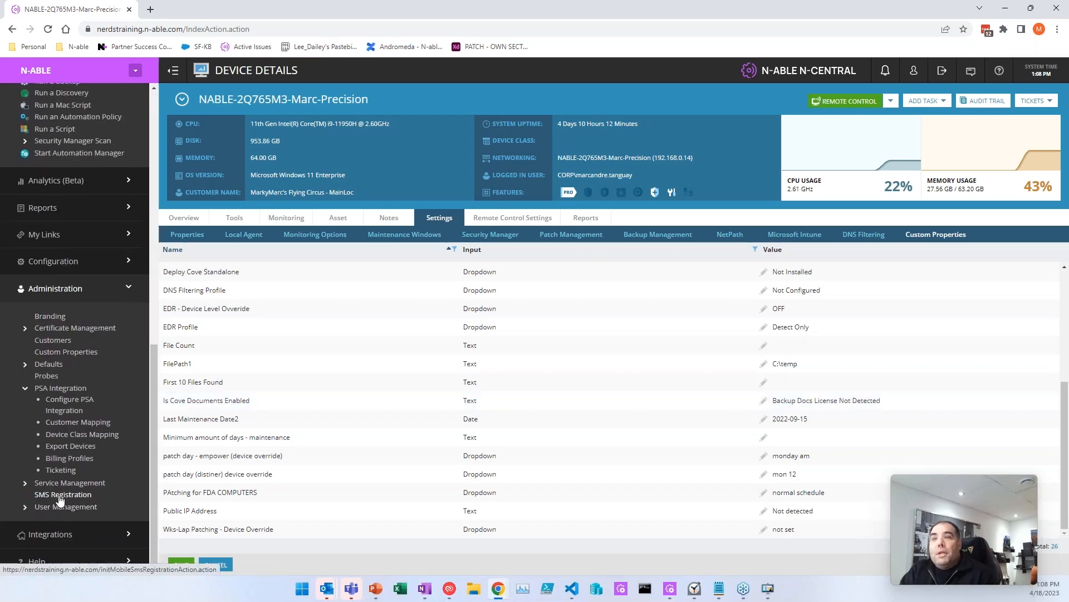
pyautogui.click(53, 341)
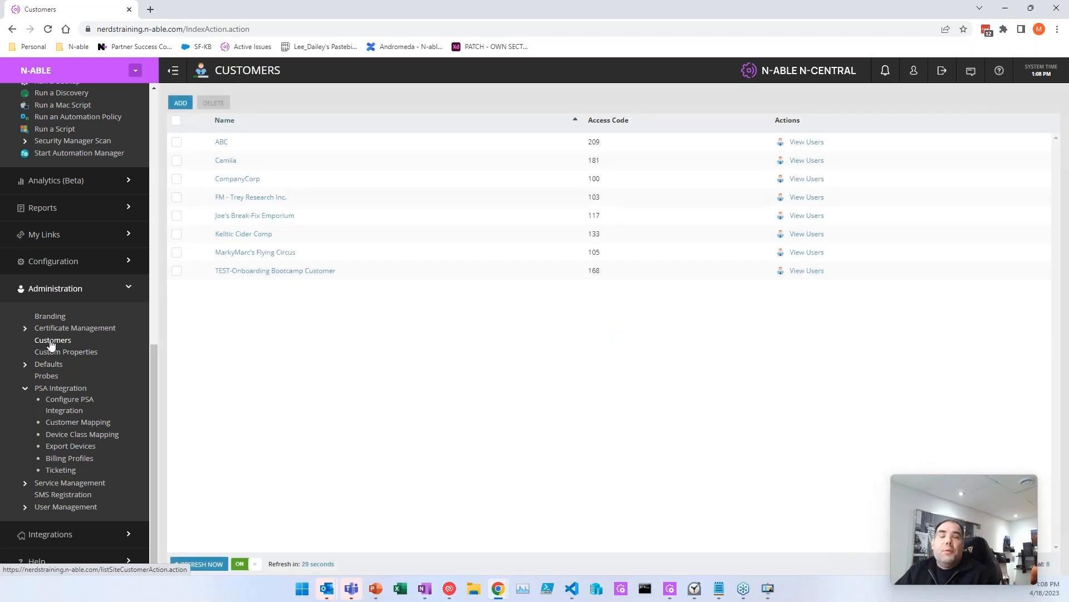
# Step: In MarkyMarc's Flying Circus custom properties, leave Public IP Infos as Address, enter Reboot Monday dsaDSFEFEWS, then cancel
pyautogui.click(234, 253)
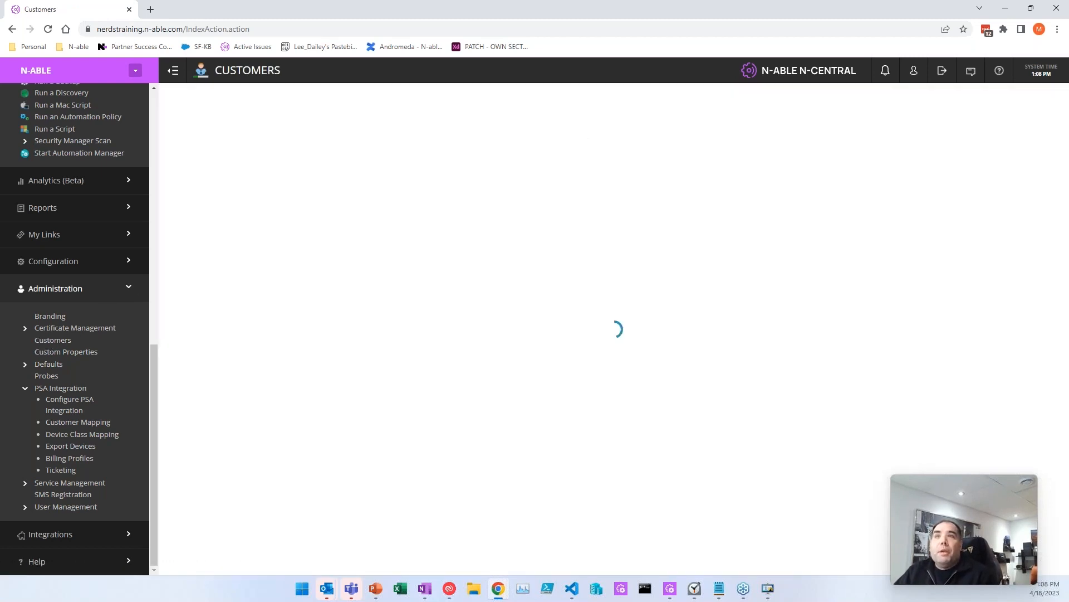
pyautogui.click(506, 146)
pyautogui.click(967, 159)
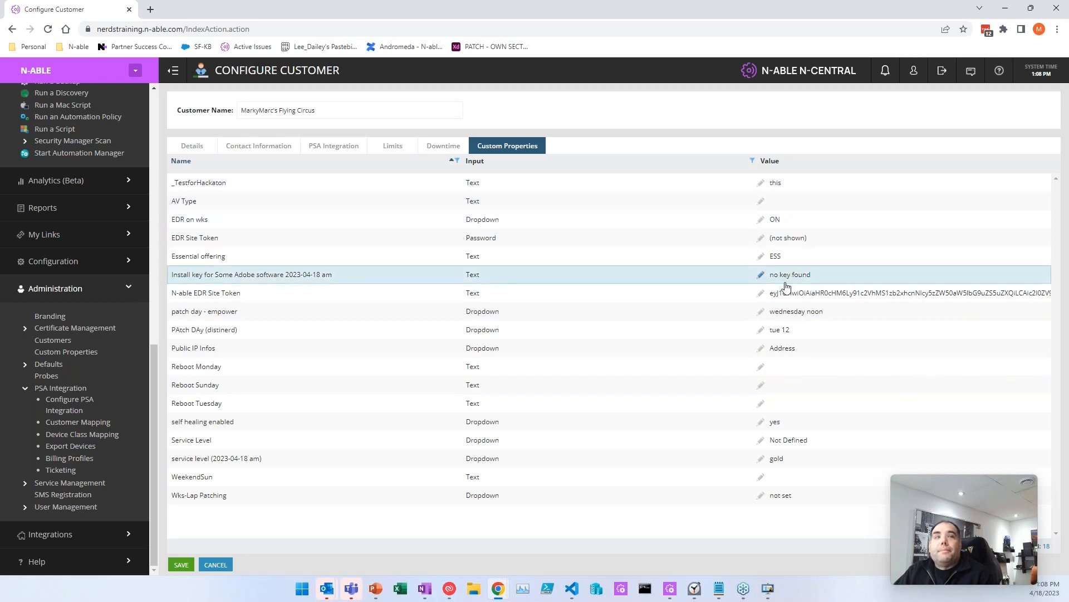
pyautogui.click(813, 346)
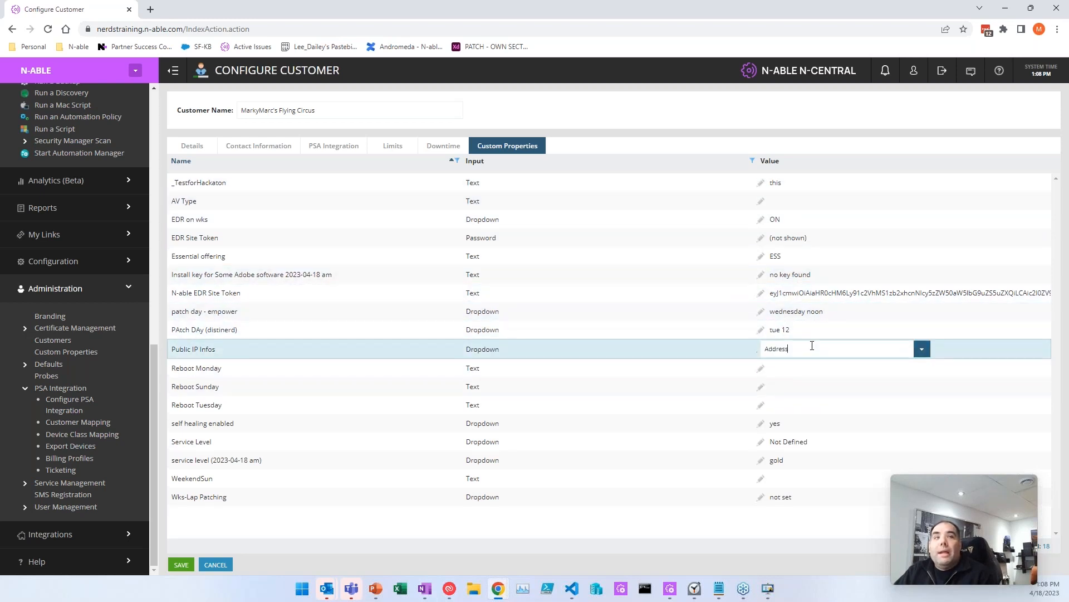
pyautogui.click(922, 348)
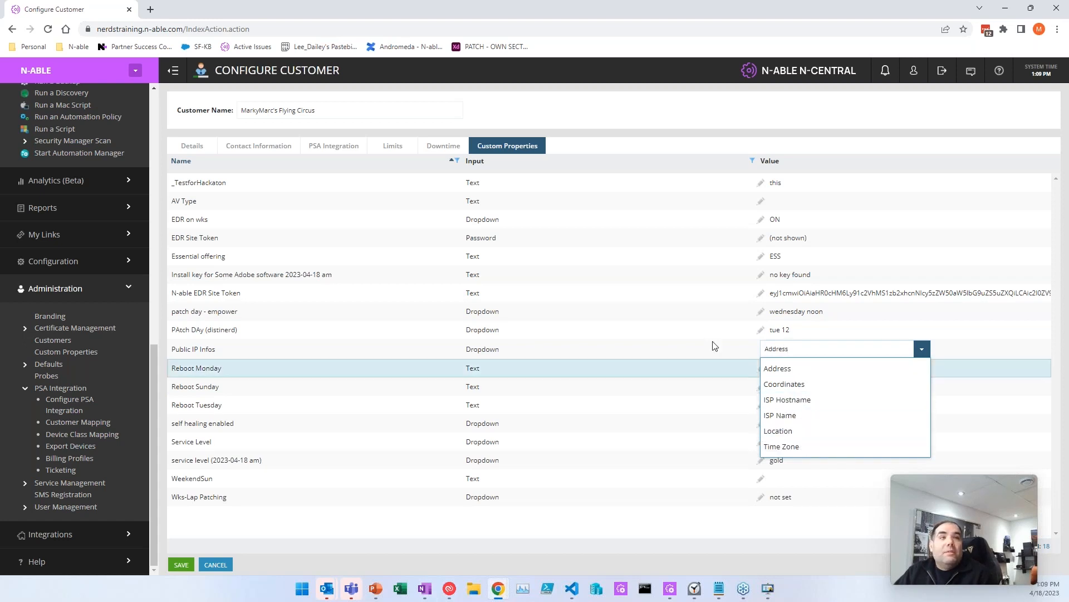
pyautogui.click(681, 351)
pyautogui.click(761, 366)
pyautogui.write('dsaDSFEFEWS')
pyautogui.click(672, 364)
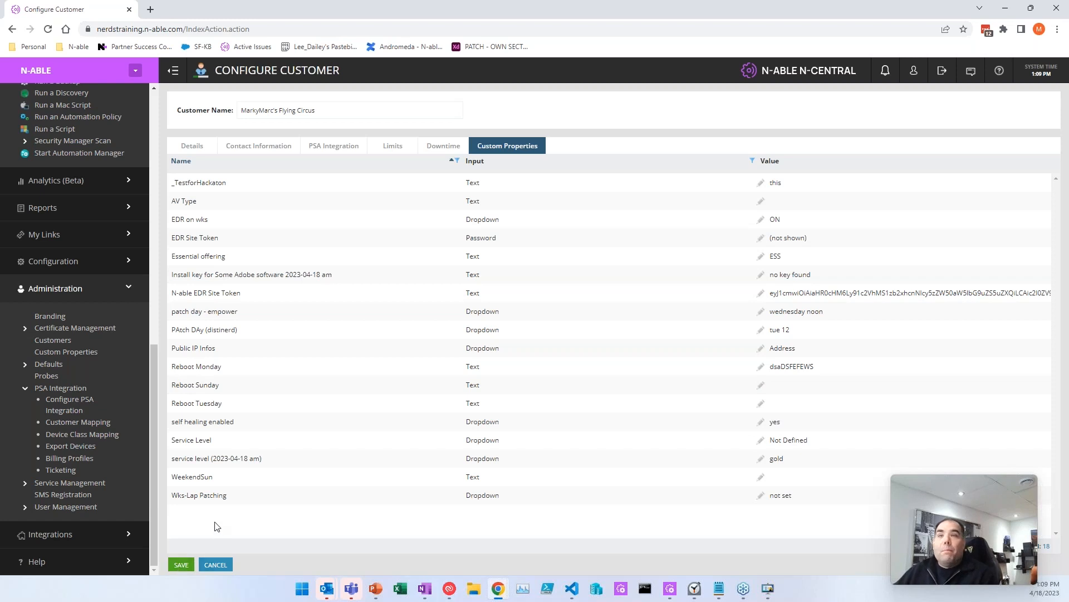
pyautogui.click(215, 565)
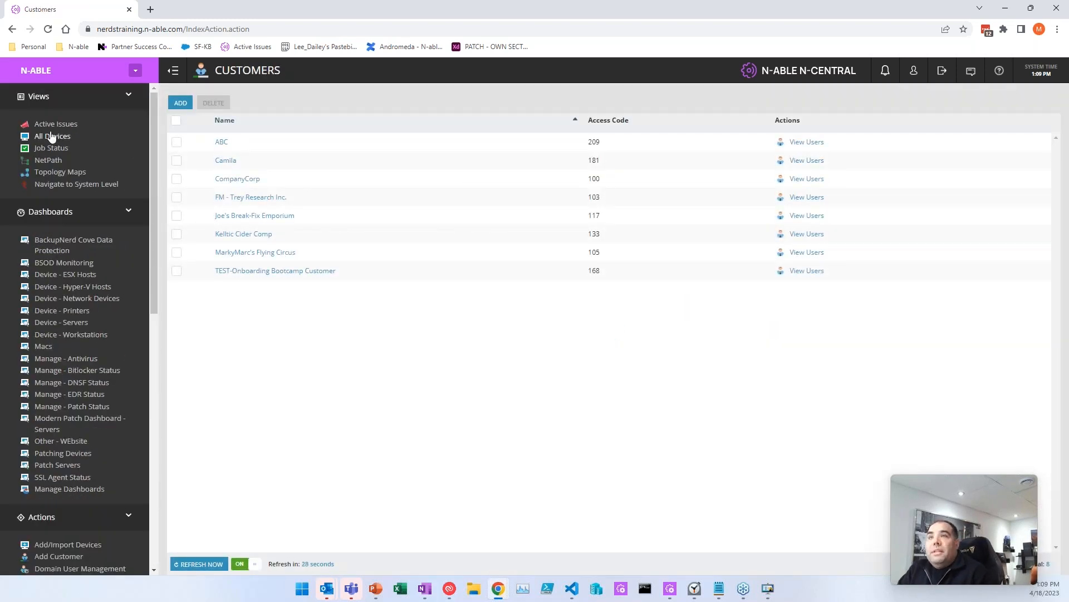
# Step: Select the first three devices in All Devices and edit their custom properties together
pyautogui.click(53, 135)
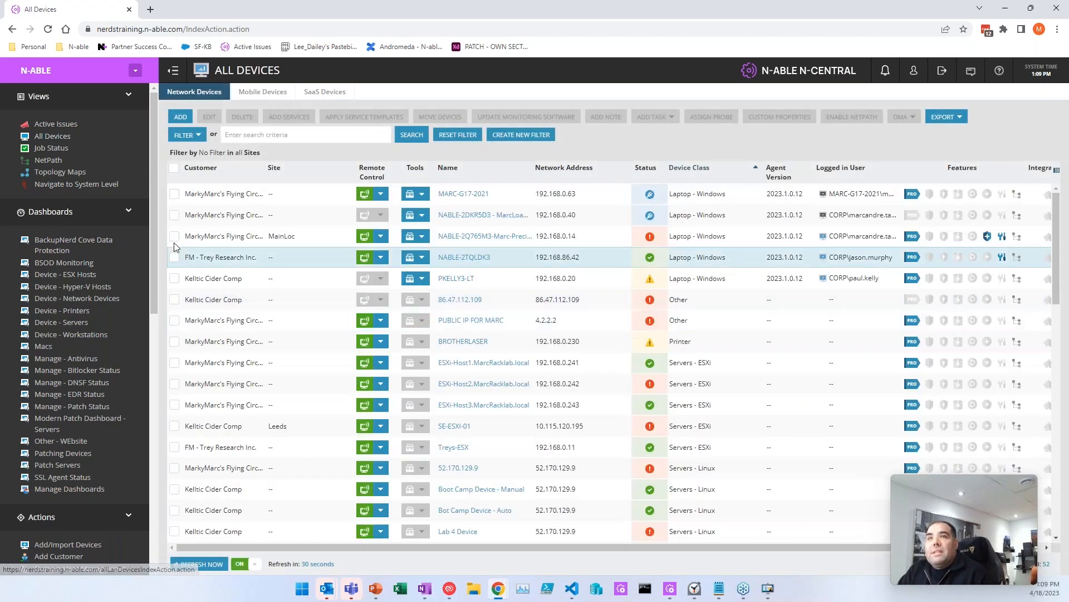
pyautogui.click(173, 194)
pyautogui.click(173, 215)
pyautogui.click(174, 236)
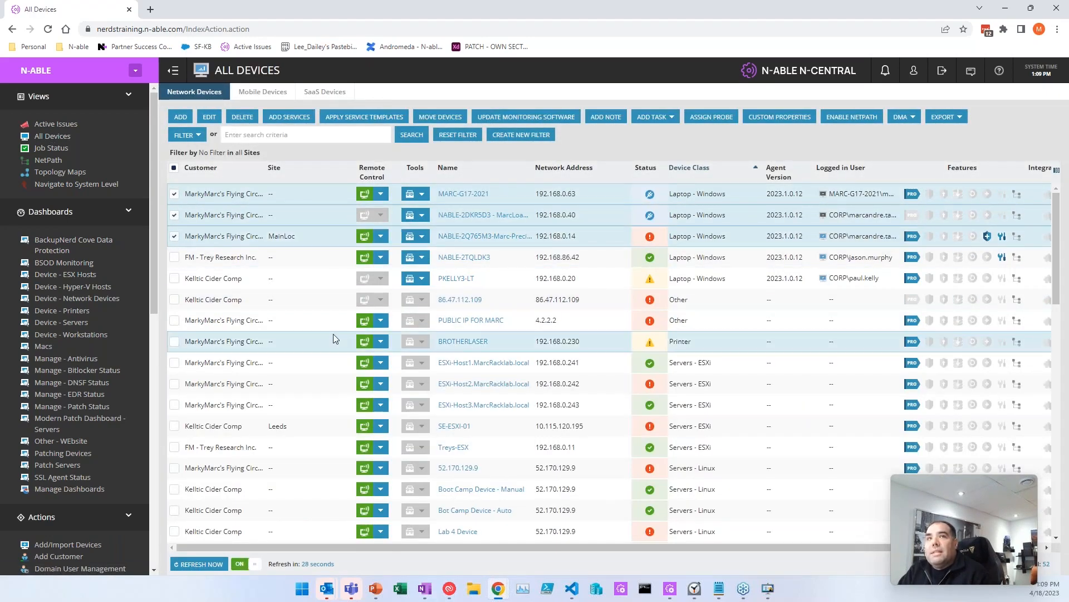
pyautogui.click(766, 118)
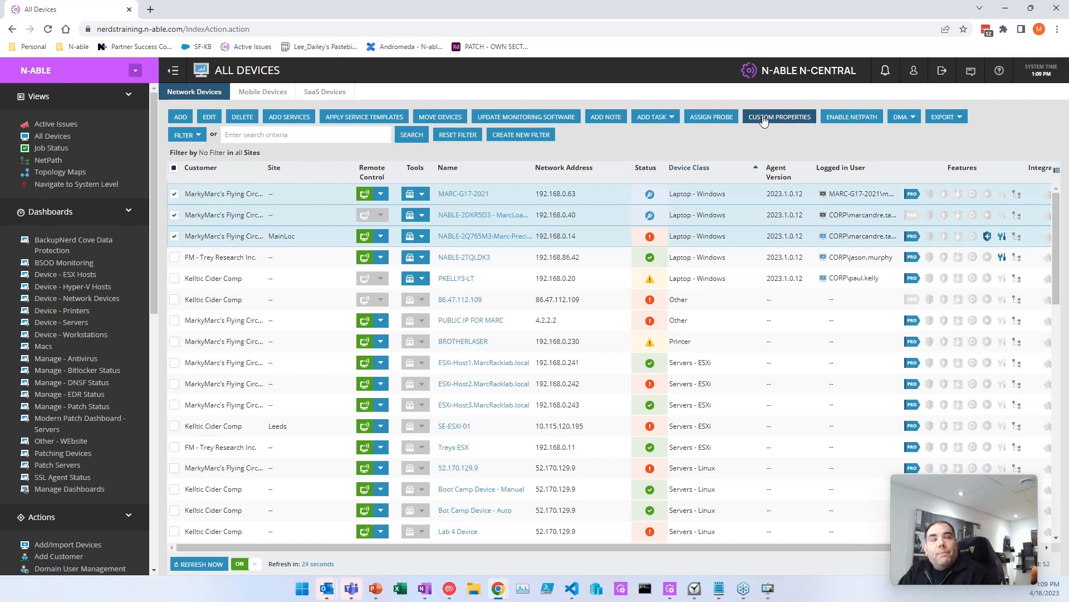
# Step: Set the empower patch-day property to tuesday pm, apply it, and deselect the devices
pyautogui.scroll(-3, 486, 346)
pyautogui.scroll(-5, 502, 360)
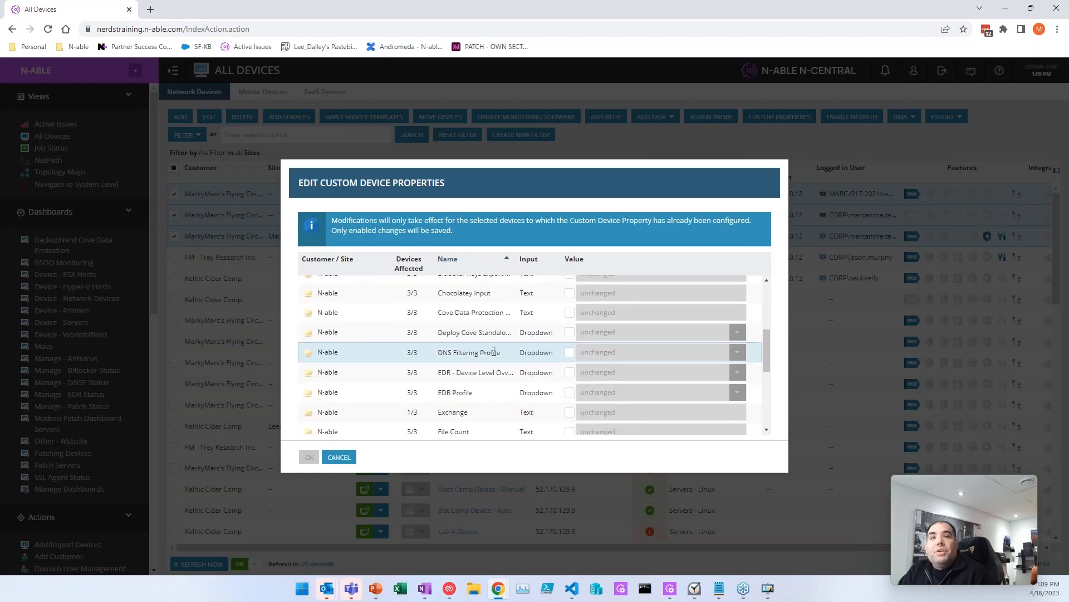
pyautogui.scroll(-2, 502, 361)
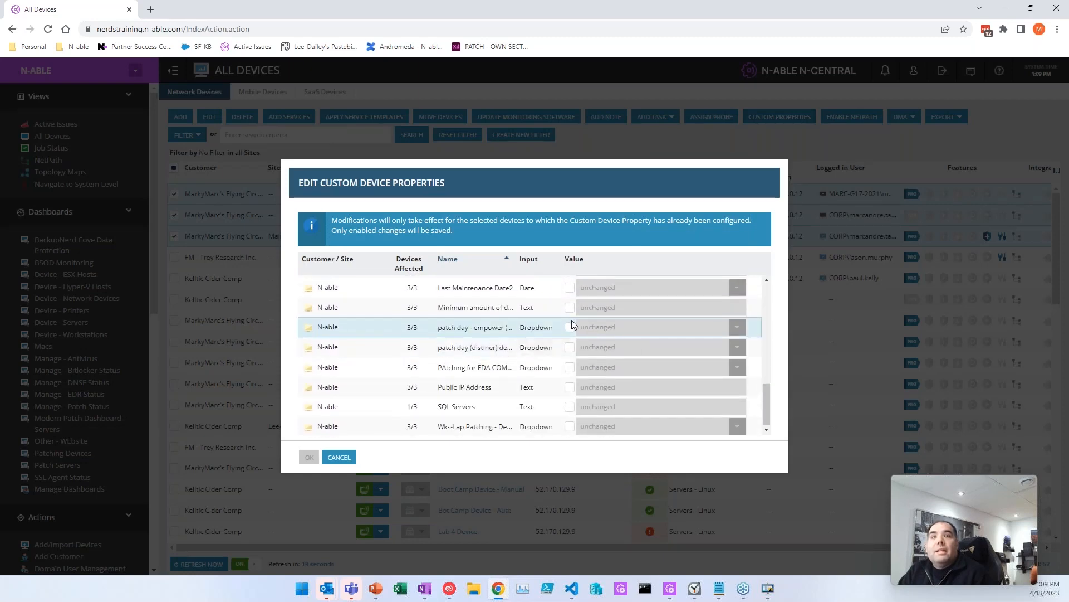
pyautogui.click(570, 327)
pyautogui.click(738, 326)
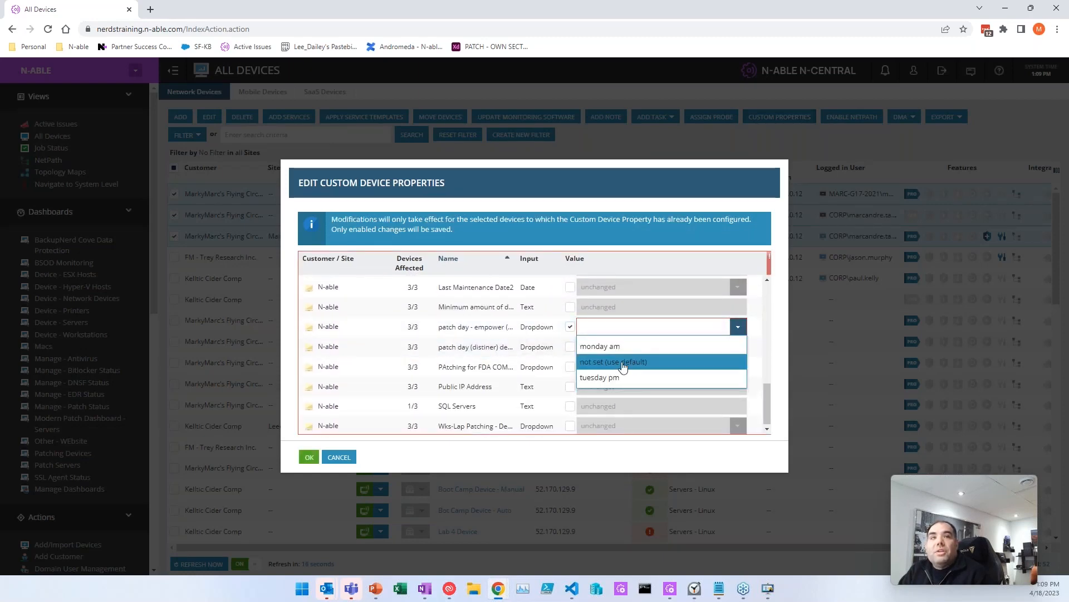
pyautogui.click(621, 364)
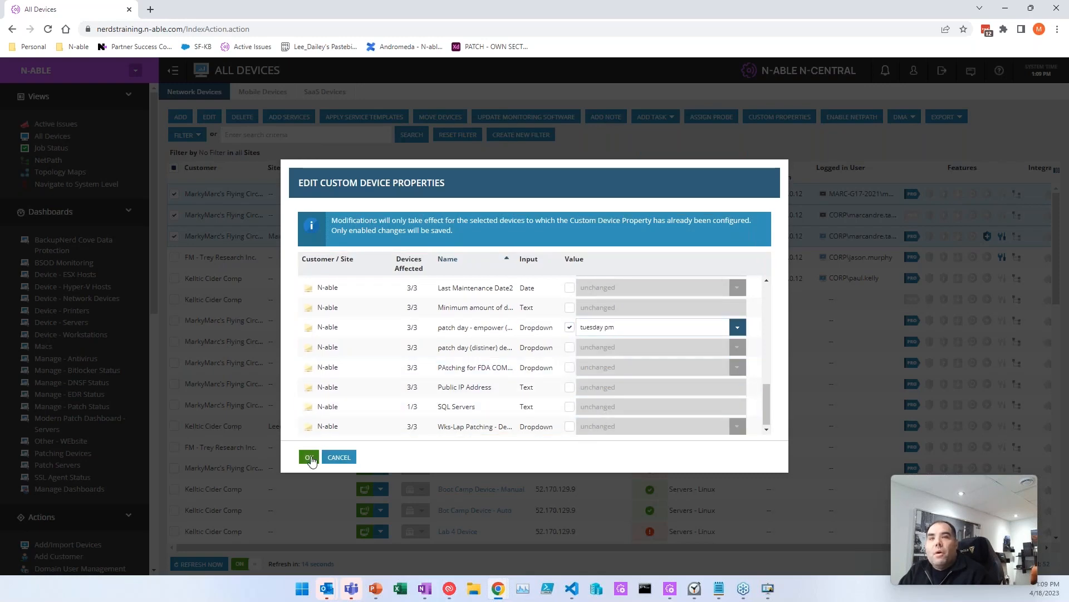
pyautogui.click(338, 457)
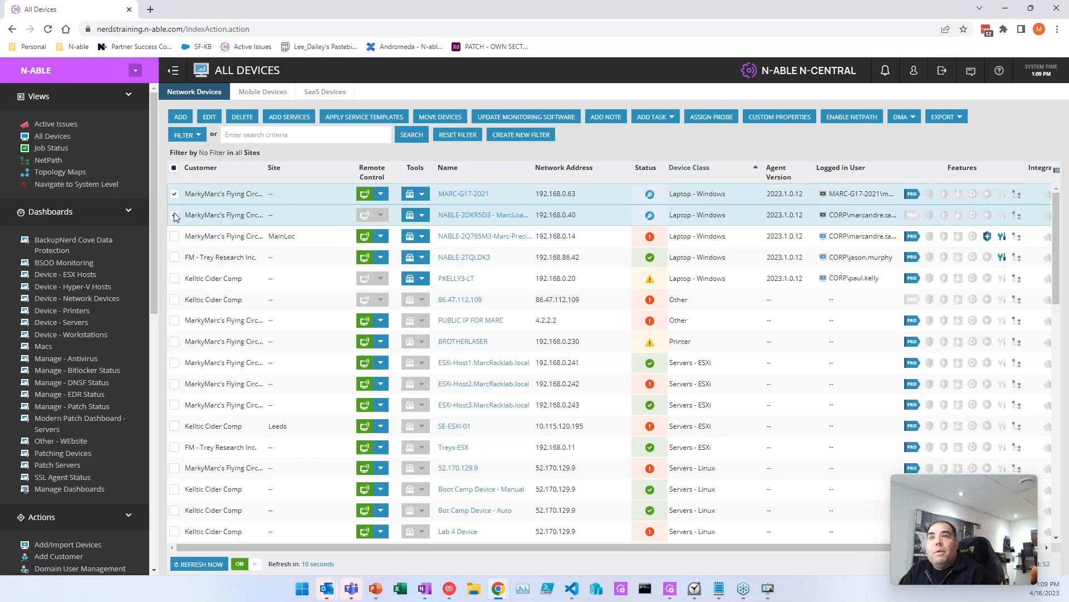
pyautogui.click(175, 215)
pyautogui.click(174, 193)
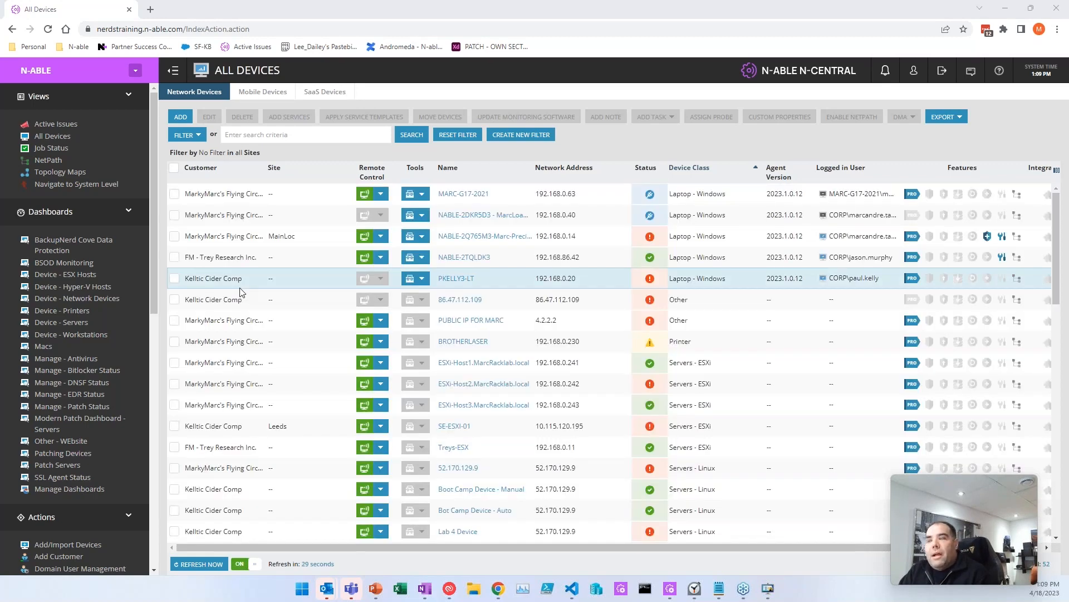
pyautogui.scroll(-15, 95, 412)
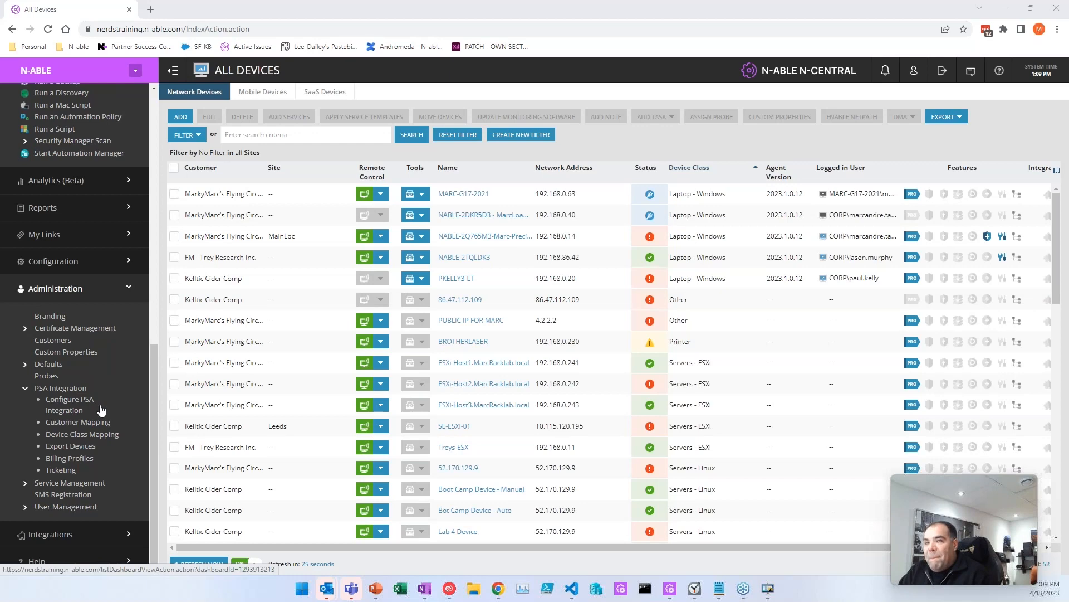
# Step: From the Custom Properties page, begin a new By Devices text-type property
pyautogui.click(79, 352)
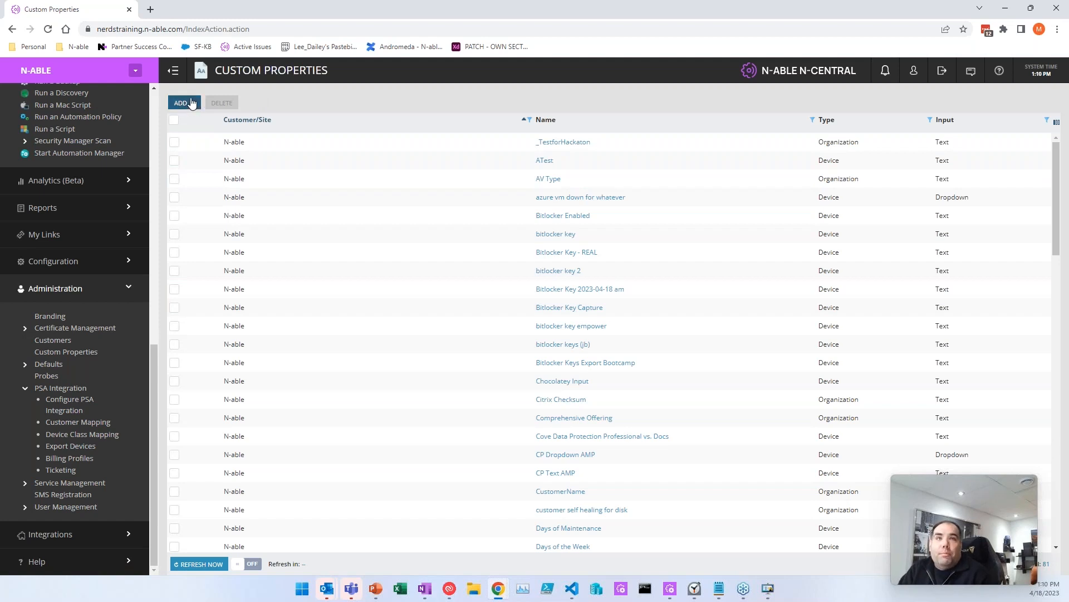
pyautogui.click(192, 104)
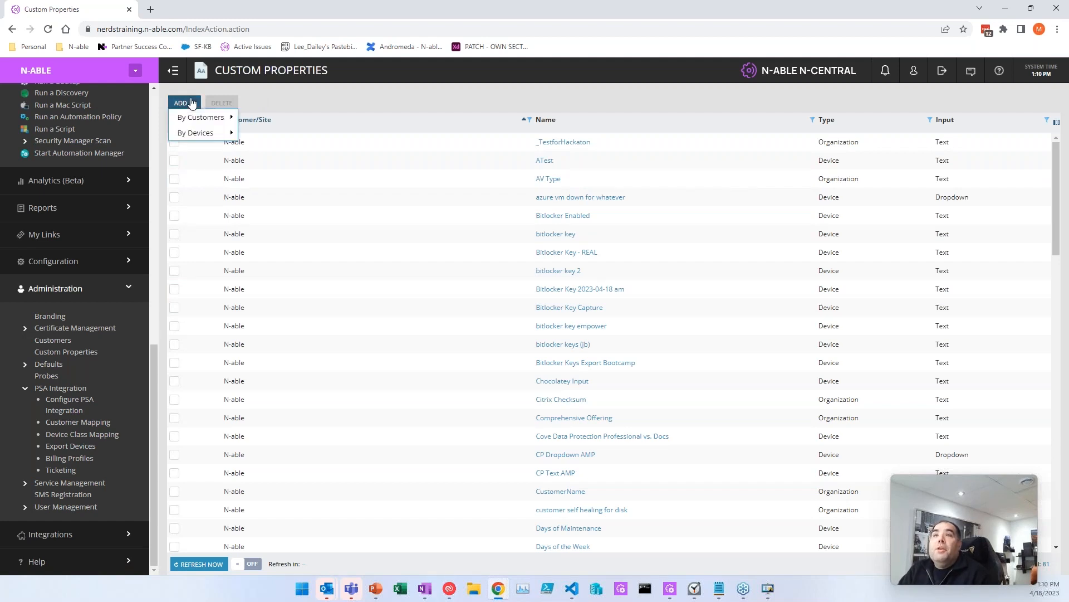
pyautogui.moveTo(198, 140)
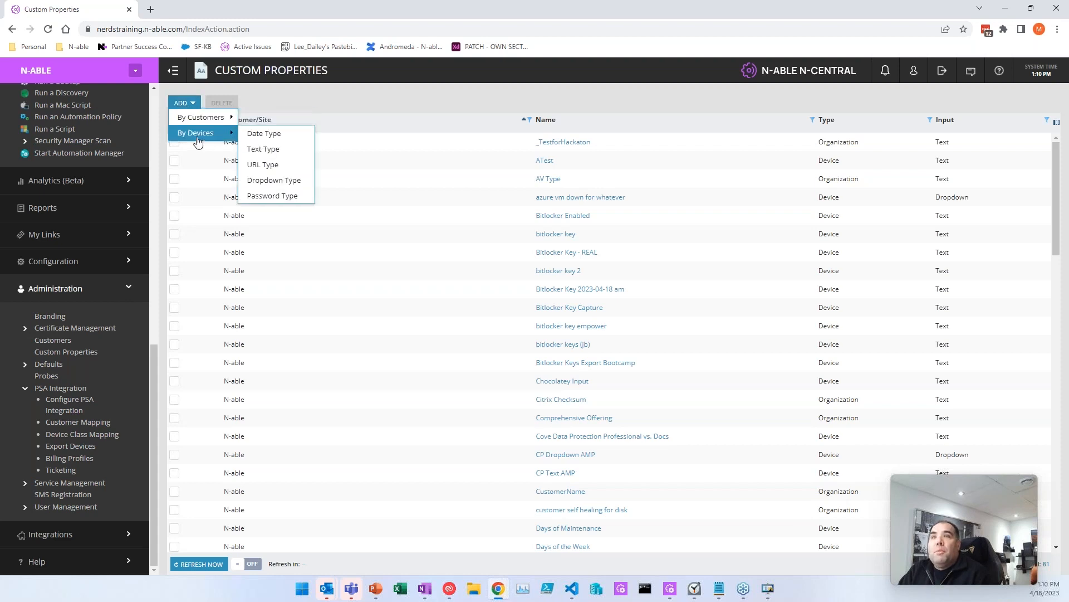
pyautogui.click(257, 149)
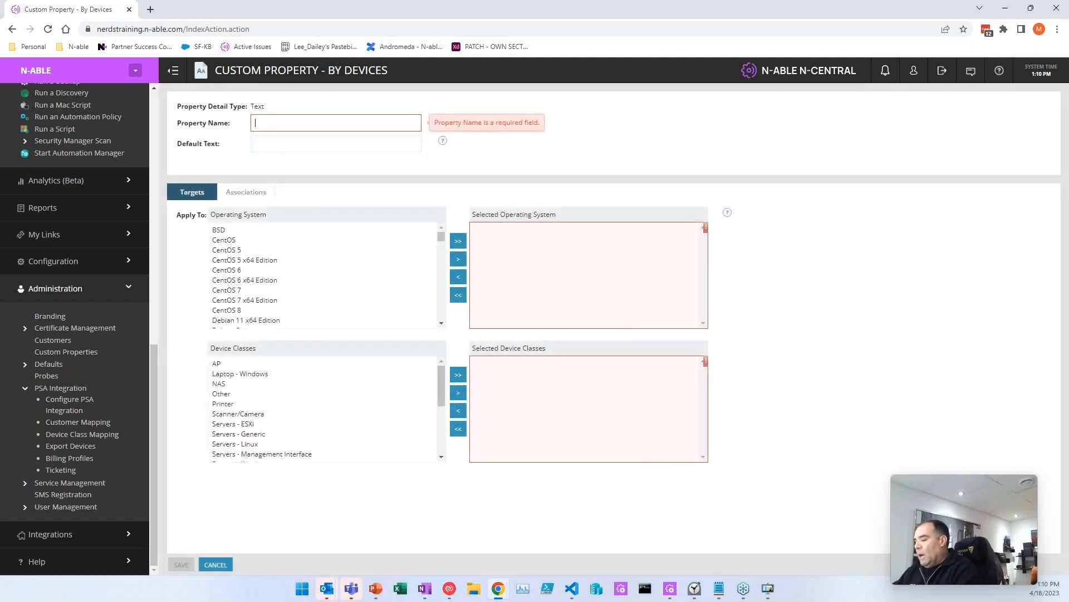
# Step: Name the property SOMETHING FOR SOME KEY FOR SOME SOFTWARE and replace the default text with Not Set
pyautogui.write('SOMETHIN')
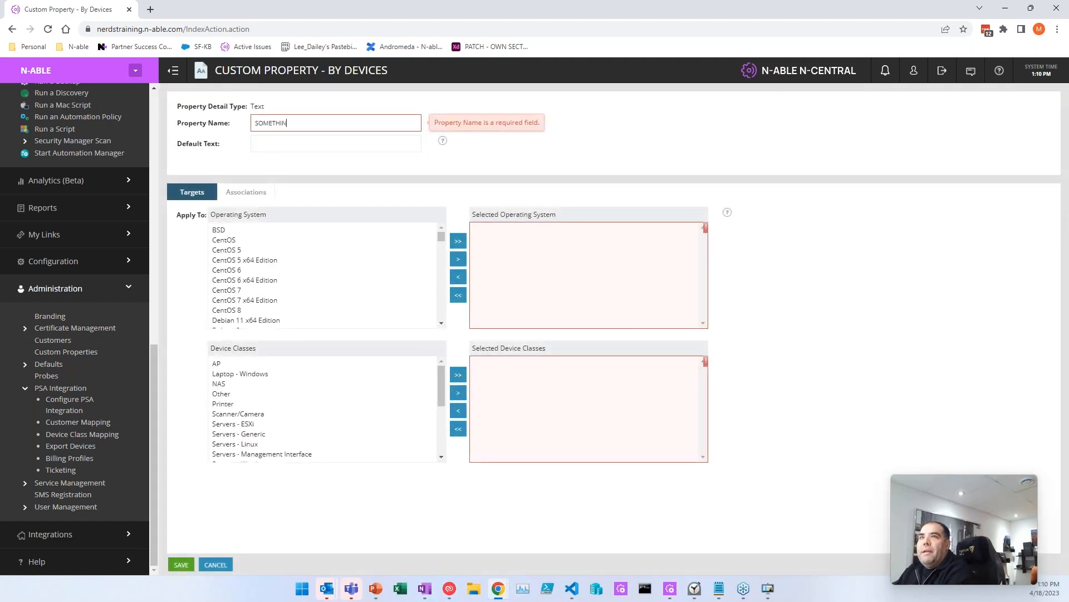
pyautogui.write('G FOR SOM')
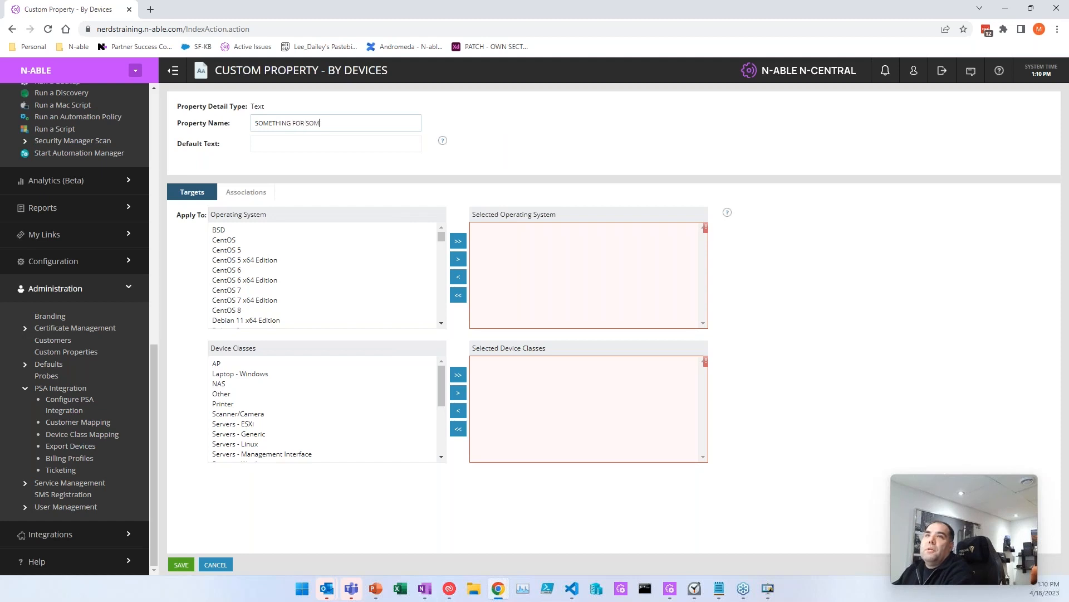
pyautogui.write('E KEY FOR SOME SOFTWARE')
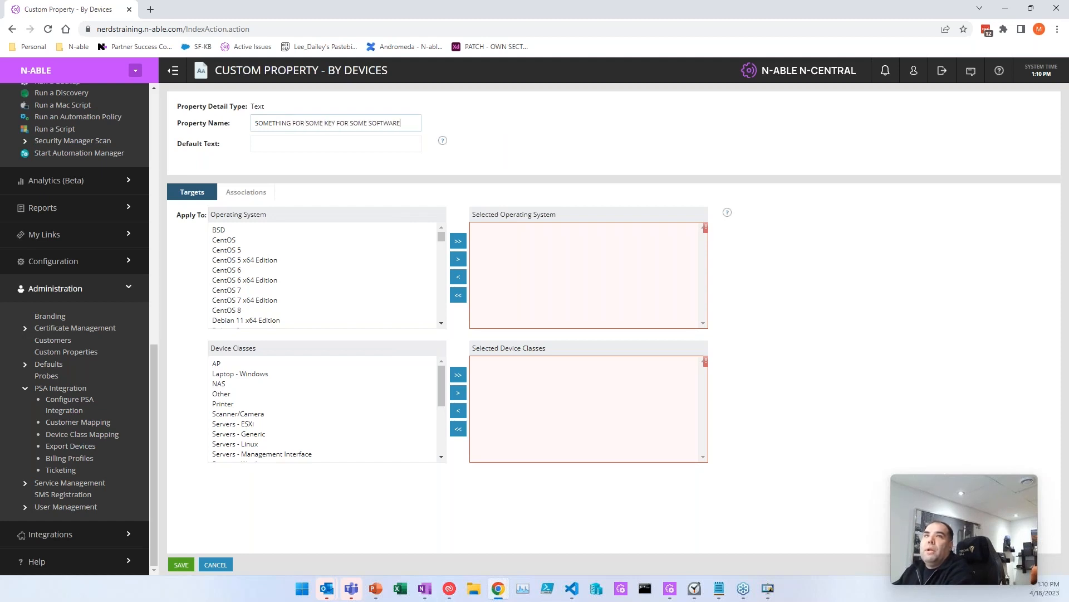
pyautogui.press('Tab')
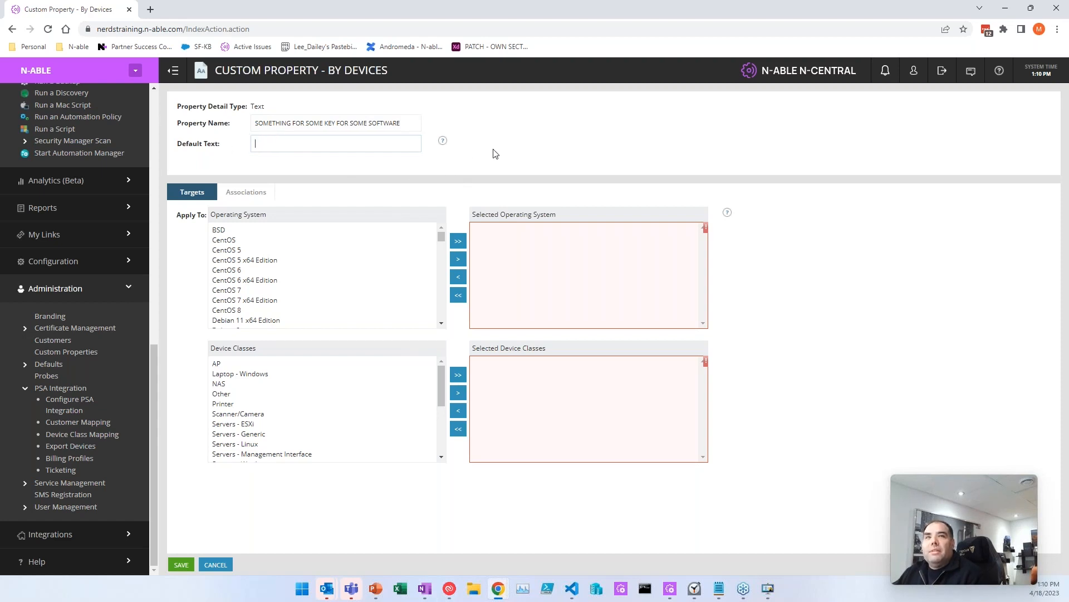
pyautogui.write('No')
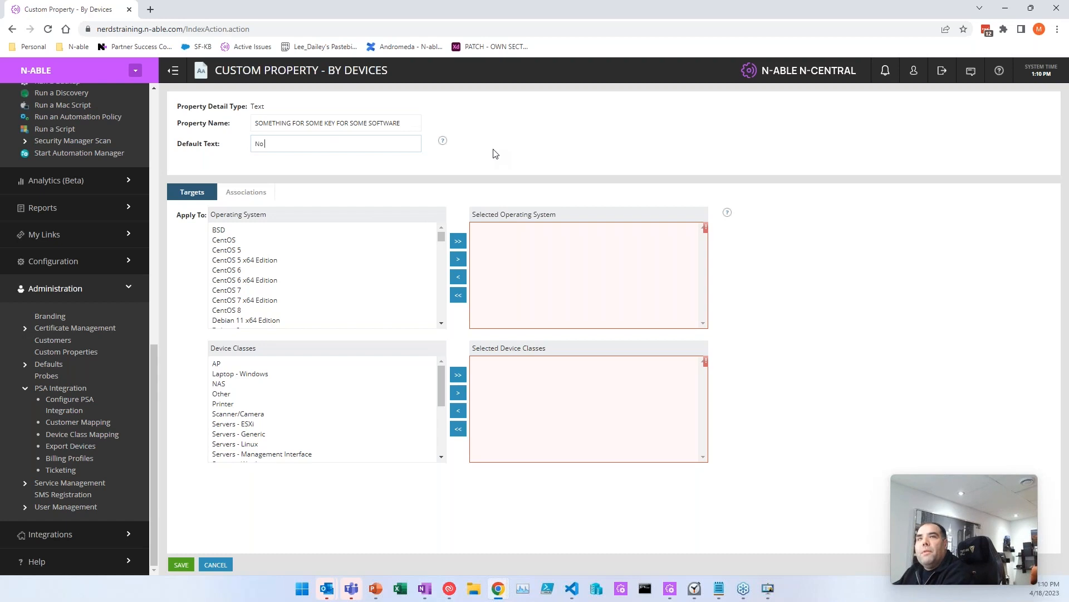
pyautogui.write(' Value')
pyautogui.hotkey('ctrl', 'a')
pyautogui.write('Not')
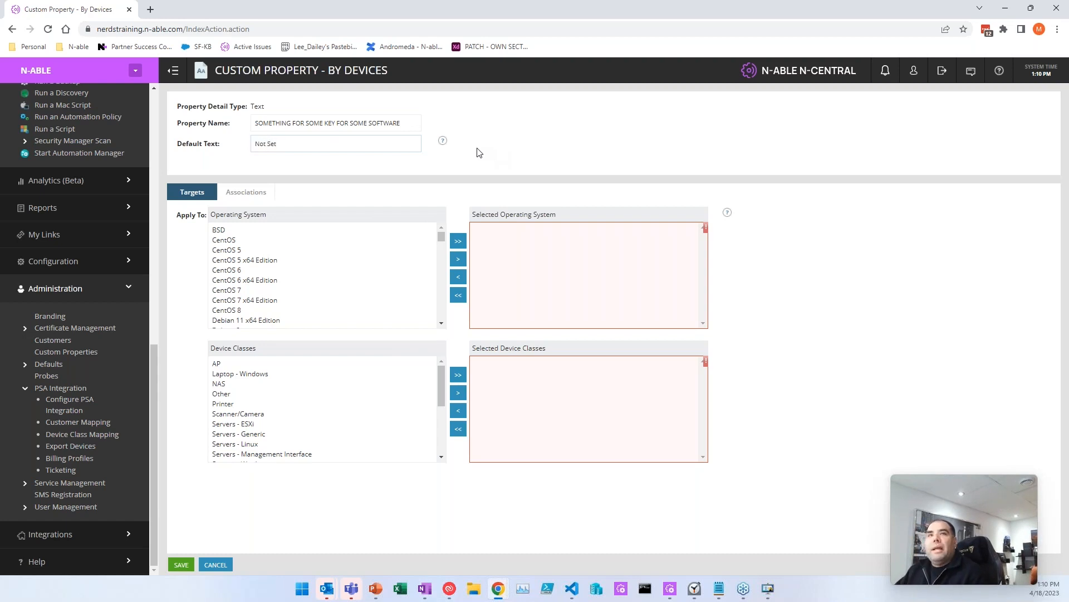
# Step: Check the Not Set default text, then select the first few operating systems in Targets
pyautogui.moveTo(296, 142); pyautogui.dragTo(251, 148)
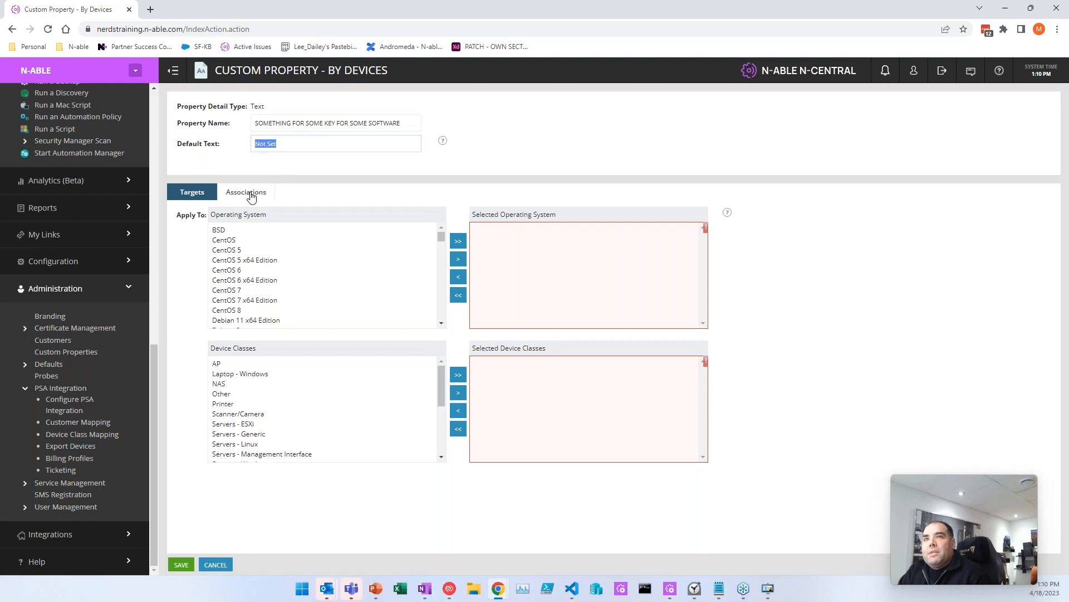
pyautogui.click(289, 147)
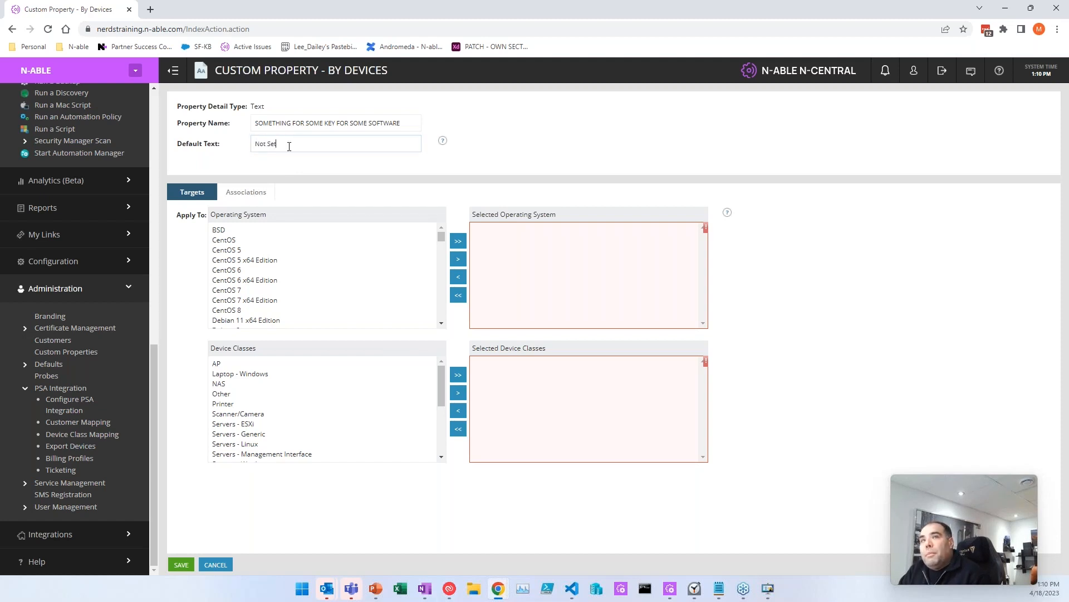
pyautogui.tripleClick(265, 145)
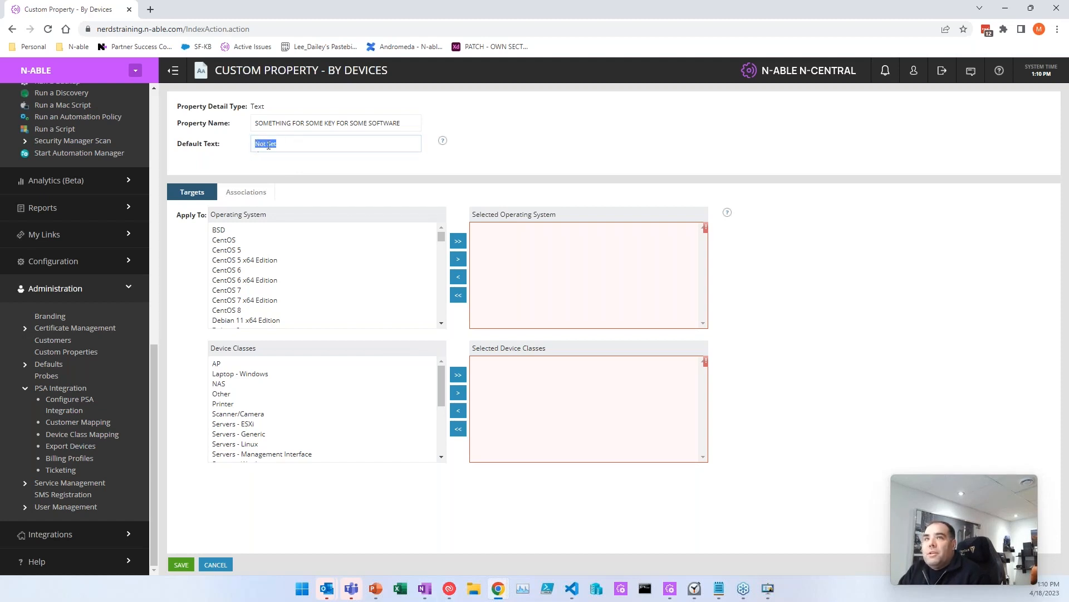
pyautogui.click(230, 146)
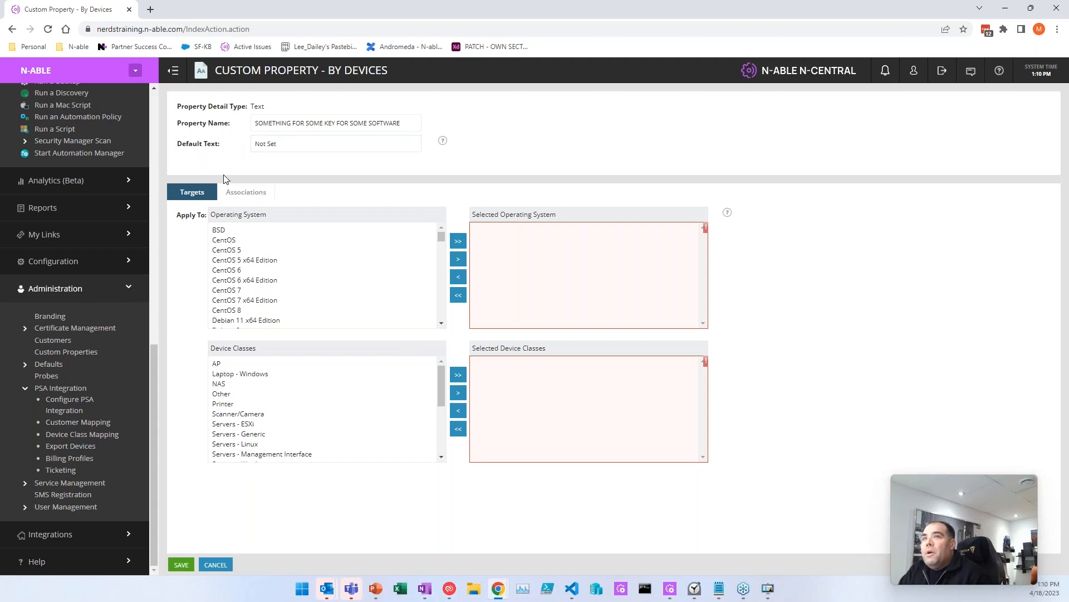
pyautogui.moveTo(292, 144); pyautogui.dragTo(229, 147)
pyautogui.click(213, 162)
pyautogui.click(297, 143)
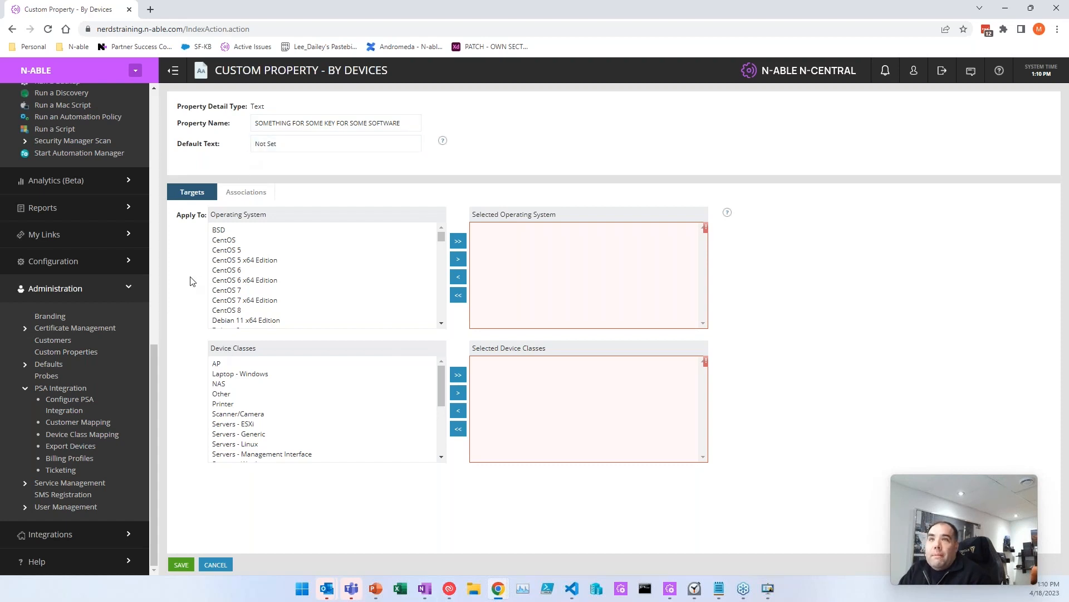
pyautogui.moveTo(282, 230); pyautogui.dragTo(438, 262)
# Step: Clear all operating system targets and target the Laptop - Windows device class
pyautogui.click(458, 240)
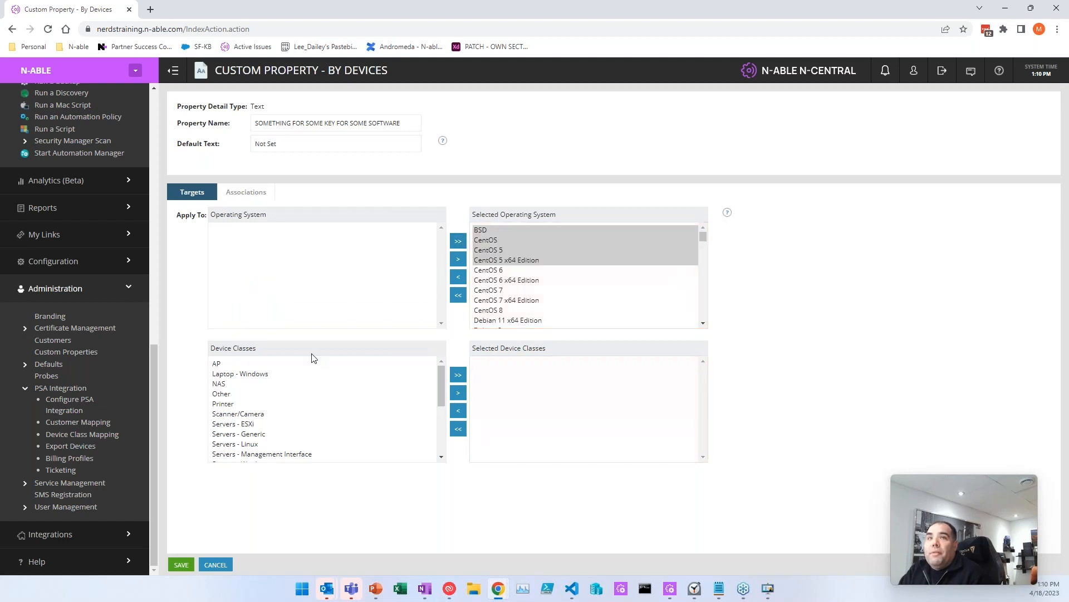
pyautogui.click(518, 261)
pyautogui.click(458, 294)
pyautogui.click(290, 376)
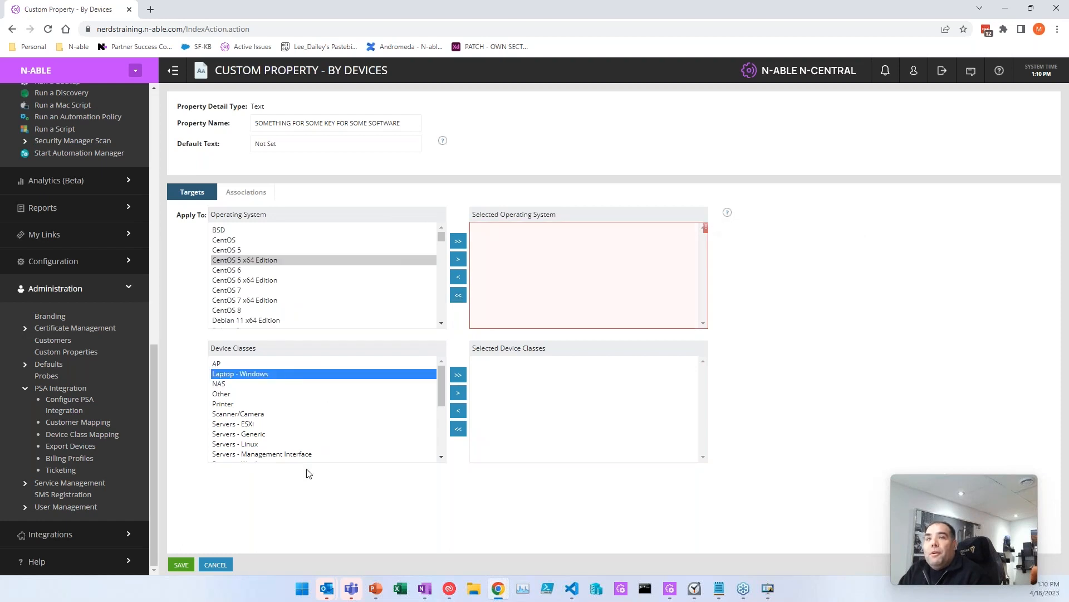
pyautogui.moveTo(409, 122); pyautogui.dragTo(353, 124)
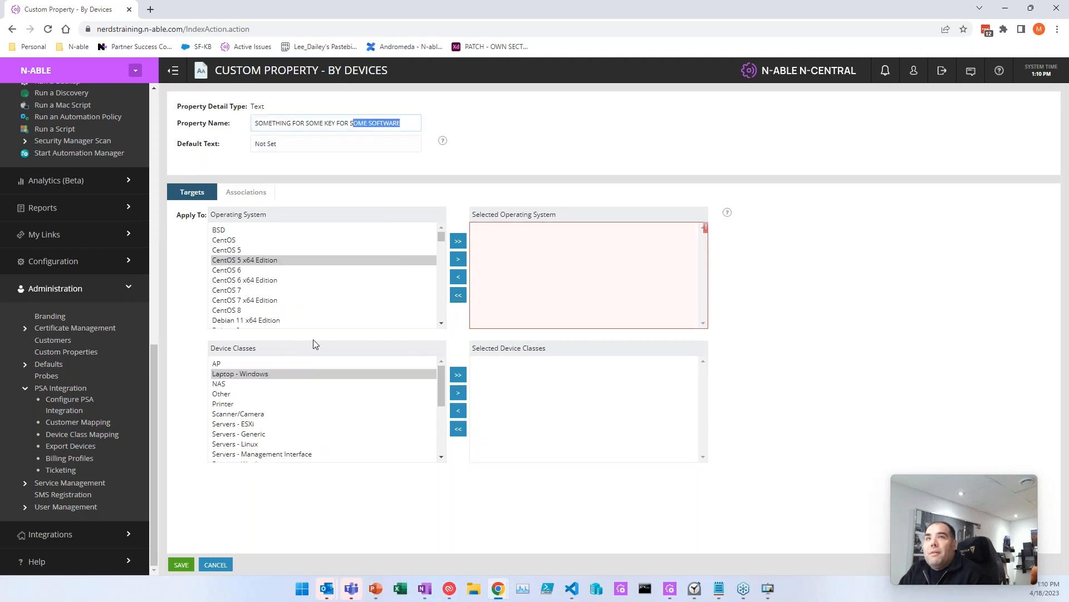
pyautogui.click(457, 393)
pyautogui.scroll(-2, 353, 396)
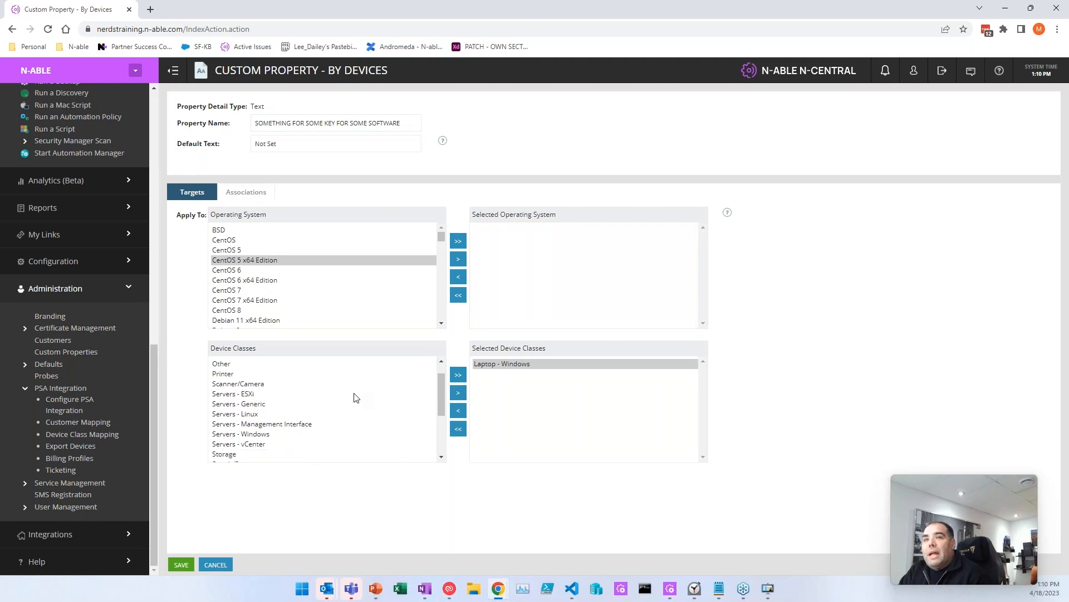
pyautogui.scroll(2, 273, 401)
pyautogui.scroll(-2, 286, 432)
# Step: Target Servers - Windows and Workstations - Windows too, then cancel the unsaved property
pyautogui.click(256, 398)
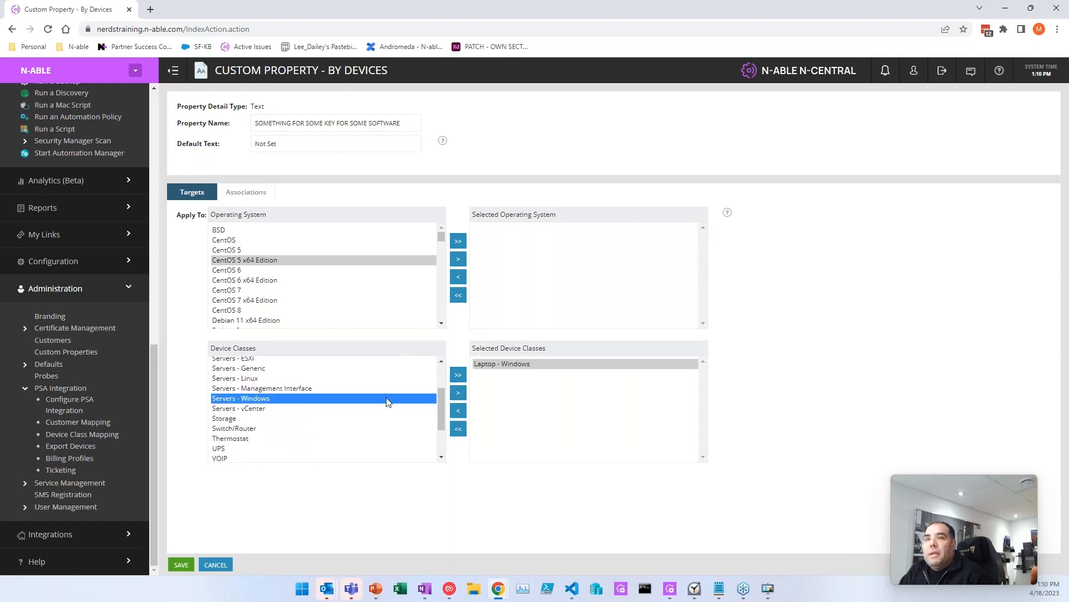
pyautogui.click(458, 393)
pyautogui.scroll(-2, 284, 393)
pyautogui.click(249, 454)
pyautogui.click(458, 392)
pyautogui.click(555, 457)
pyautogui.click(817, 393)
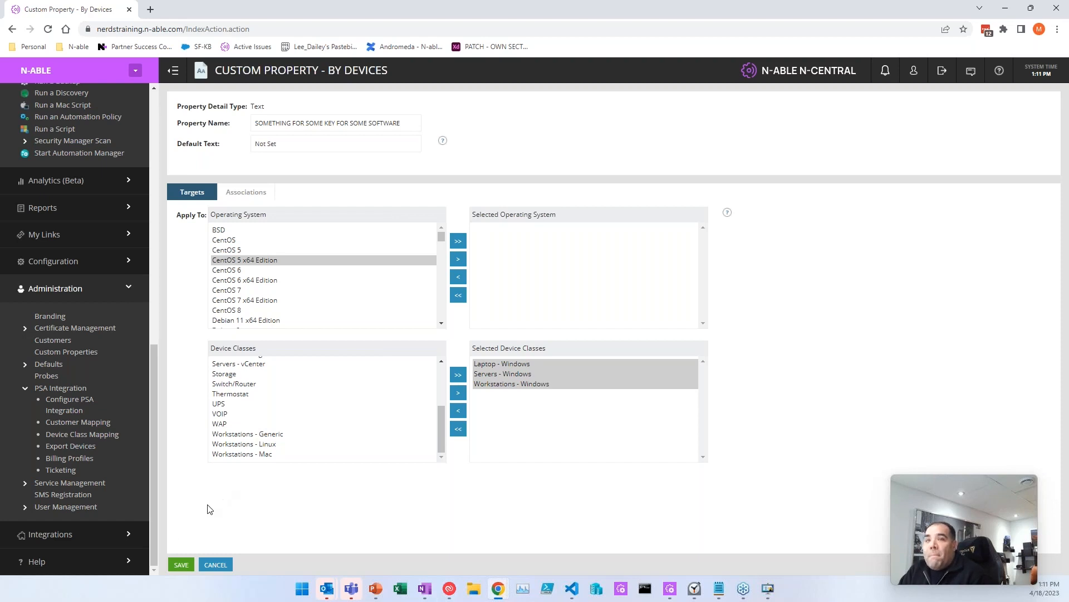
pyautogui.click(215, 565)
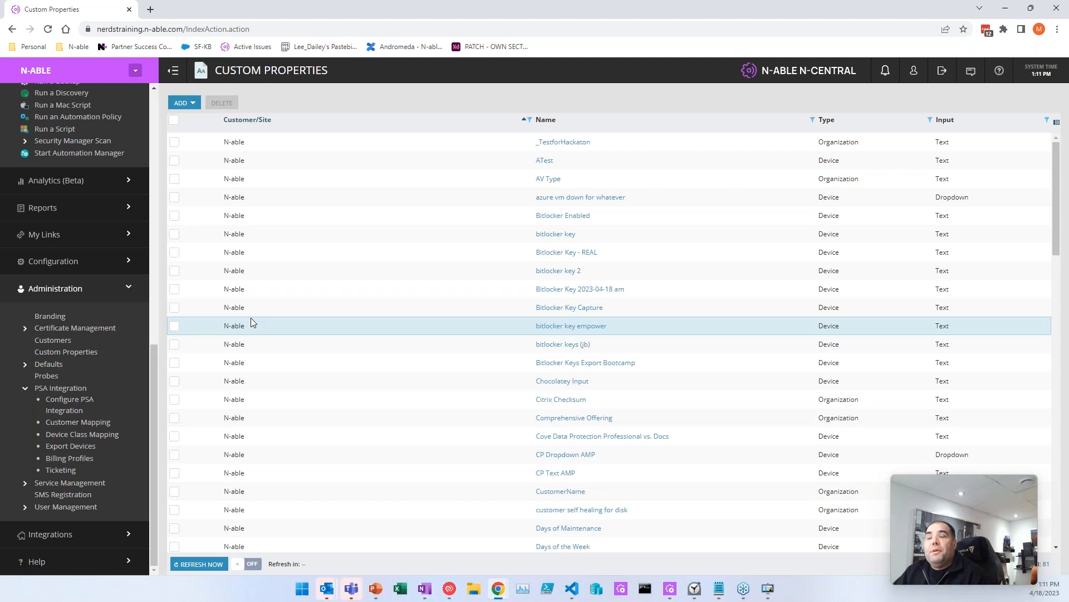
# Step: Start a new By Customers custom property of Dropdown type
pyautogui.click(184, 103)
pyautogui.moveTo(201, 122)
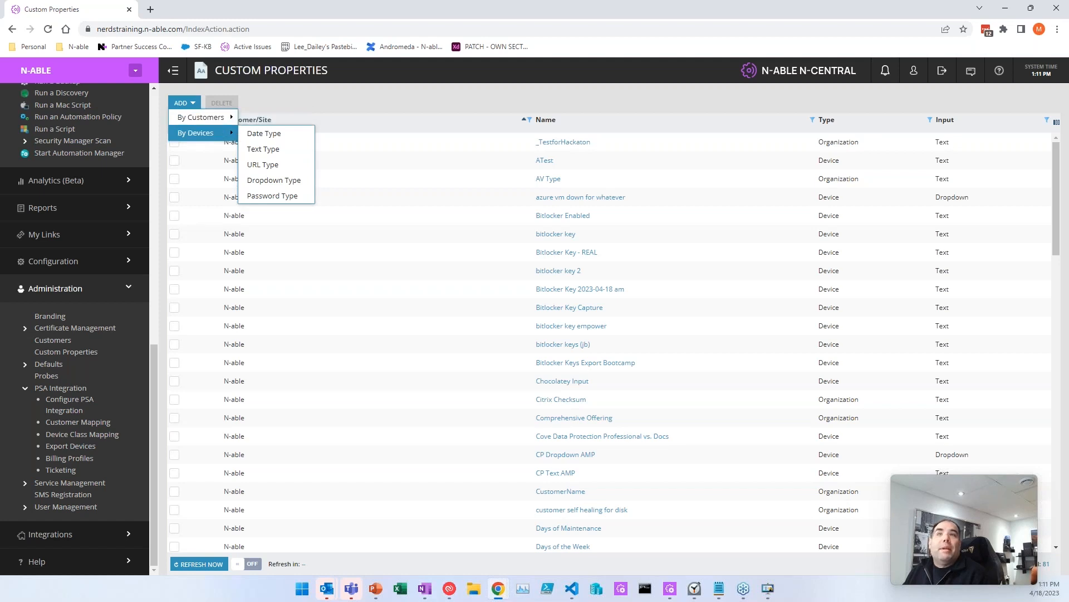
pyautogui.click(266, 151)
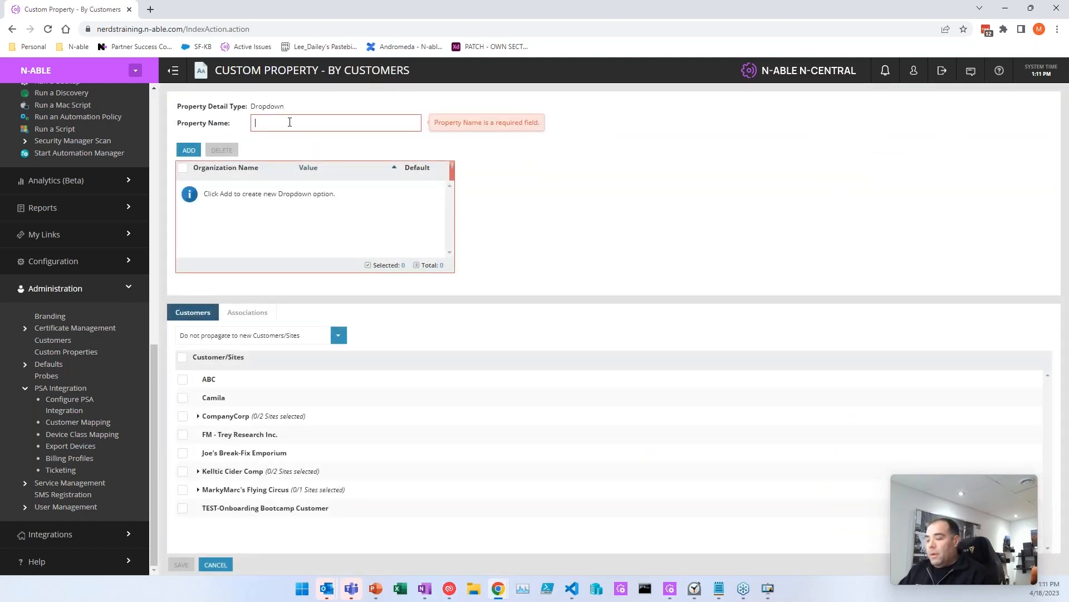
# Step: Name the dropdown property service level1 and add options not set and bronze
pyautogui.click(289, 122)
pyautogui.write('se')
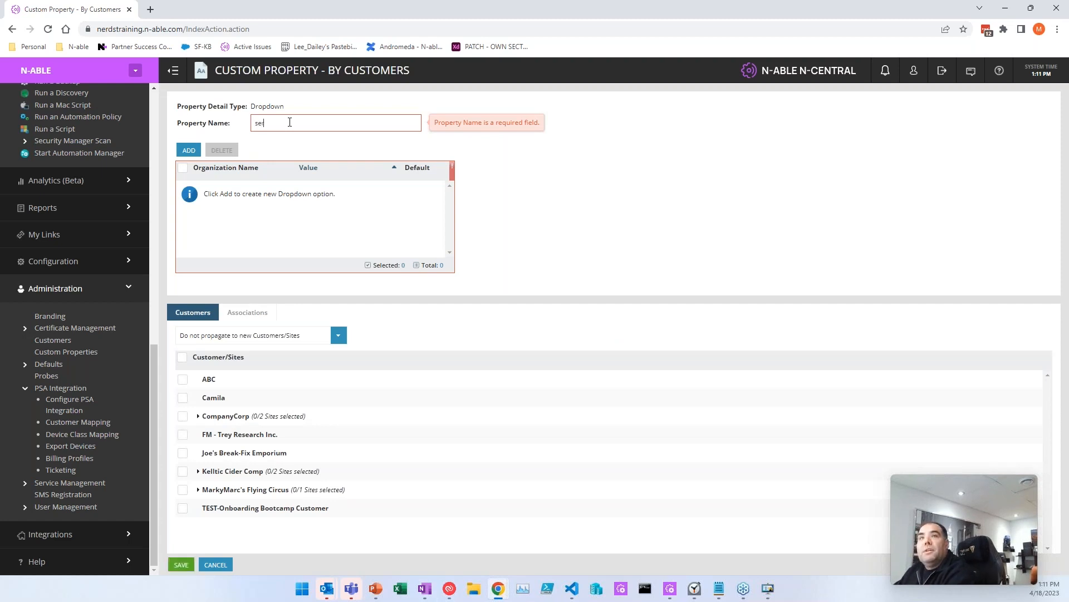
pyautogui.write('rvice level')
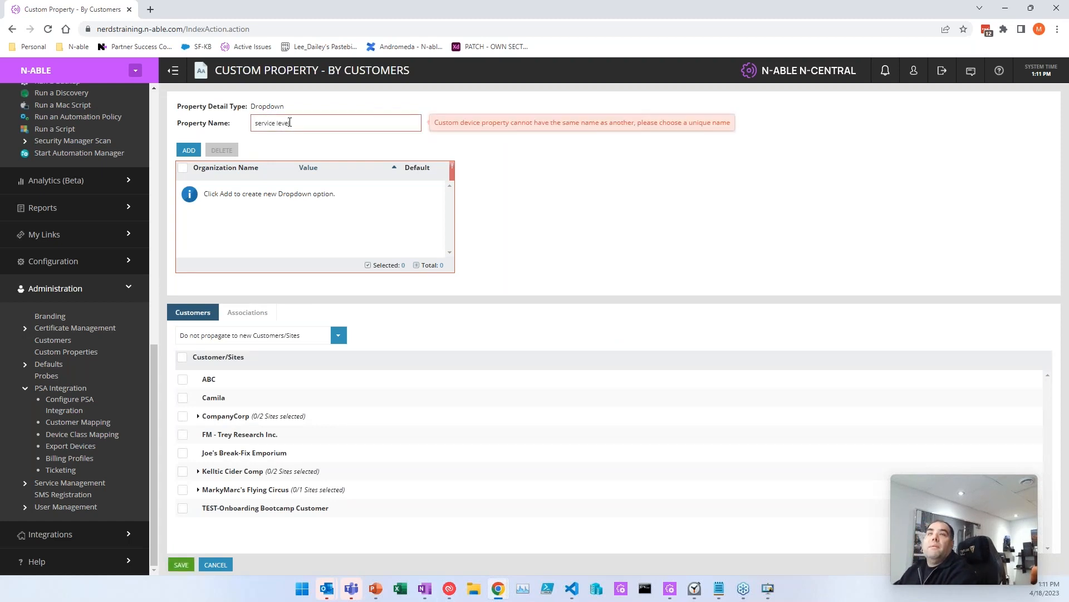
pyautogui.write('1')
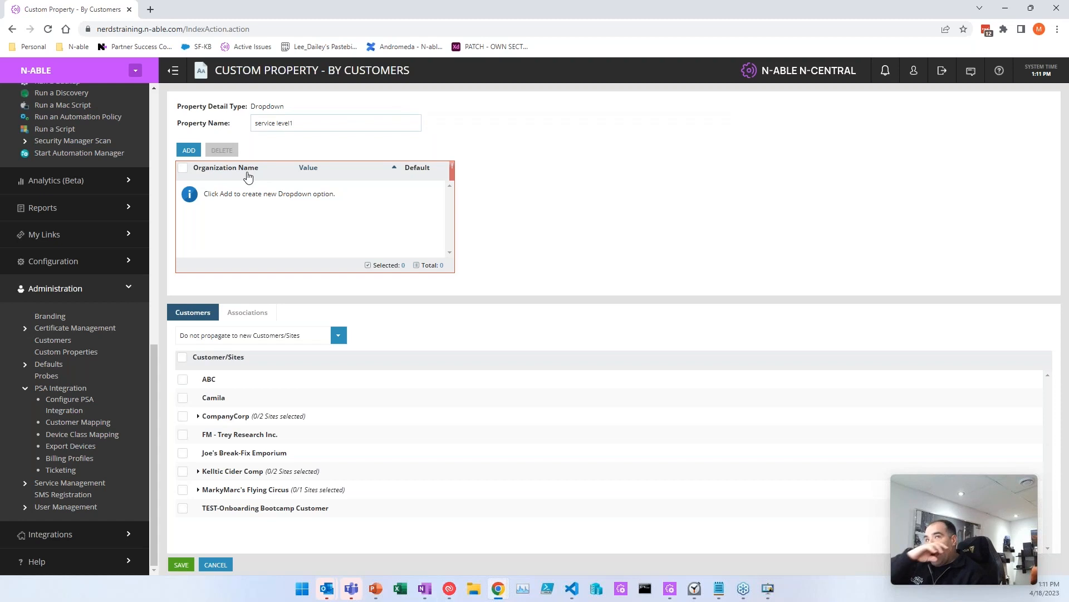
pyautogui.click(184, 153)
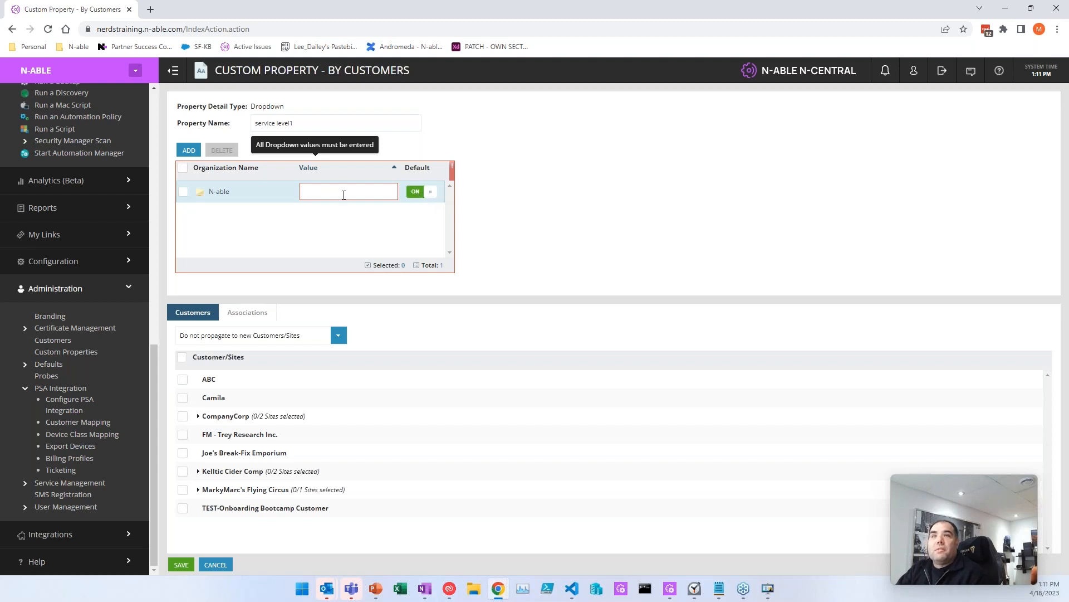
pyautogui.write('not')
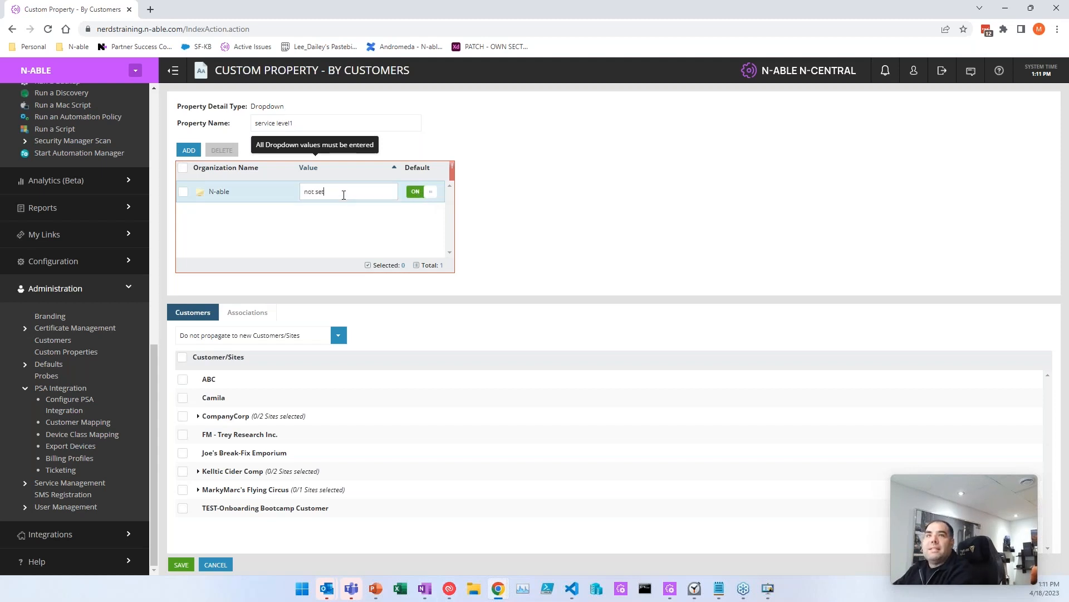
pyautogui.write(' set')
pyautogui.press('Return')
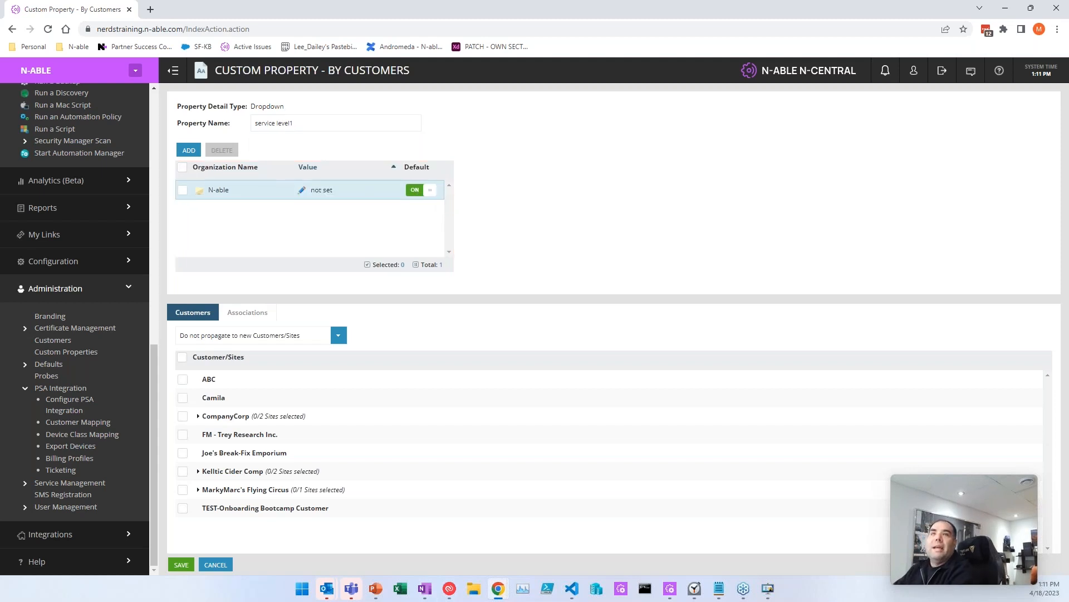
pyautogui.click(189, 151)
pyautogui.write('bronze')
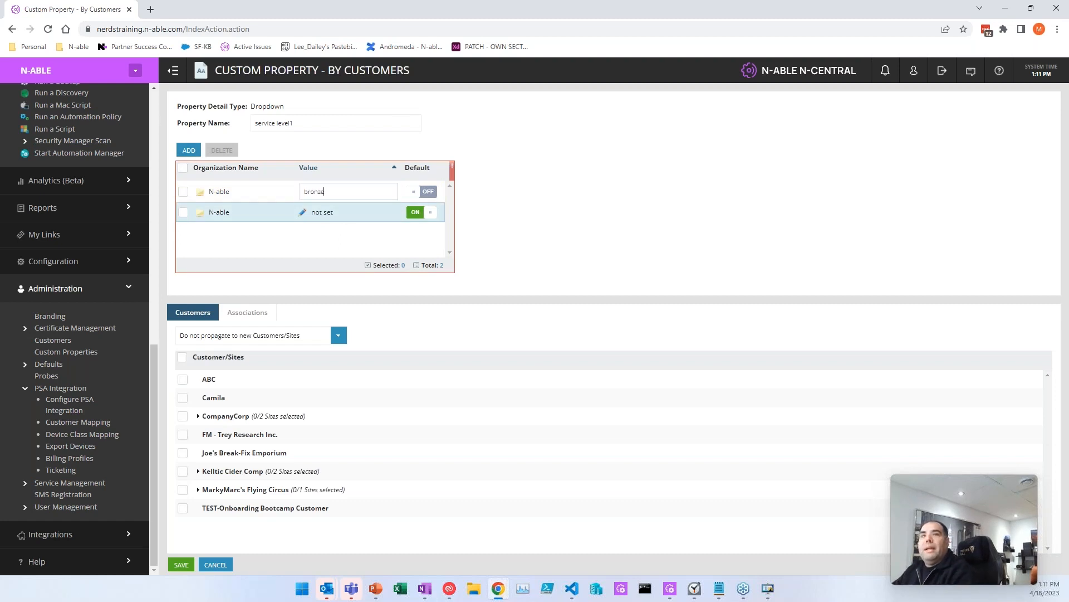
pyautogui.press('Return')
# Step: Add options silver, goldd and super duper fancy !!!, then select all customers and sites
pyautogui.click(189, 151)
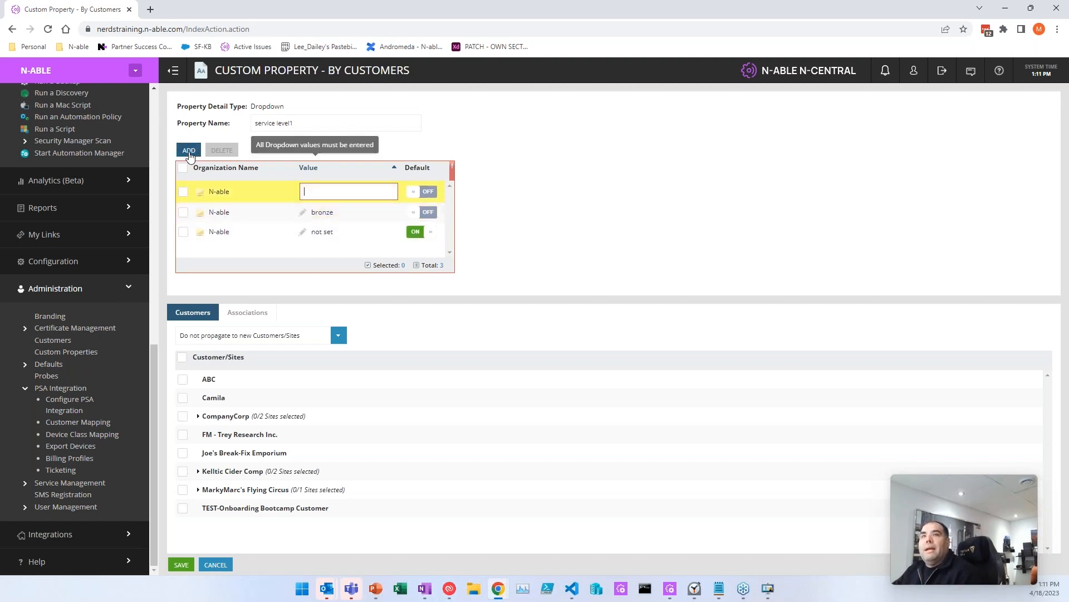
pyautogui.write('silver')
pyautogui.press('Return')
pyautogui.click(189, 151)
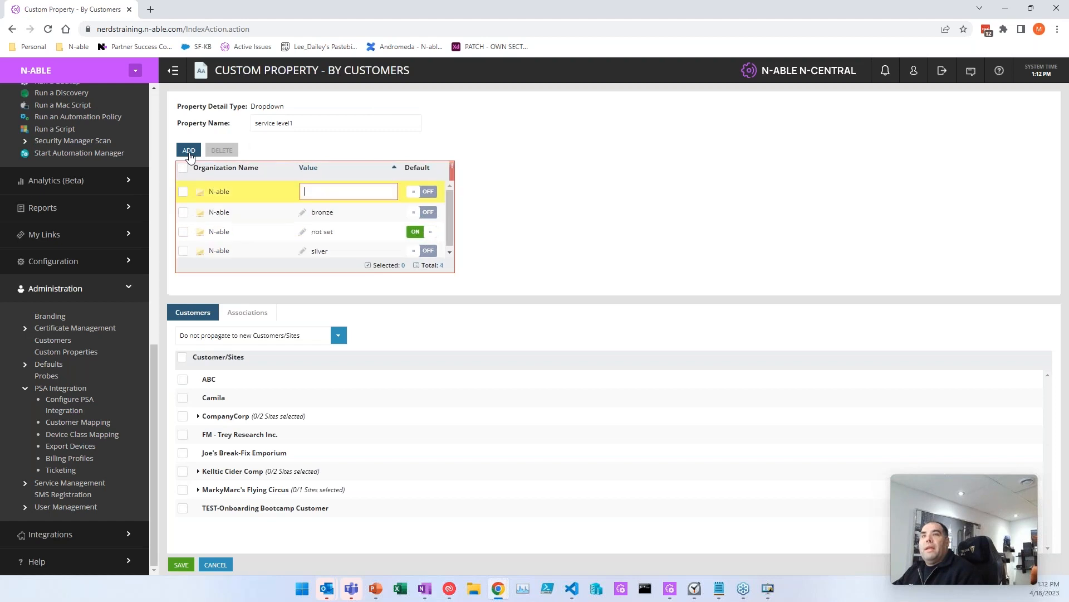
pyautogui.write('goldd')
pyautogui.press('Return')
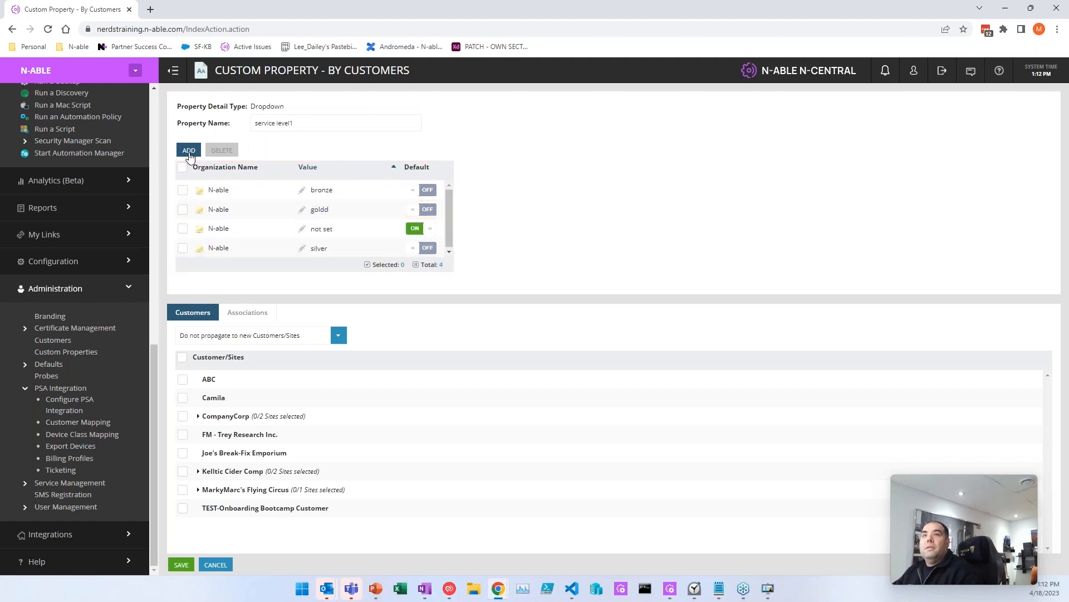
pyautogui.click(190, 151)
pyautogui.write('supoe')
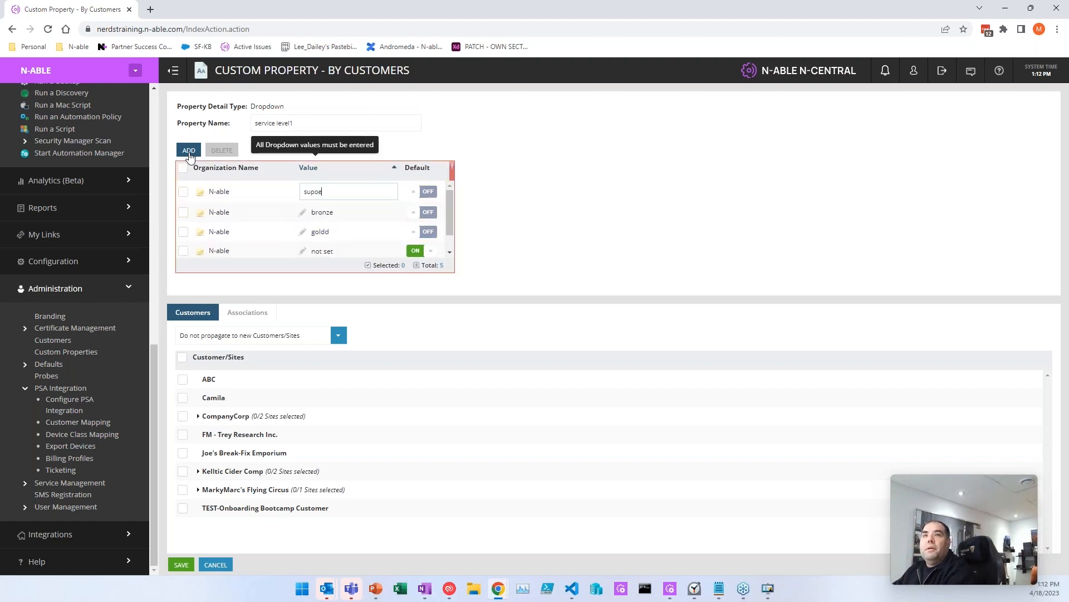
pyautogui.press('BackSpace')
pyautogui.press('BackSpace')
pyautogui.write('er duper fancy !!')
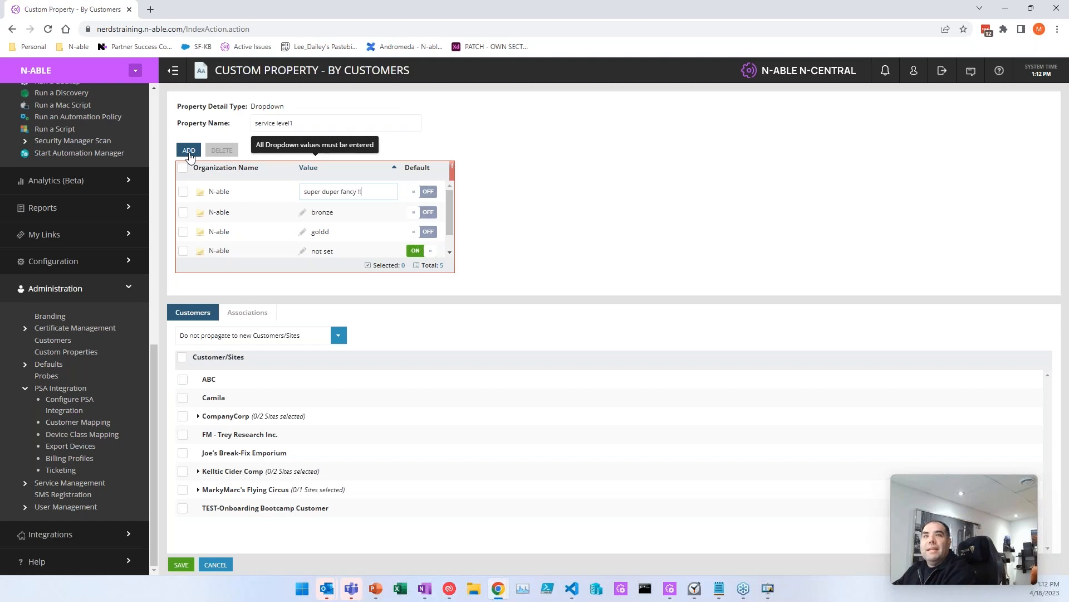
pyautogui.write('!')
pyautogui.press('Return')
pyautogui.scroll(-1, 286, 248)
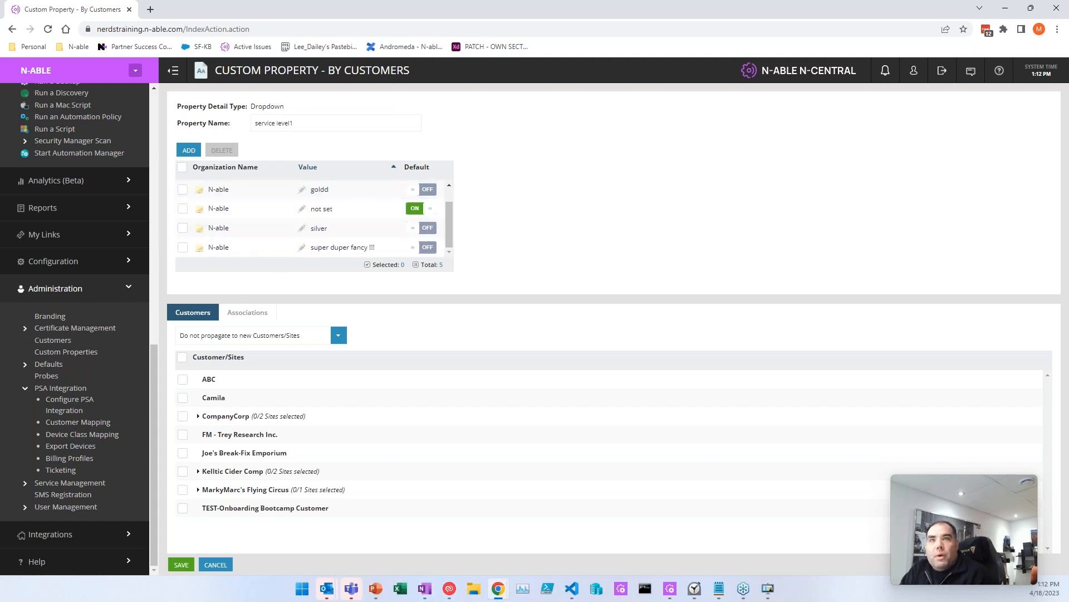
pyautogui.click(183, 358)
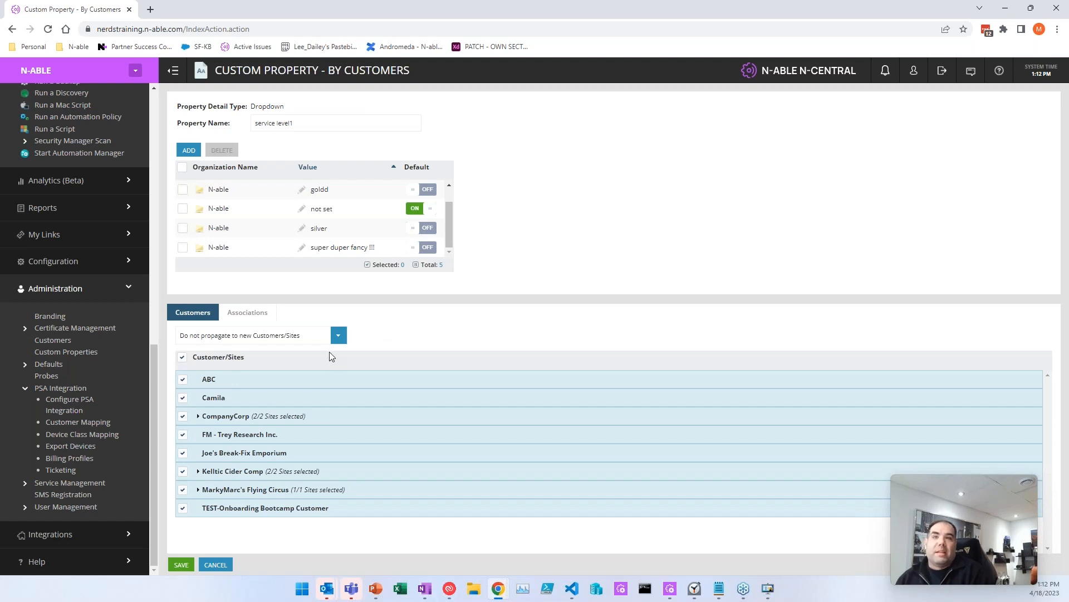
# Step: Open the propagation dropdown for new customers and sites
pyautogui.click(338, 335)
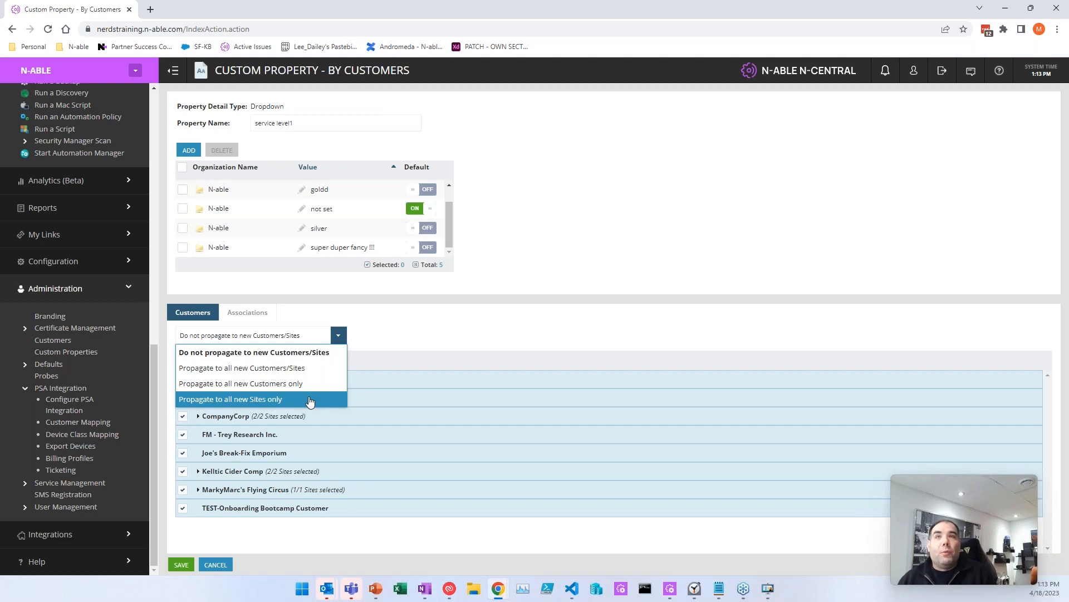
# Step: Choose 'Propagate to all new Customers/Sites' and save the service level1 property
pyautogui.click(287, 368)
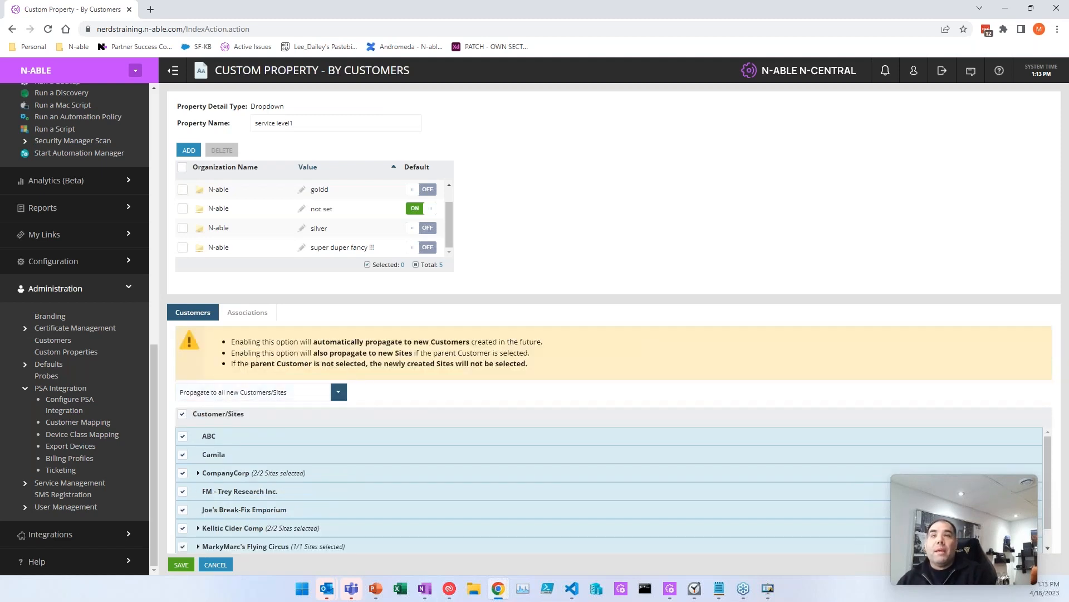
pyautogui.moveTo(234, 342); pyautogui.dragTo(532, 373)
pyautogui.click(532, 374)
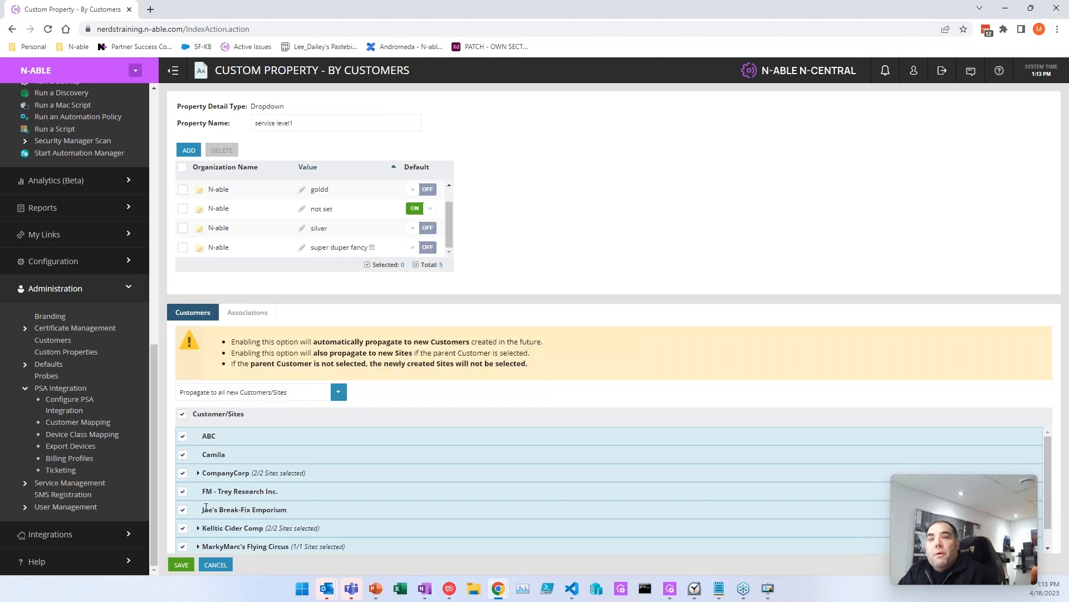
pyautogui.click(181, 564)
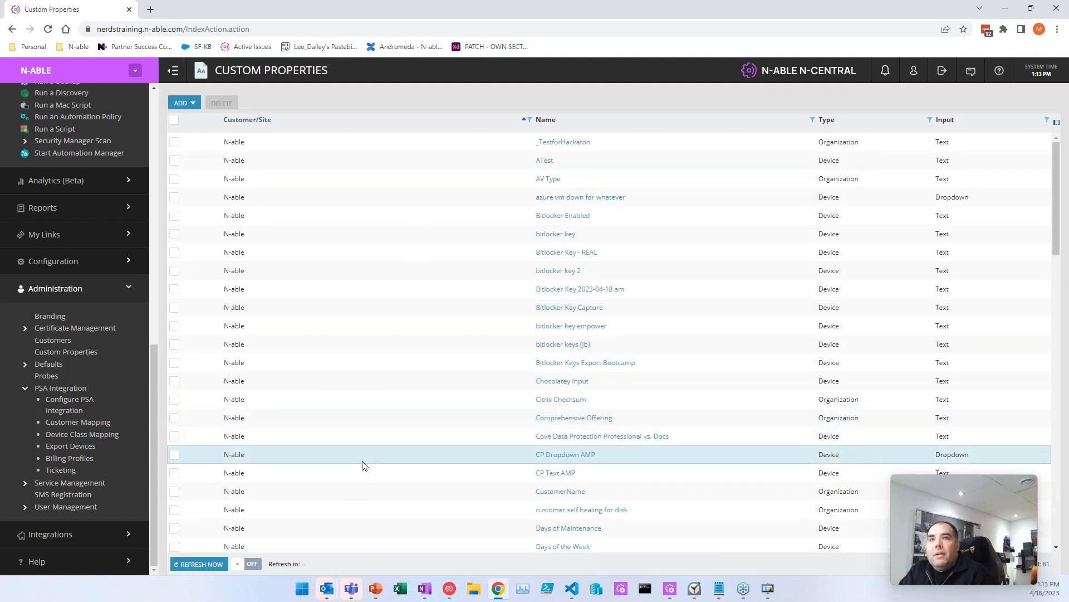
# Step: Open the N-ABLE customer selector, which lists customers such as MarkyMarc's Flying Circus
pyautogui.scroll(-12, 355, 324)
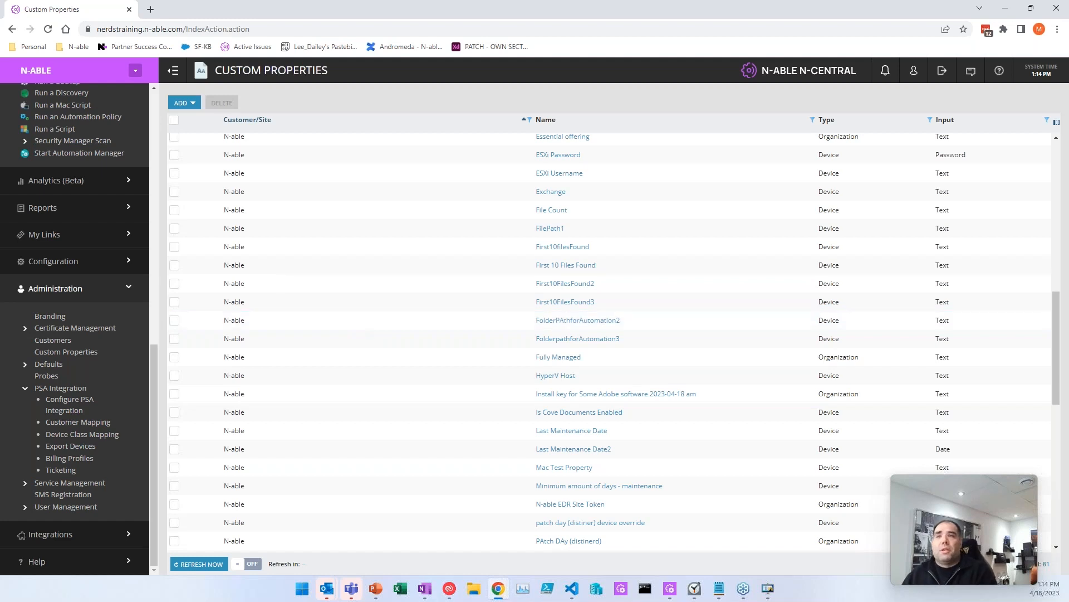
pyautogui.click(135, 70)
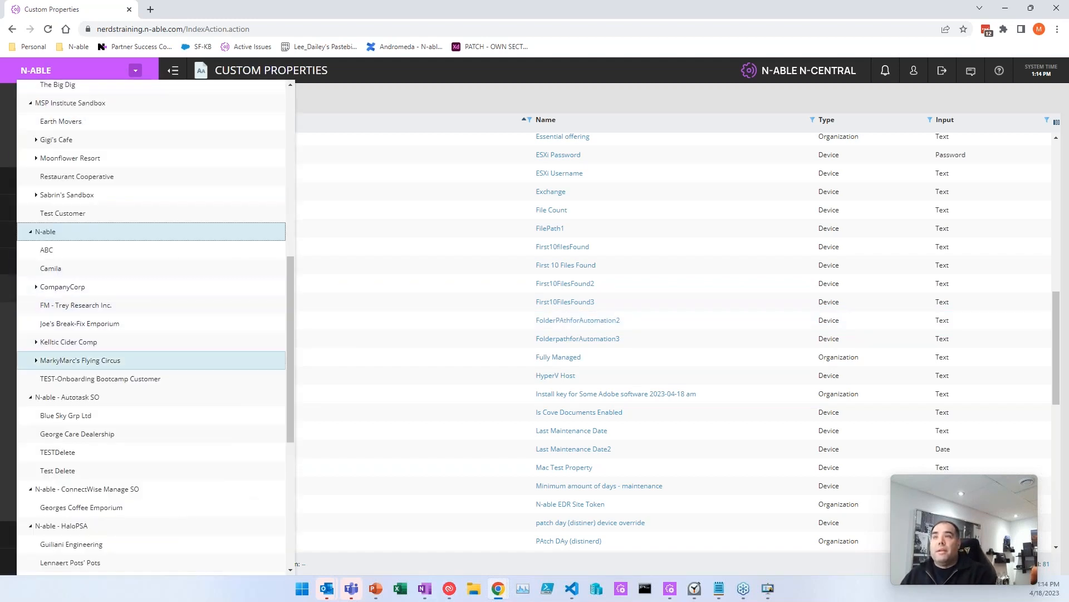
# Step: Review MarkyMarc's Flying Circus MainLoc site custom properties, then navigate back to system level
pyautogui.click(63, 360)
pyautogui.scroll(-10, 68, 411)
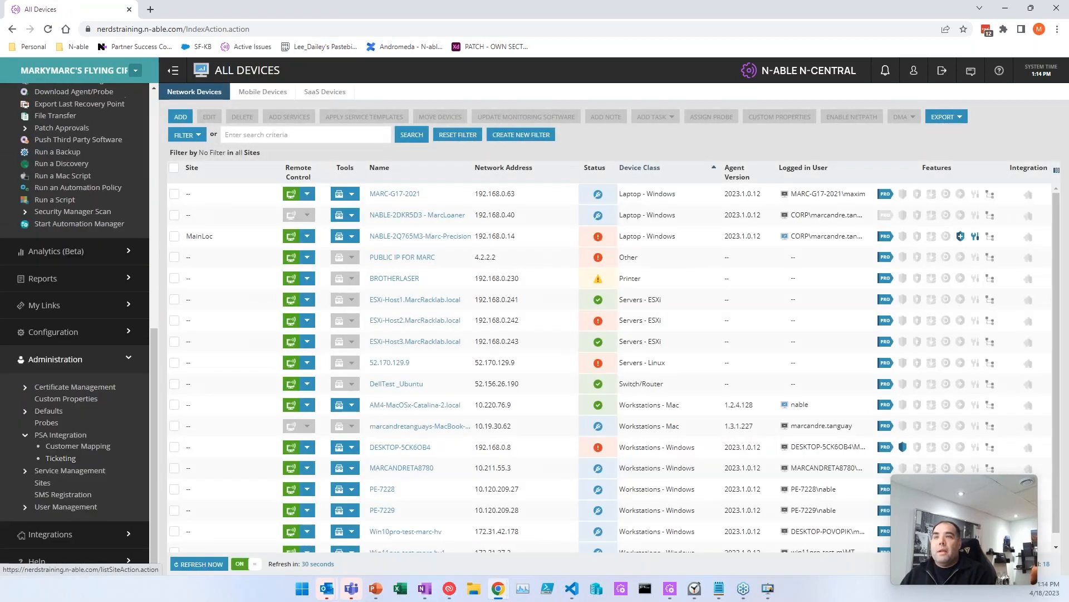
pyautogui.click(42, 482)
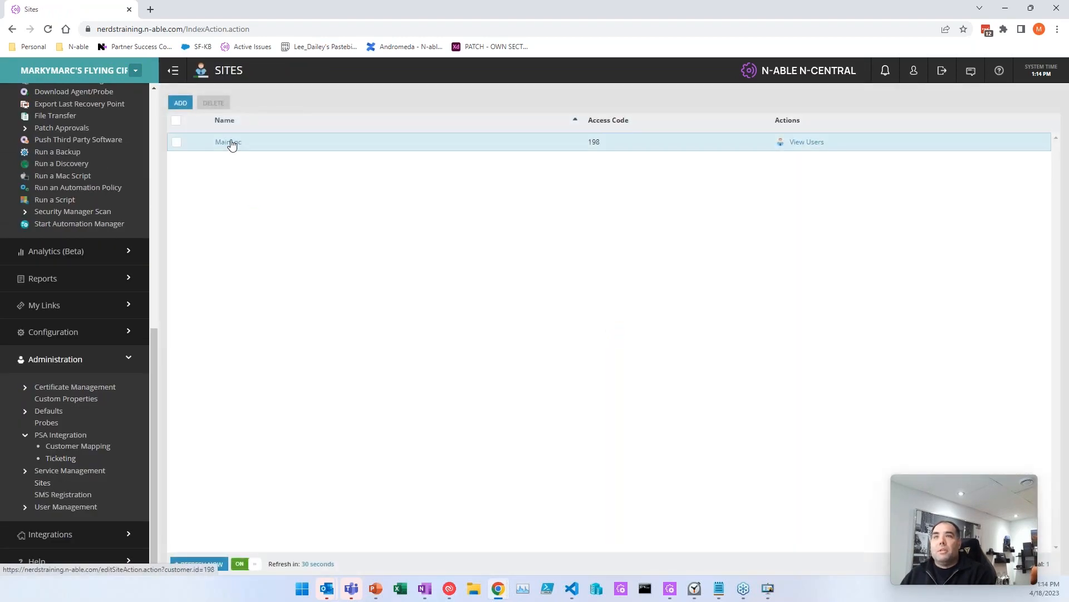
pyautogui.click(229, 142)
pyautogui.click(481, 151)
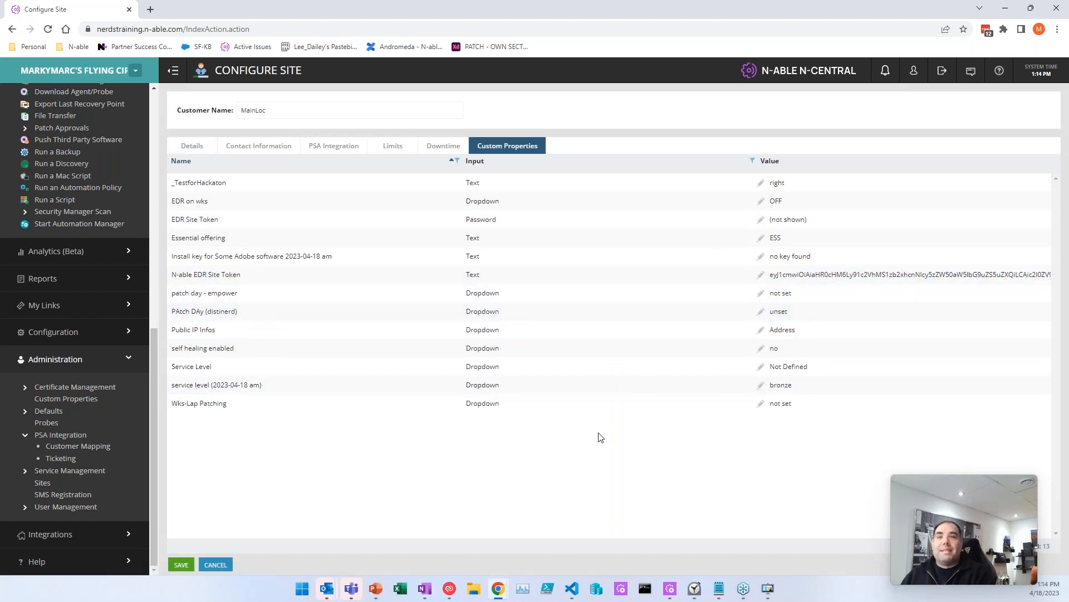
pyautogui.scroll(10, 88, 146)
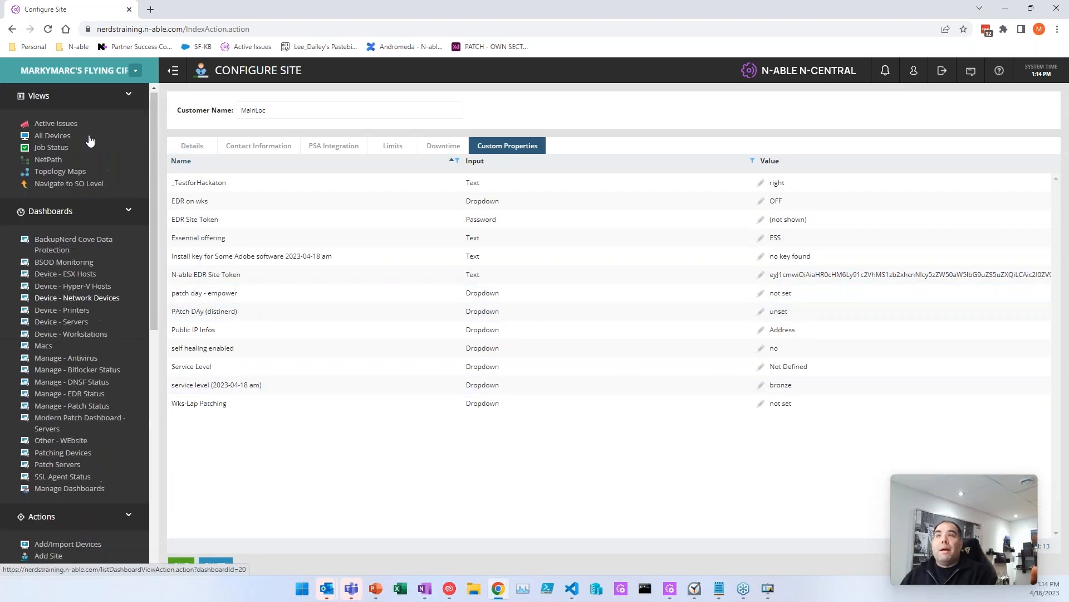
pyautogui.click(61, 183)
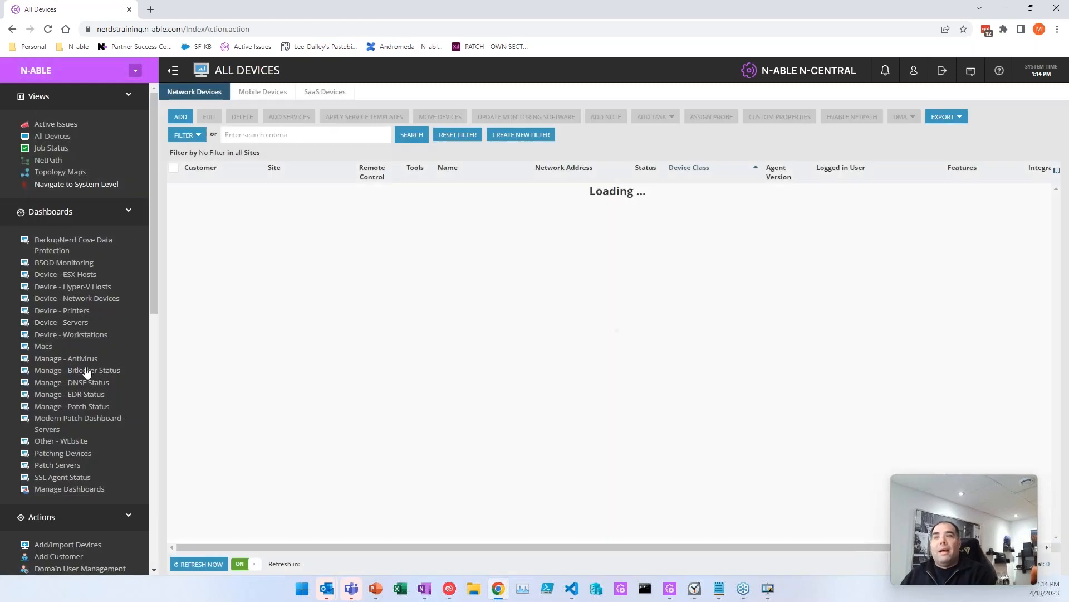
# Step: Open the customer list, switching briefly to PowerPoint and back to the browser
pyautogui.scroll(-10, 78, 362)
pyautogui.click(53, 342)
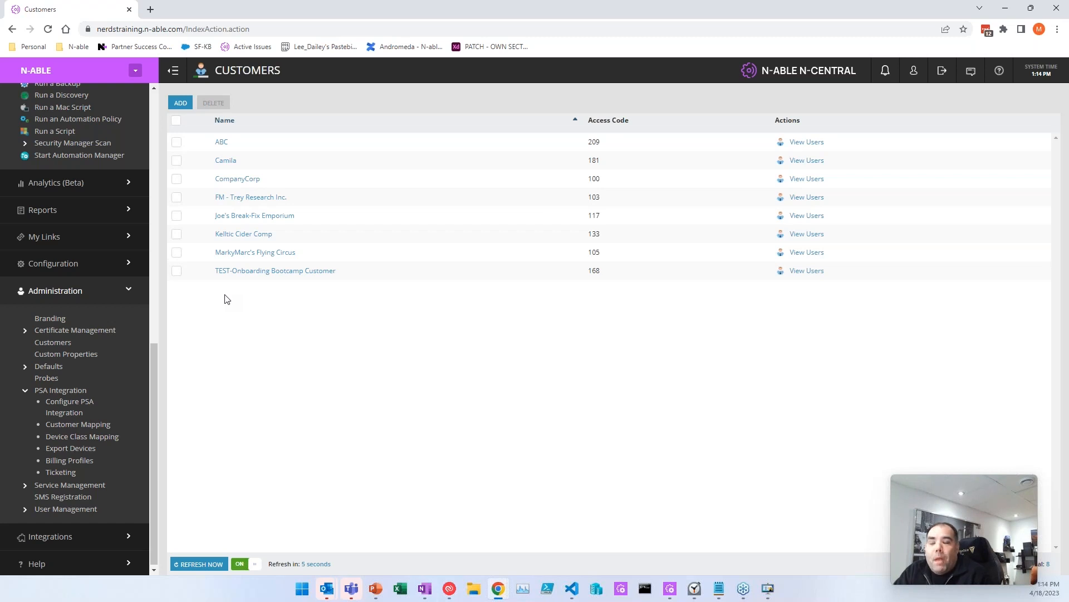
pyautogui.hotkey('alt', 'Tab')
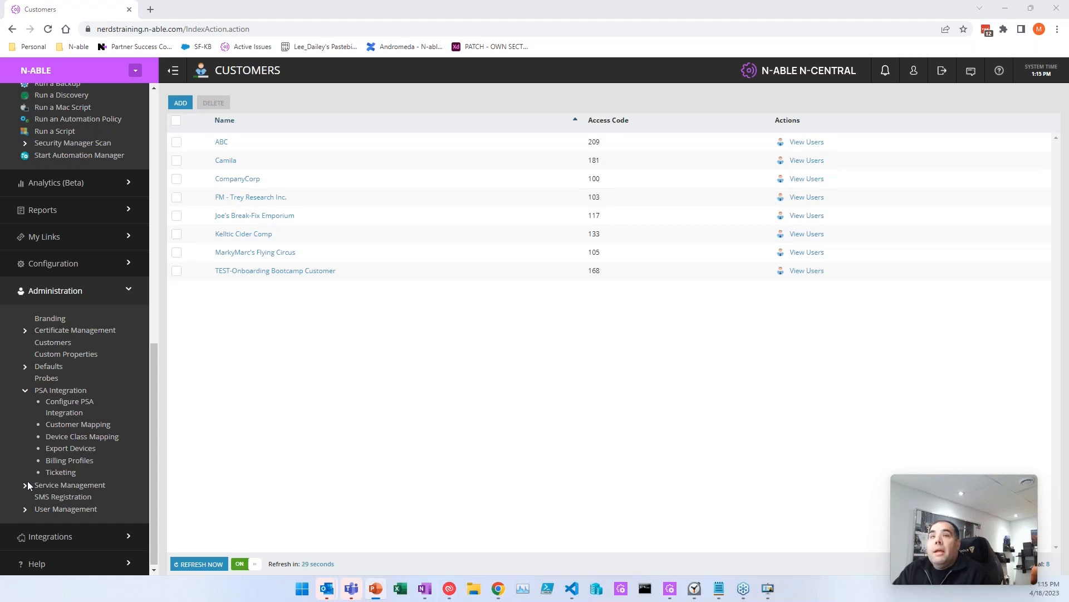
pyautogui.click(271, 326)
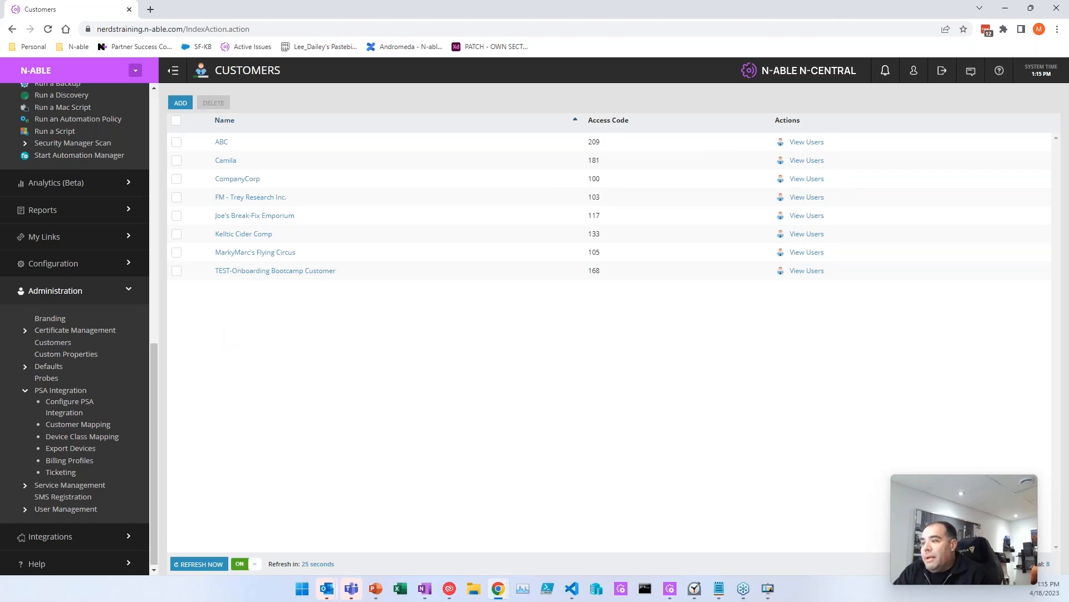
pyautogui.hotkey('alt', 'Tab')
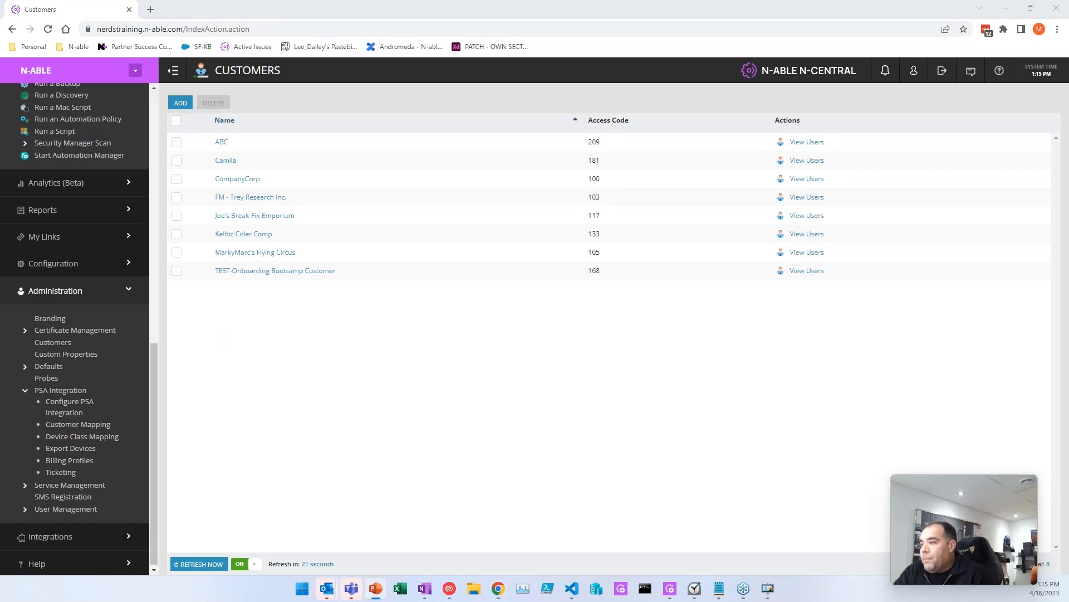
pyautogui.click(283, 371)
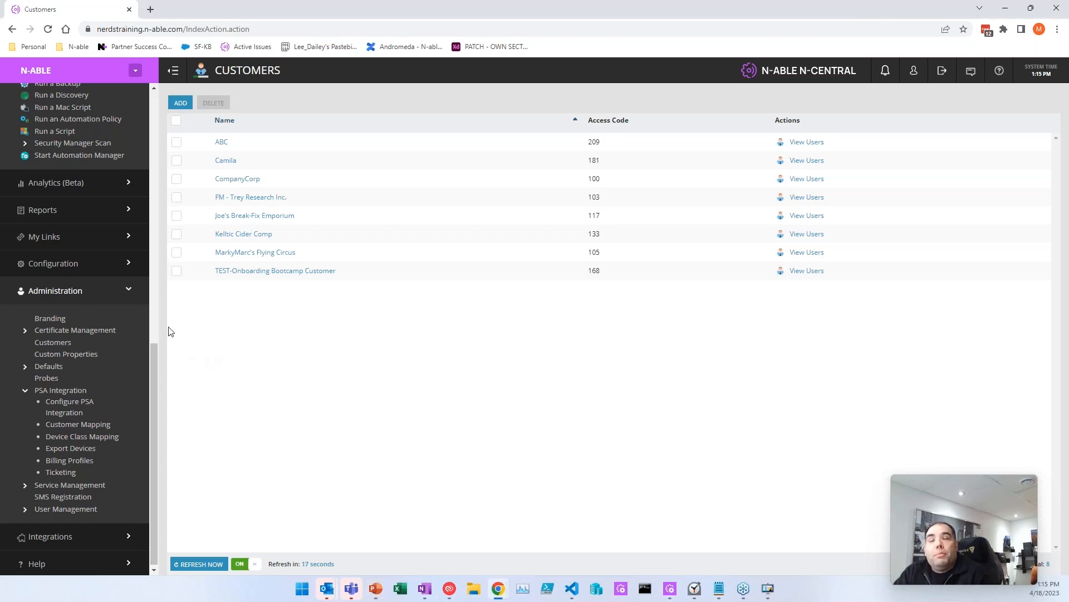
# Step: Go to All Devices, then Administration > Custom Properties, and start a new property
pyautogui.click(118, 269)
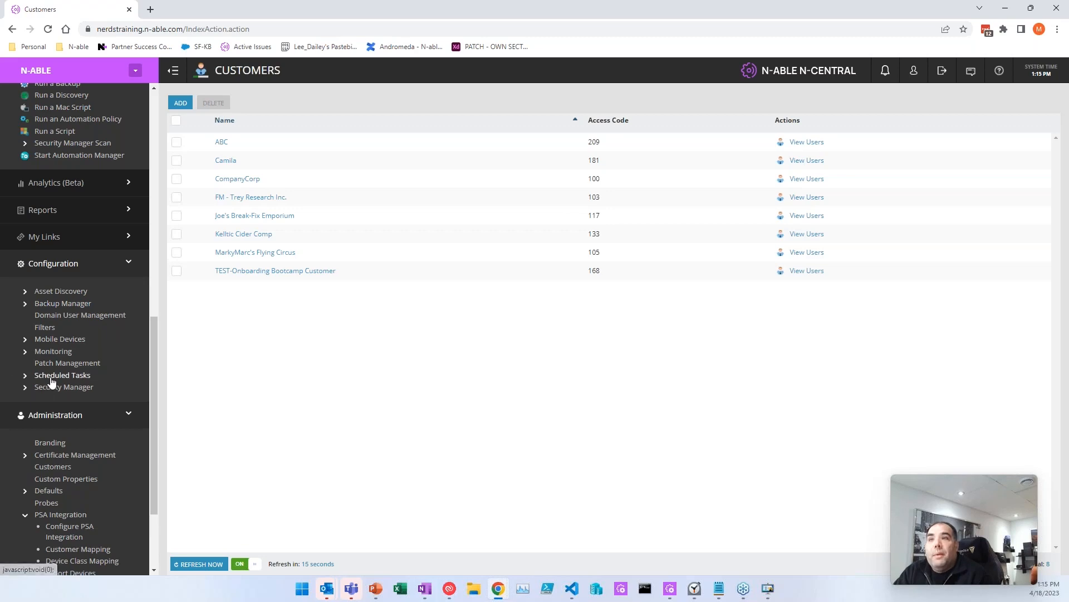
pyautogui.scroll(10, 62, 334)
pyautogui.click(62, 140)
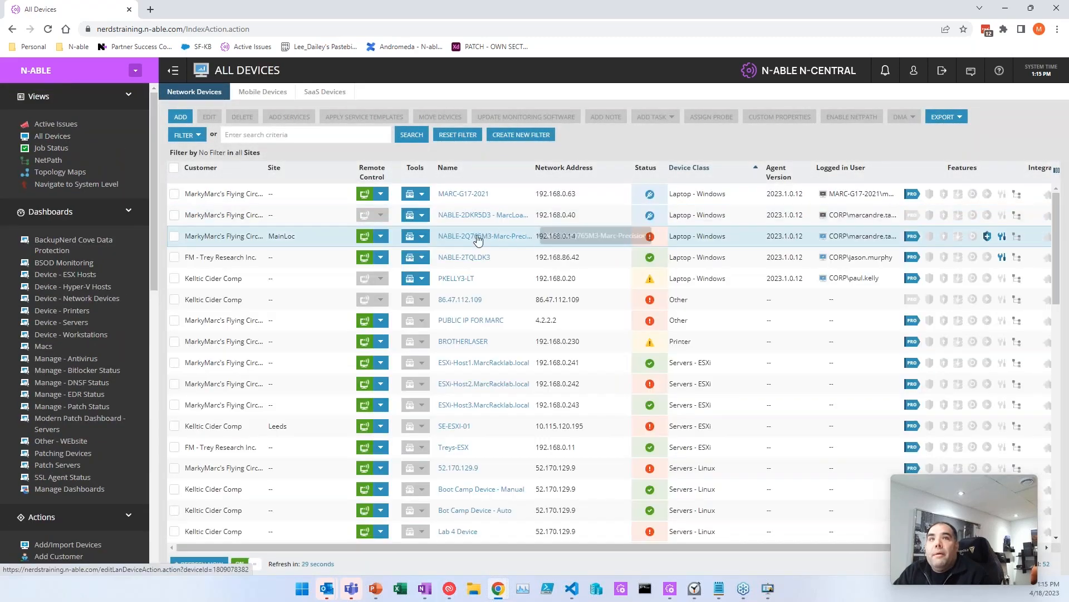
pyautogui.scroll(-10, 94, 470)
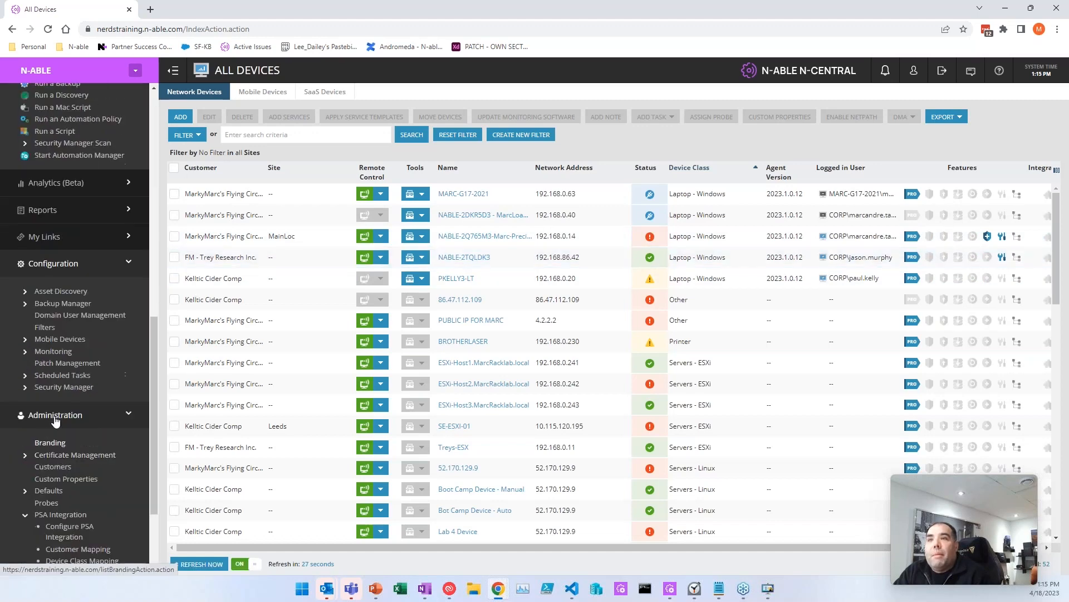
pyautogui.click(39, 480)
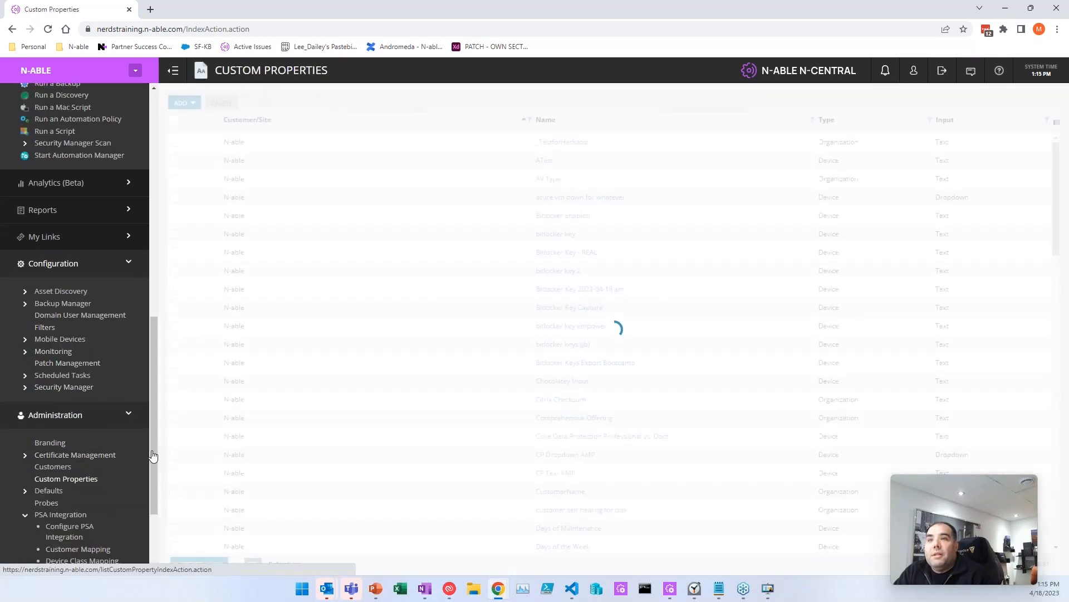
pyautogui.click(182, 102)
# Step: Name the new device text property 'Bitlocker key - 2023-04-18 - pm' with default 'No Value'
pyautogui.moveTo(208, 135)
pyautogui.click(263, 149)
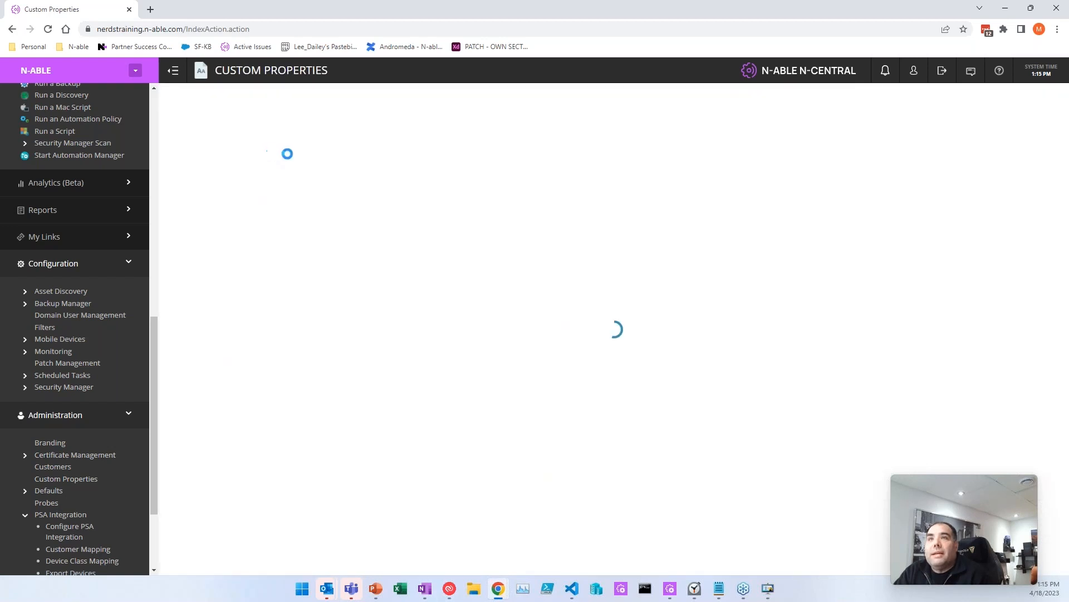
pyautogui.write('Bitlocker Ley')
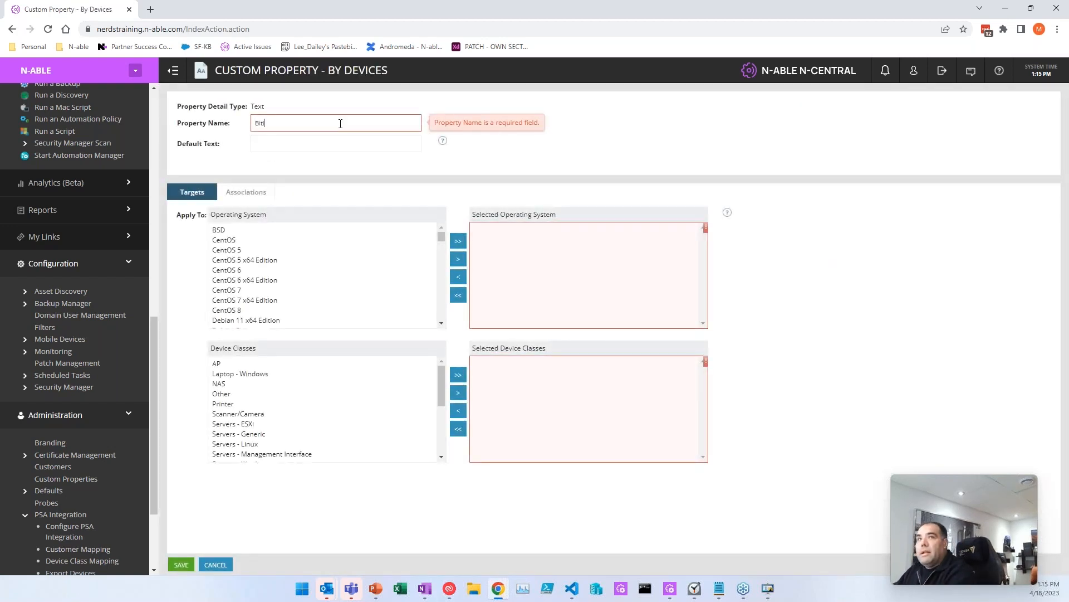
pyautogui.press('BackSpace')
pyautogui.press('BackSpace')
pyautogui.write('key -')
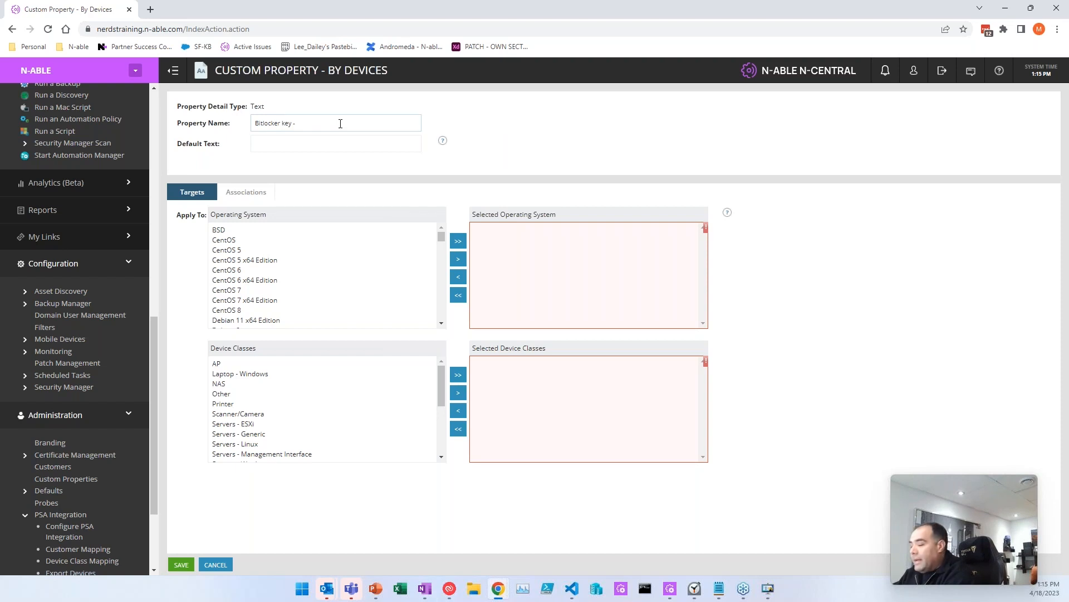
pyautogui.write('2023-04-18 - p')
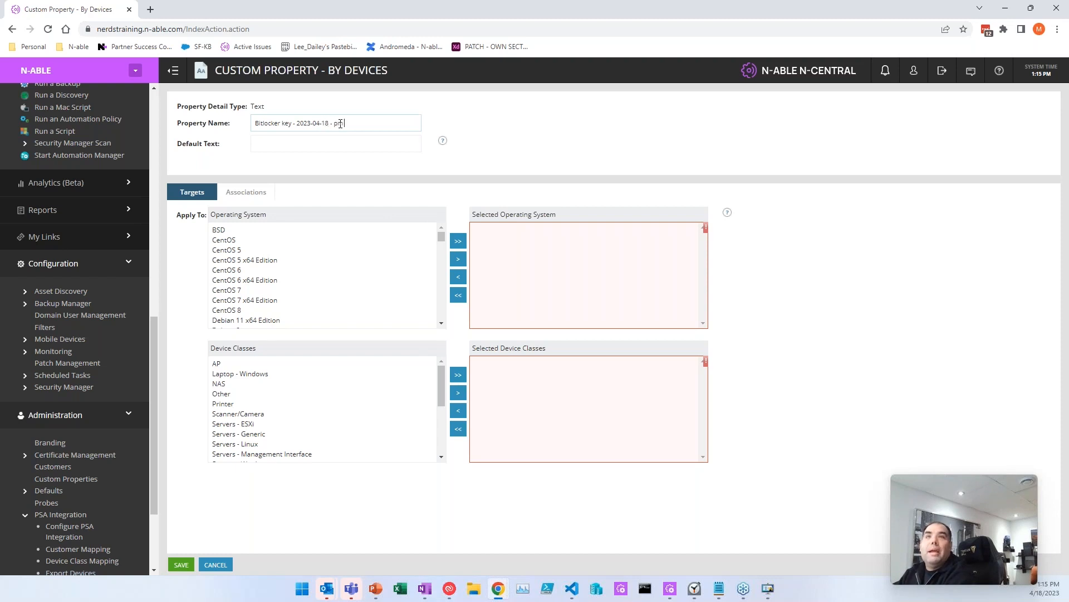
pyautogui.write('m')
pyautogui.press('Tab')
pyautogui.write('No Value')
pyautogui.hotkey('ctrl', 'a')
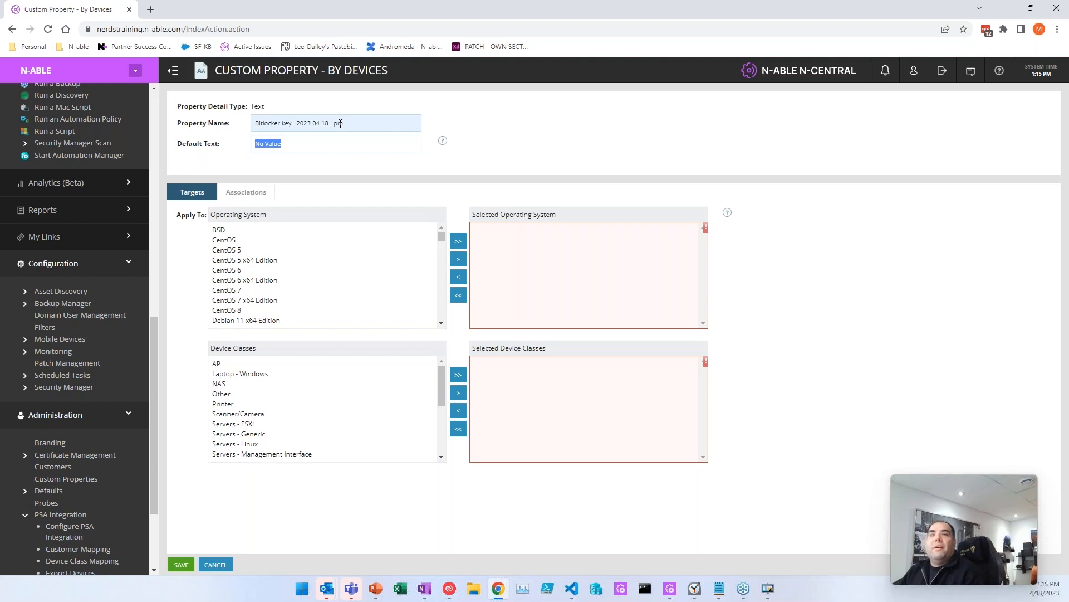
# Step: Target Laptop - Windows and Workstations - Windows, then save the property
pyautogui.click(288, 383)
pyautogui.click(458, 391)
pyautogui.scroll(-4, 262, 394)
pyautogui.click(248, 454)
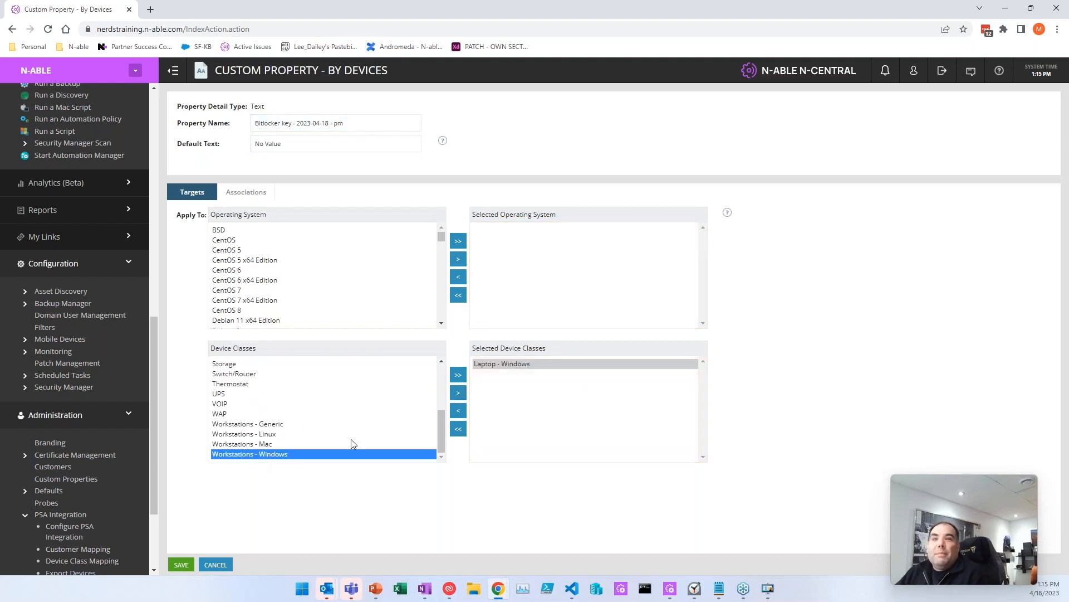
pyautogui.click(458, 392)
pyautogui.keyDown('ctrl'); pyautogui.click(557, 364); pyautogui.keyUp('ctrl')
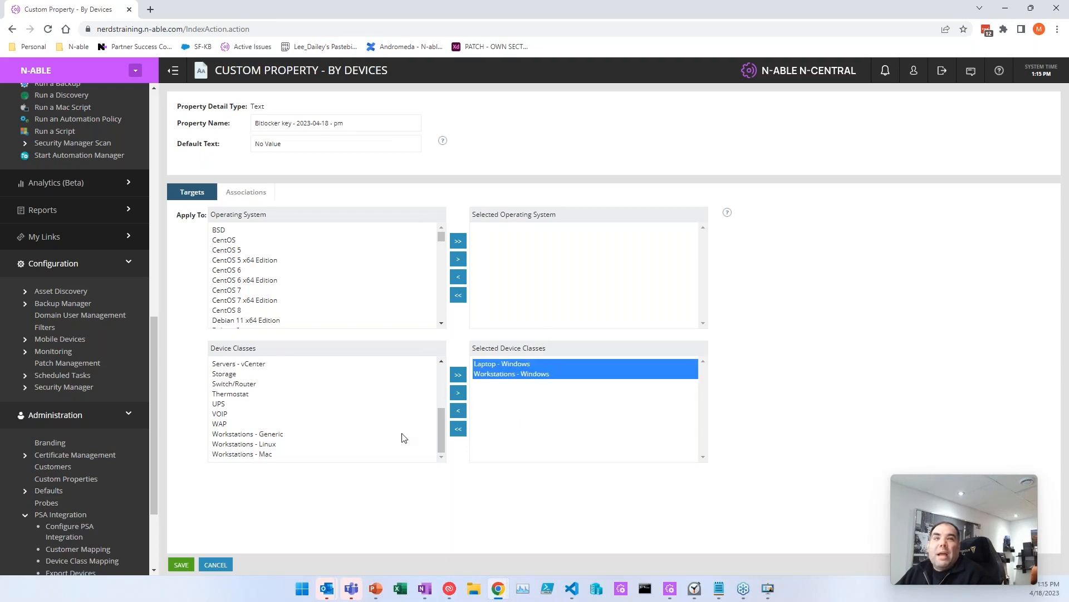
pyautogui.click(181, 565)
pyautogui.scroll(2, 303, 308)
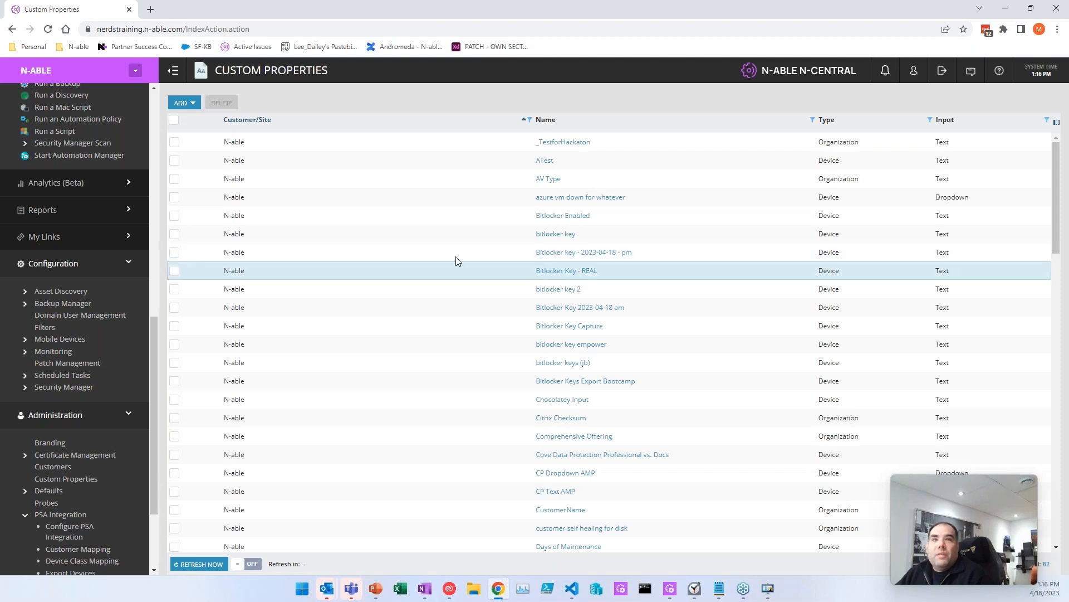
# Step: Confirm NABLE-2Q765M3's Bitlocker key - 2023-04-18 - pm property shows No Value, then return to All Devices
pyautogui.scroll(10, 38, 151)
pyautogui.click(45, 136)
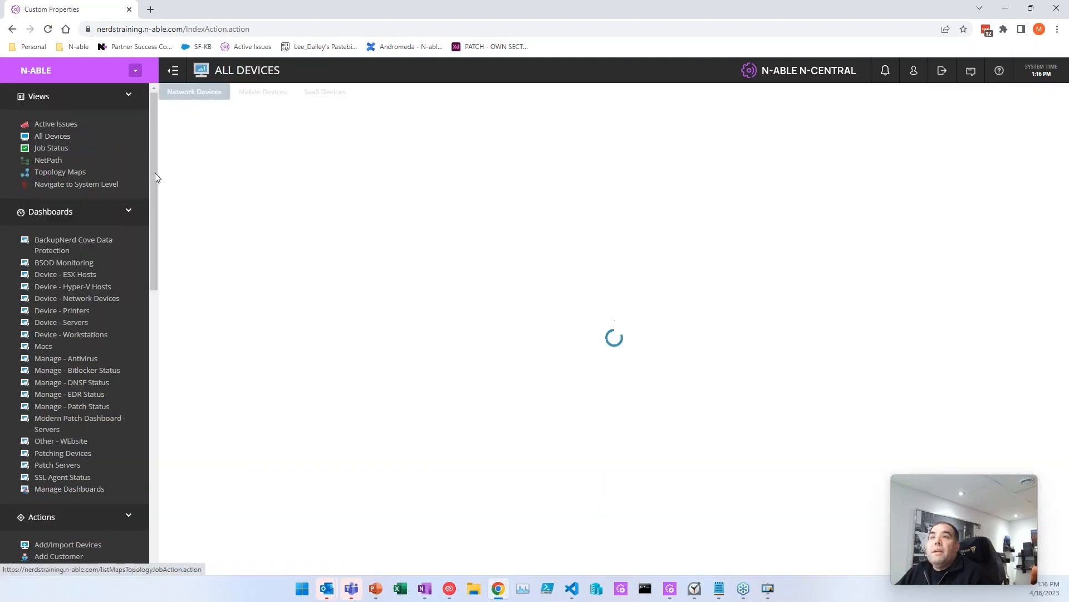
pyautogui.click(501, 235)
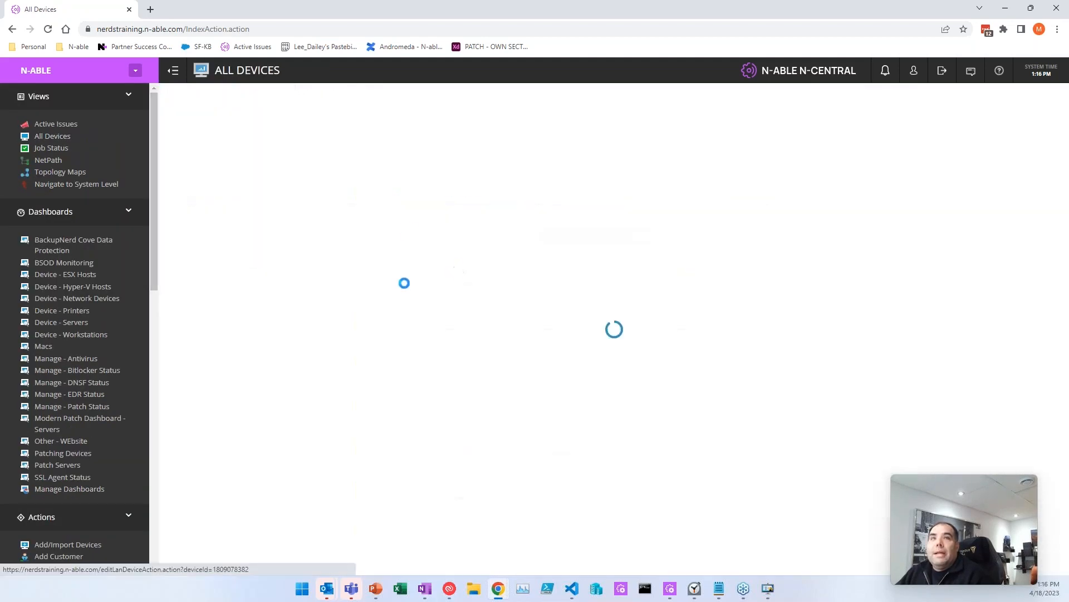
pyautogui.click(440, 218)
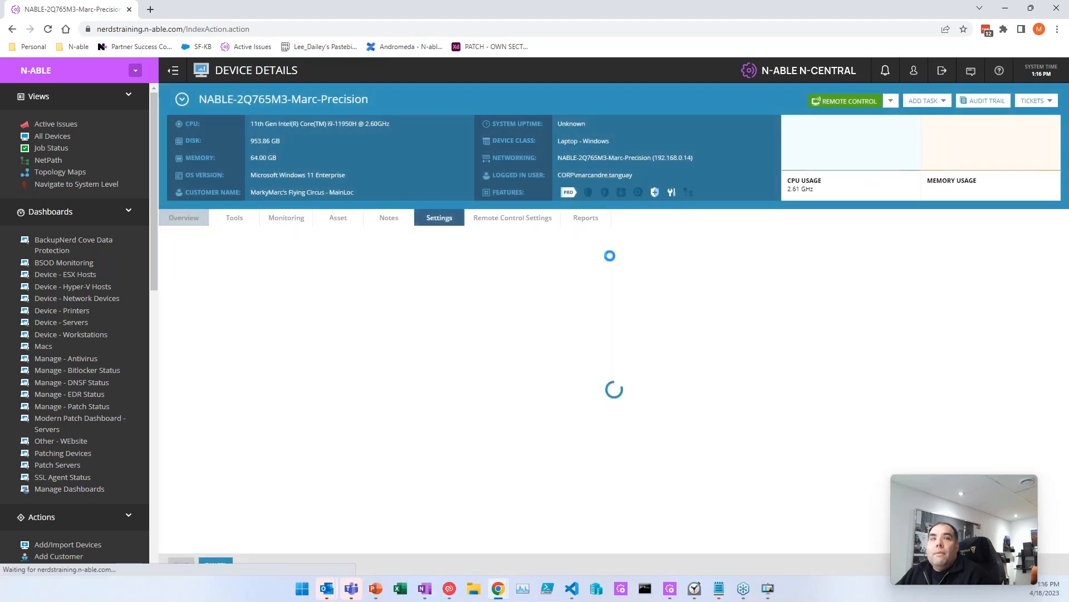
pyautogui.click(935, 234)
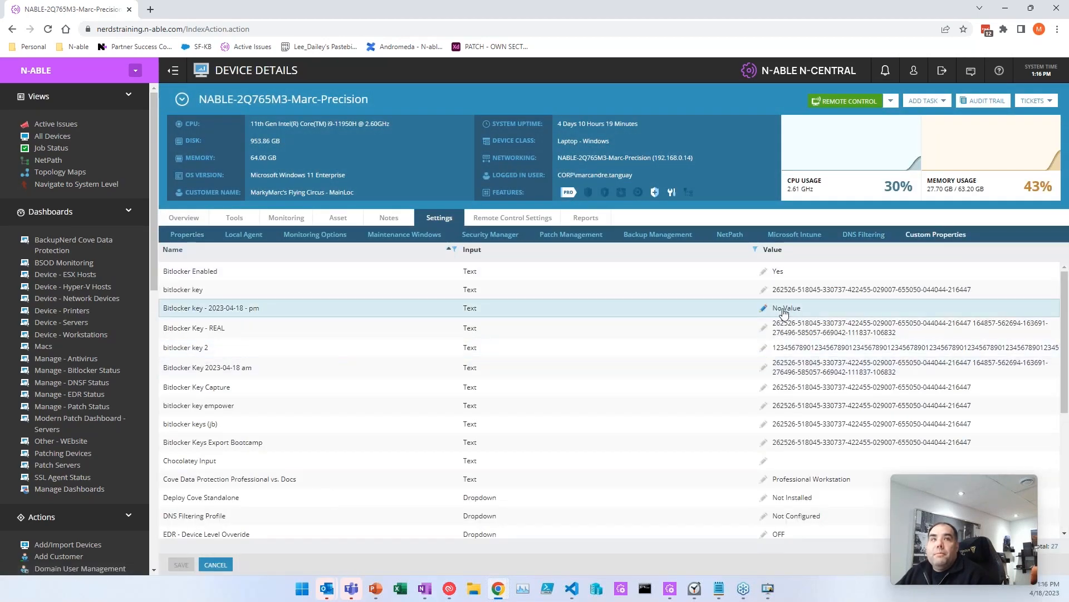
pyautogui.scroll(-1, 48, 373)
pyautogui.scroll(-9, 48, 373)
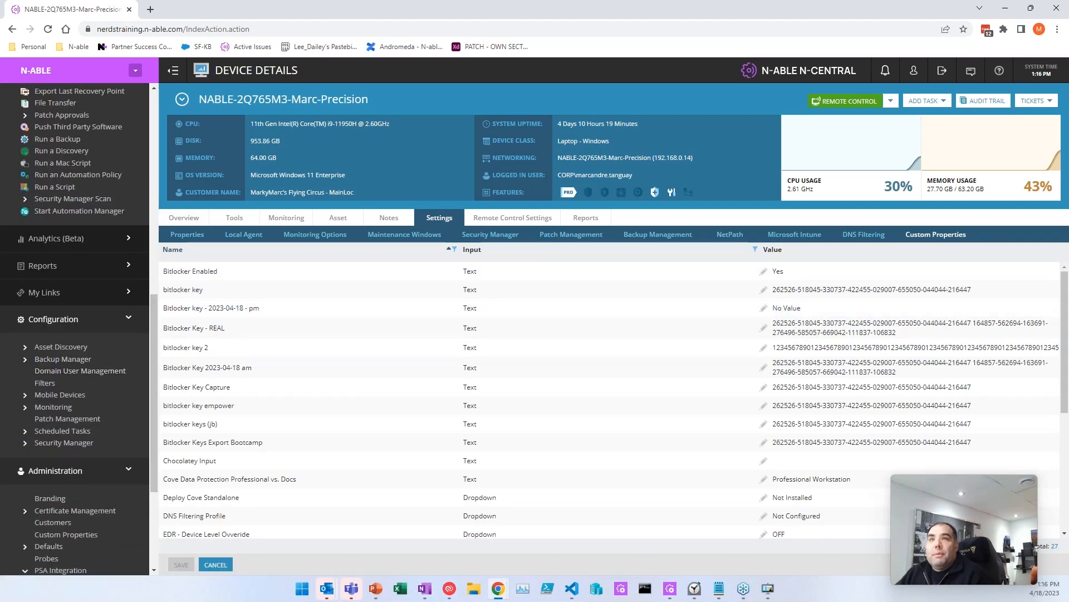
pyautogui.scroll(10, 45, 156)
pyautogui.click(52, 136)
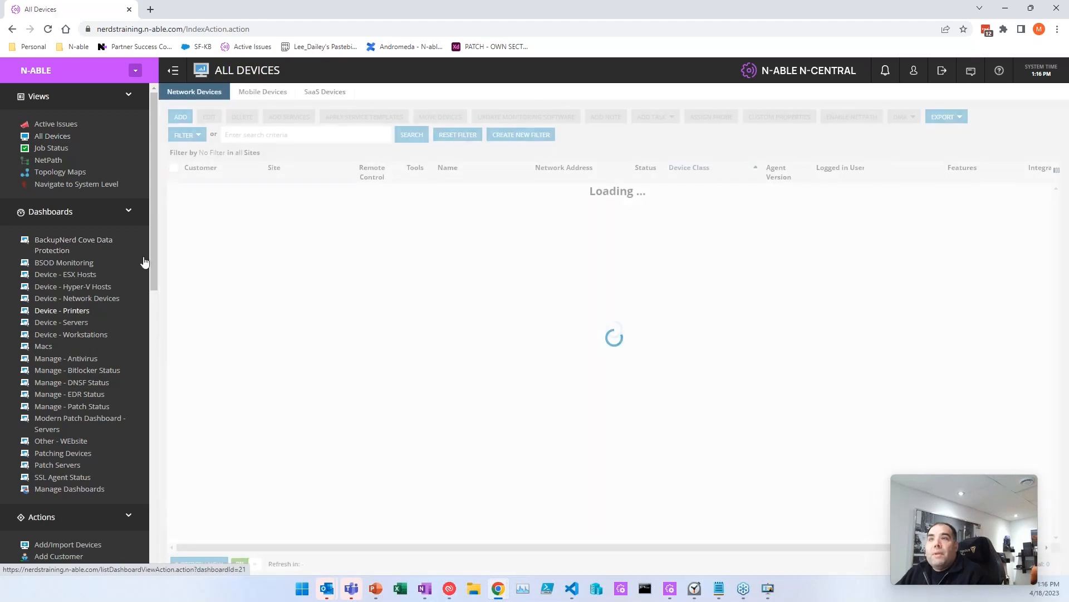
pyautogui.scroll(-3, 62, 427)
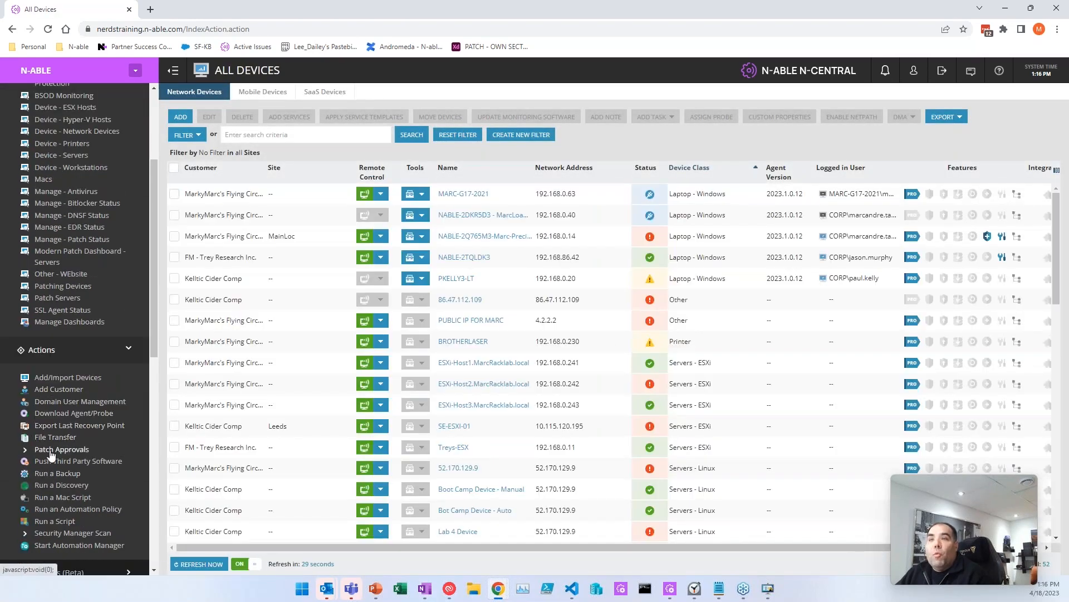
# Step: Add a Run an Automation Policy task on NABLE-2Q765M3 using BitlockerKeys
pyautogui.click(174, 236)
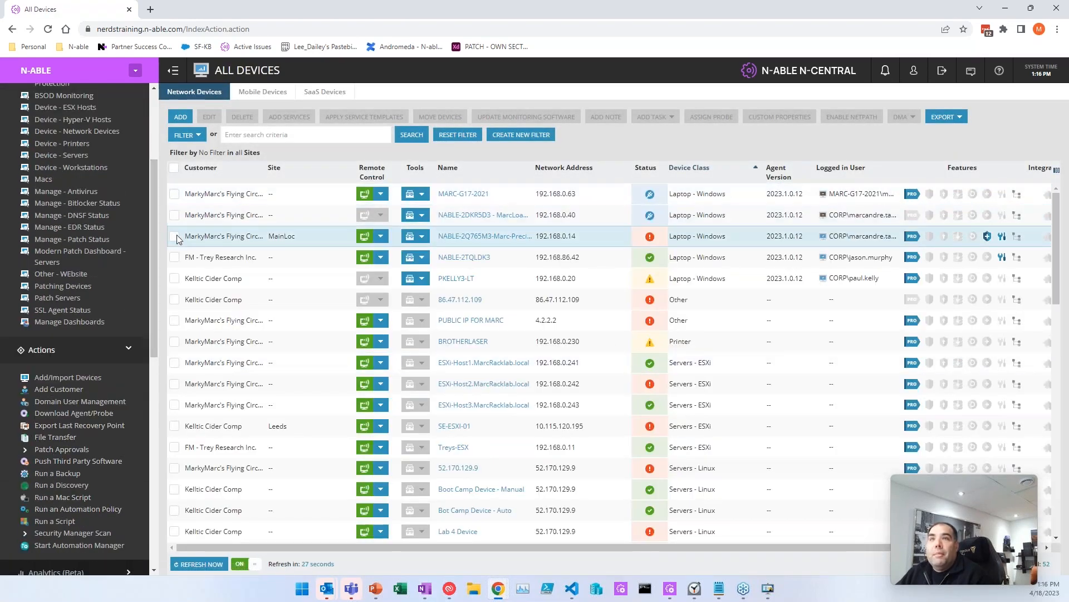
pyautogui.click(667, 118)
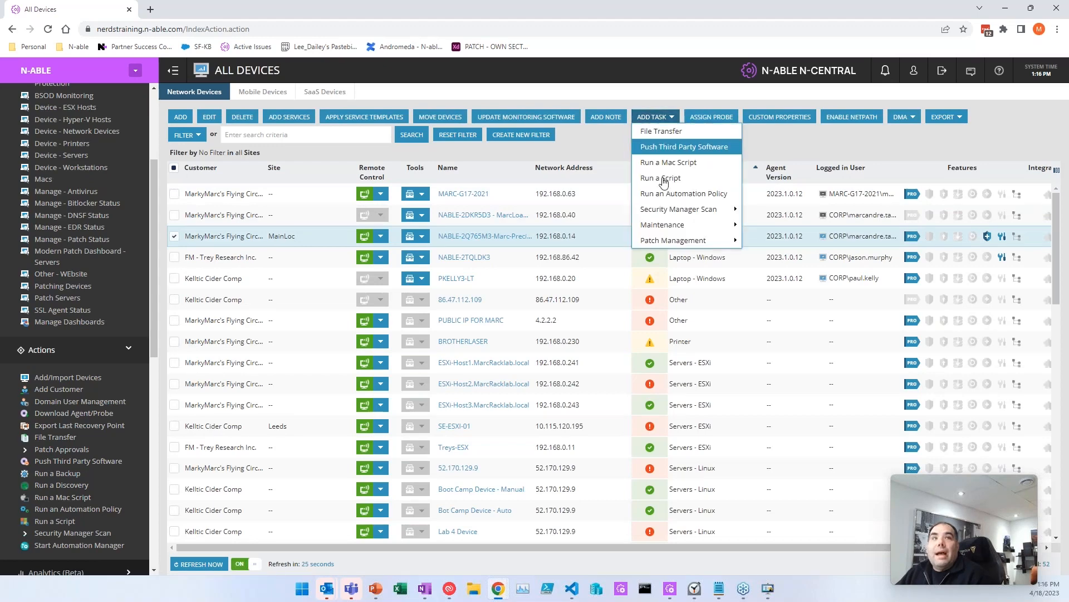
pyautogui.click(666, 194)
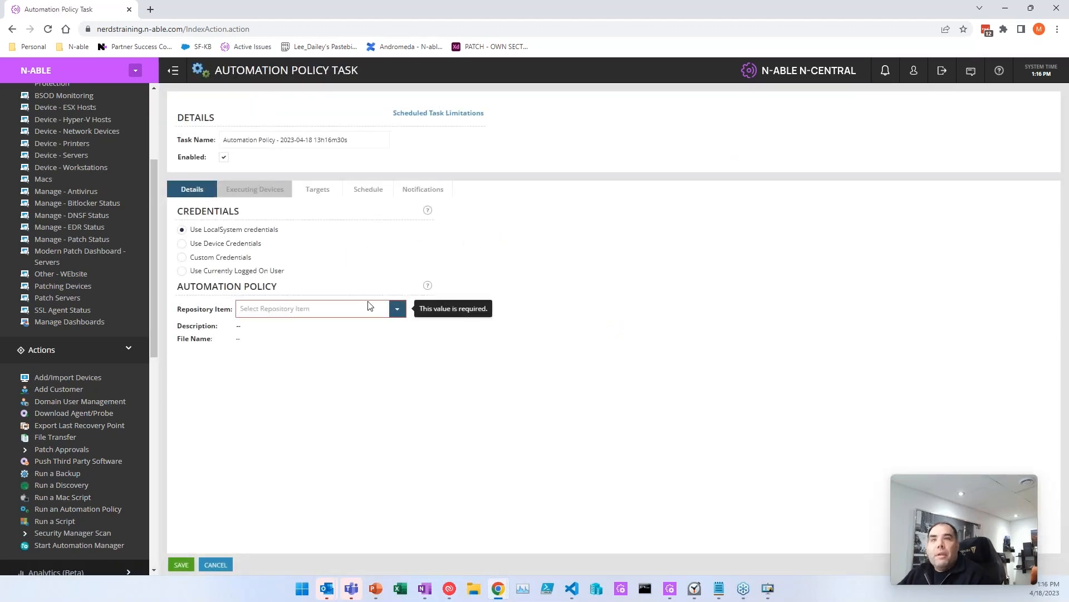
pyautogui.write('bitlocker')
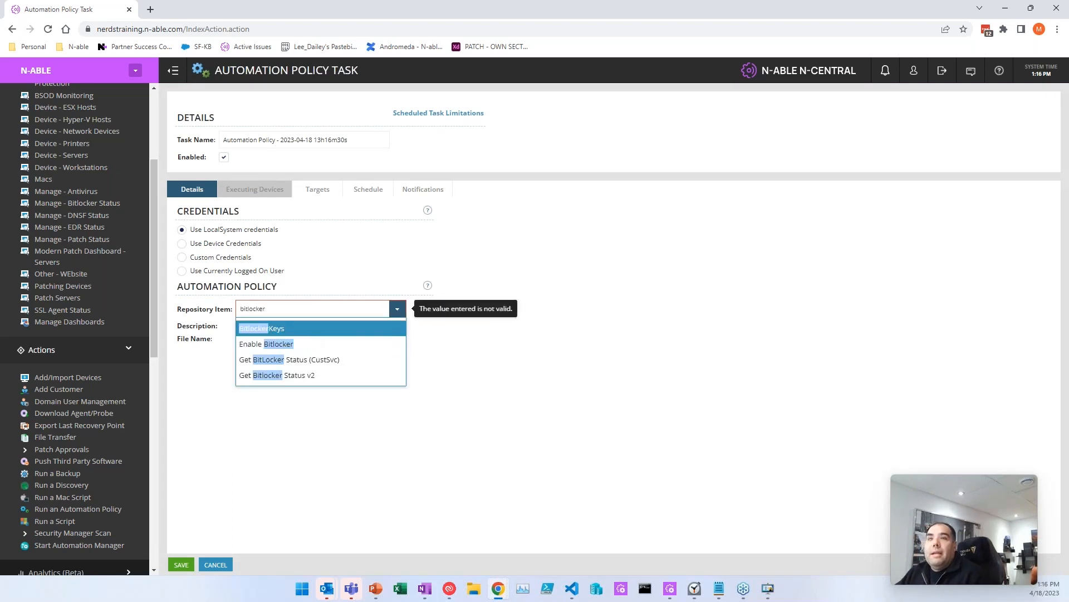
pyautogui.click(315, 328)
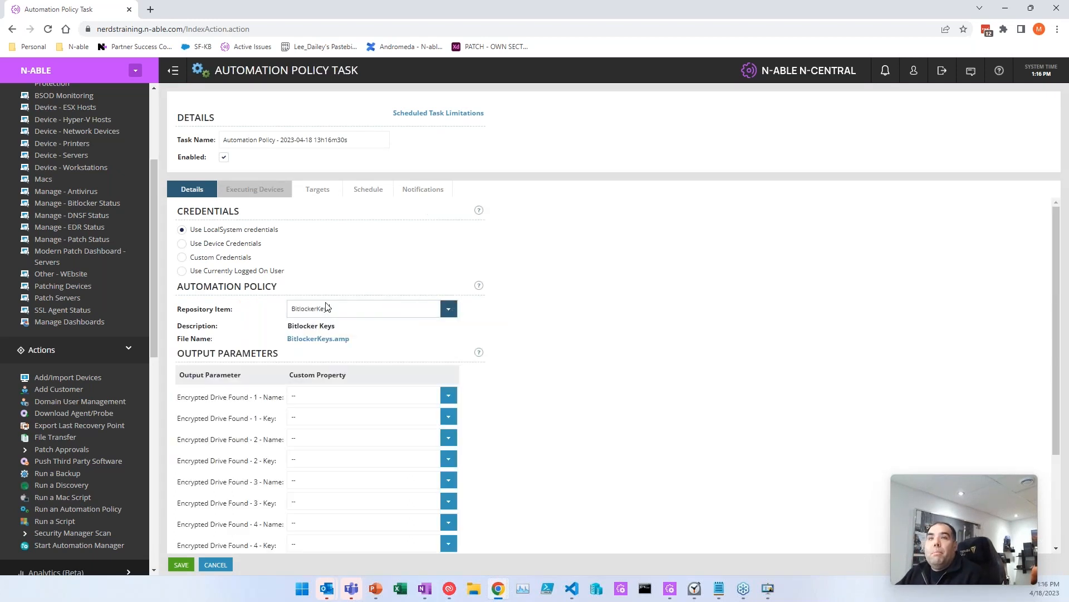
# Step: Map Drive 1 Key to Bitlocker key - 2023-04-18 - pm, review Targets, and save the task
pyautogui.moveTo(220, 419); pyautogui.dragTo(281, 418)
pyautogui.click(449, 417)
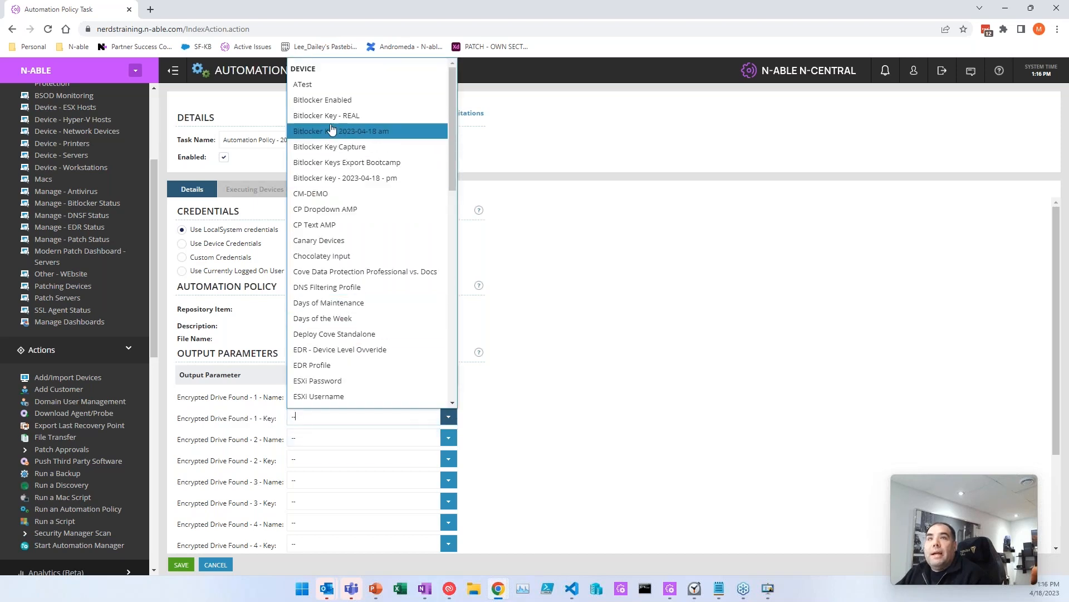
pyautogui.click(335, 179)
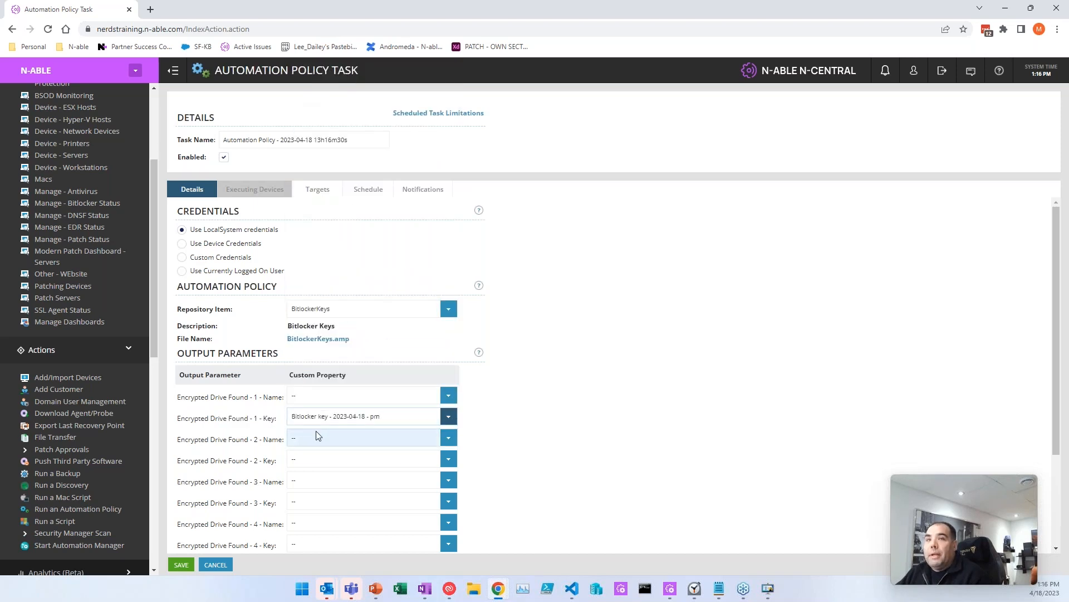
pyautogui.moveTo(296, 375); pyautogui.dragTo(344, 376)
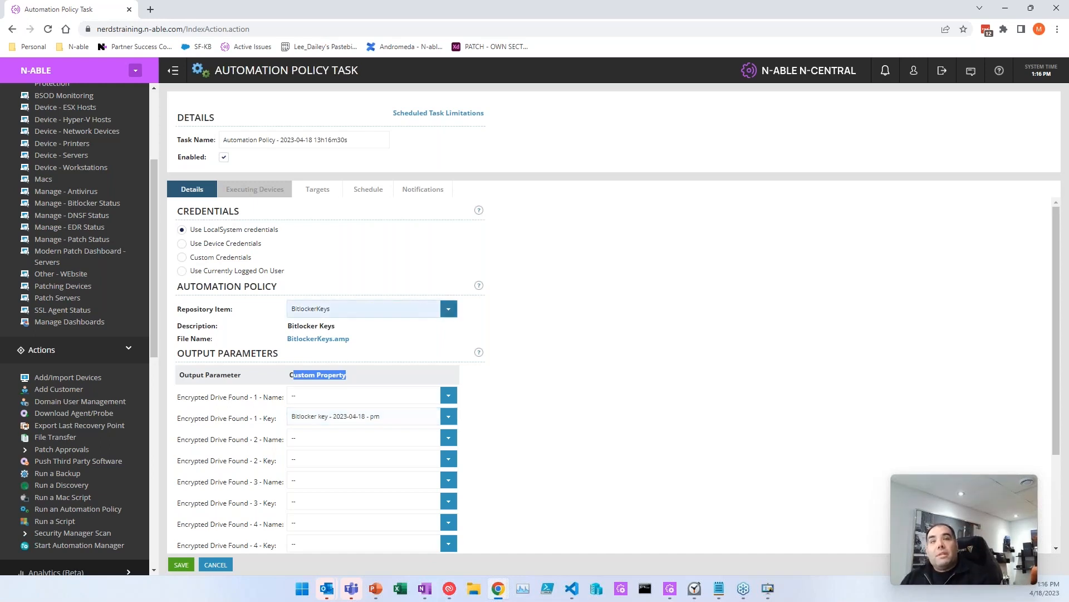
pyautogui.click(477, 311)
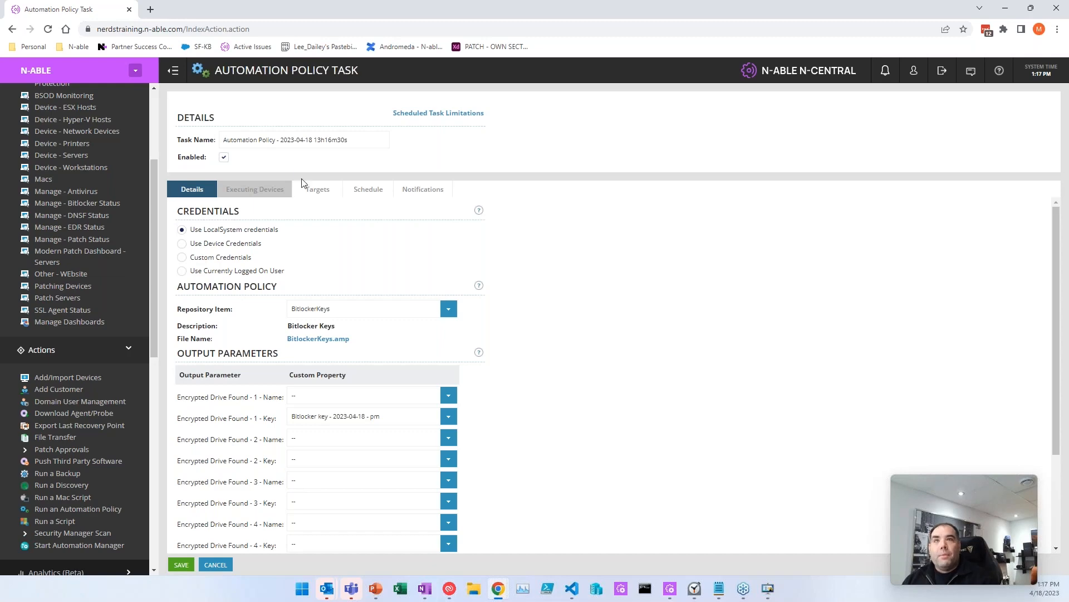
pyautogui.click(318, 190)
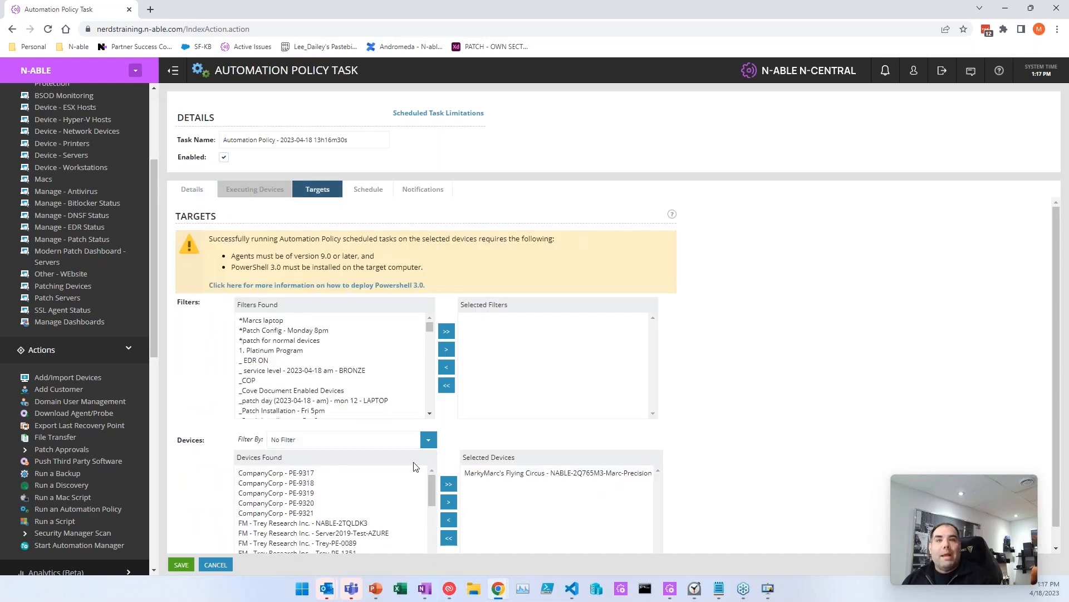
pyautogui.click(181, 565)
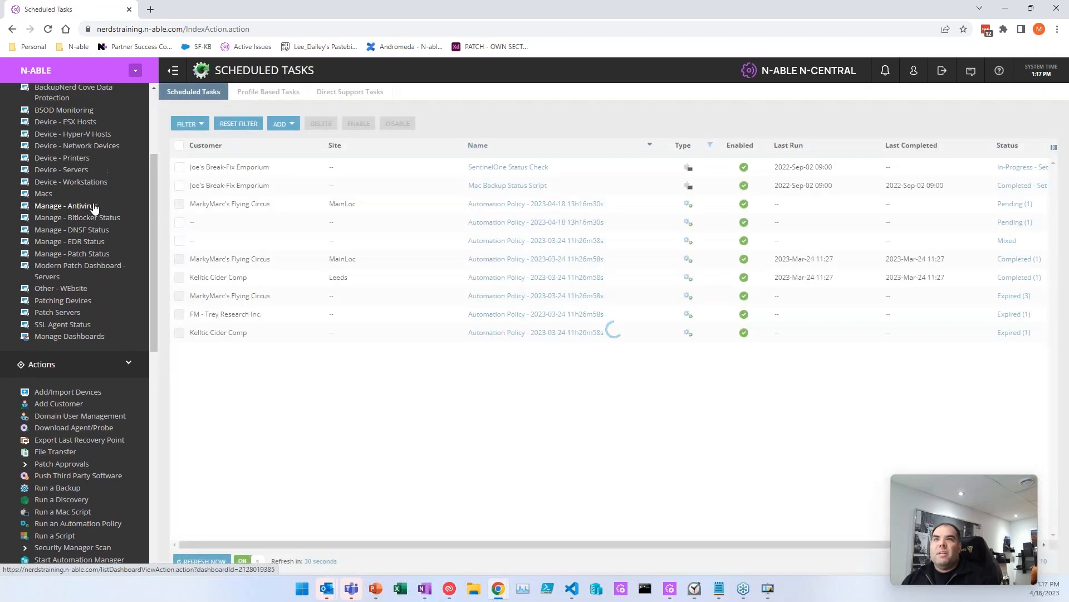
# Step: Clear the stored recovery key from NABLE-2Q765M3's Bitlocker key - 2023-04-18 - pm property and save
pyautogui.scroll(5, 94, 208)
pyautogui.click(53, 136)
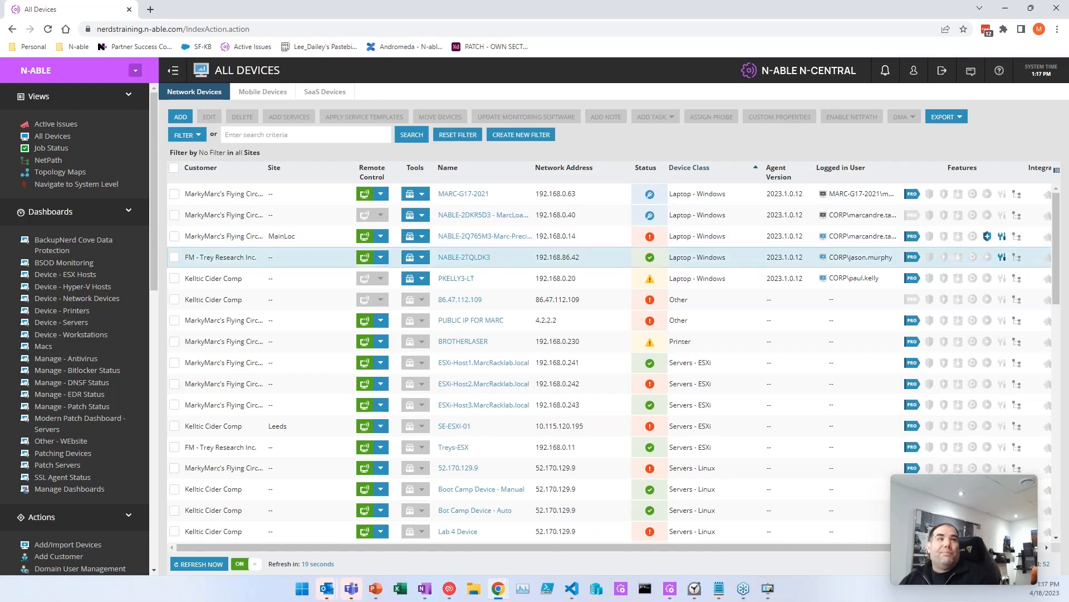
pyautogui.click(484, 236)
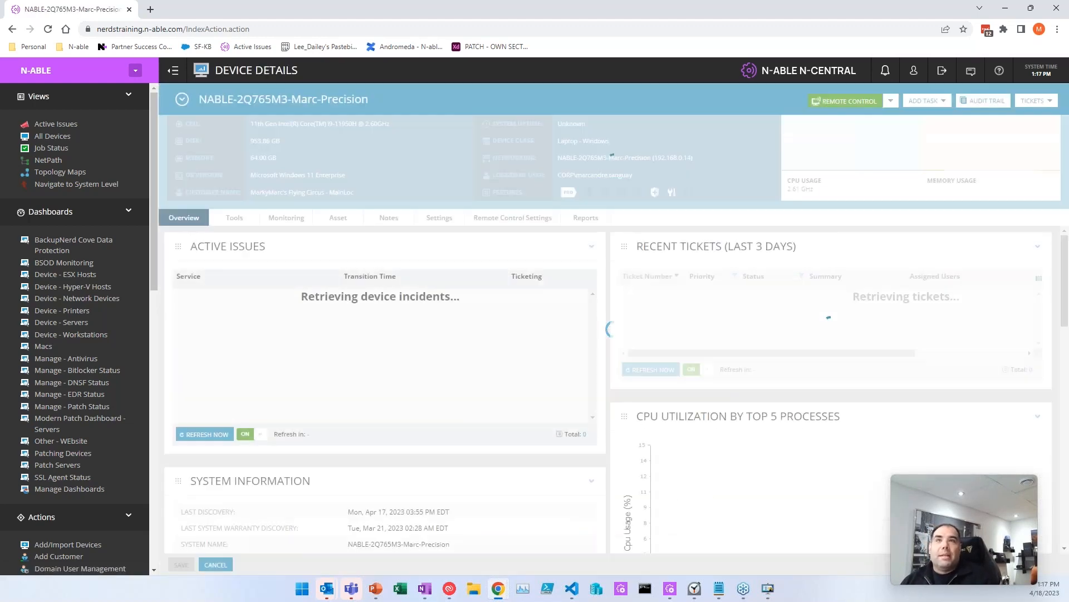
pyautogui.click(433, 219)
pyautogui.click(936, 234)
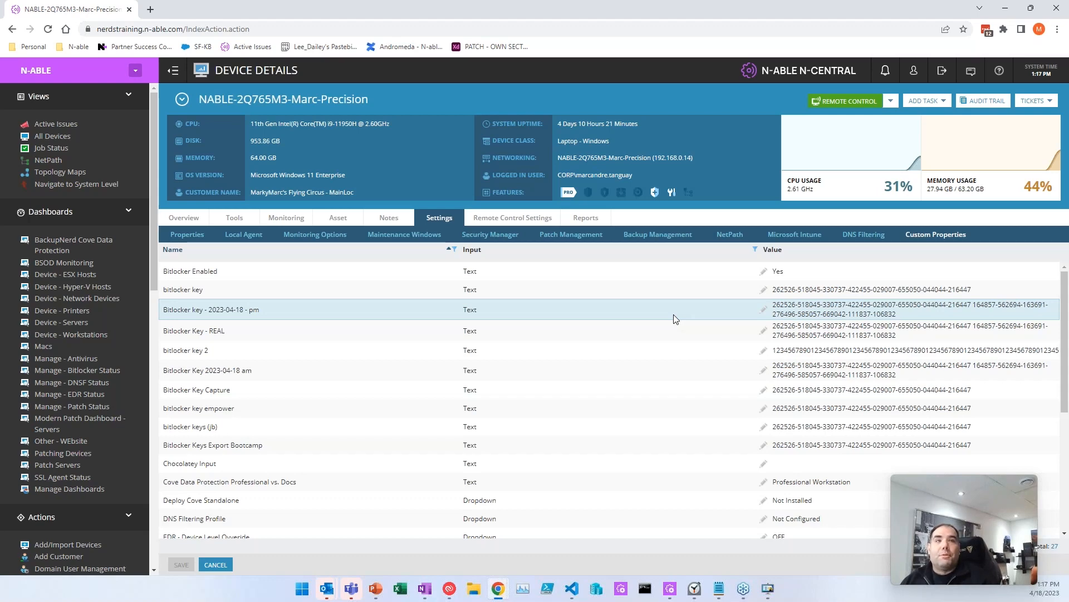
pyautogui.click(843, 313)
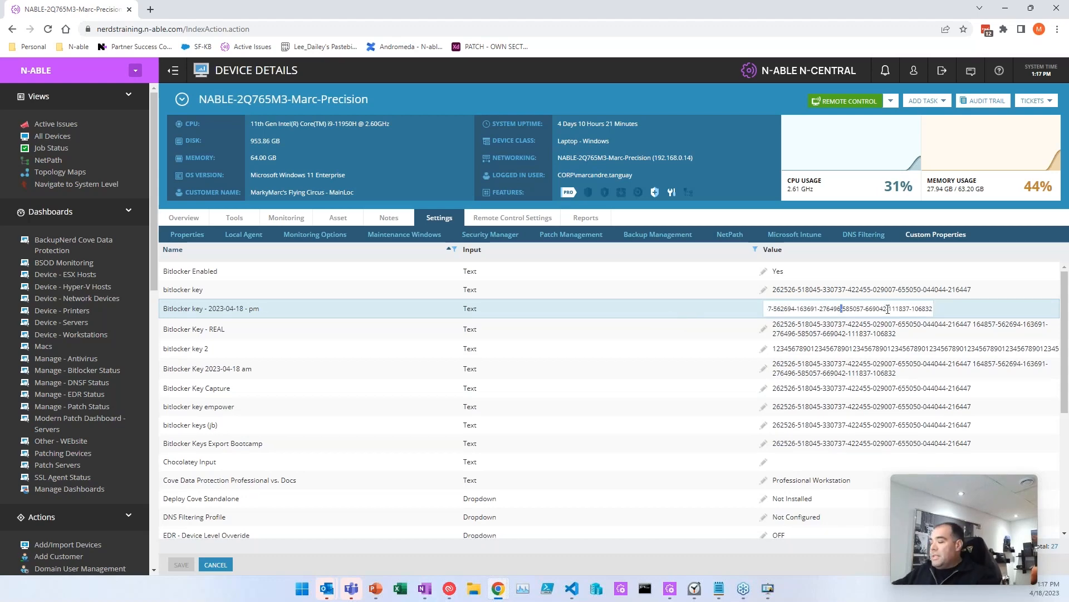
pyautogui.hotkey('ctrl', 'a')
pyautogui.press('BackSpace')
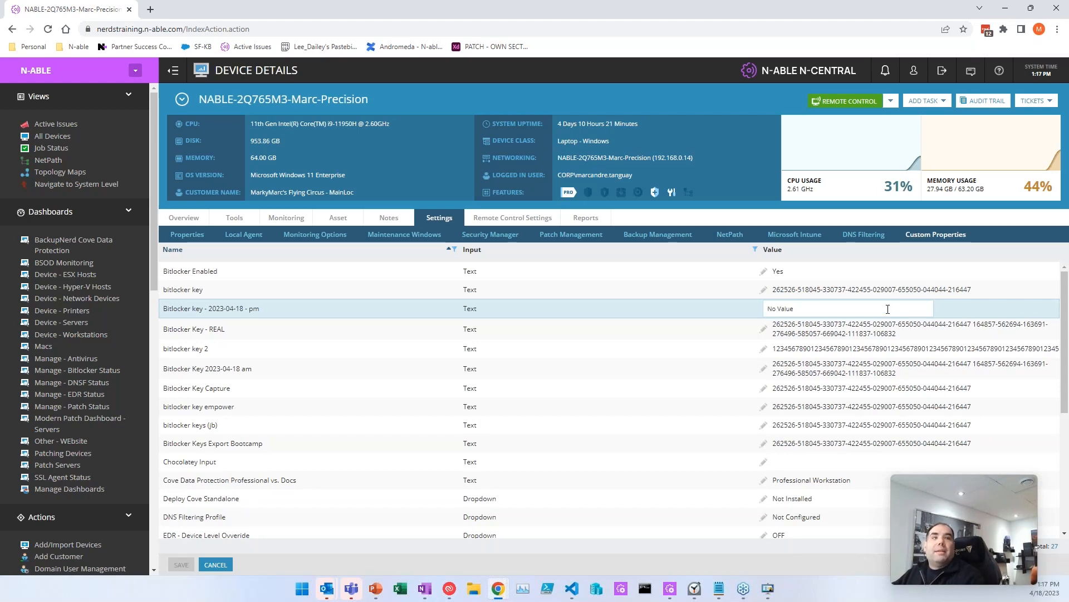
pyautogui.click(649, 320)
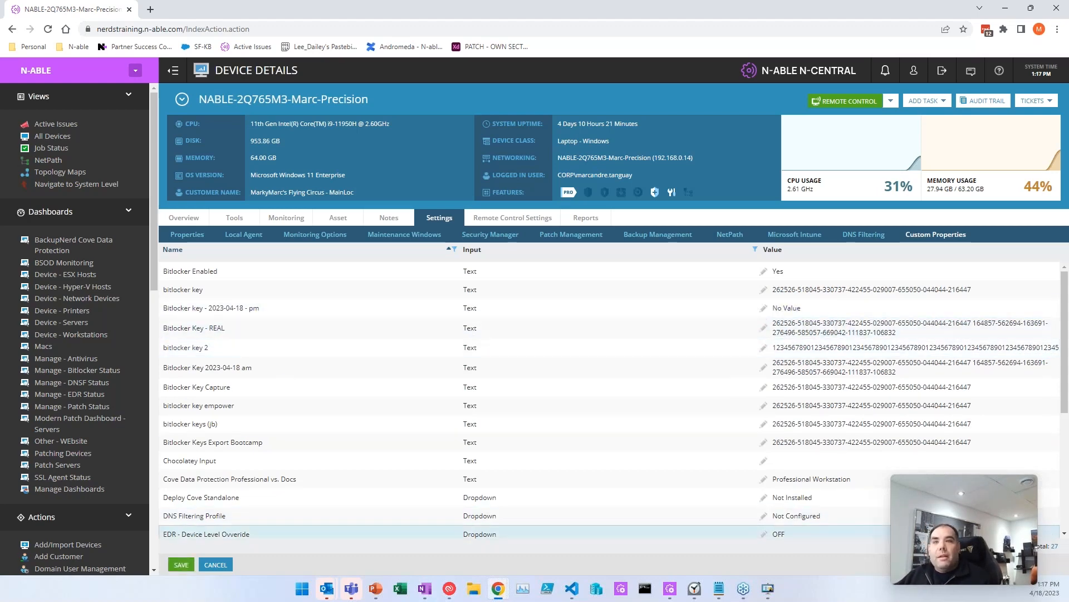
pyautogui.click(181, 564)
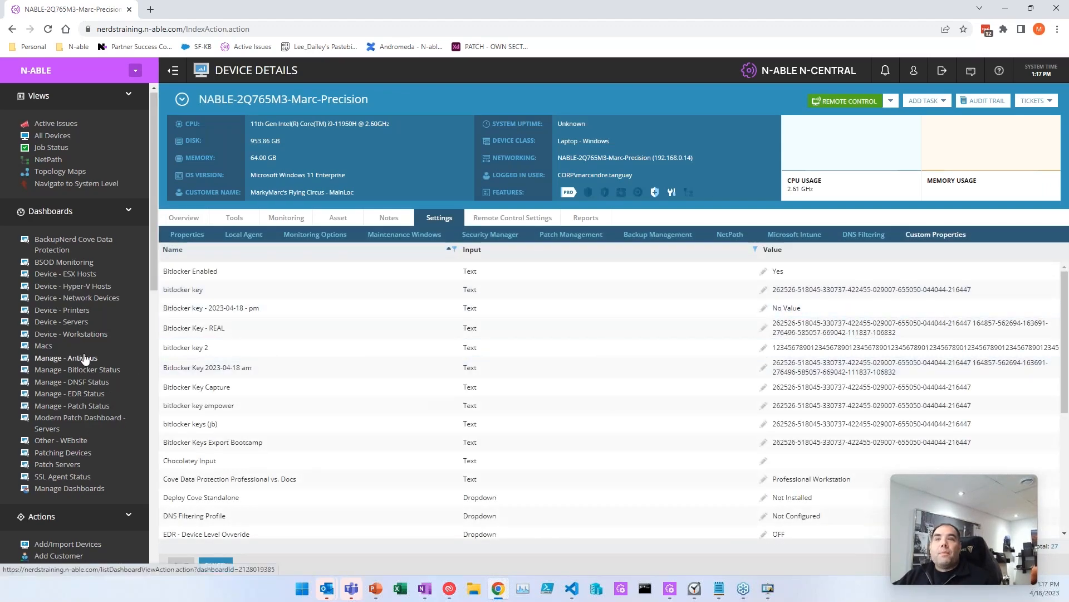
pyautogui.scroll(-10, 84, 357)
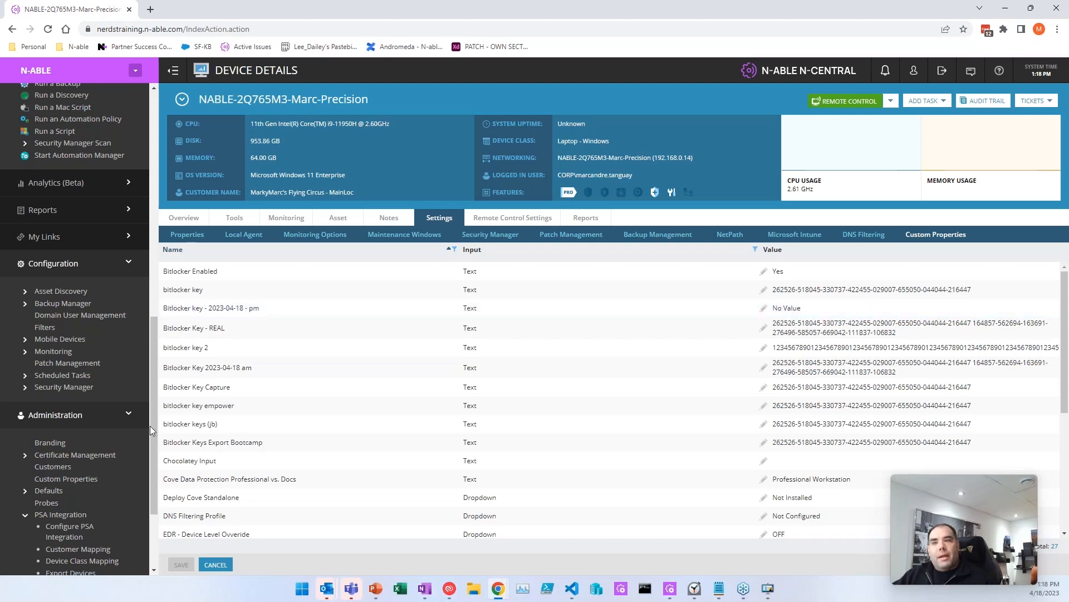
# Step: Expand Configuration > Scheduled Tasks and open the Profiles list
pyautogui.scroll(-1, 59, 400)
pyautogui.scroll(-3, 59, 400)
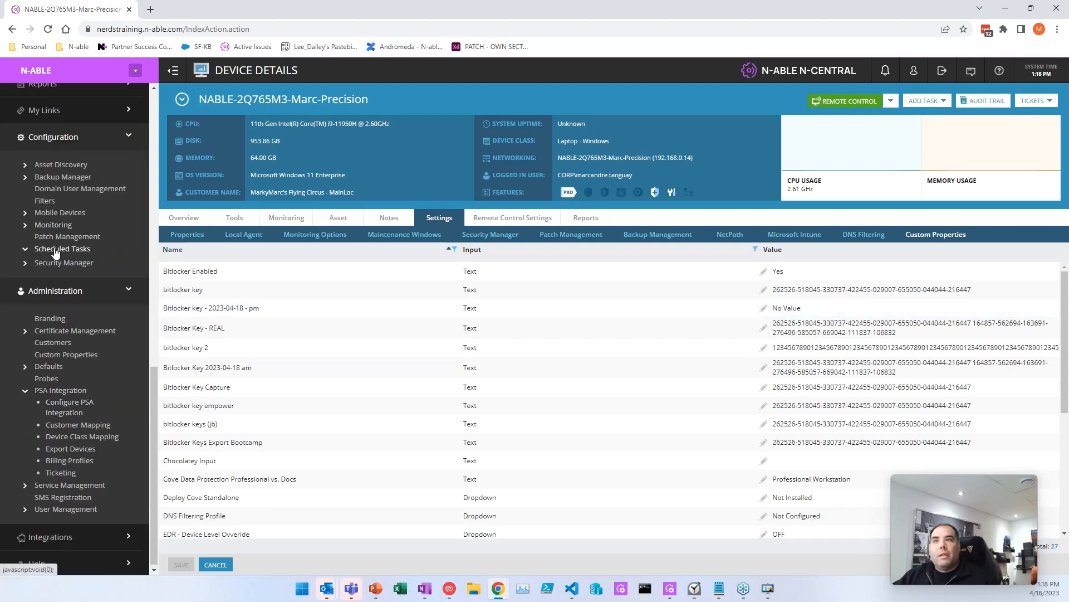
pyautogui.click(62, 248)
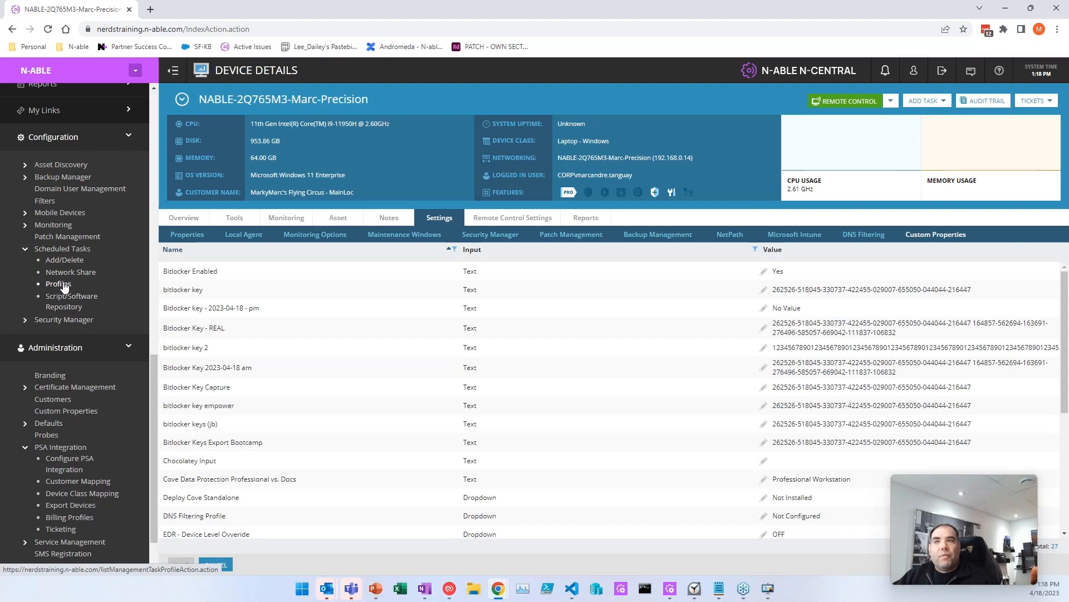
pyautogui.click(50, 285)
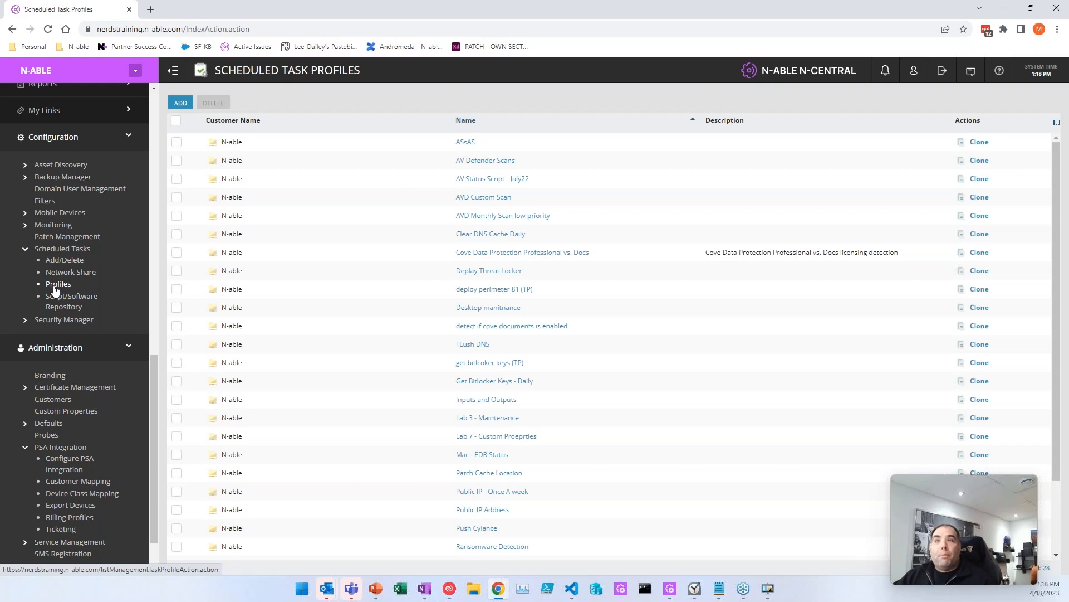
# Step: Start profile 'tp - get bitlocker keys - 2023-04-18 - pm' and add an automation policy task
pyautogui.click(181, 103)
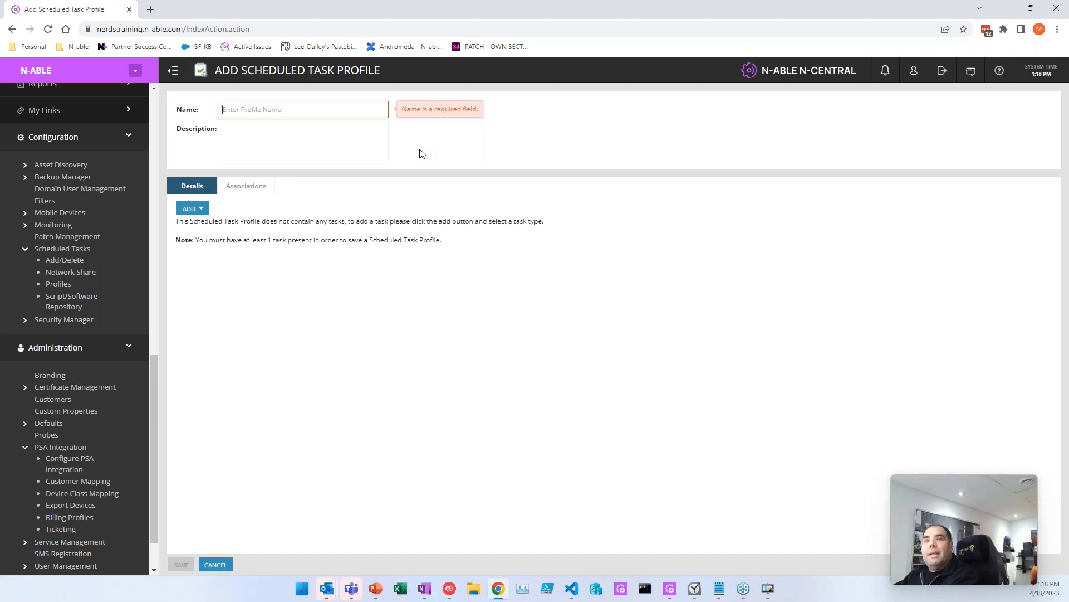
pyautogui.write('tp - get bitlocker keys - 2023-04-18 - pm')
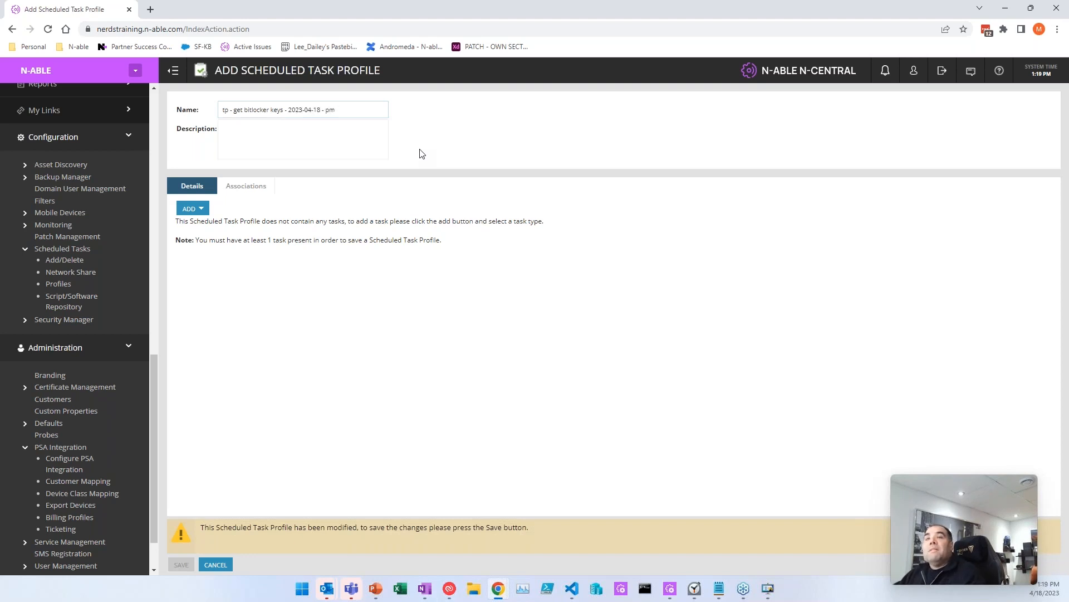
pyautogui.hotkey('ctrl', 'a')
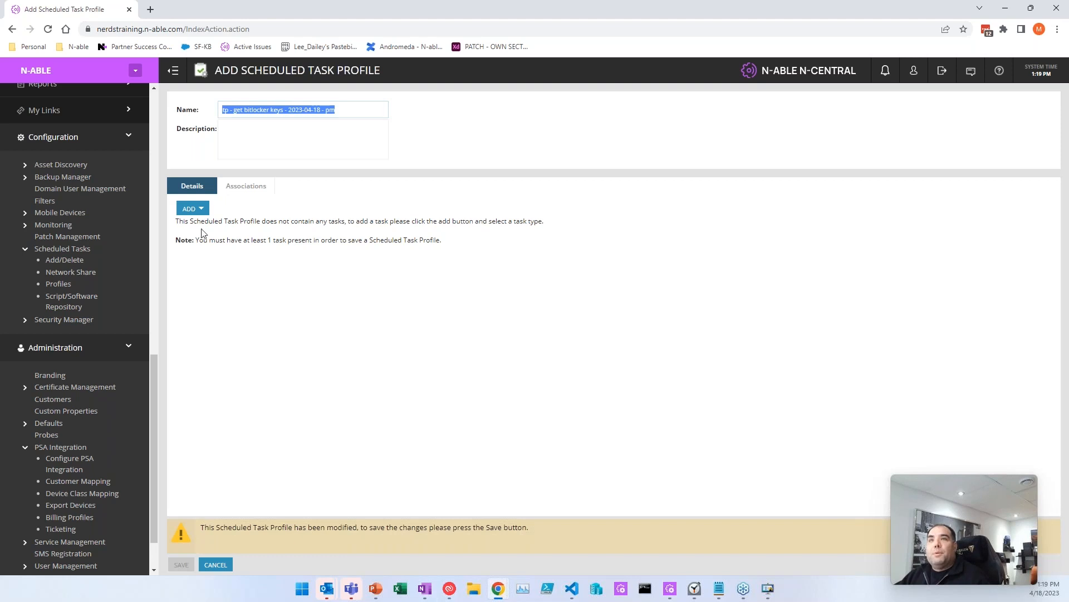
pyautogui.click(193, 208)
pyautogui.click(215, 223)
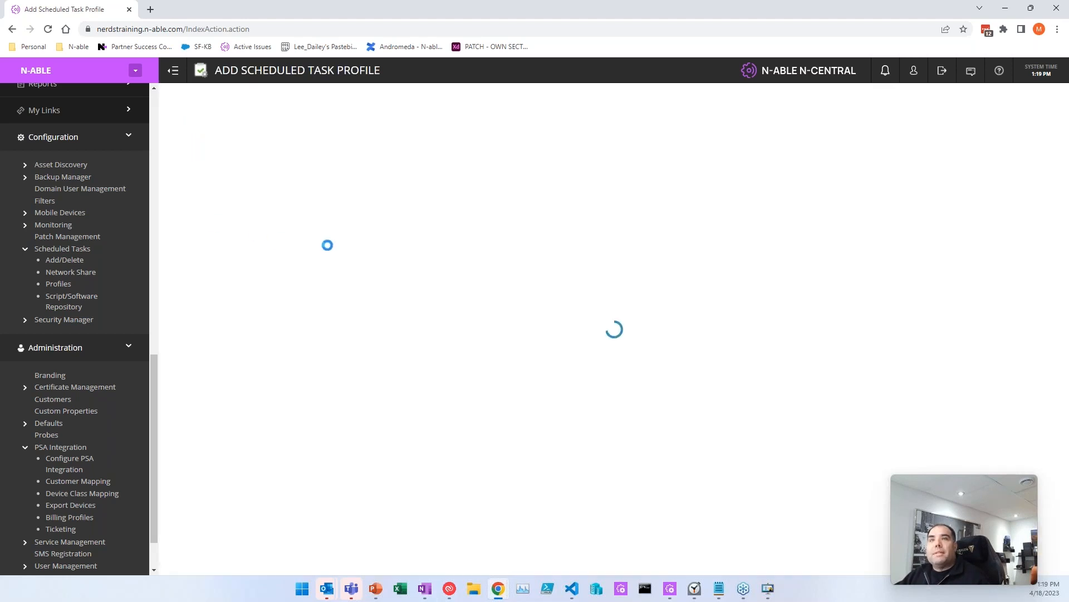
pyautogui.tripleClick(357, 139)
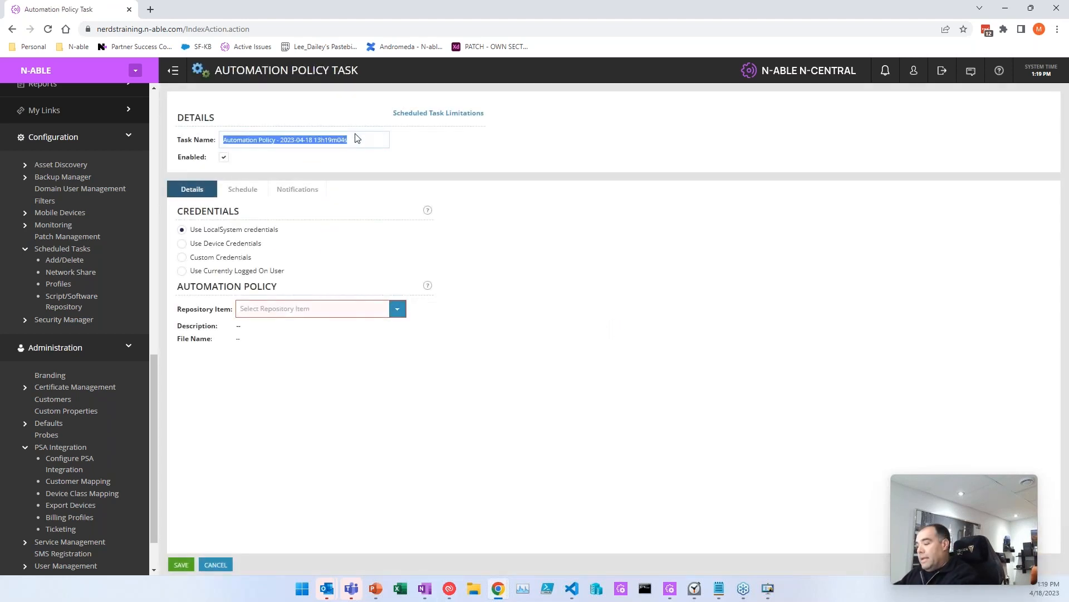
pyautogui.write('tp')
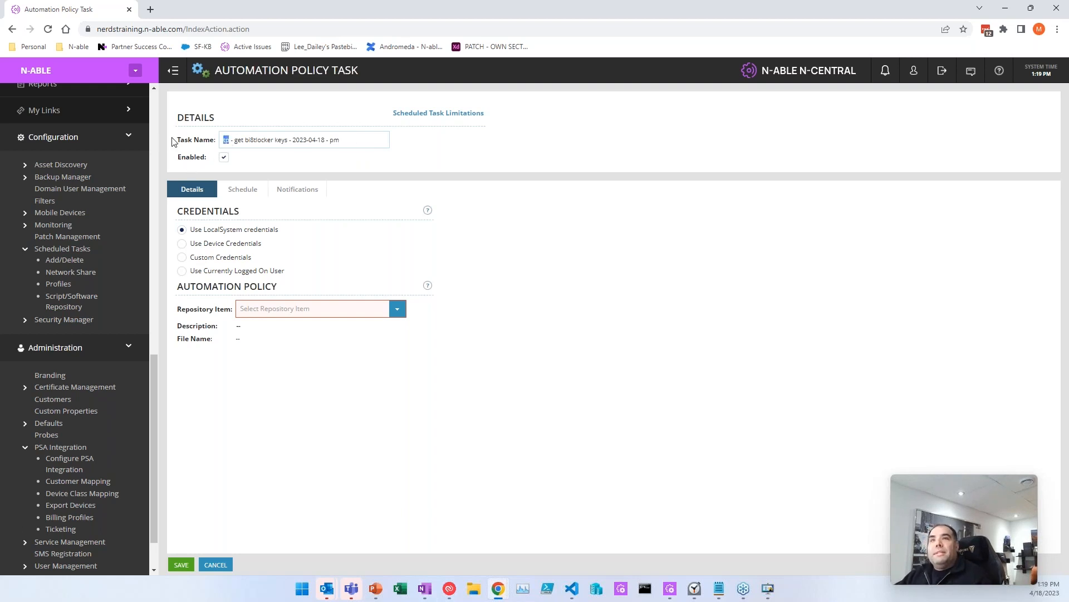
pyautogui.click(232, 140)
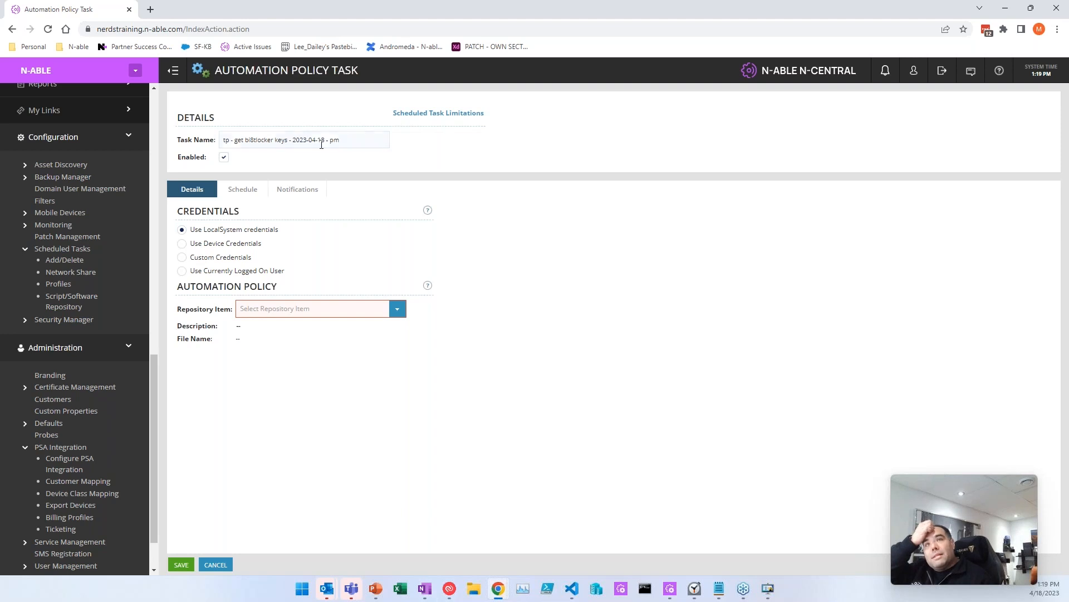
# Step: Choose the BitlockerKeys script and map Drive 1 Key to Bitlocker key - 2023-04-18 - pm
pyautogui.click(365, 306)
pyautogui.write('bitlo')
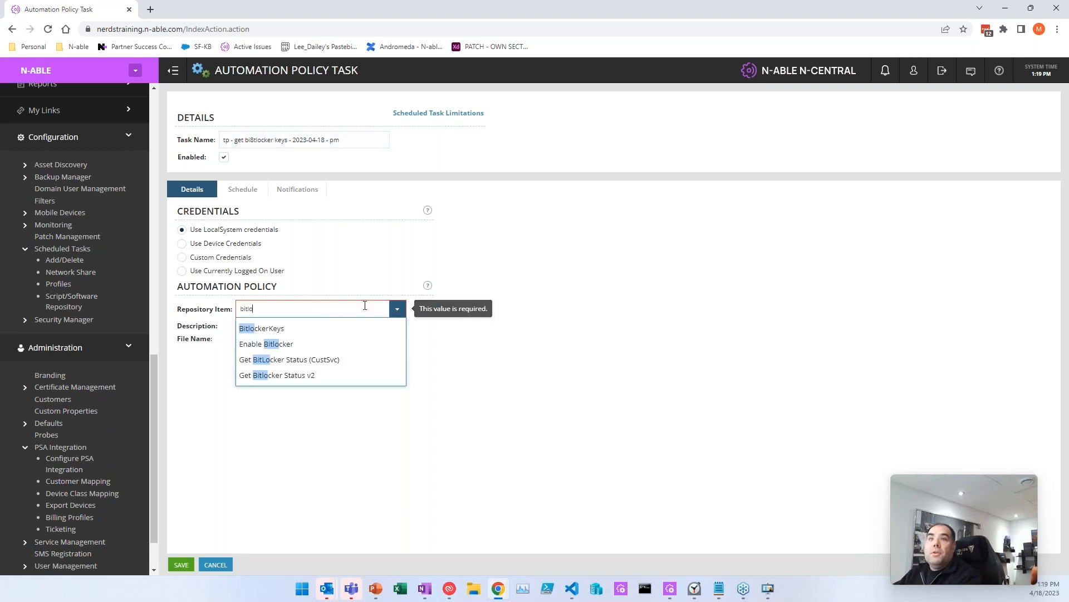
pyautogui.click(306, 329)
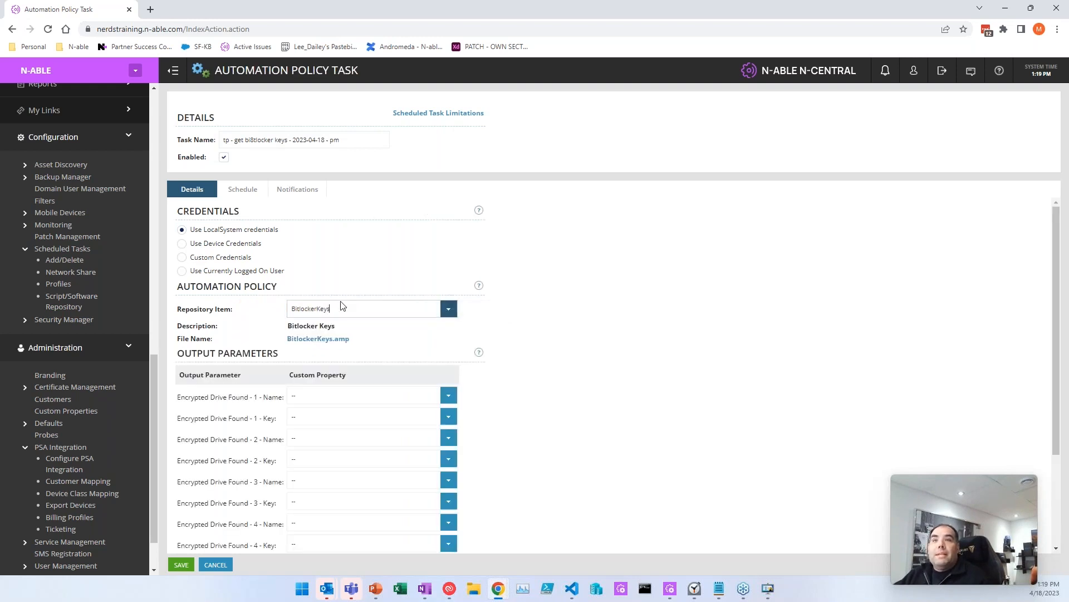
pyautogui.click(448, 417)
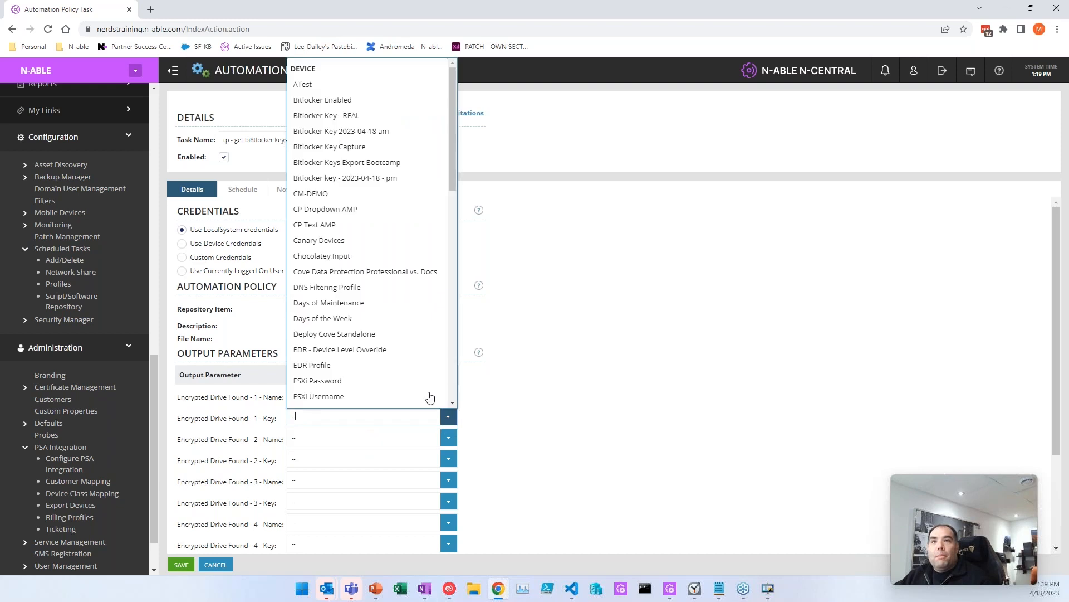
pyautogui.click(356, 178)
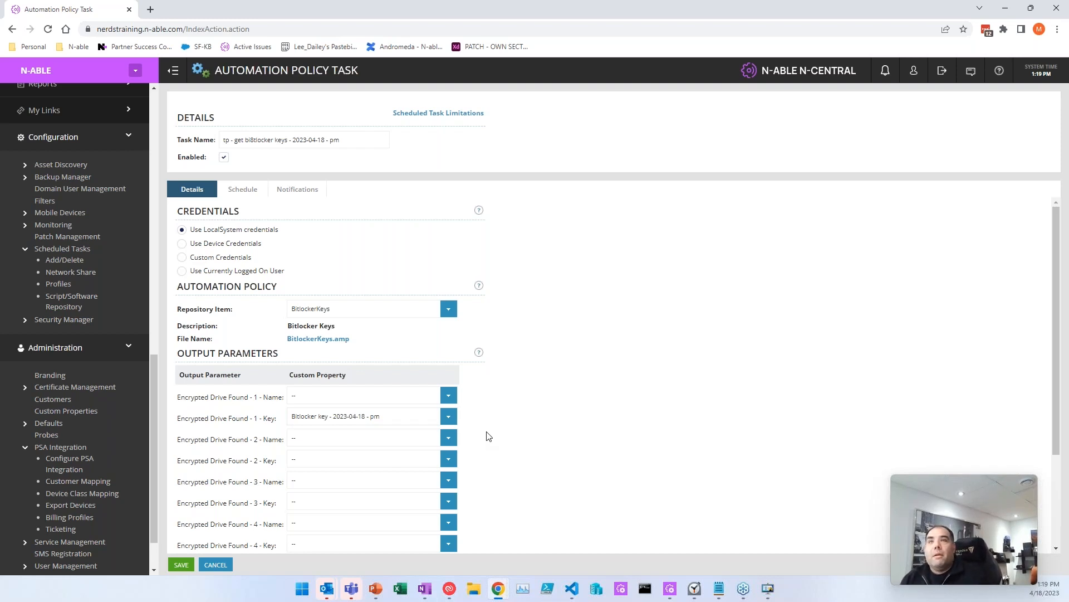
# Step: Run missed executions as soon as possible, extend the window three days, and save the profile
pyautogui.click(259, 190)
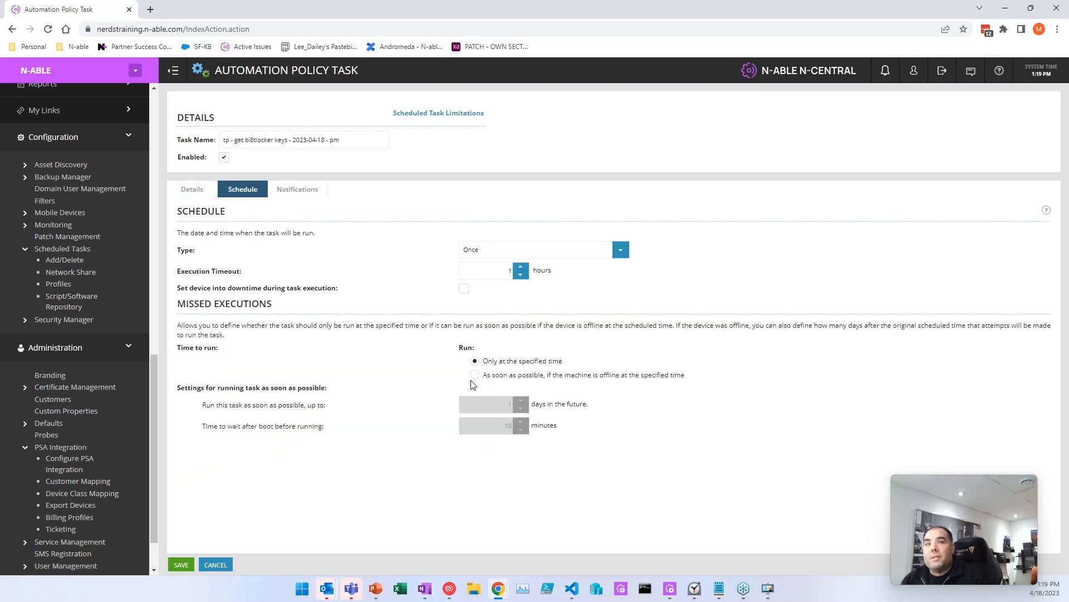
pyautogui.click(478, 375)
pyautogui.click(521, 401)
pyautogui.click(521, 401)
pyautogui.click(520, 400)
pyautogui.click(521, 401)
pyautogui.click(521, 401)
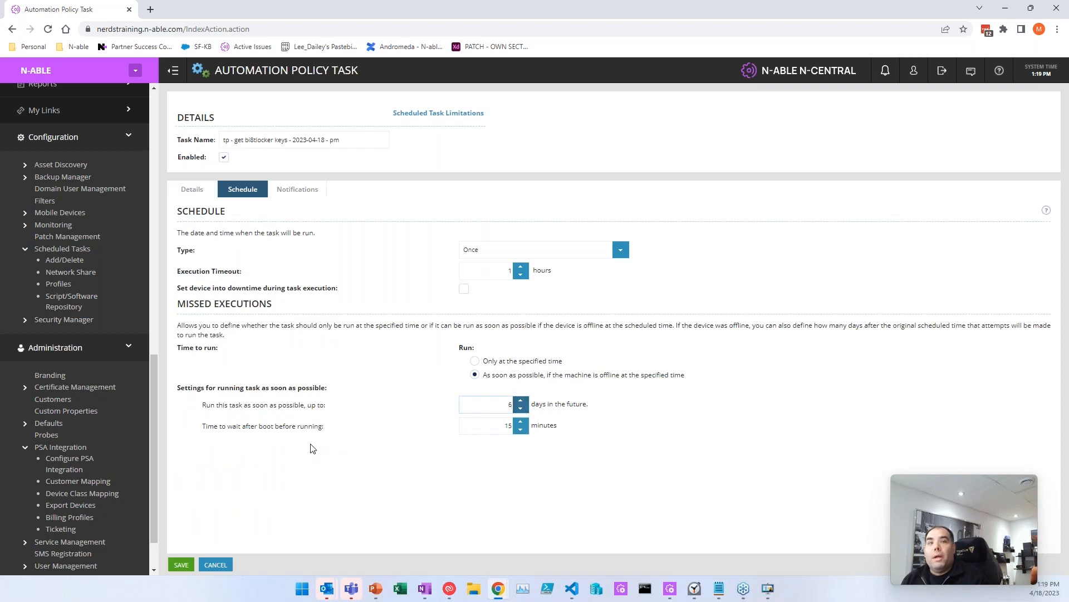
pyautogui.click(195, 191)
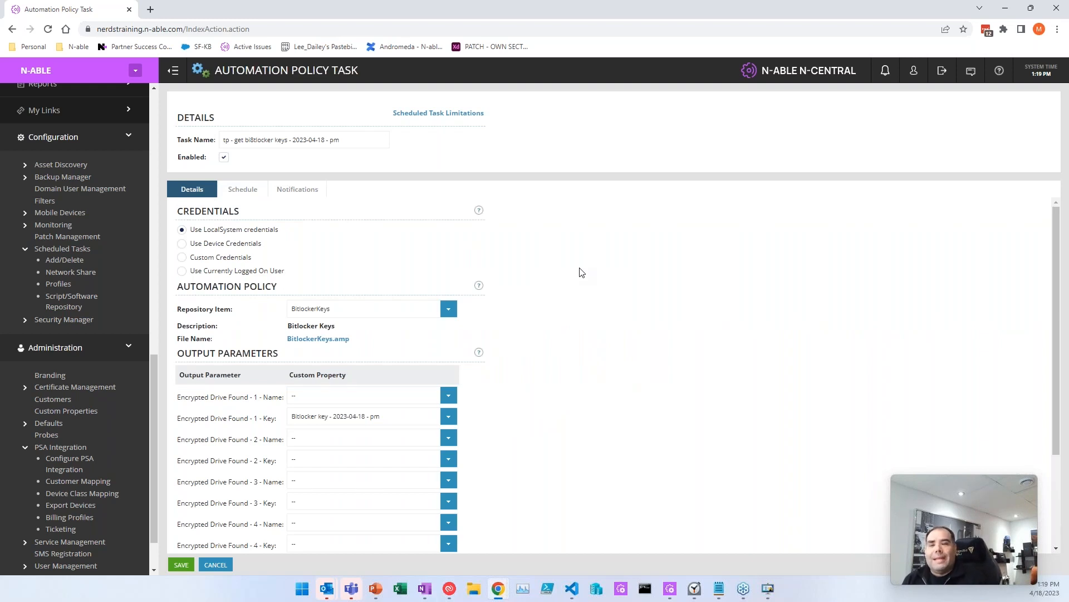
pyautogui.click(181, 564)
pyautogui.click(181, 564)
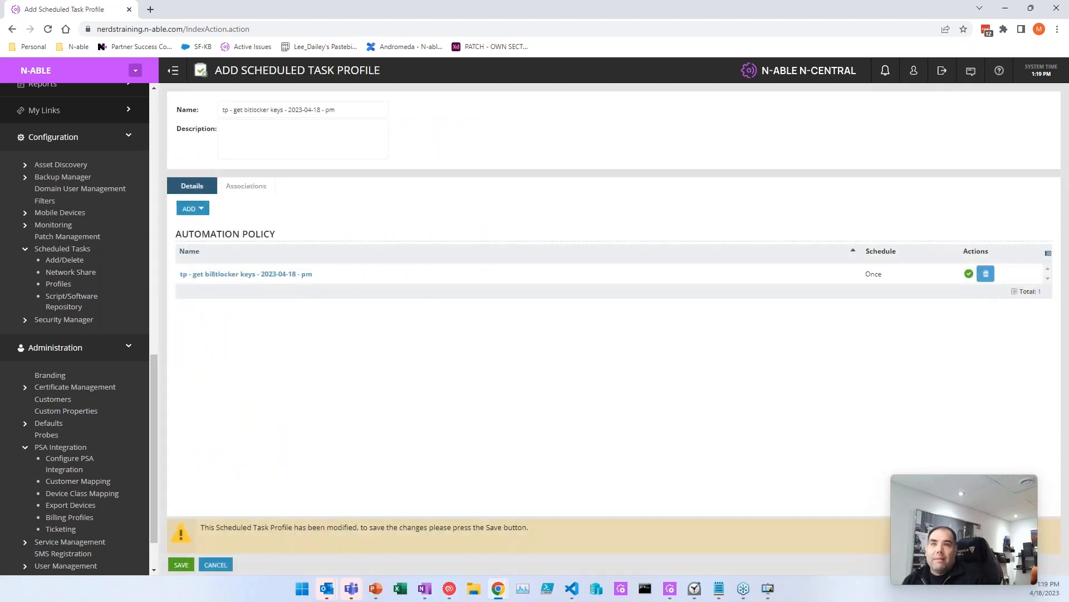
# Step: Check the saved tp profile in the list, then open Configuration > Filters
pyautogui.scroll(-2, 336, 268)
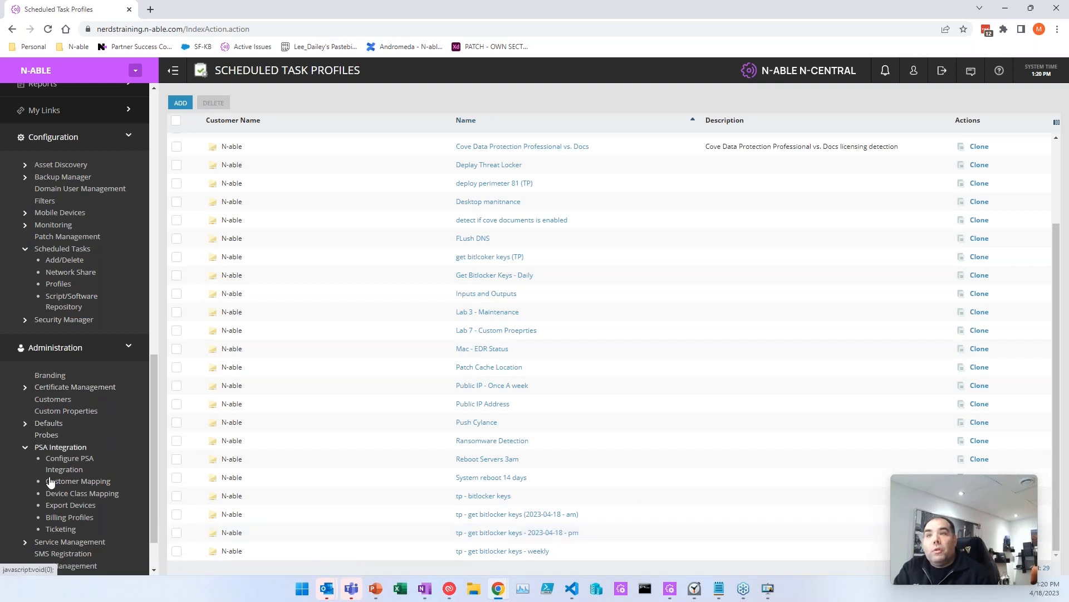
pyautogui.click(45, 202)
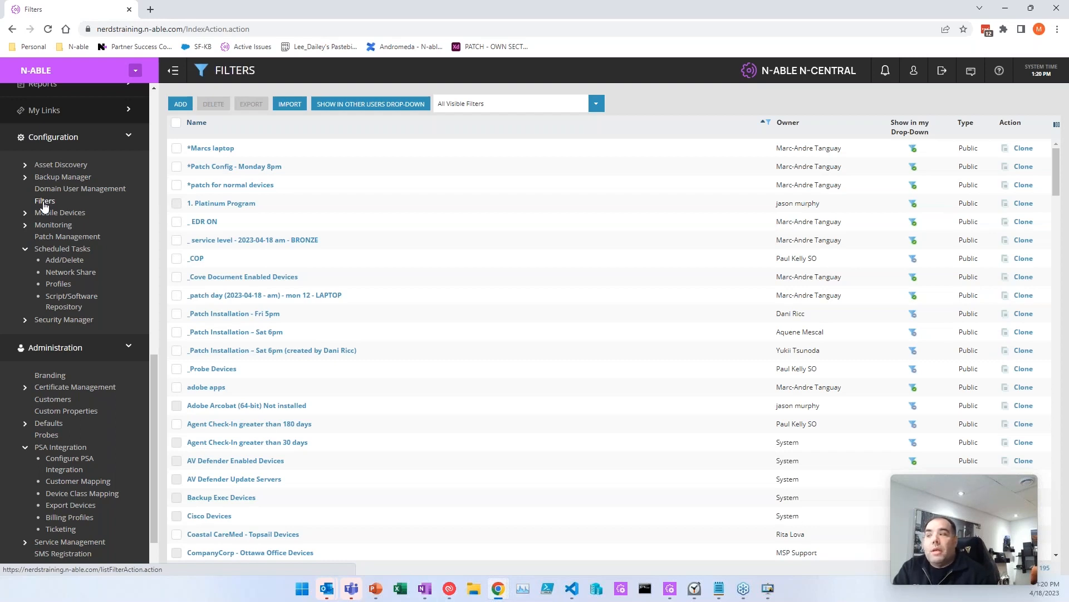
# Step: Start a new device filter with a Device > Custom Device Property criterion
pyautogui.click(180, 105)
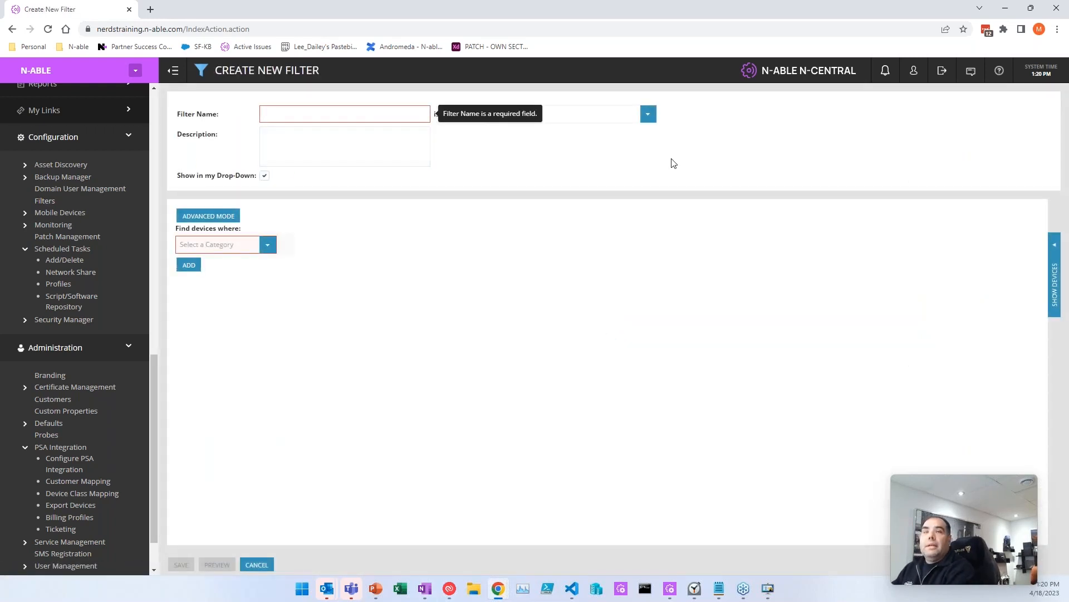
pyautogui.write('_')
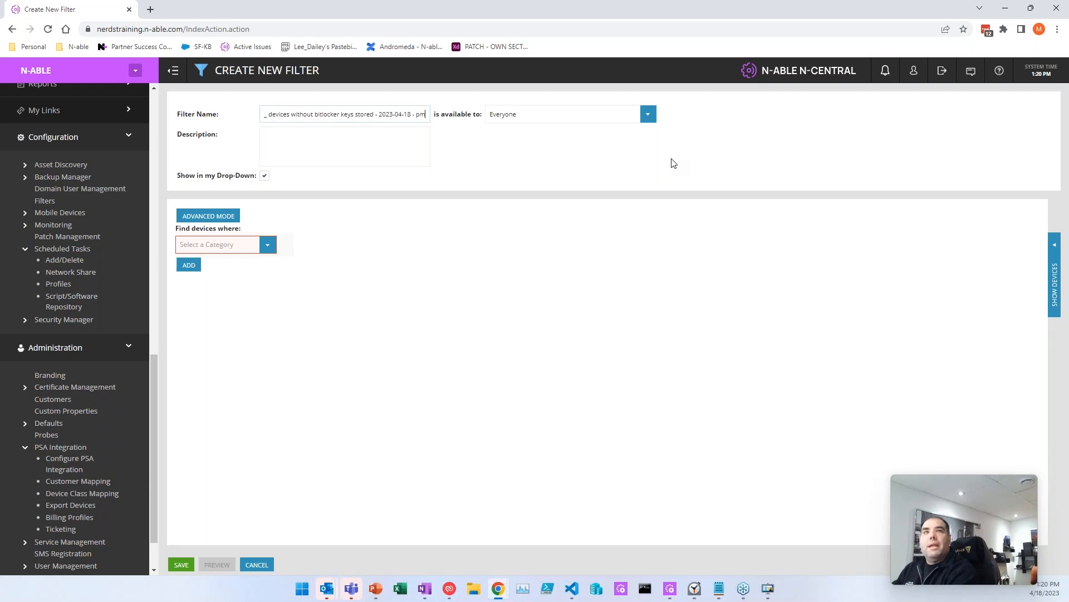
pyautogui.click(273, 247)
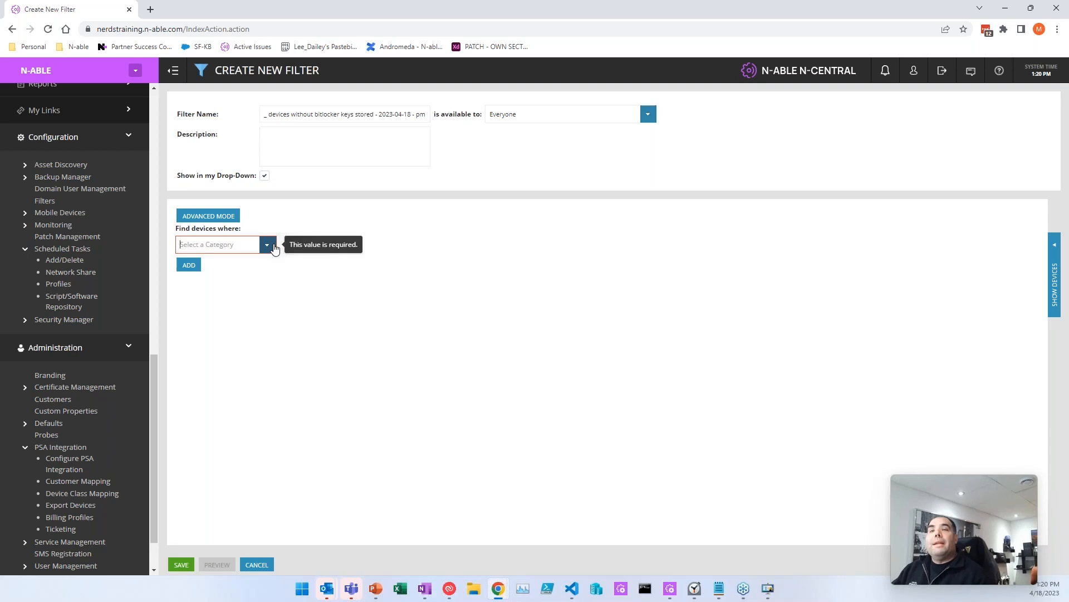
pyautogui.click(268, 245)
pyautogui.click(214, 342)
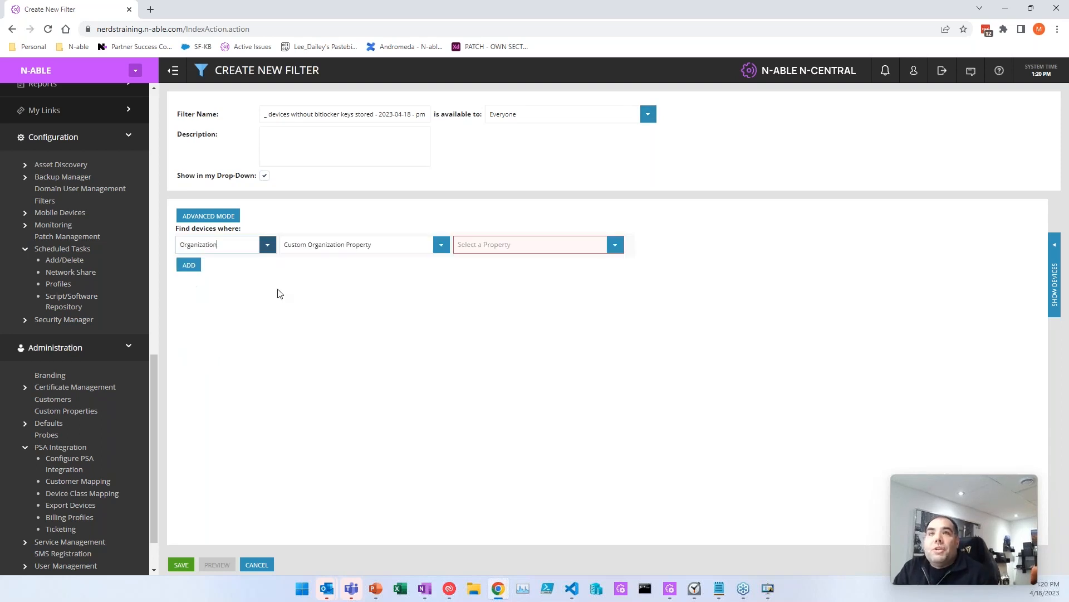
pyautogui.click(615, 245)
pyautogui.click(582, 298)
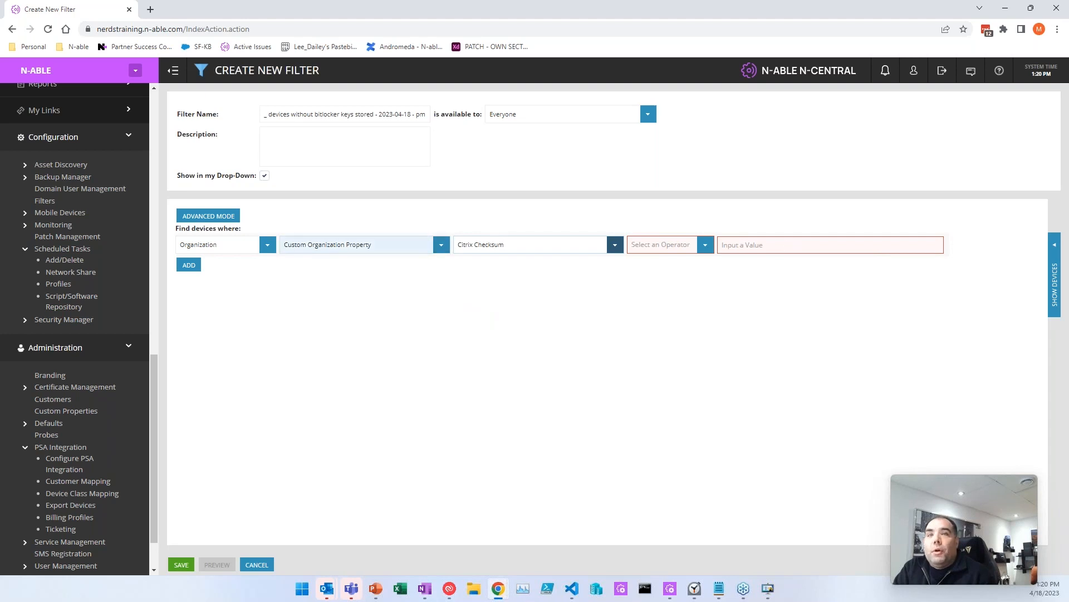
pyautogui.click(254, 248)
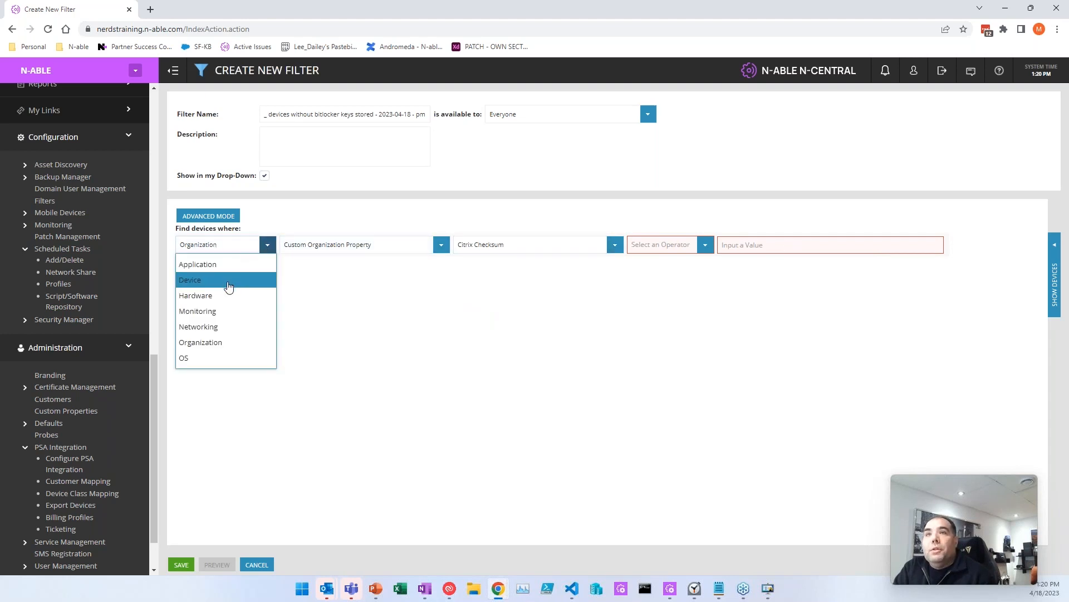
pyautogui.click(228, 278)
pyautogui.click(432, 242)
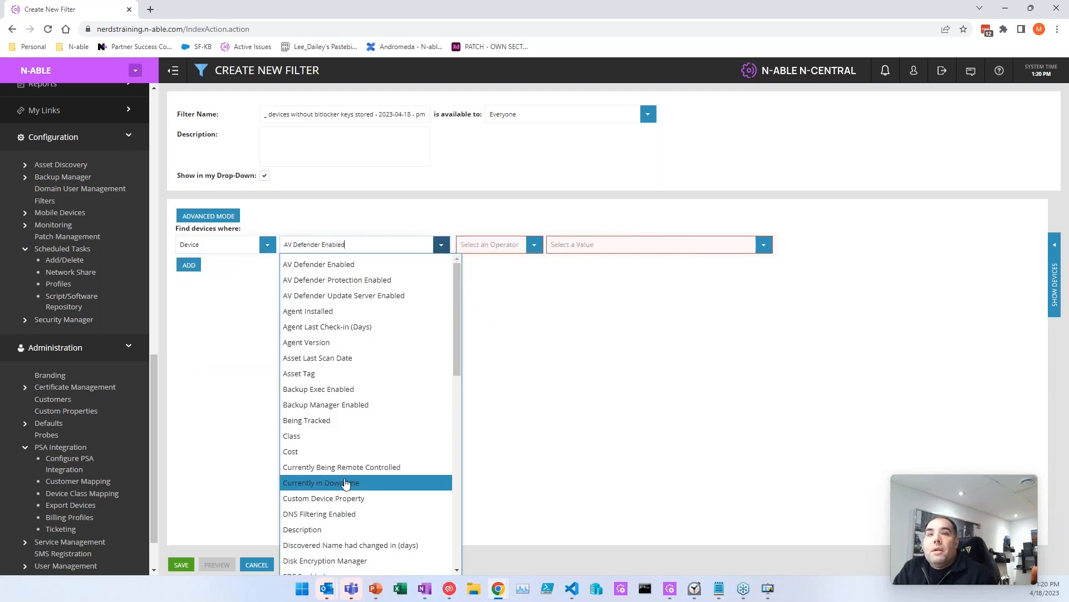
pyautogui.click(346, 497)
# Step: Make the criterion match Bitlocker key - 2023-04-18 - pm EQUAL TO No Value
pyautogui.click(614, 246)
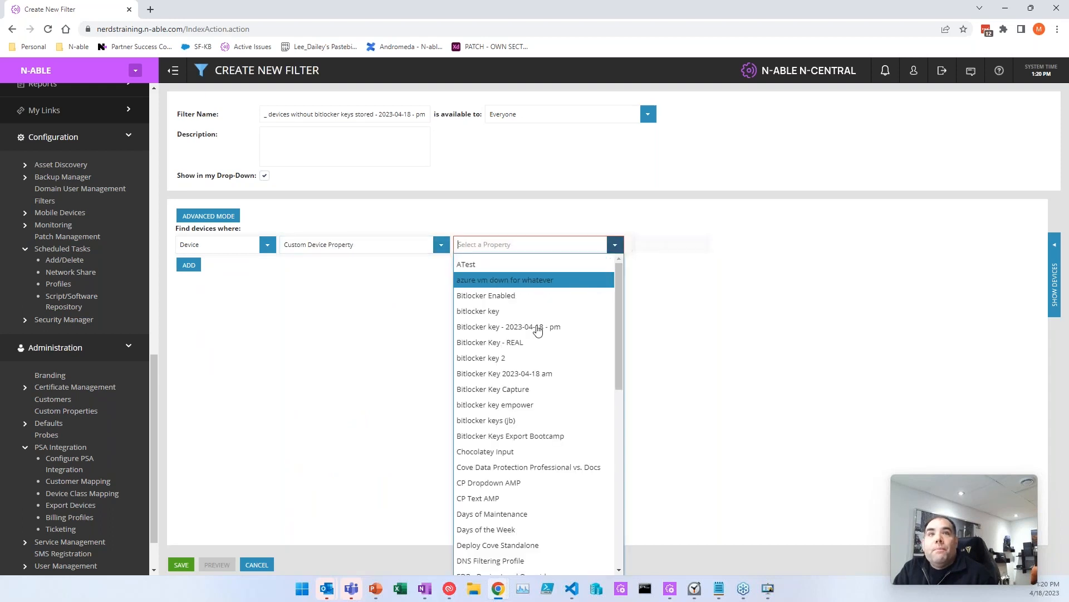
pyautogui.click(550, 327)
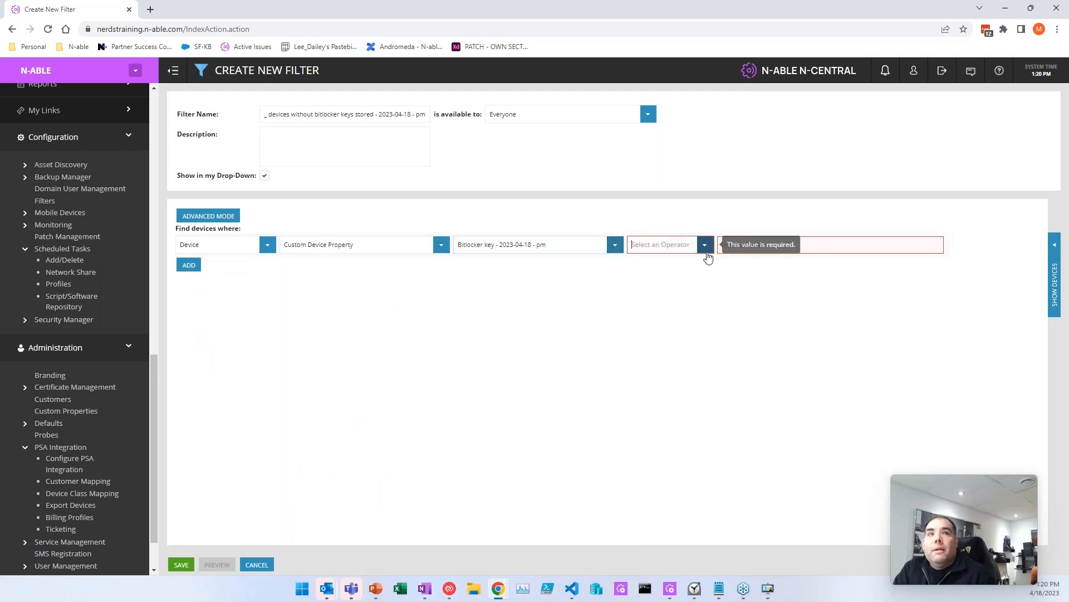
pyautogui.click(705, 245)
pyautogui.click(663, 265)
pyautogui.click(749, 250)
pyautogui.write('No Value')
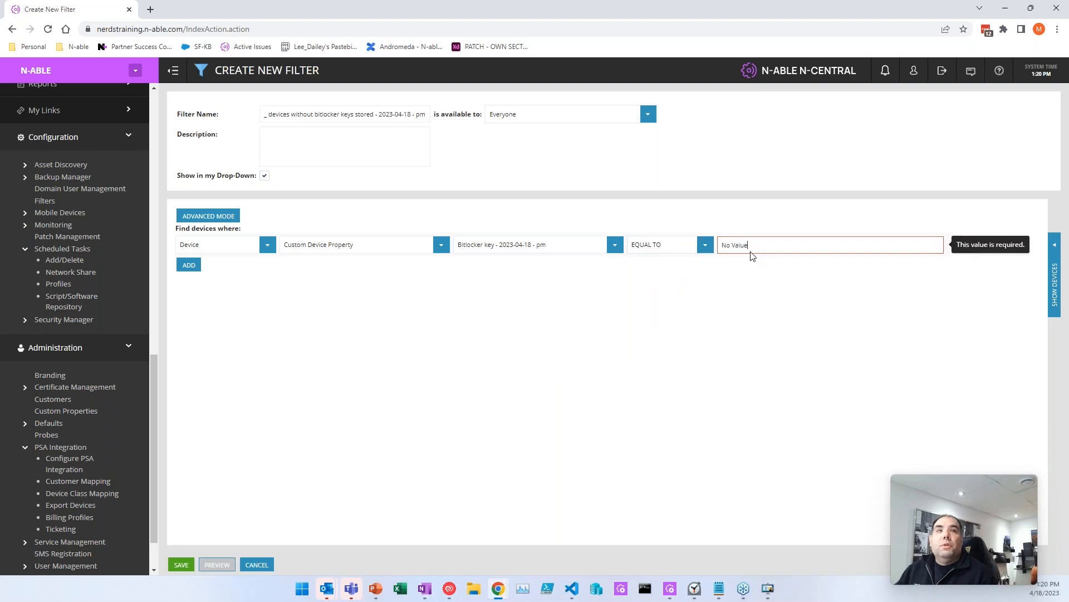
# Step: Preview the matching devices, then save the filter
pyautogui.click(1054, 272)
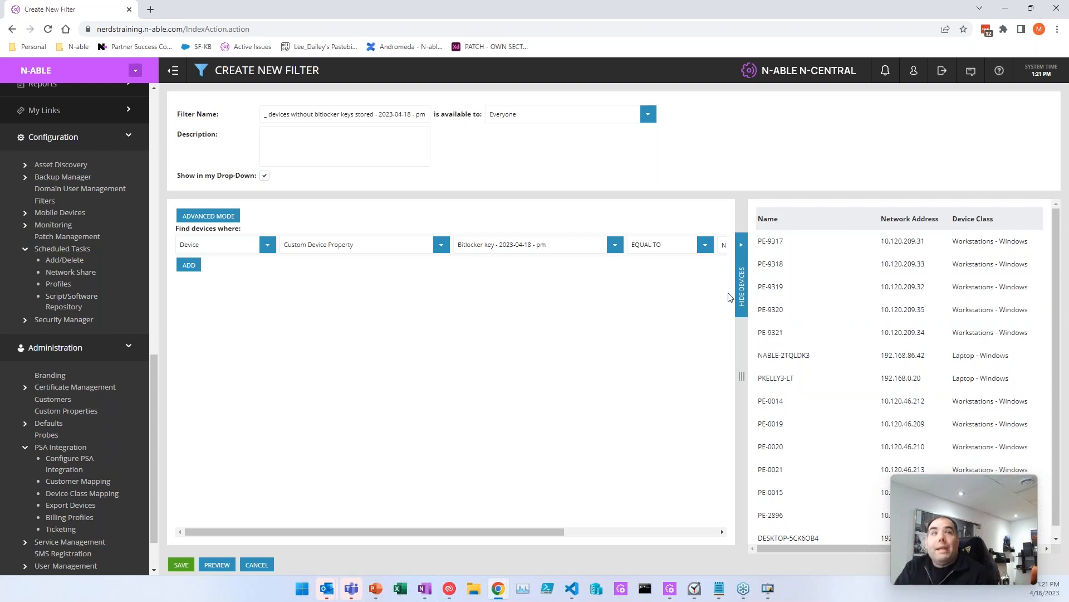
pyautogui.click(741, 286)
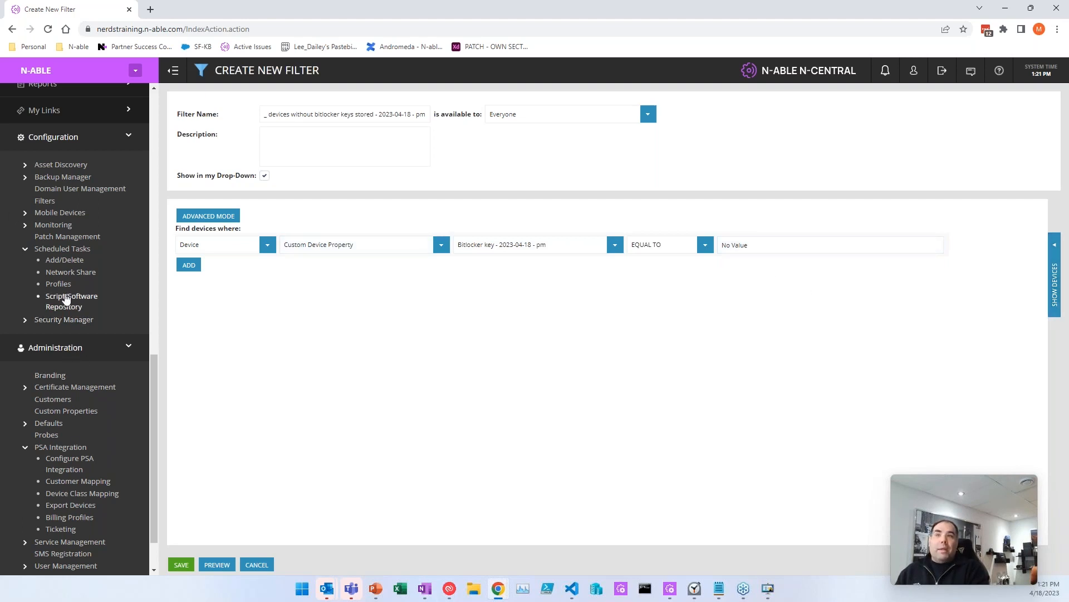
pyautogui.click(180, 565)
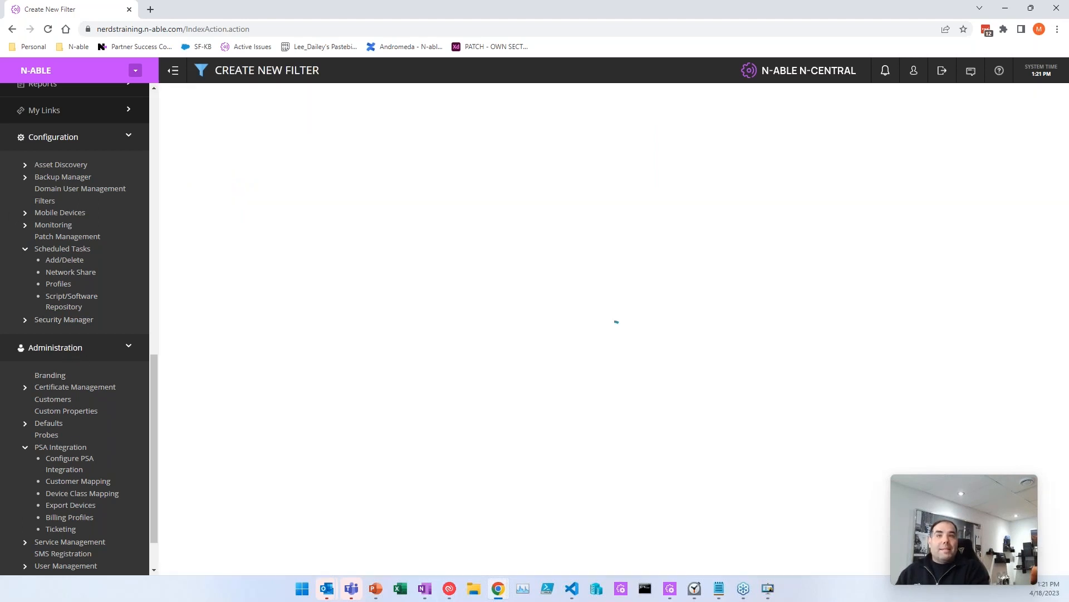
# Step: Filter the All Devices list with the devices without bitlocker keys filter
pyautogui.scroll(10, 41, 207)
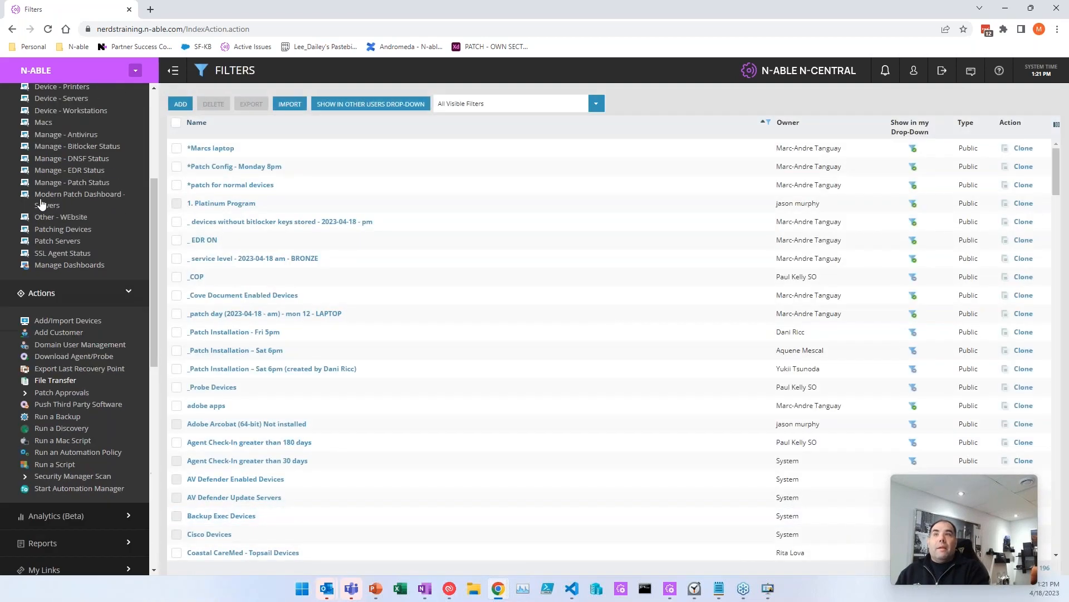
pyautogui.click(50, 137)
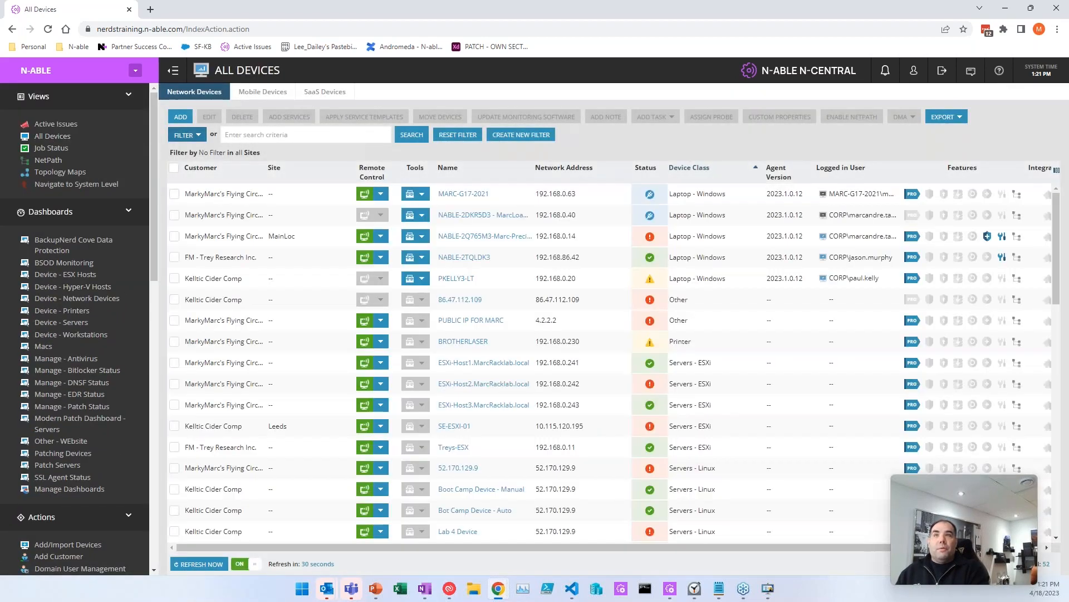
pyautogui.click(185, 134)
pyautogui.click(347, 162)
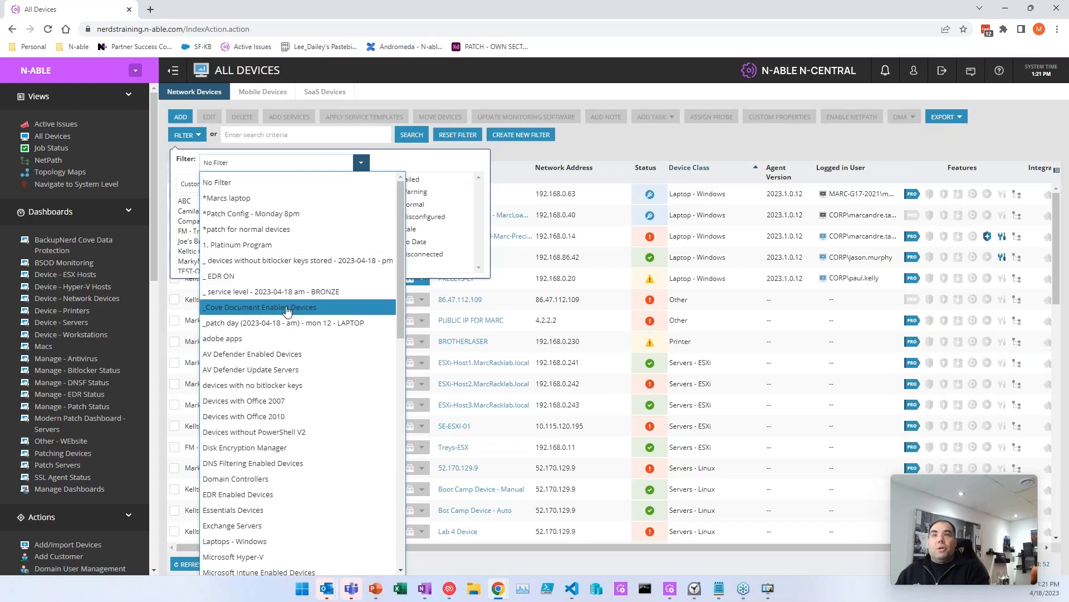
pyautogui.click(280, 261)
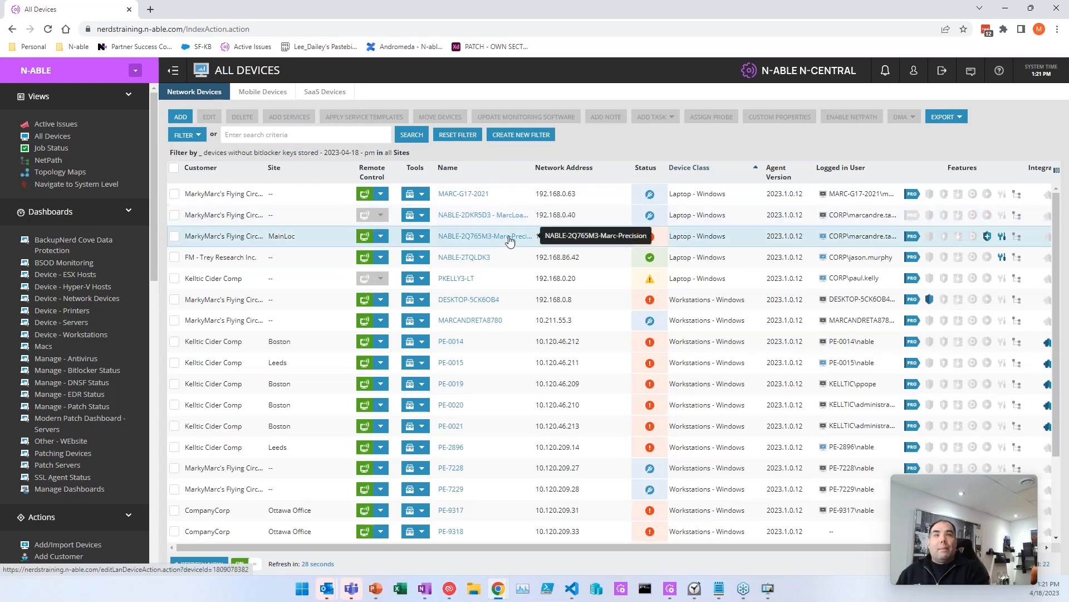
# Step: Go to Configuration > Monitoring > Rules
pyautogui.scroll(-10, 72, 390)
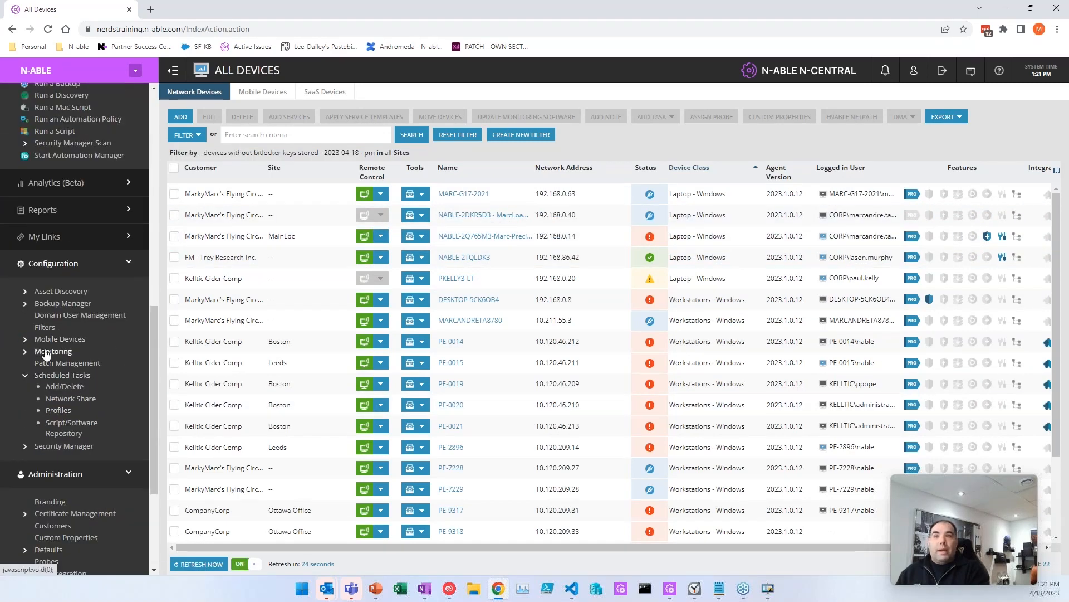
pyautogui.click(45, 352)
pyautogui.click(54, 445)
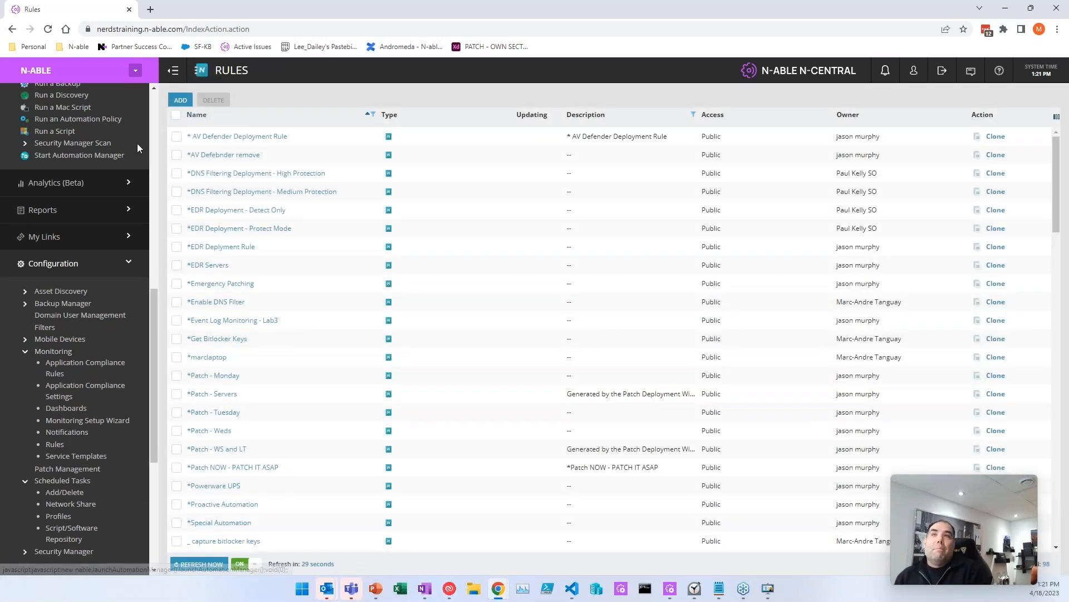
# Step: Create a new rule targeting the devices without bitlocker keys filter and name it '_ get bitlocker keys - 2023-04-18 - pm'
pyautogui.click(181, 100)
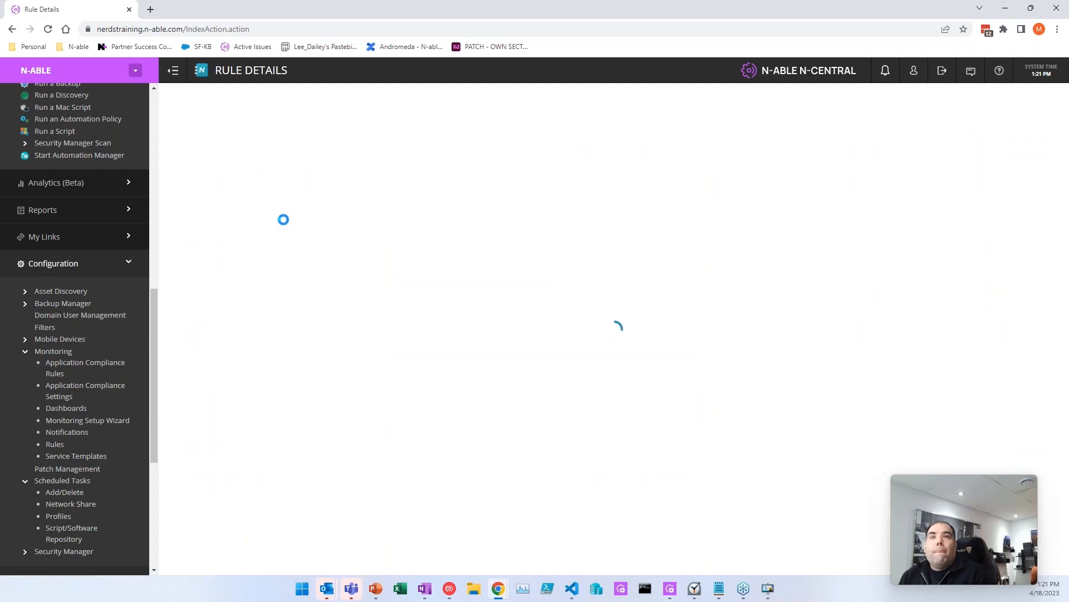
pyautogui.click(288, 307)
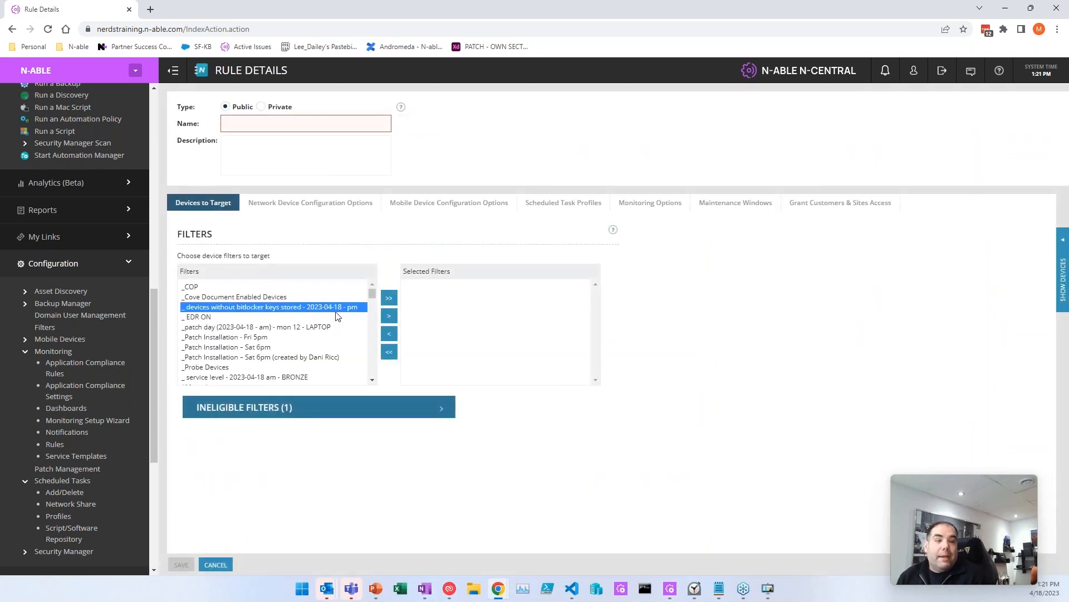
pyautogui.click(389, 316)
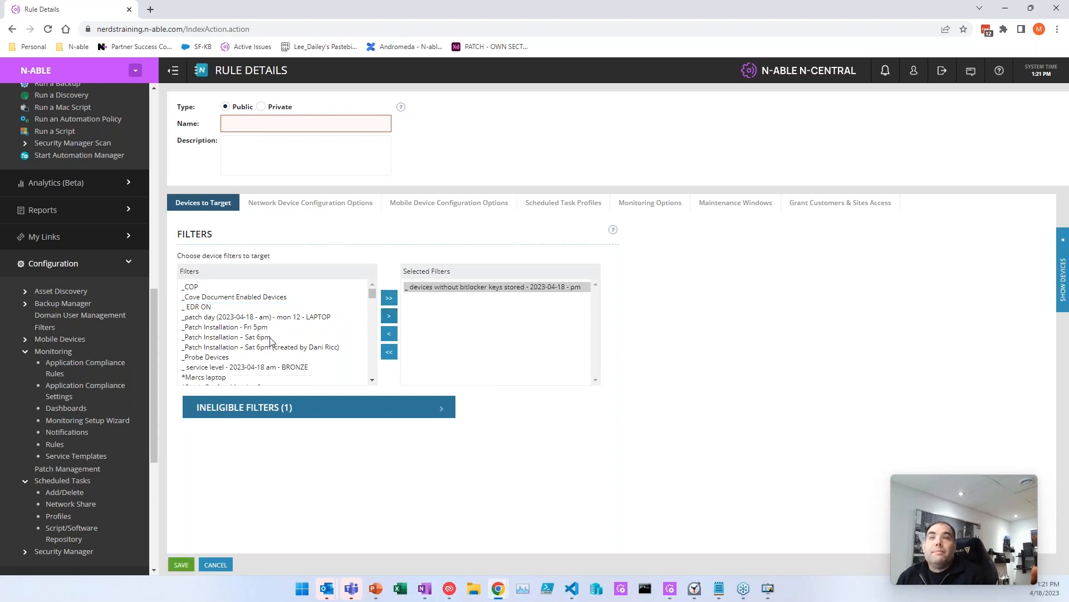
pyautogui.click(322, 120)
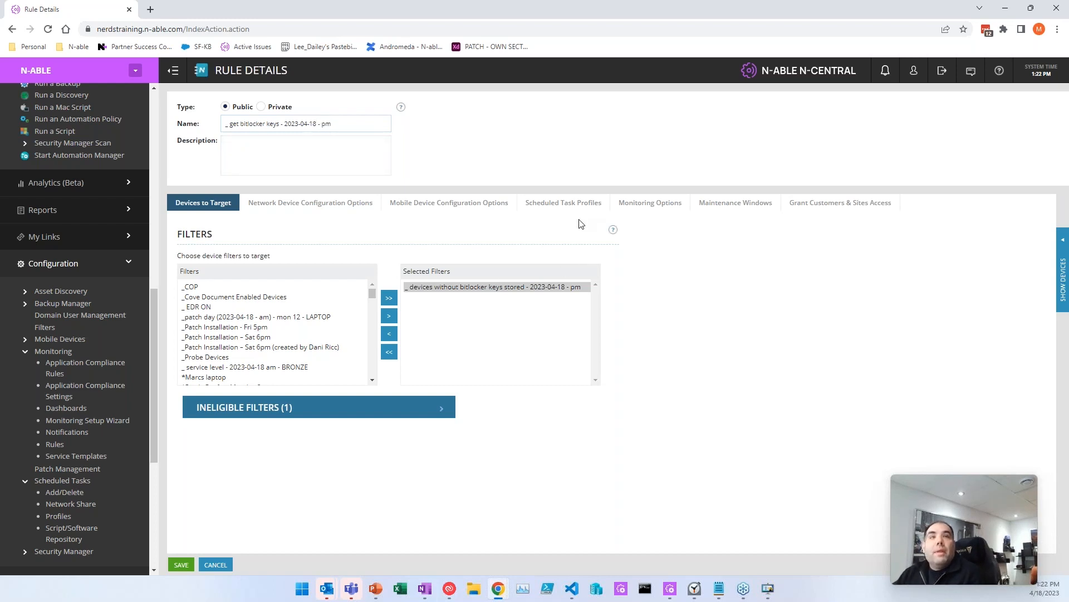
# Step: Add the tp - get bitlocker keys - 2023-04-18 - pm task profile to the rule
pyautogui.click(580, 204)
pyautogui.scroll(-5, 280, 328)
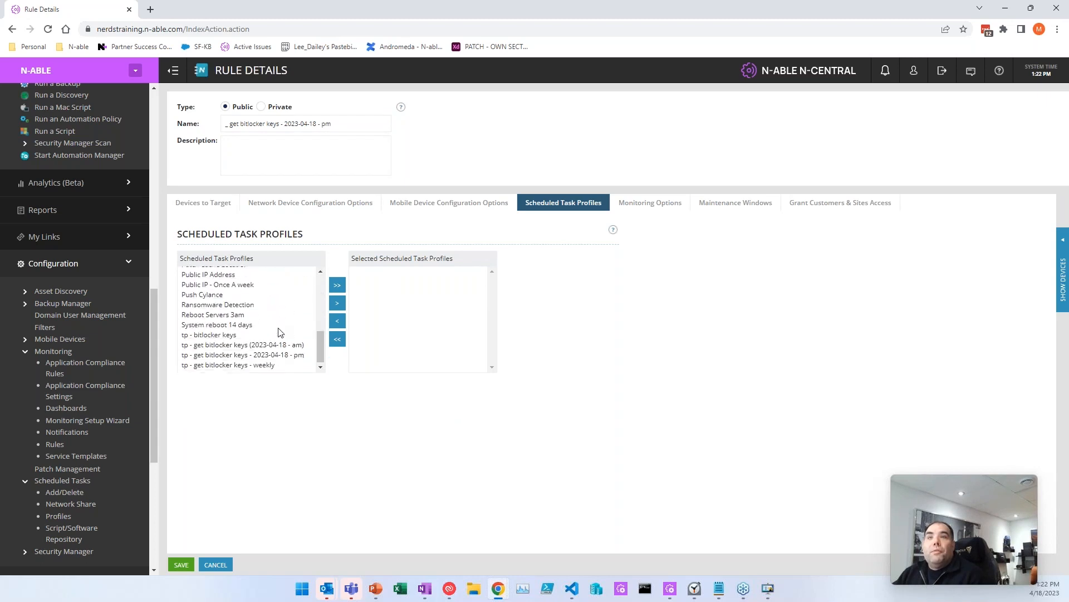
pyautogui.click(269, 357)
pyautogui.click(337, 302)
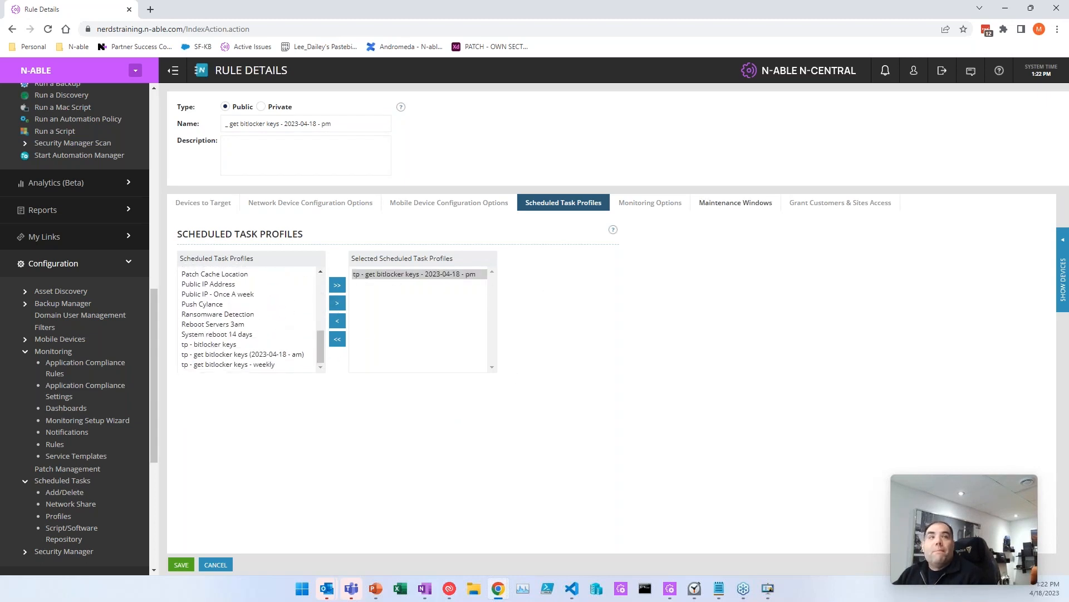
# Step: Grant the rule to all customers and propagate it to all new customers and sites
pyautogui.click(840, 202)
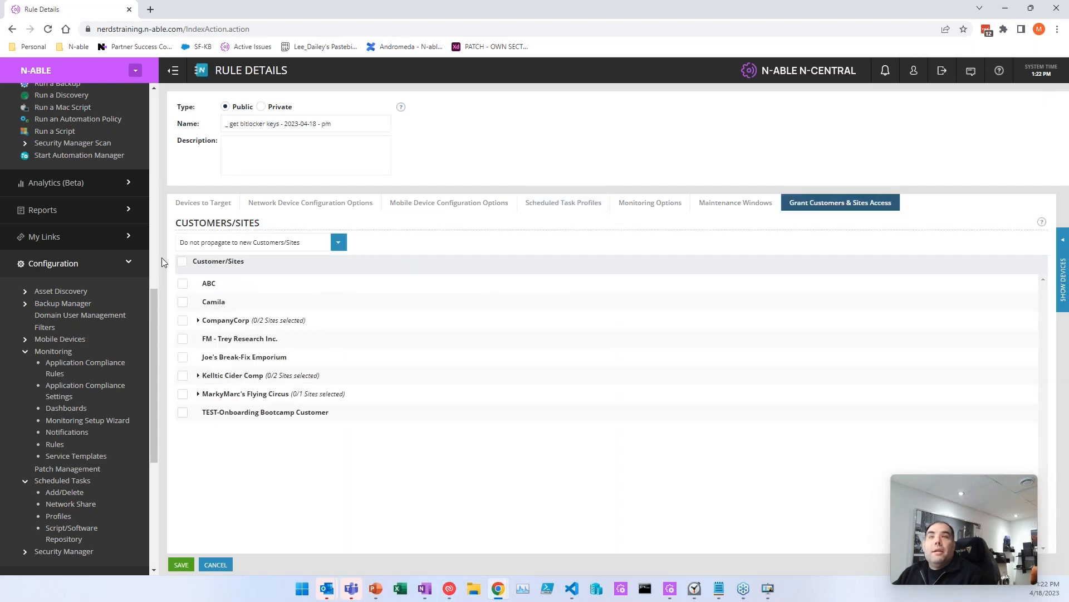
pyautogui.click(183, 261)
pyautogui.click(338, 244)
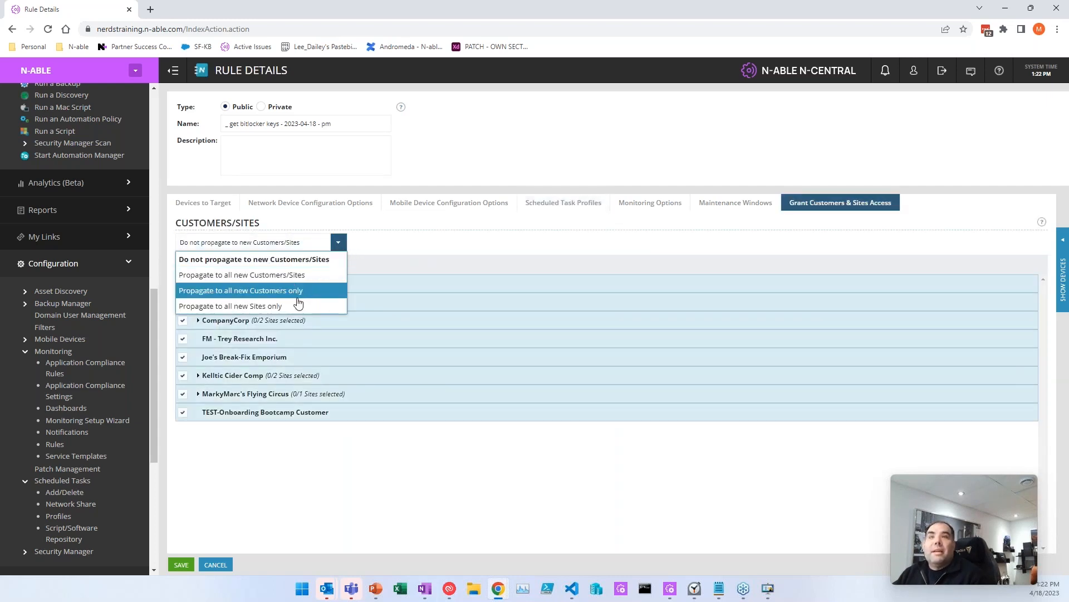
pyautogui.click(295, 275)
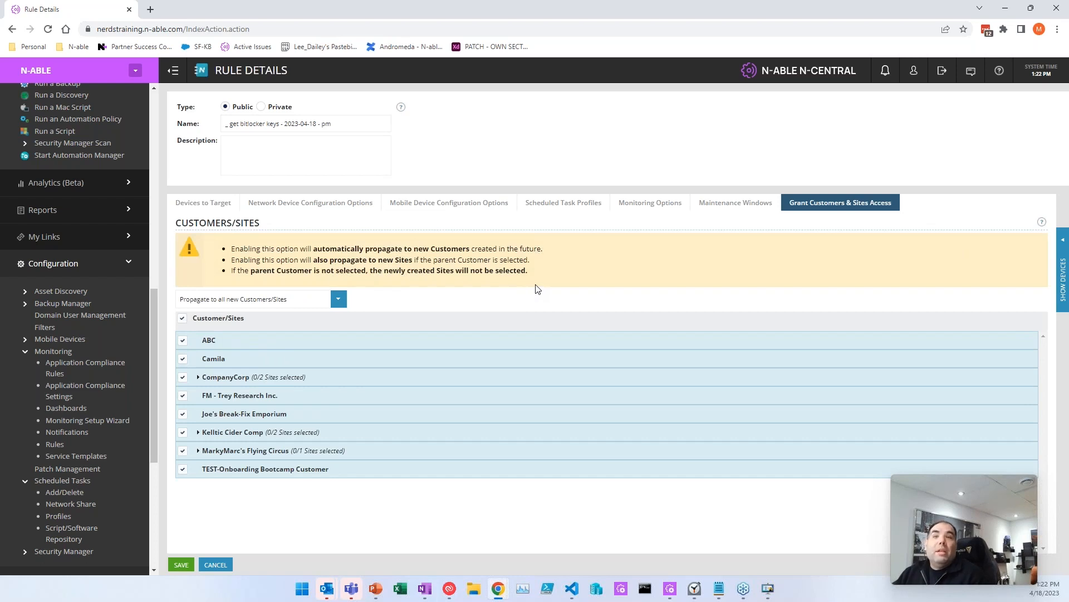
# Step: Preview the affected devices, recheck the target filter, and save the rule
pyautogui.click(1062, 268)
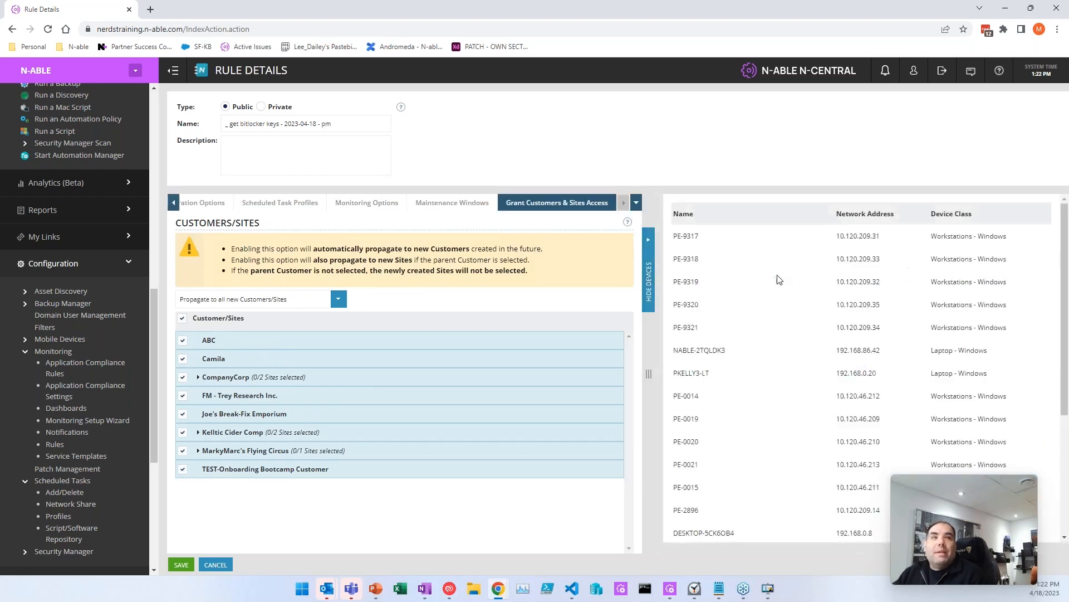
pyautogui.scroll(-3, 730, 334)
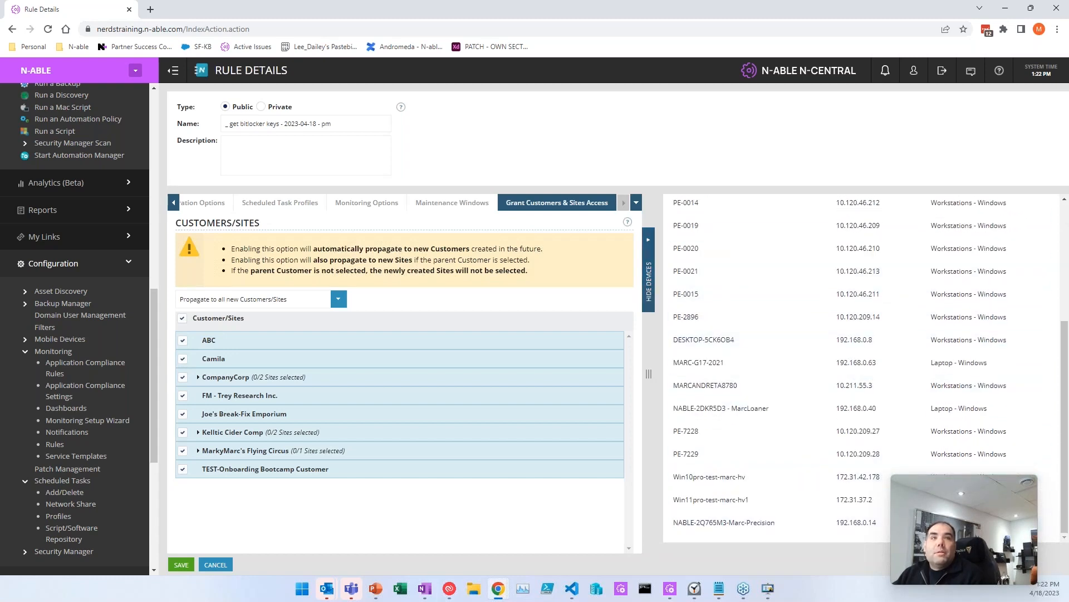
pyautogui.click(648, 273)
pyautogui.click(202, 203)
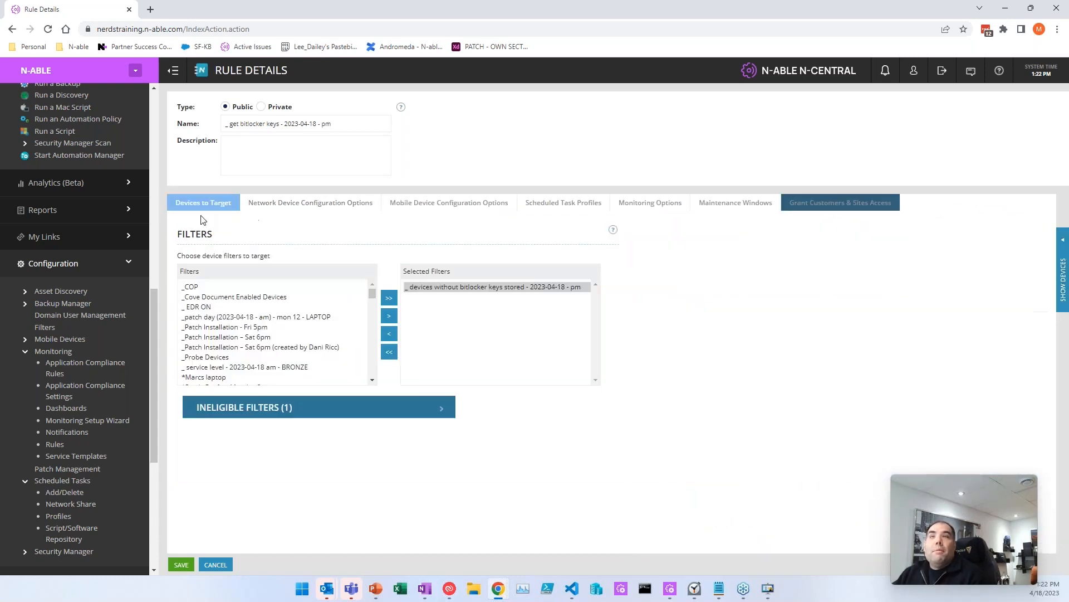
pyautogui.click(487, 287)
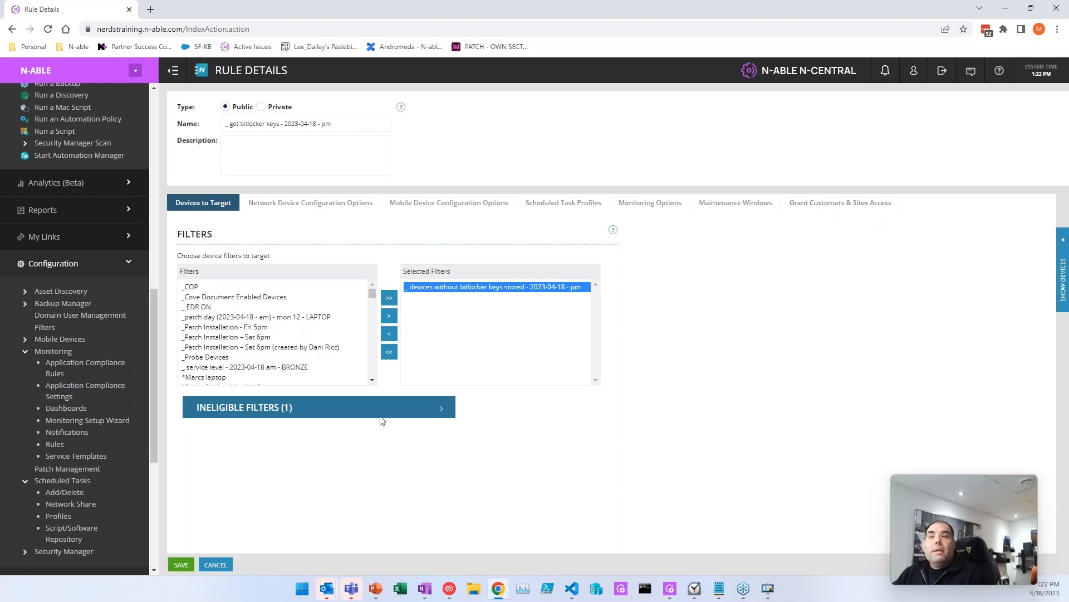
pyautogui.click(181, 565)
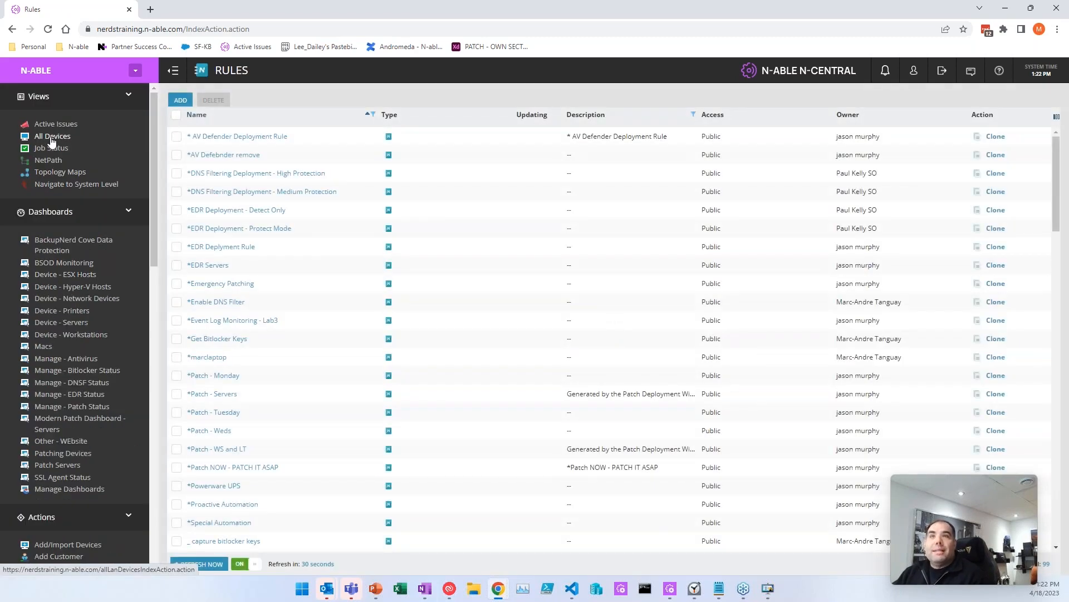
# Step: Check the Precision laptop's associations: the get bitlocker keys rule and its Pending task
pyautogui.click(52, 137)
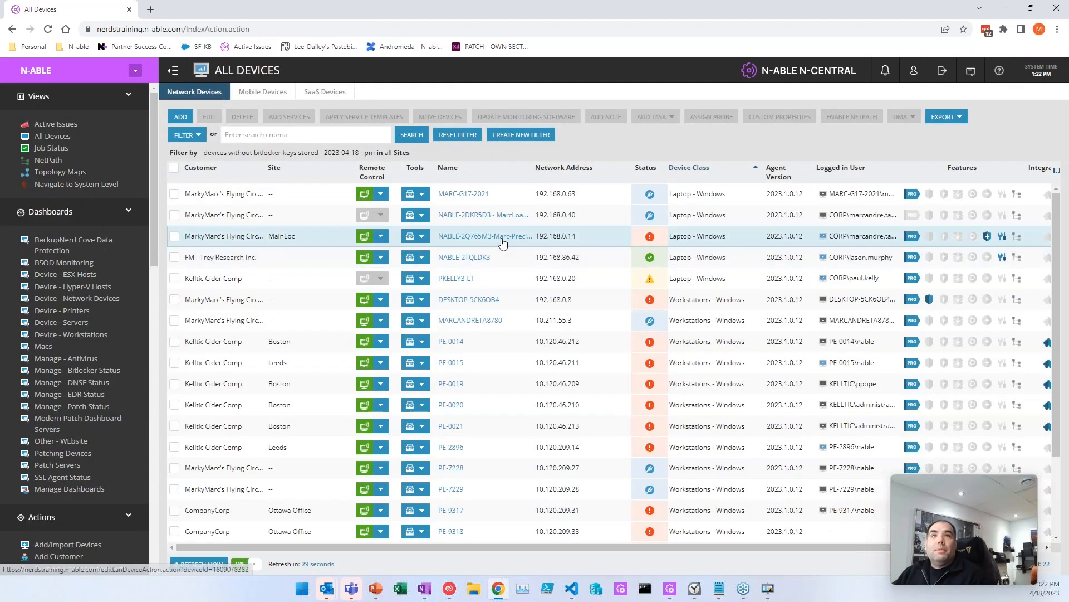
pyautogui.click(263, 243)
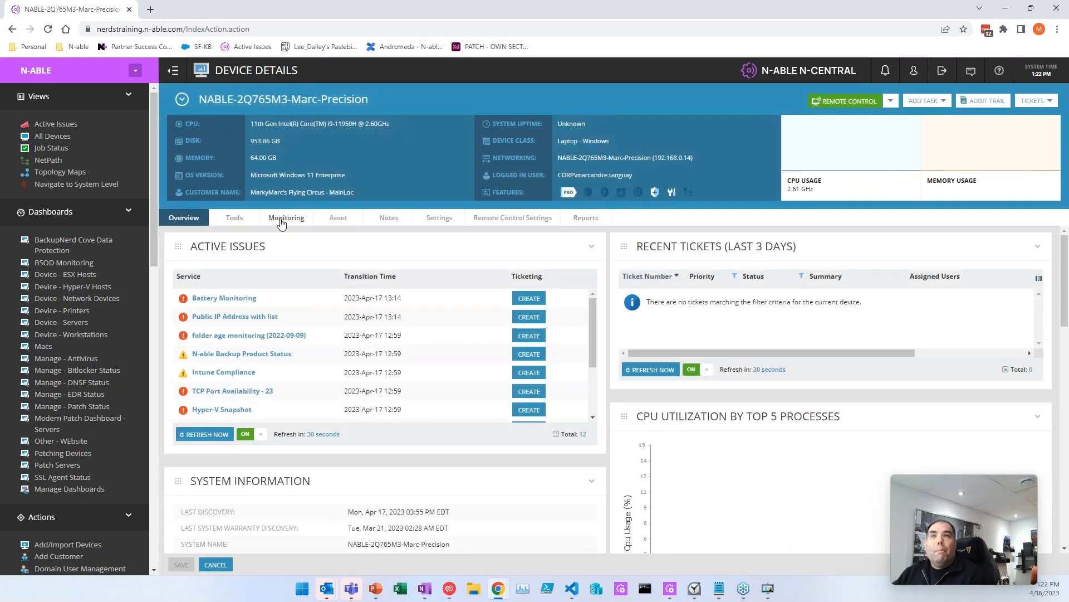
pyautogui.click(282, 218)
pyautogui.click(284, 234)
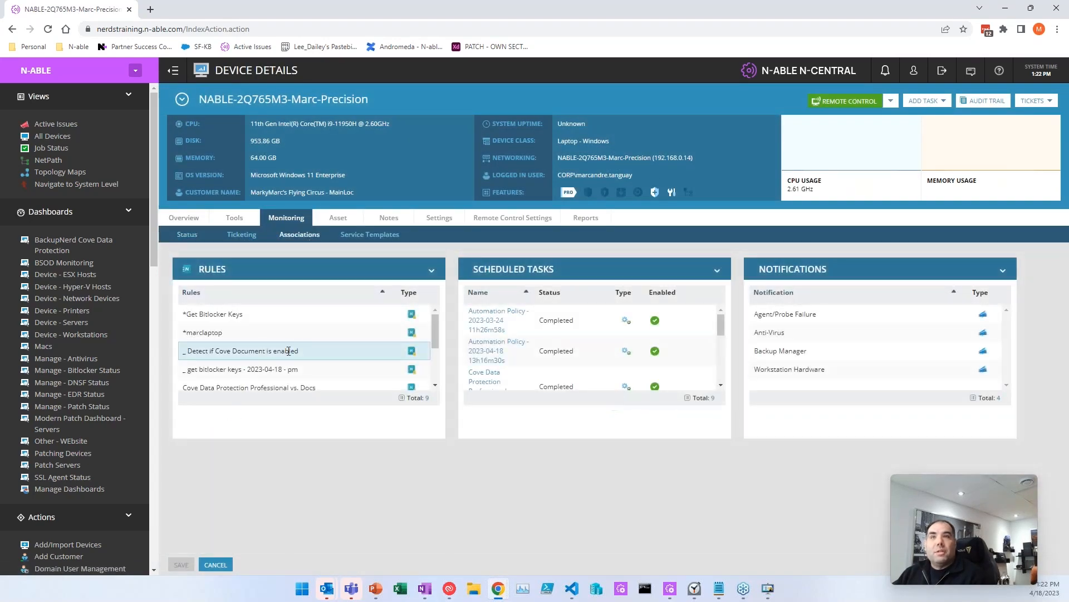
pyautogui.moveTo(181, 369); pyautogui.dragTo(313, 368)
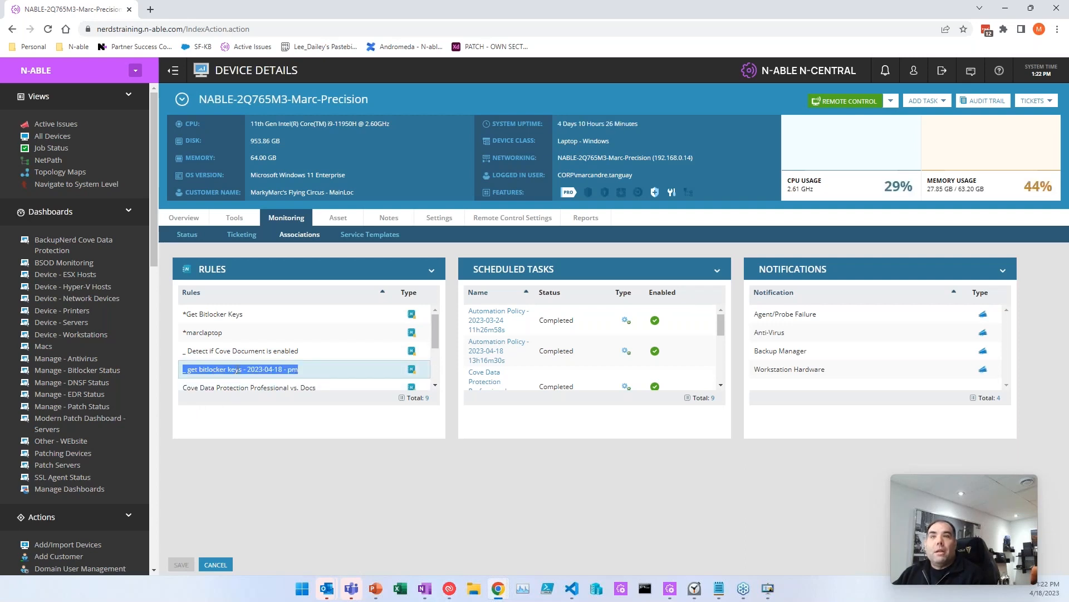
pyautogui.scroll(-5, 474, 338)
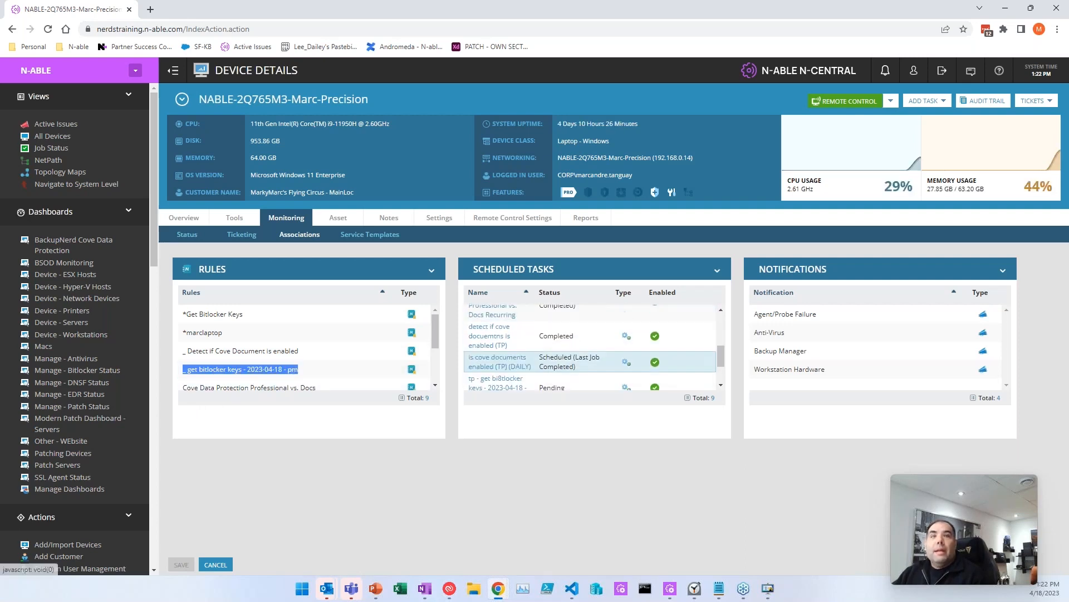
pyautogui.scroll(5, 474, 338)
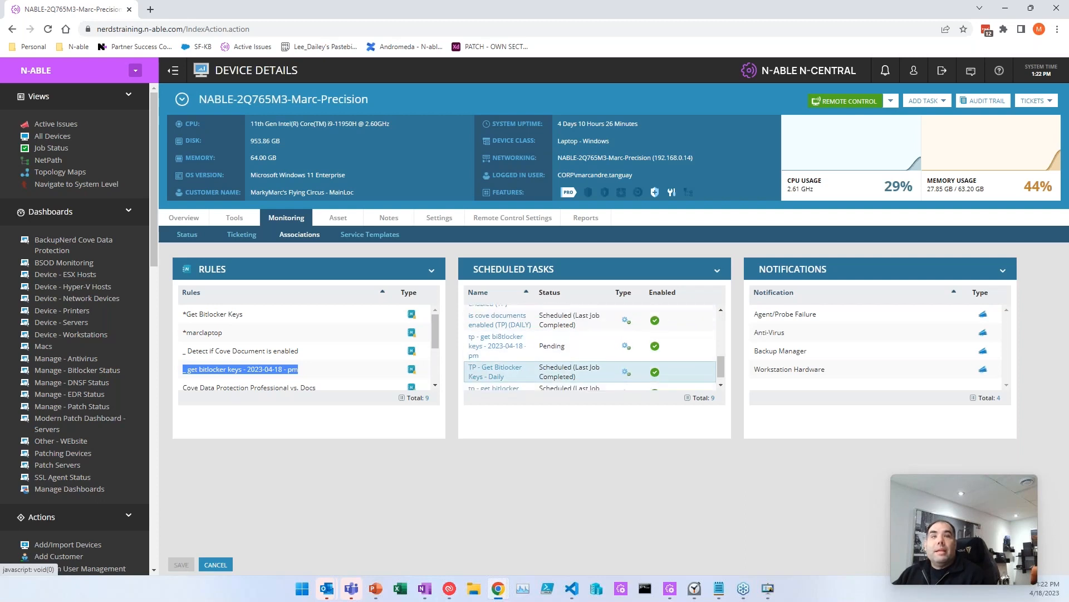
pyautogui.scroll(-5, 494, 373)
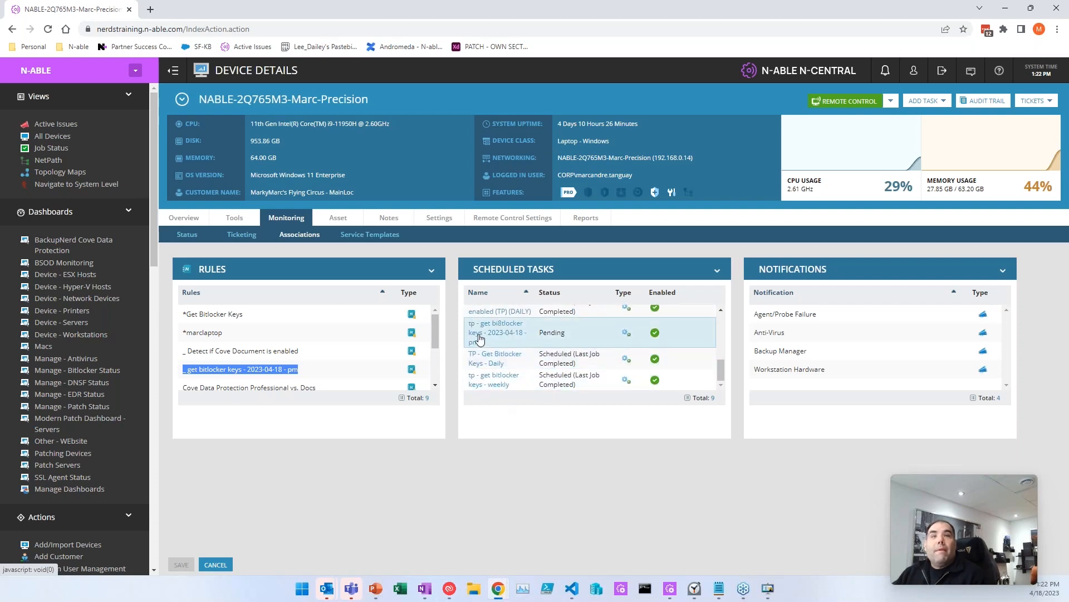
pyautogui.doubleClick(541, 333)
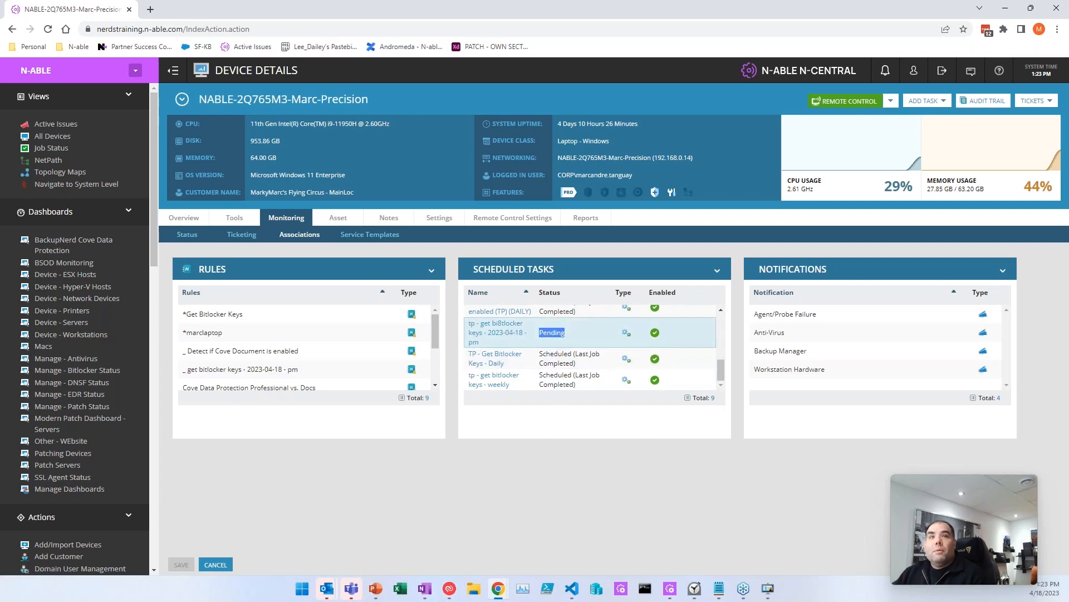
pyautogui.click(572, 332)
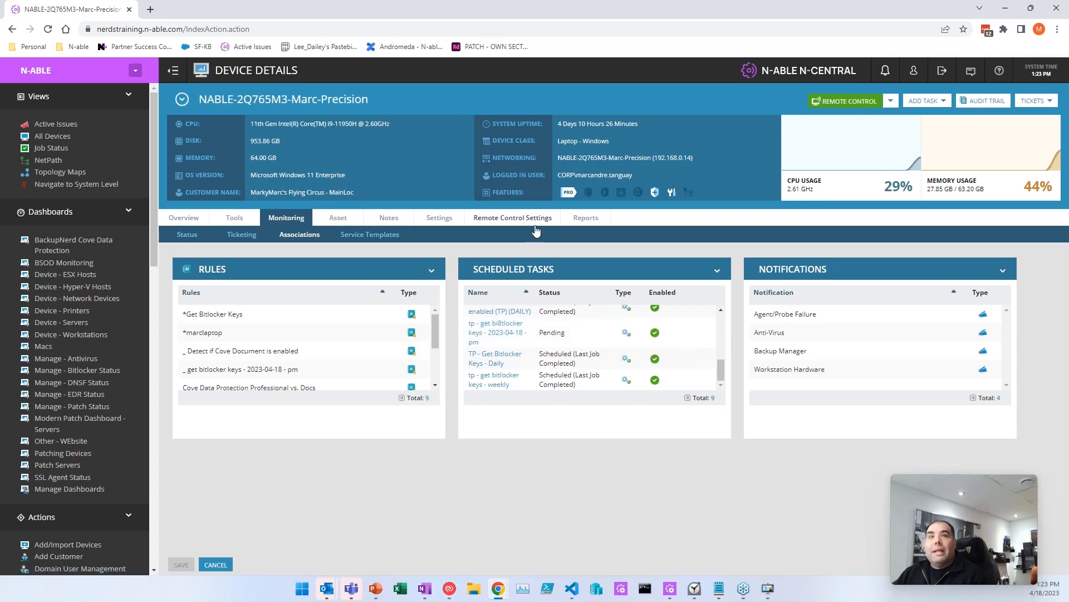
# Step: Remove the device list filter, recheck the Precision laptop's associations, and go to its settings
pyautogui.click(216, 564)
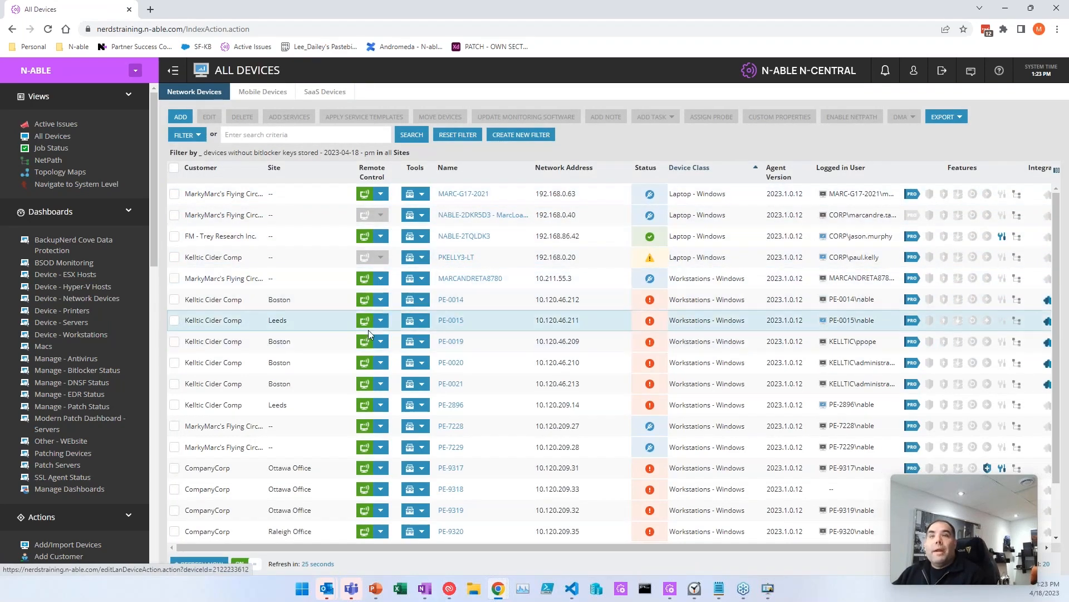
pyautogui.click(458, 134)
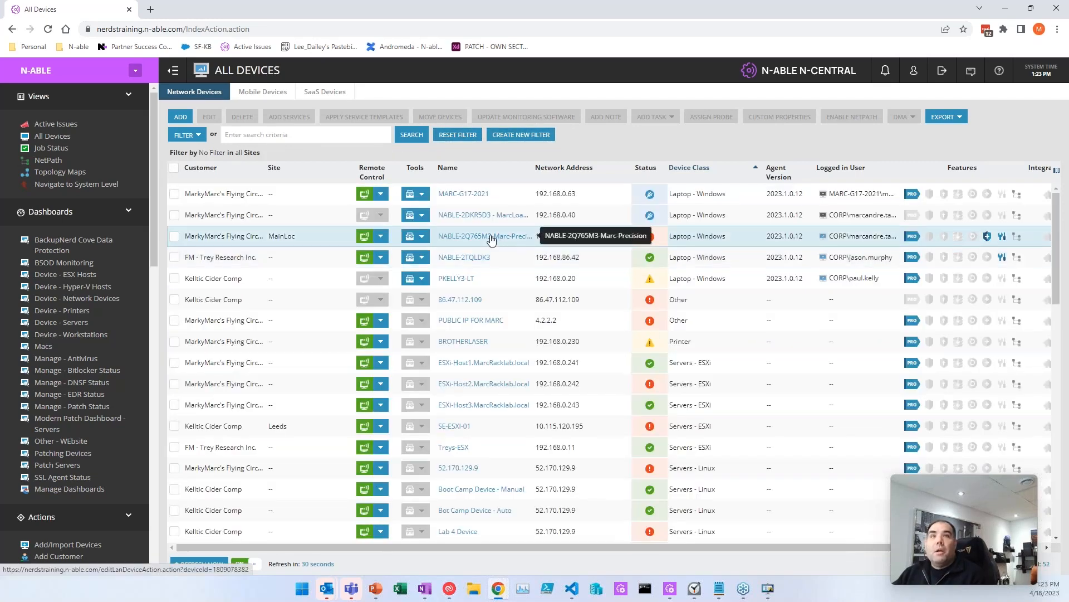
pyautogui.click(490, 236)
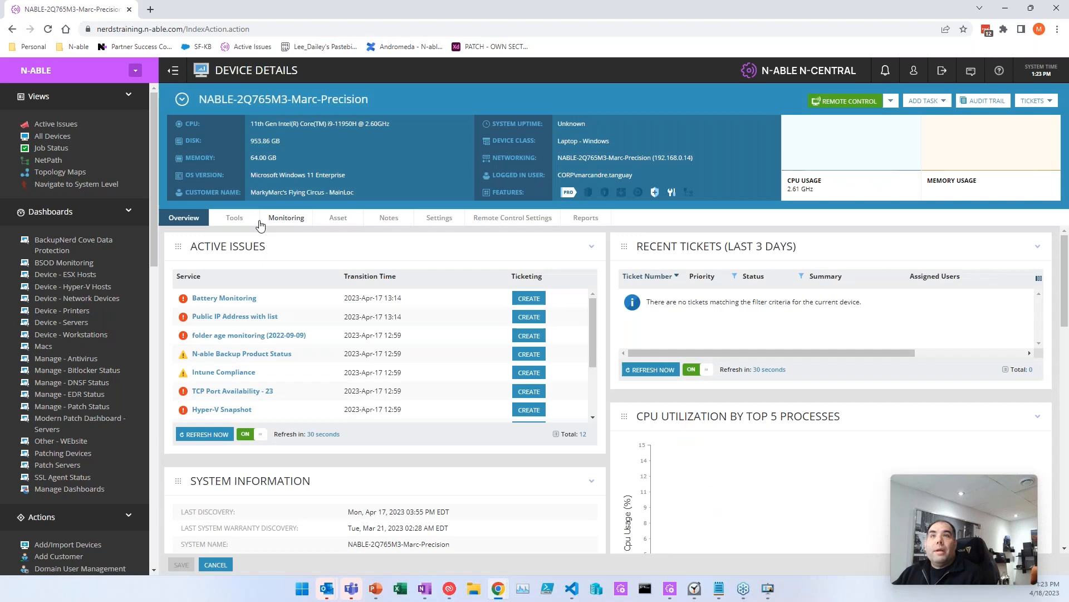
pyautogui.click(253, 218)
pyautogui.click(281, 218)
pyautogui.click(300, 235)
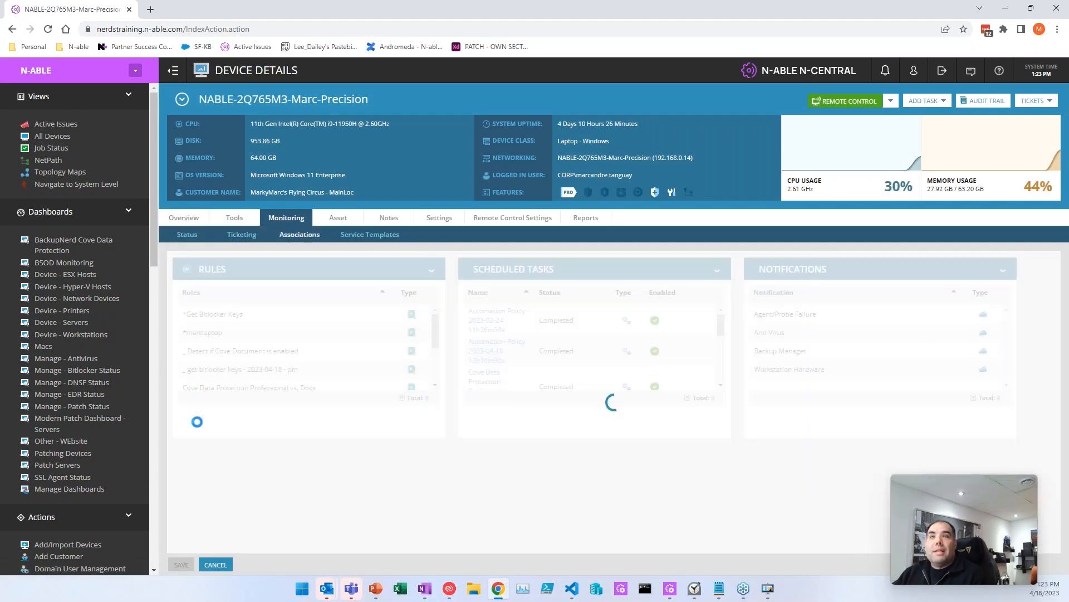
pyautogui.scroll(-1, 239, 376)
pyautogui.scroll(1, 238, 378)
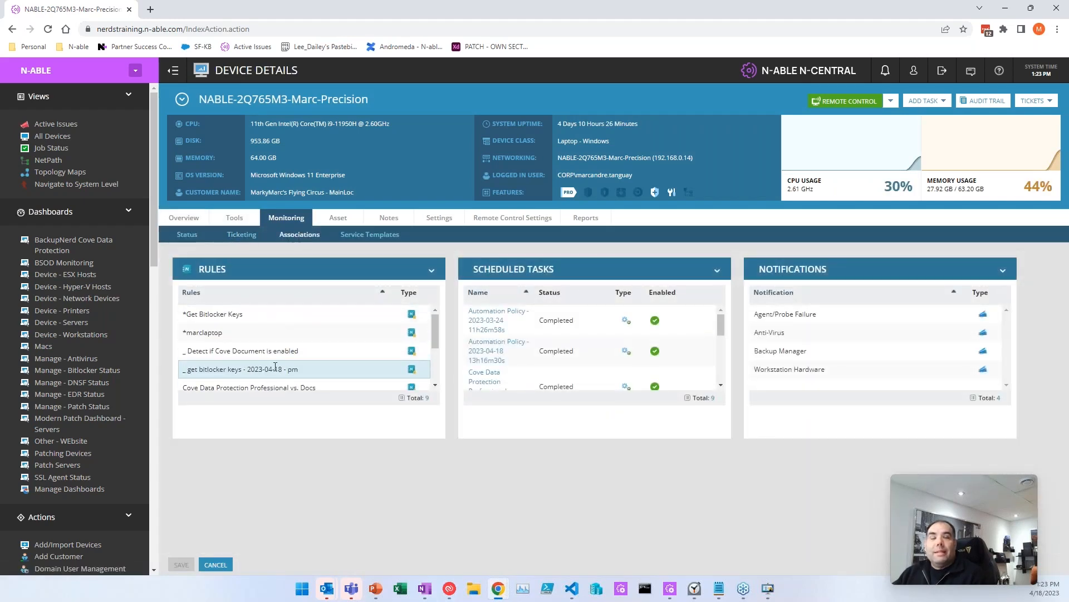
pyautogui.click(439, 218)
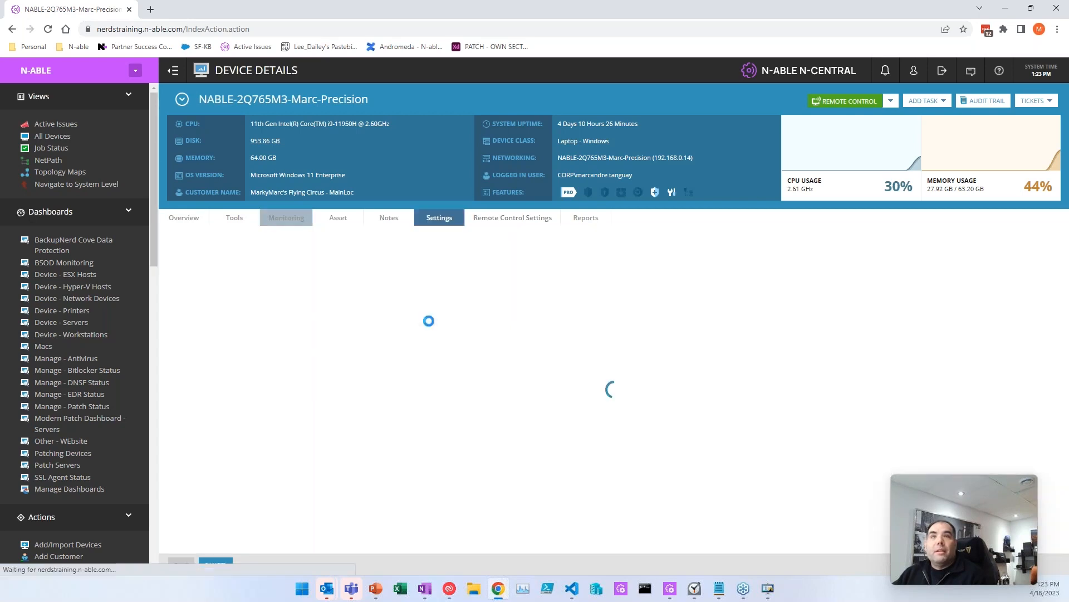
# Step: Review the Precision laptop's custom properties, where Bitlocker key - 2023-04-18 - pm now holds a recovery key
pyautogui.click(936, 234)
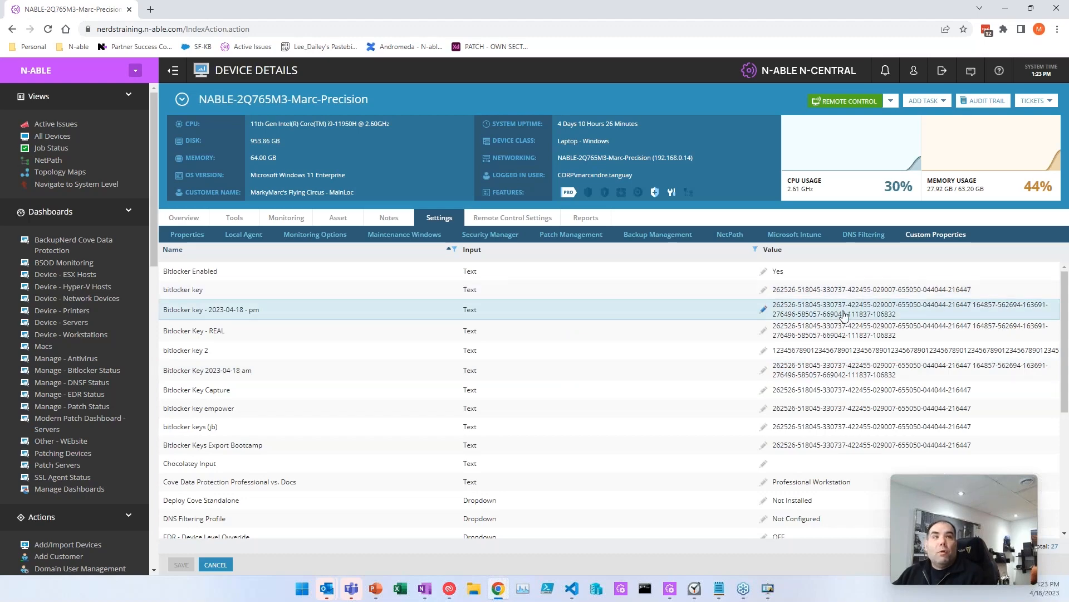
pyautogui.scroll(-7, 33, 445)
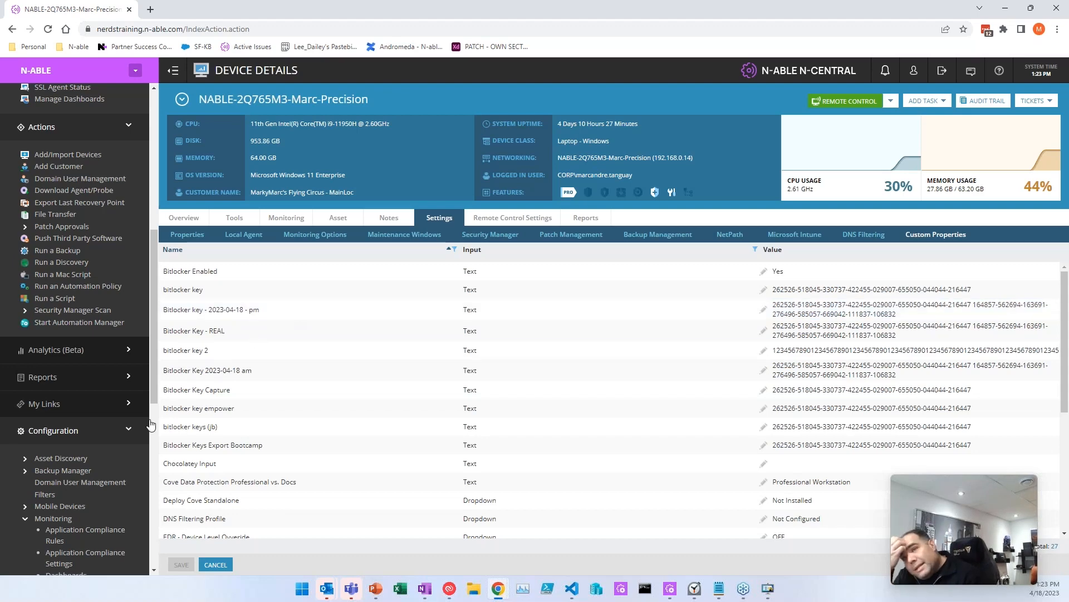
# Step: Preview the devices matched by the devices without bitlocker keys filter, then cancel without changes
pyautogui.click(44, 494)
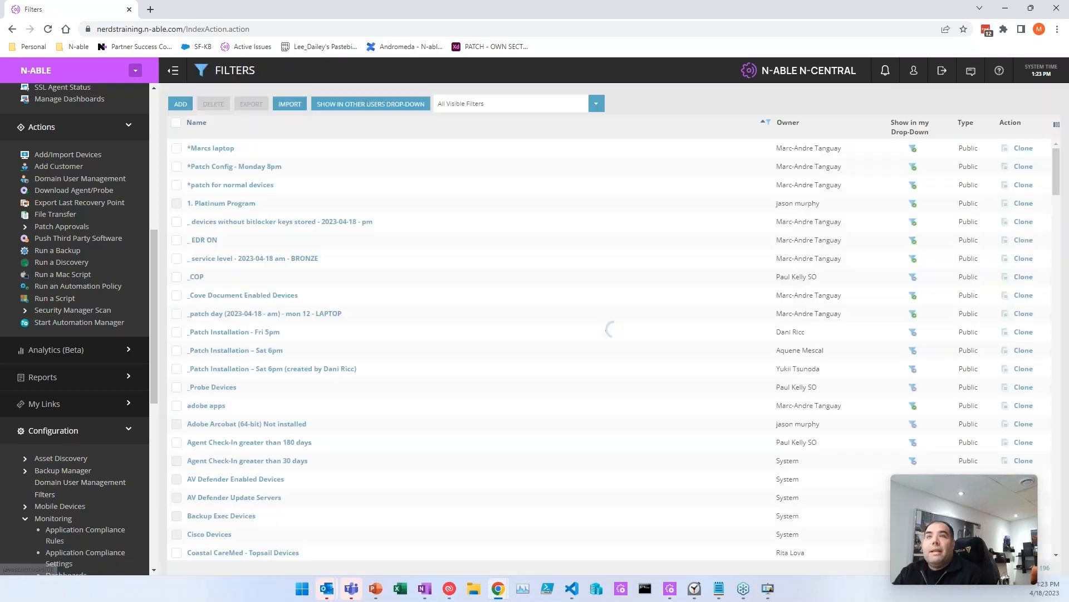
pyautogui.click(275, 222)
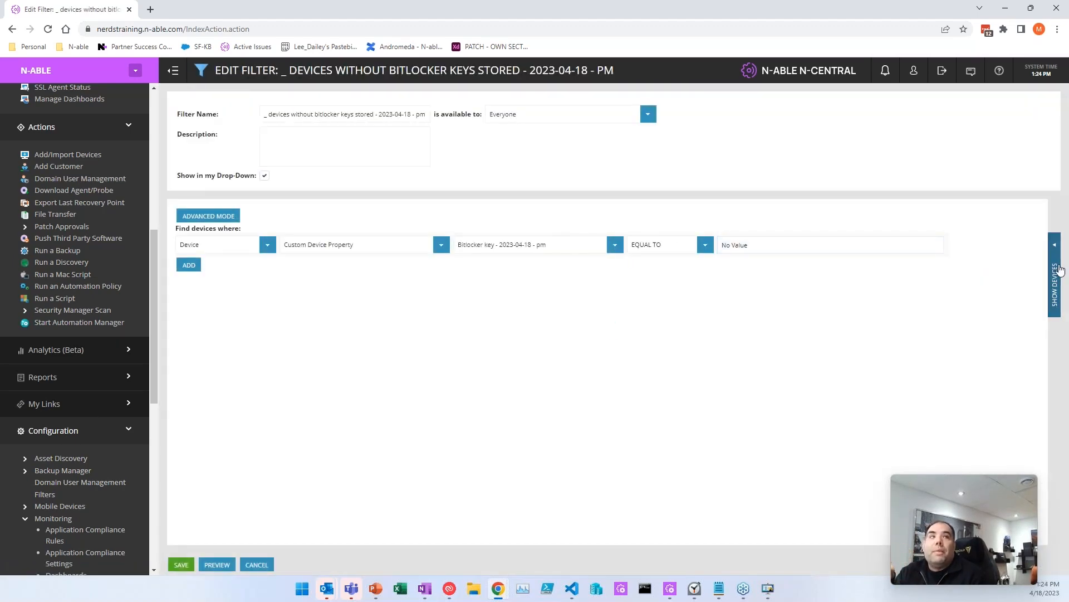
pyautogui.click(1054, 246)
pyautogui.scroll(-2, 835, 290)
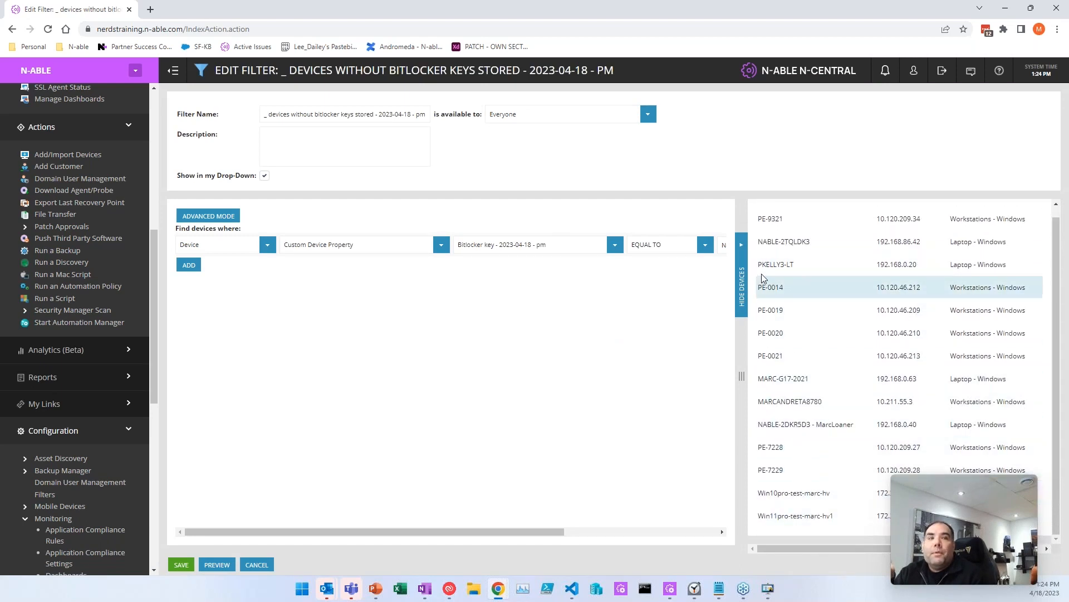
pyautogui.click(742, 286)
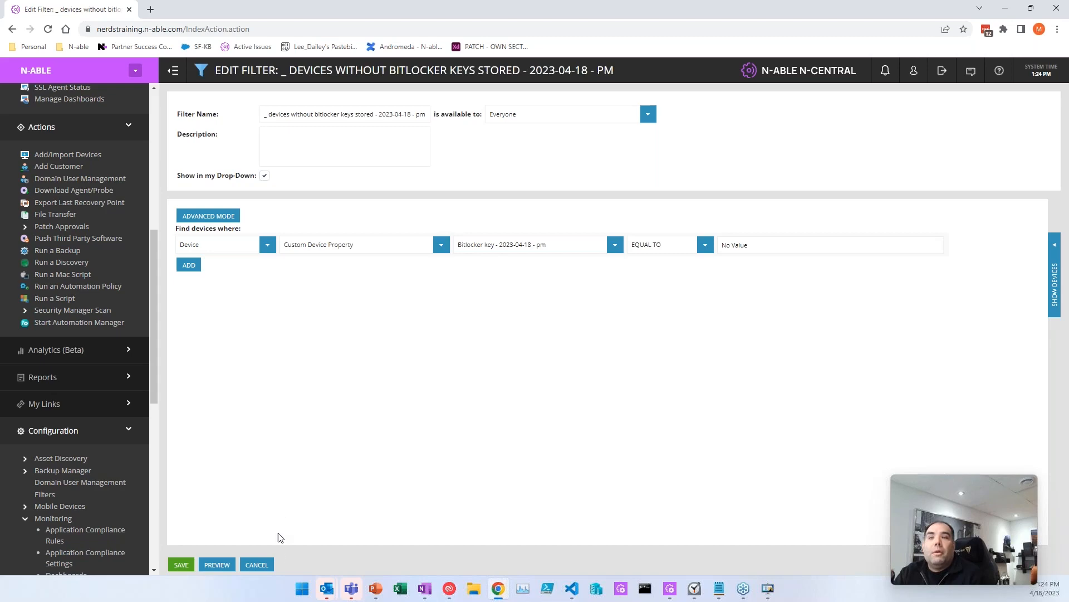
pyautogui.click(257, 564)
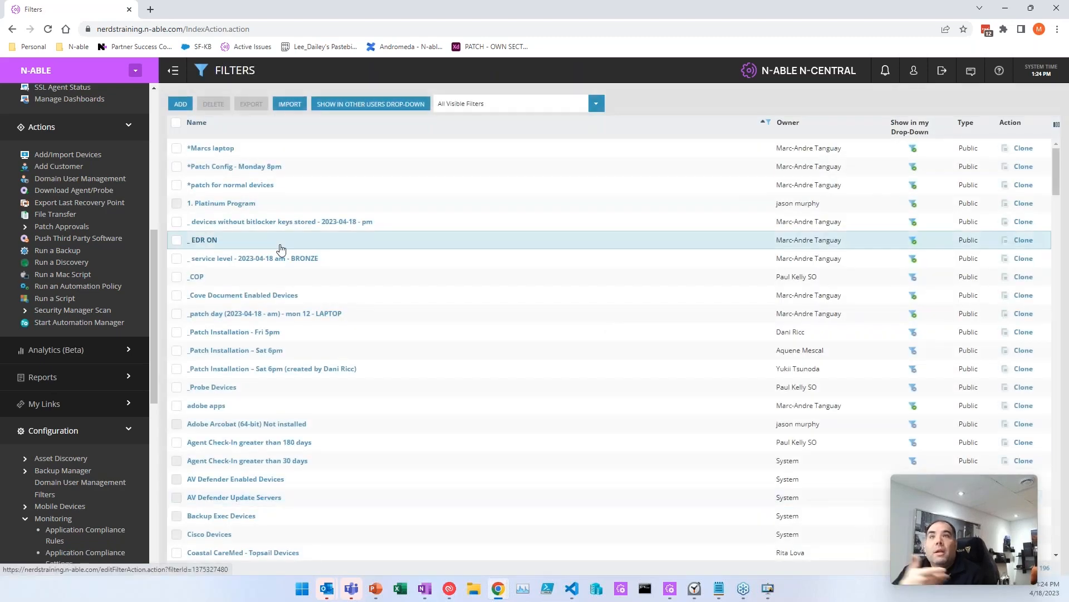
pyautogui.scroll(-4, 96, 377)
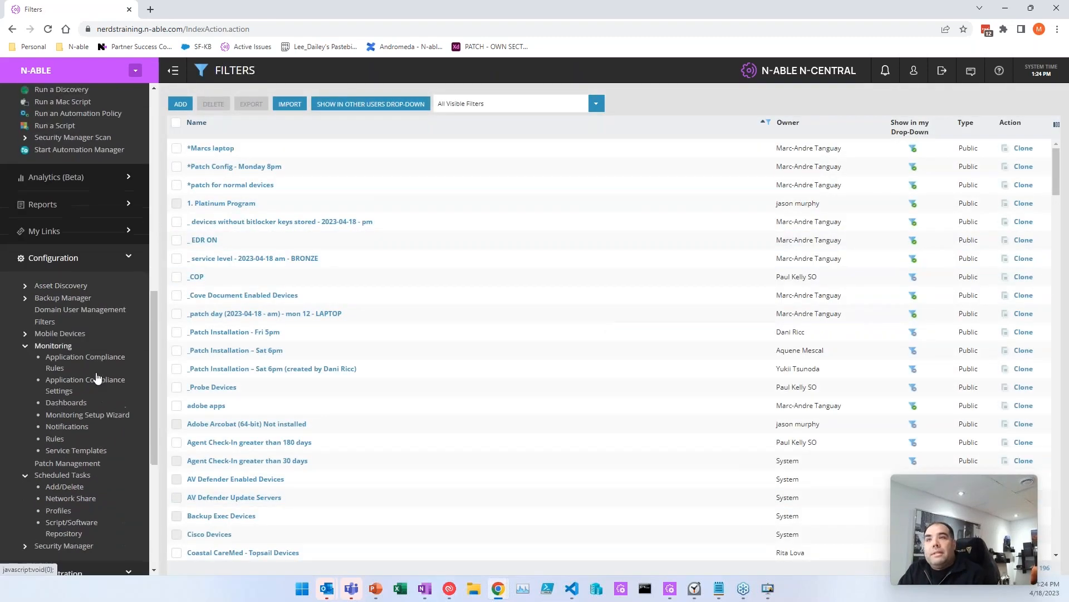
pyautogui.scroll(-3, 96, 377)
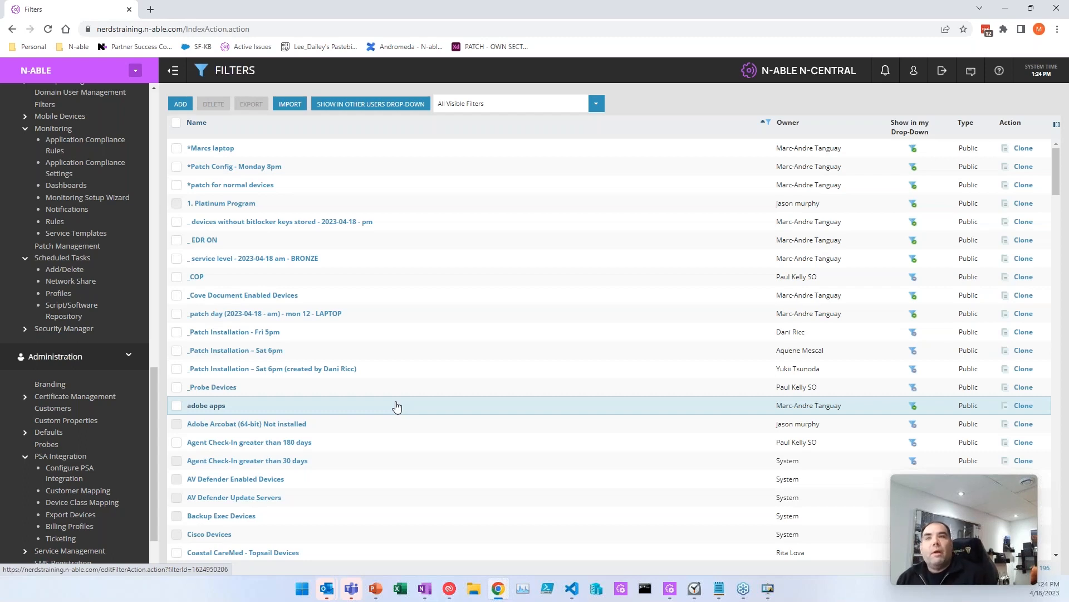
# Step: Add a new automation policy scheduled task using the Delete Folder repository item
pyautogui.click(63, 269)
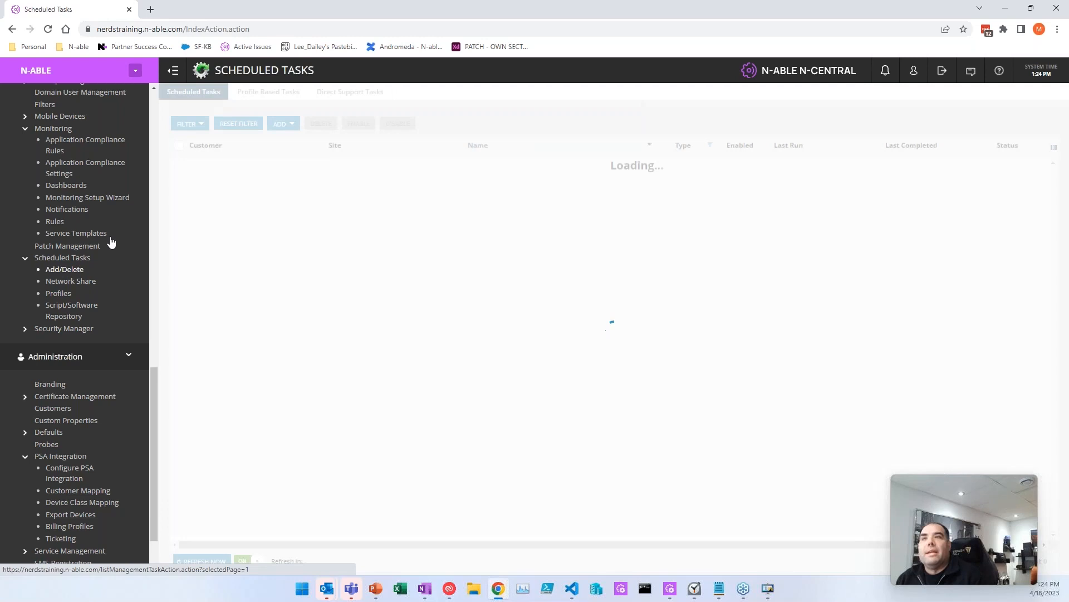
pyautogui.click(283, 124)
pyautogui.click(293, 139)
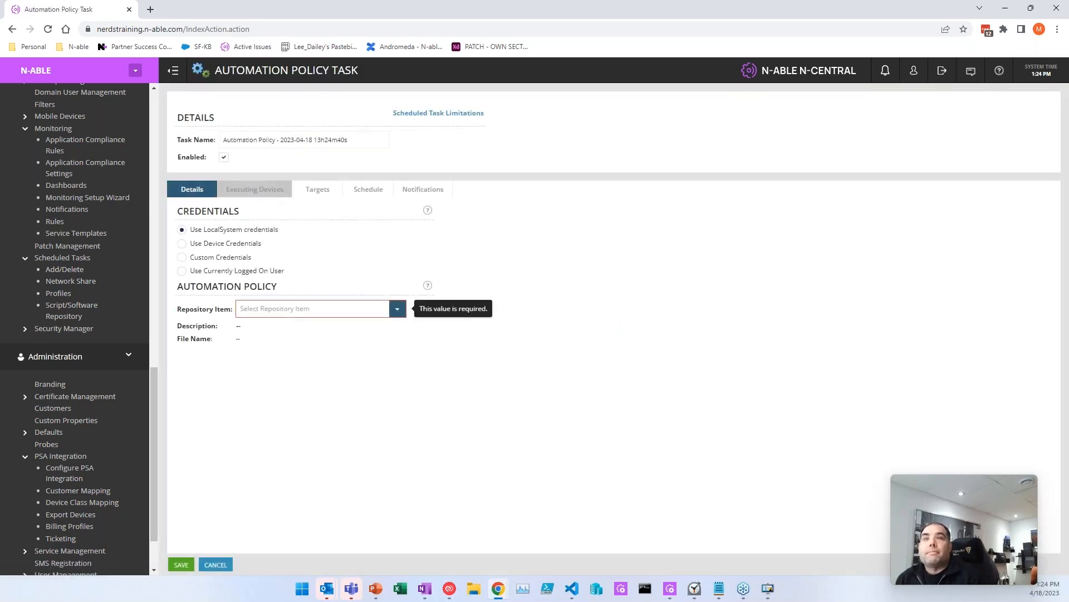
pyautogui.click(397, 308)
pyautogui.scroll(-10, 329, 434)
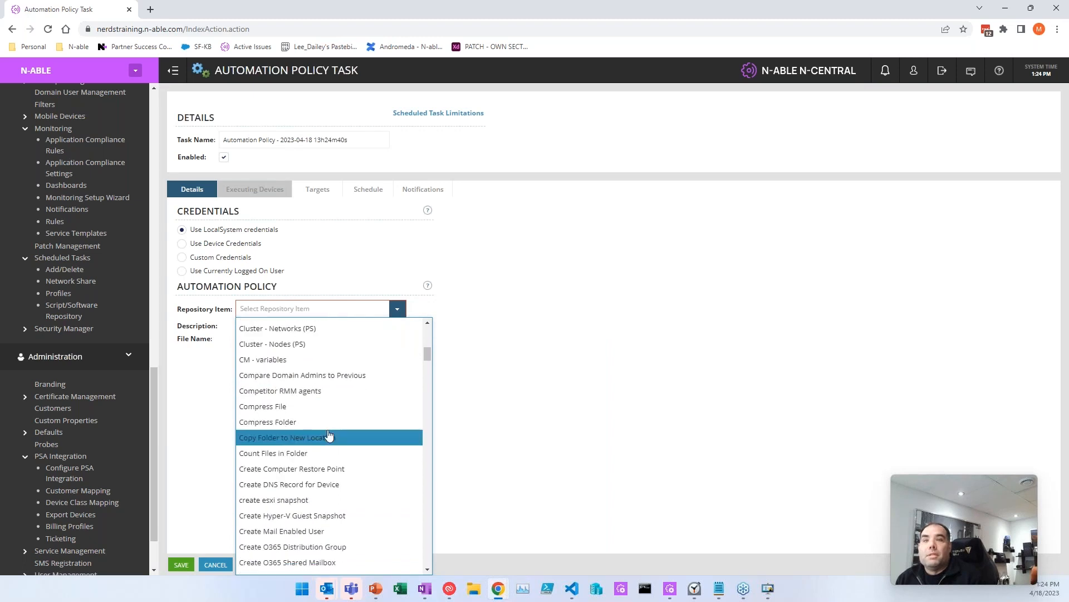
pyautogui.scroll(-1, 329, 434)
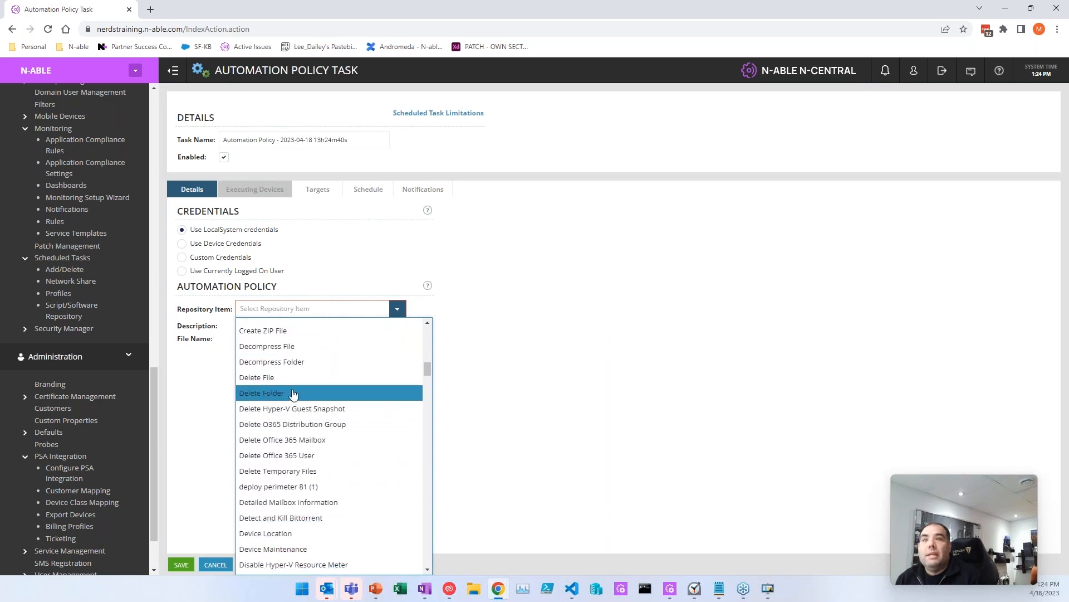
pyautogui.click(328, 395)
# Step: Take the folder path from the FilePath1 property
pyautogui.moveTo(315, 396); pyautogui.dragTo(227, 403)
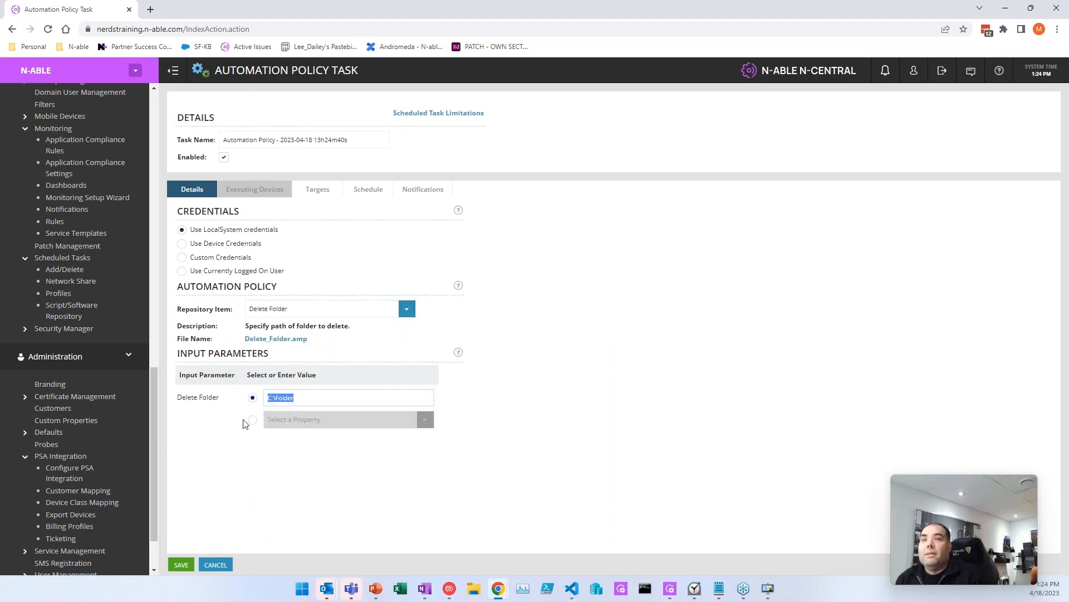
pyautogui.click(252, 419)
pyautogui.click(425, 419)
pyautogui.scroll(-1, 373, 278)
pyautogui.scroll(-3, 373, 257)
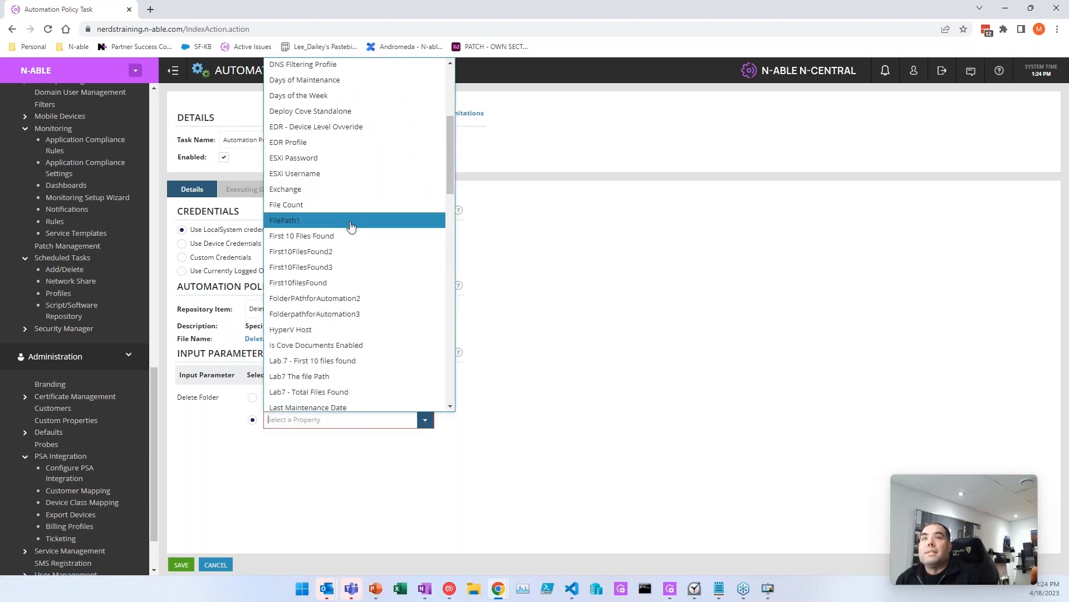
pyautogui.click(351, 224)
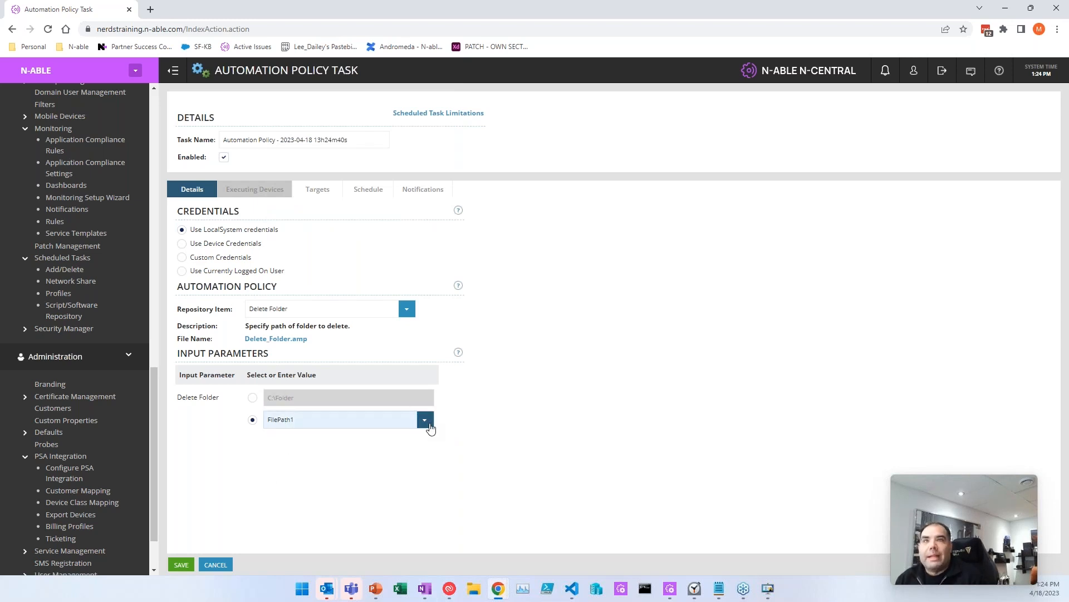
# Step: Switch the repository item to Install DNS Filter SSL Root Certificate - CentOS
pyautogui.click(408, 311)
pyautogui.scroll(-1, 352, 429)
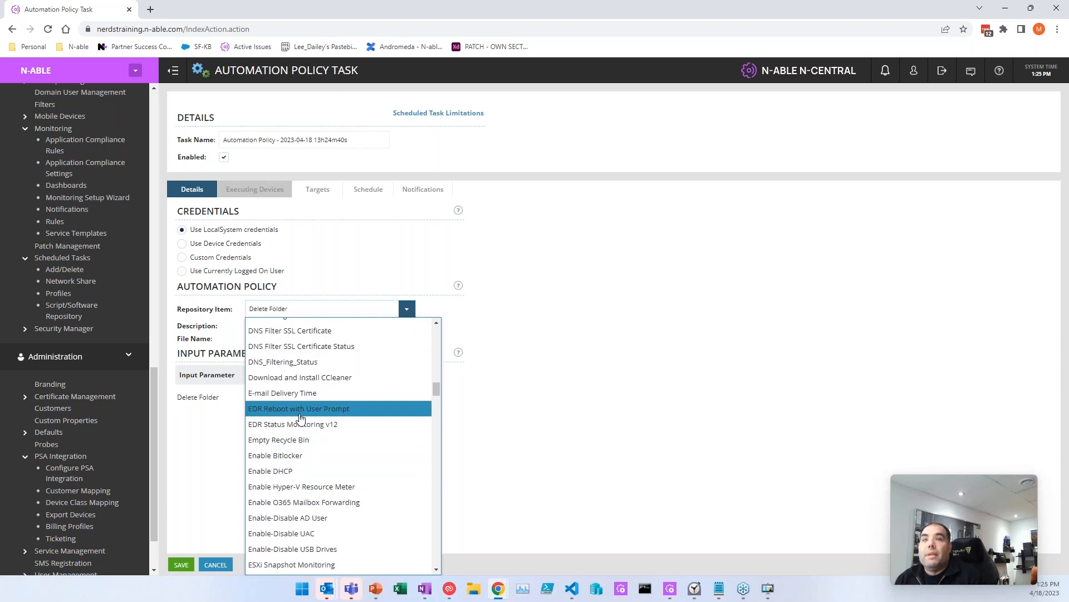
pyautogui.scroll(-10, 312, 451)
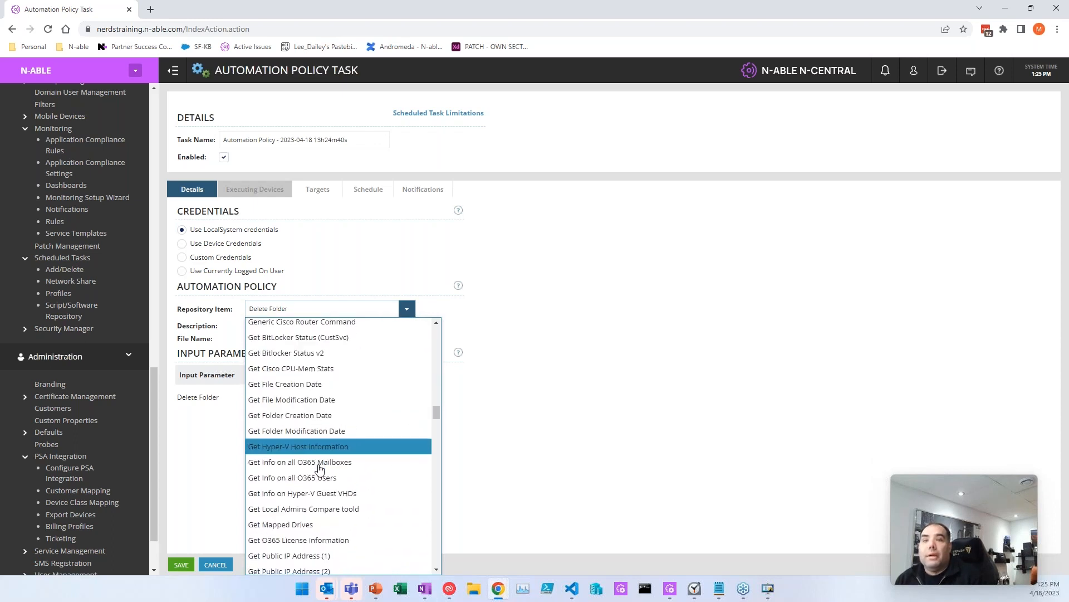
pyautogui.scroll(-5, 334, 463)
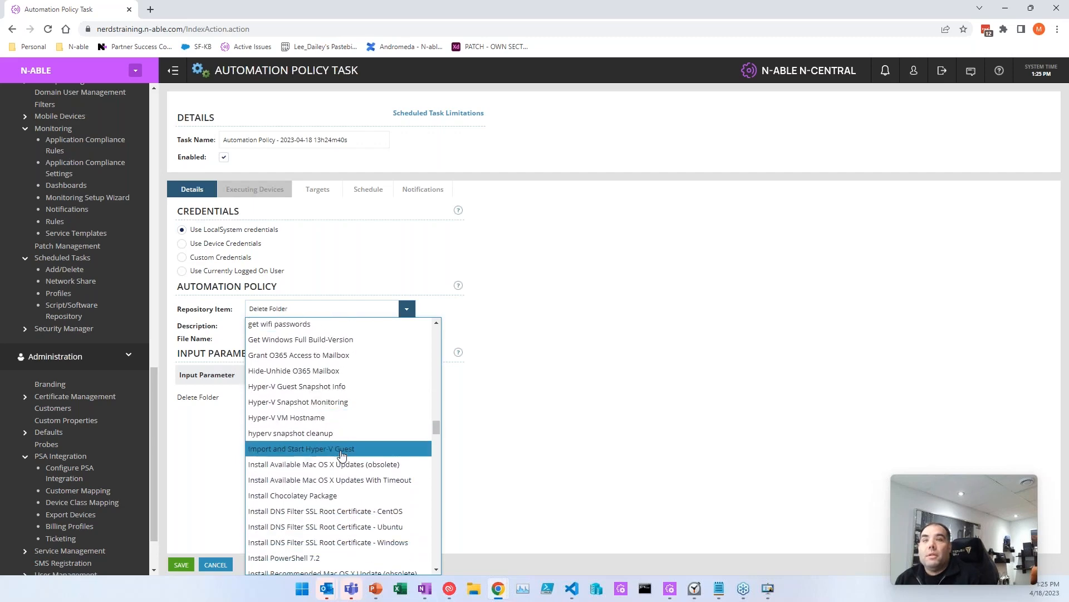
pyautogui.scroll(-3, 341, 456)
pyautogui.click(337, 462)
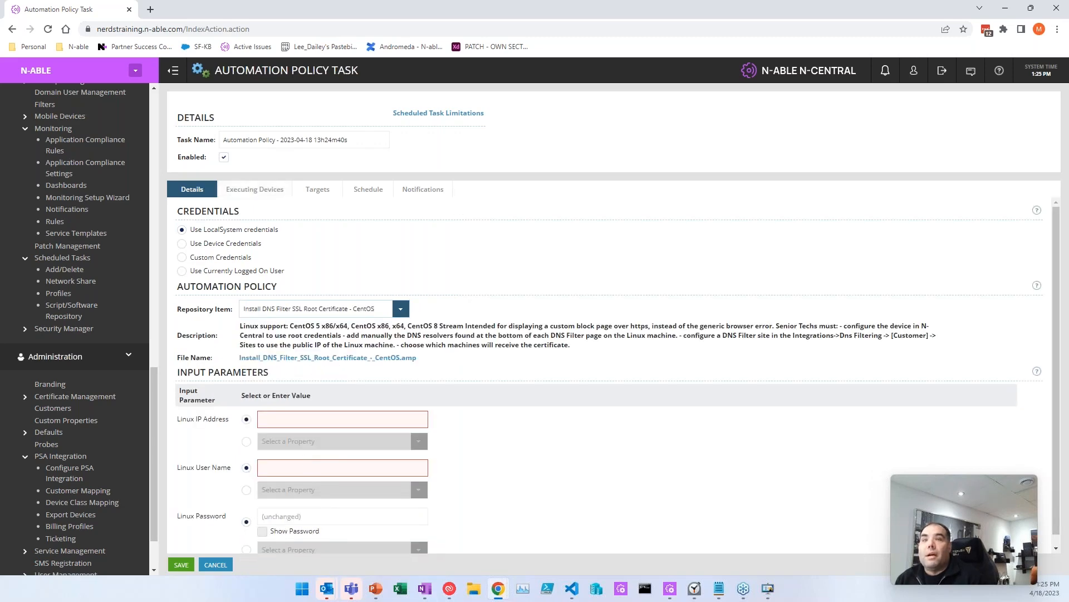
pyautogui.scroll(-1, 417, 530)
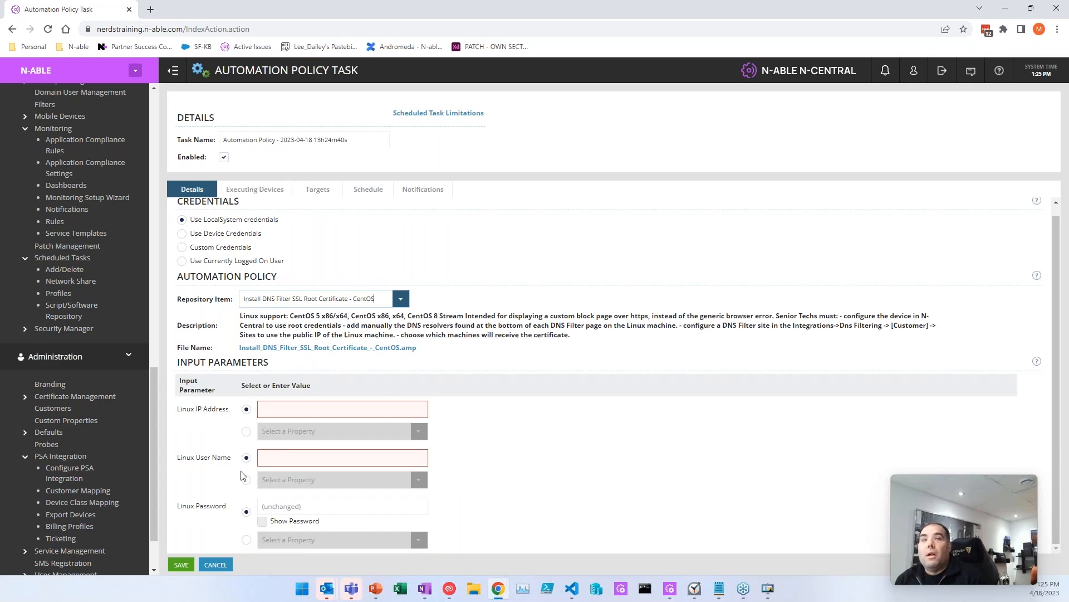
pyautogui.click(400, 299)
pyautogui.scroll(-5, 346, 461)
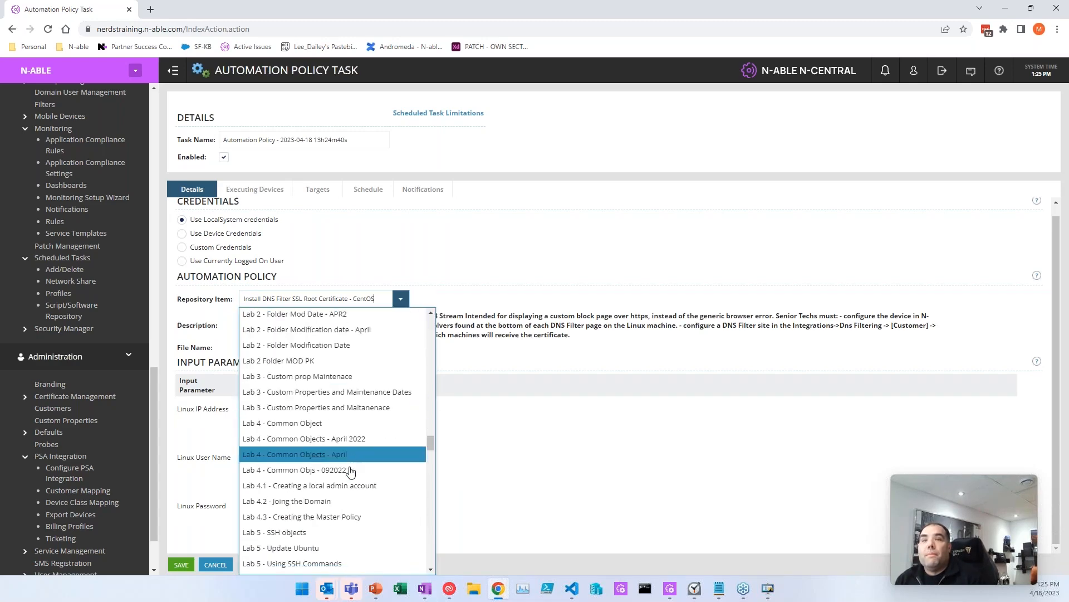
# Step: Use Lab 3 - Custom prop Maintenace, reading Last Maintenance Date from property Last Maintenance Date2
pyautogui.click(309, 439)
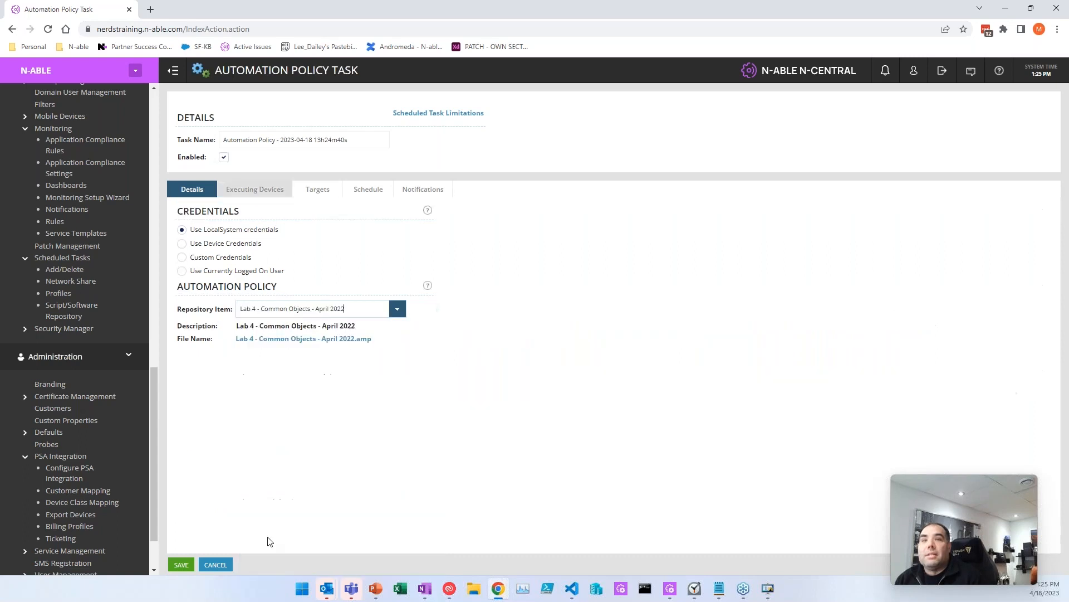
pyautogui.click(398, 312)
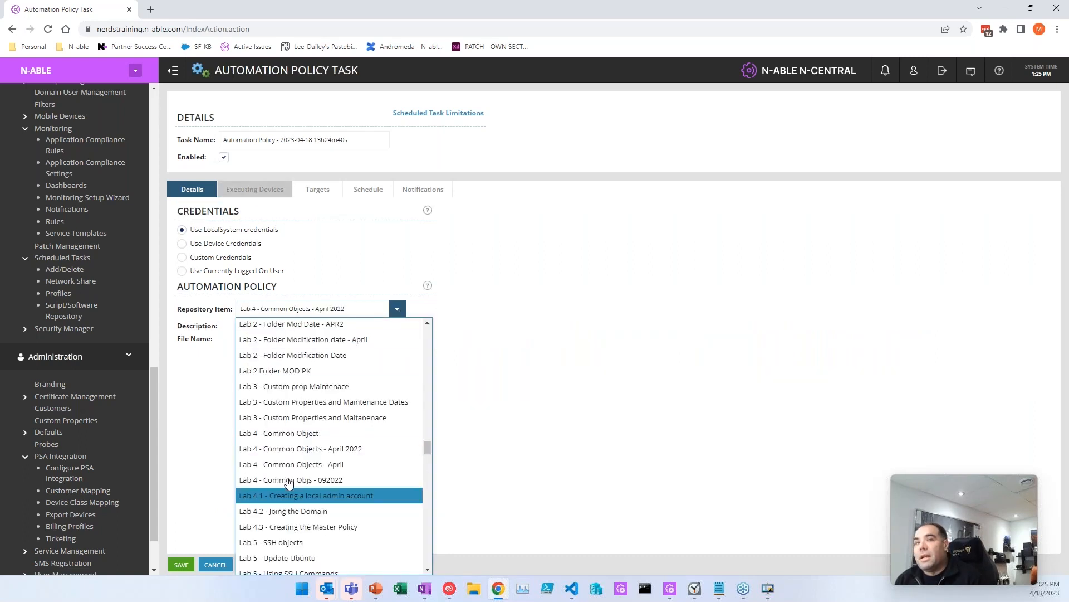
pyautogui.click(306, 387)
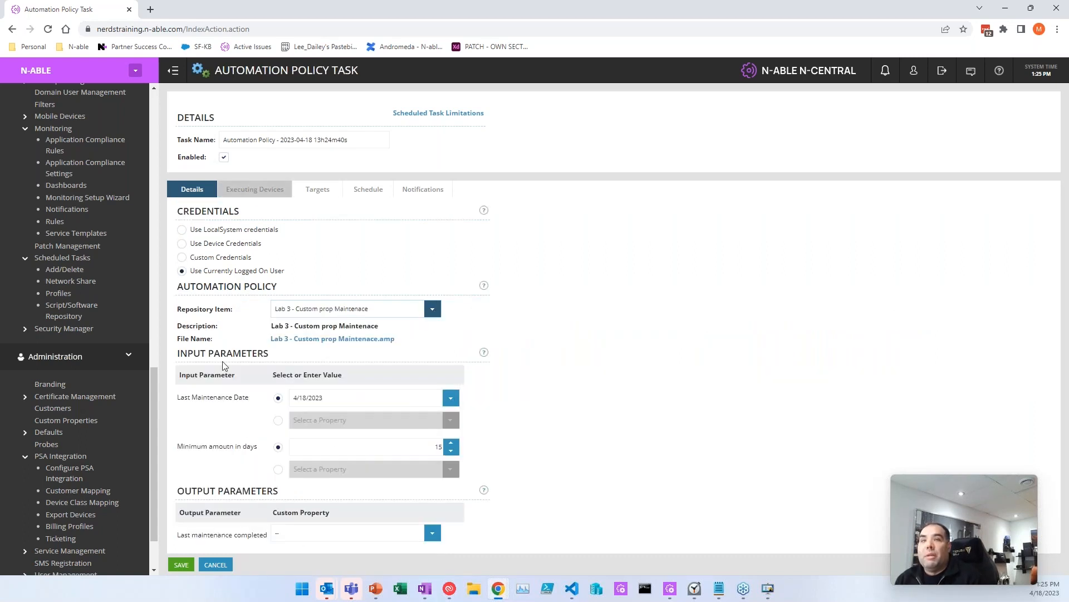
pyautogui.click(278, 420)
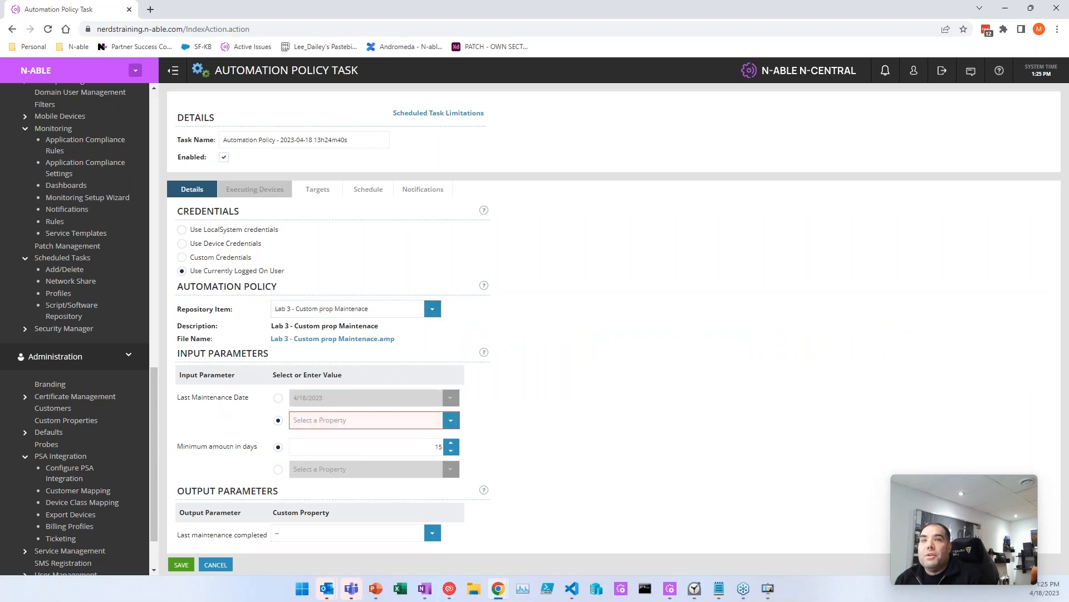
pyautogui.click(451, 420)
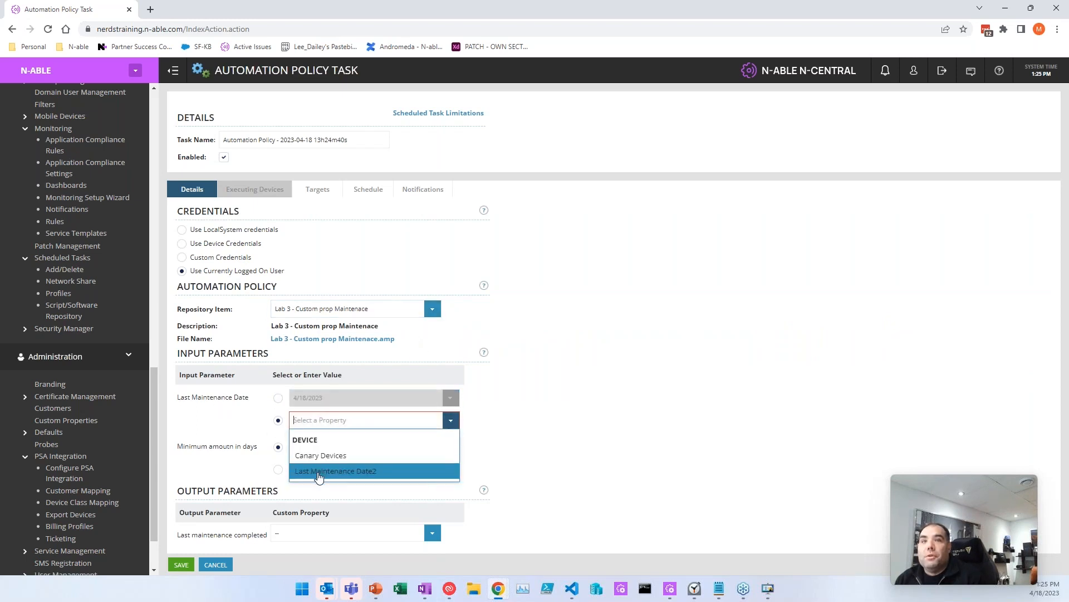
pyautogui.click(318, 472)
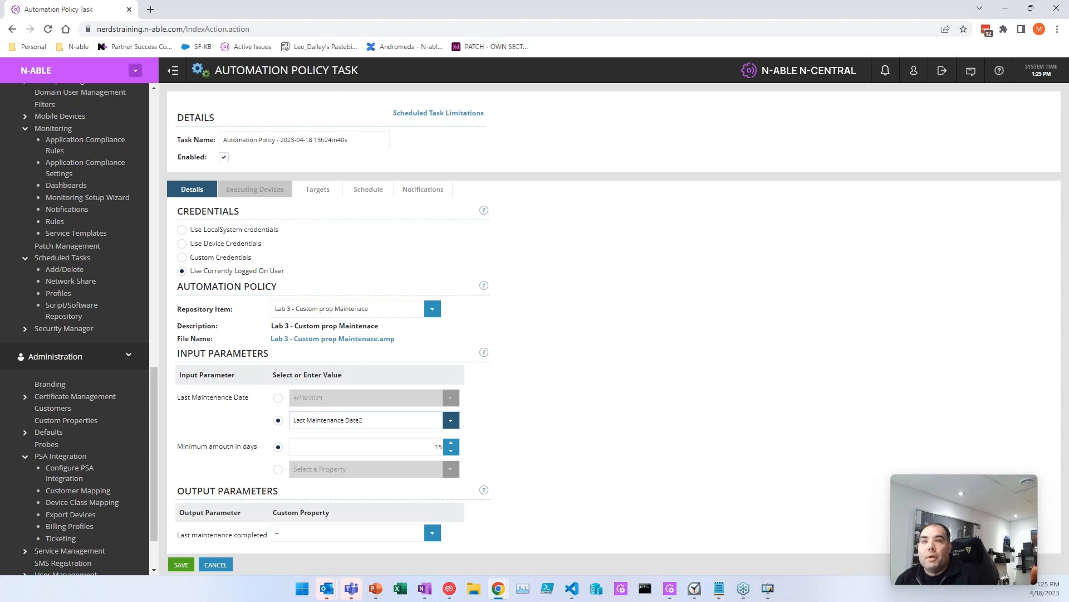
# Step: Store the Last maintenance completed output in Last Maintenance Date2
pyautogui.moveTo(179, 536); pyautogui.dragTo(434, 540)
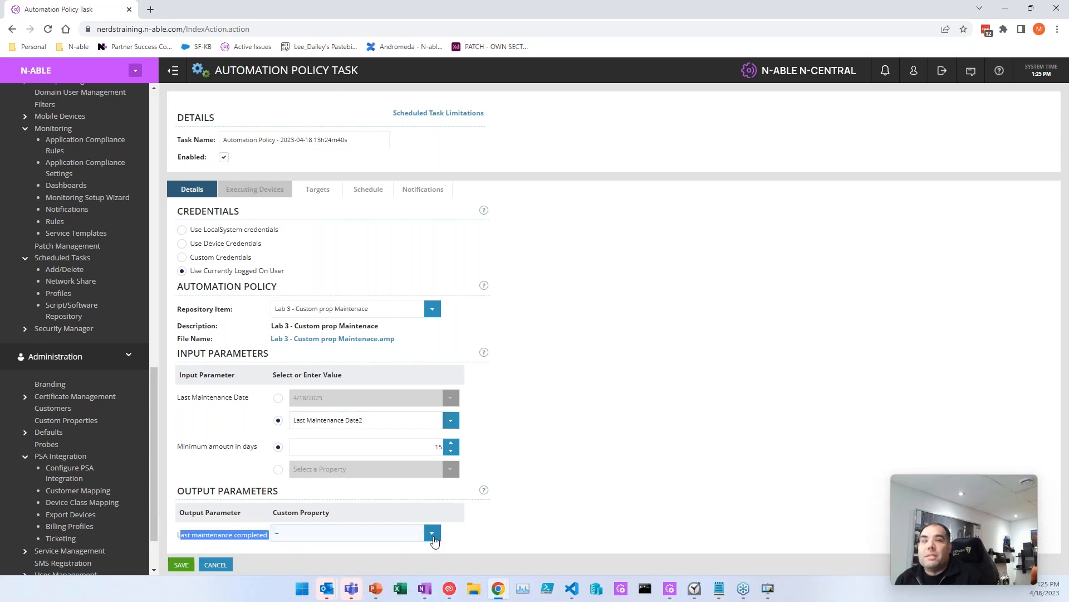
pyautogui.click(432, 533)
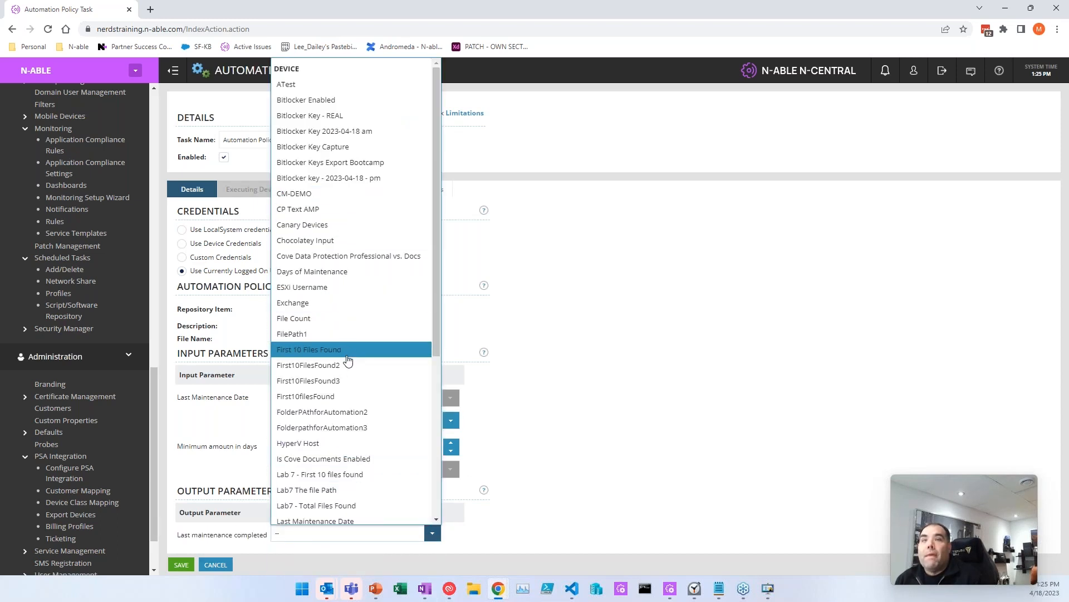
pyautogui.scroll(-5, 348, 361)
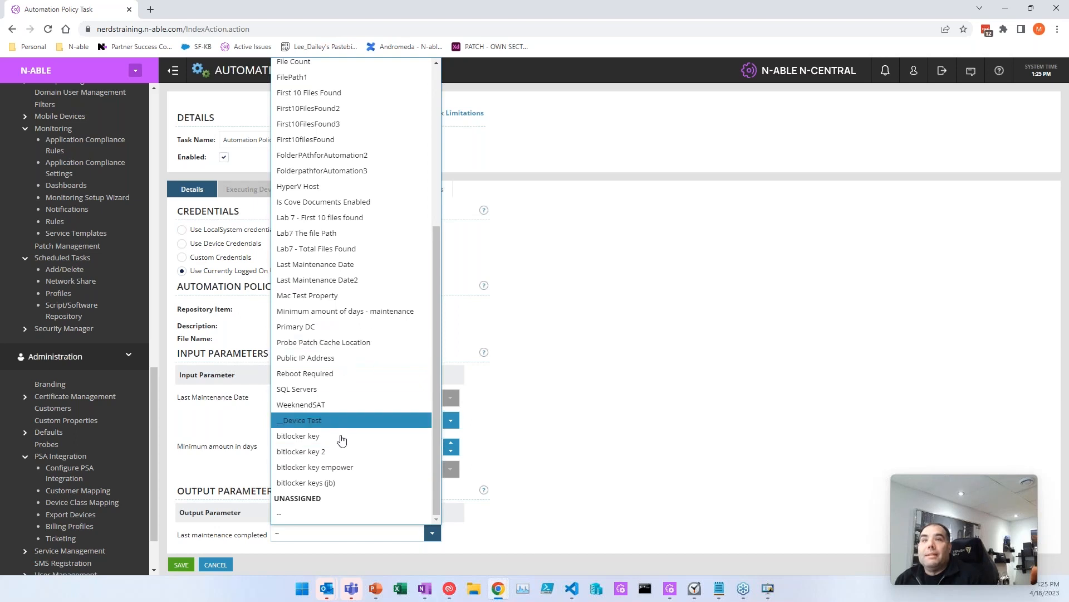
pyautogui.click(341, 281)
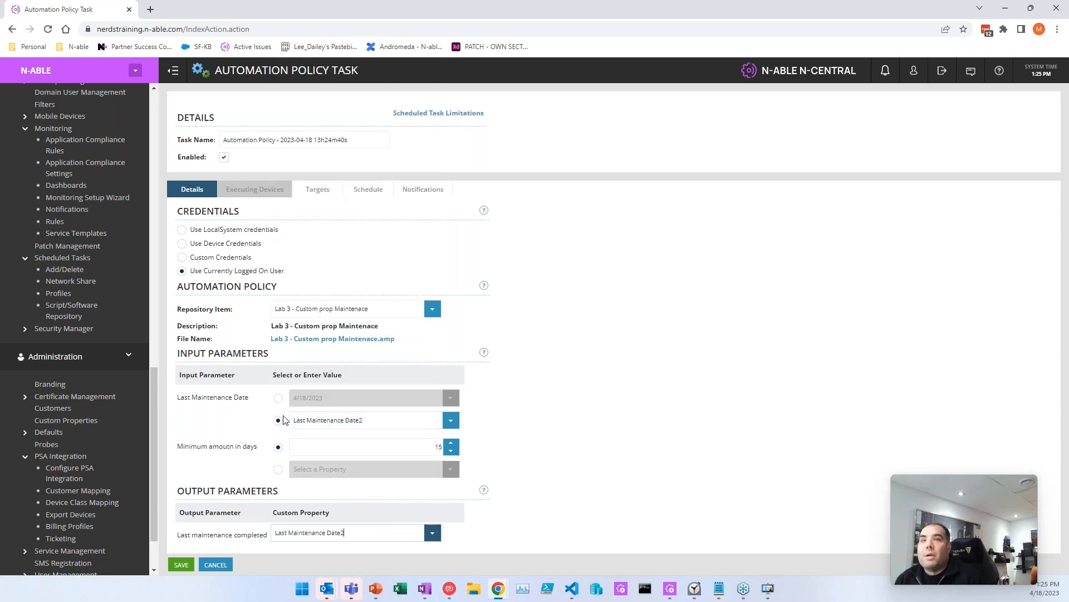
# Step: Review the Last Maintenance Date and 15-day minimum days parameters
pyautogui.moveTo(191, 397); pyautogui.dragTo(326, 399)
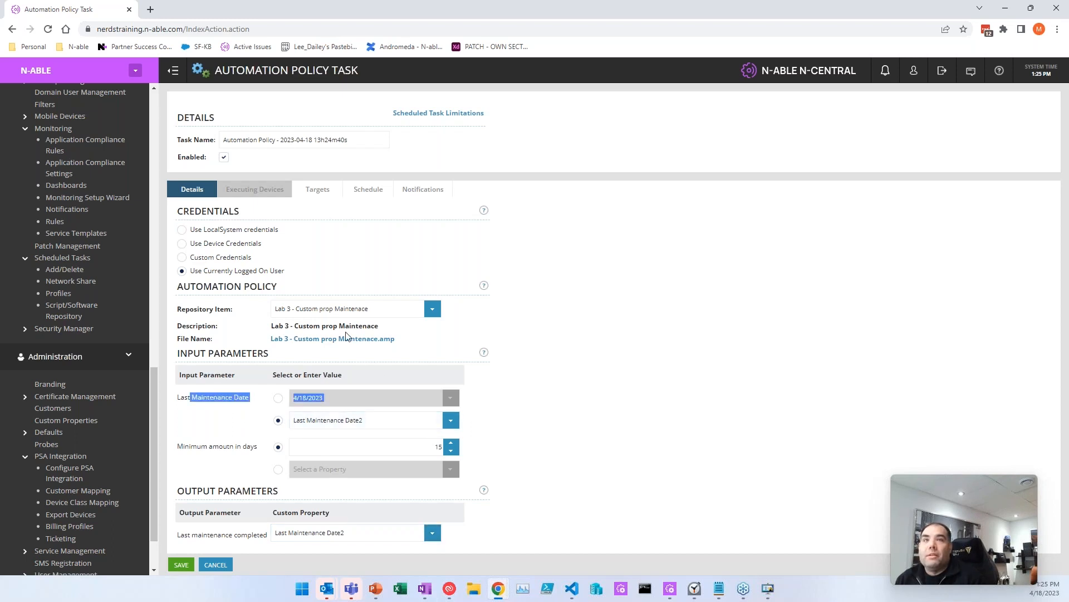
pyautogui.click(563, 343)
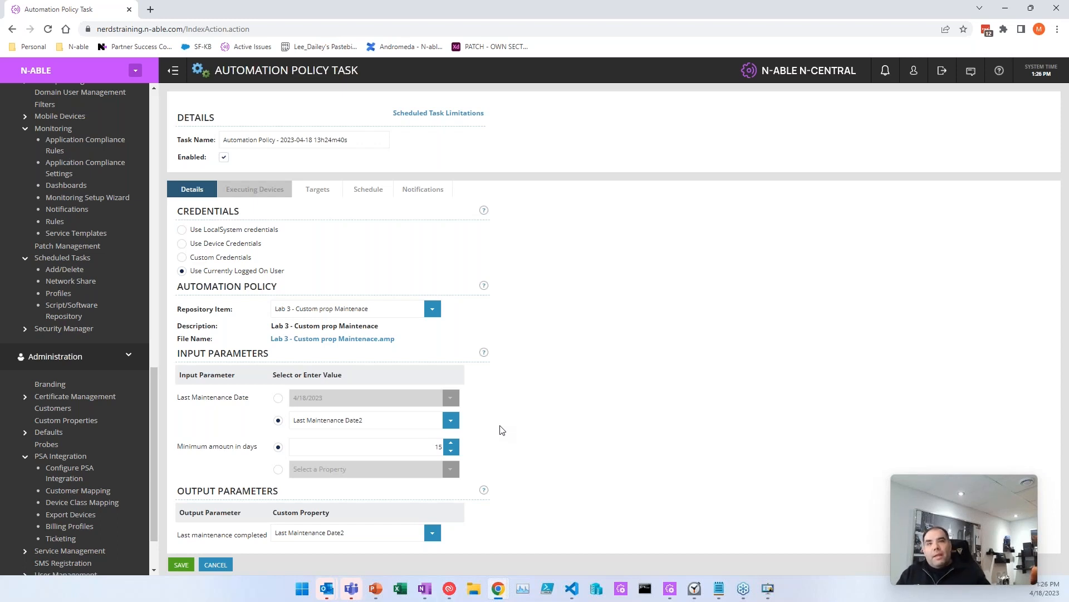
pyautogui.moveTo(191, 447); pyautogui.dragTo(287, 449)
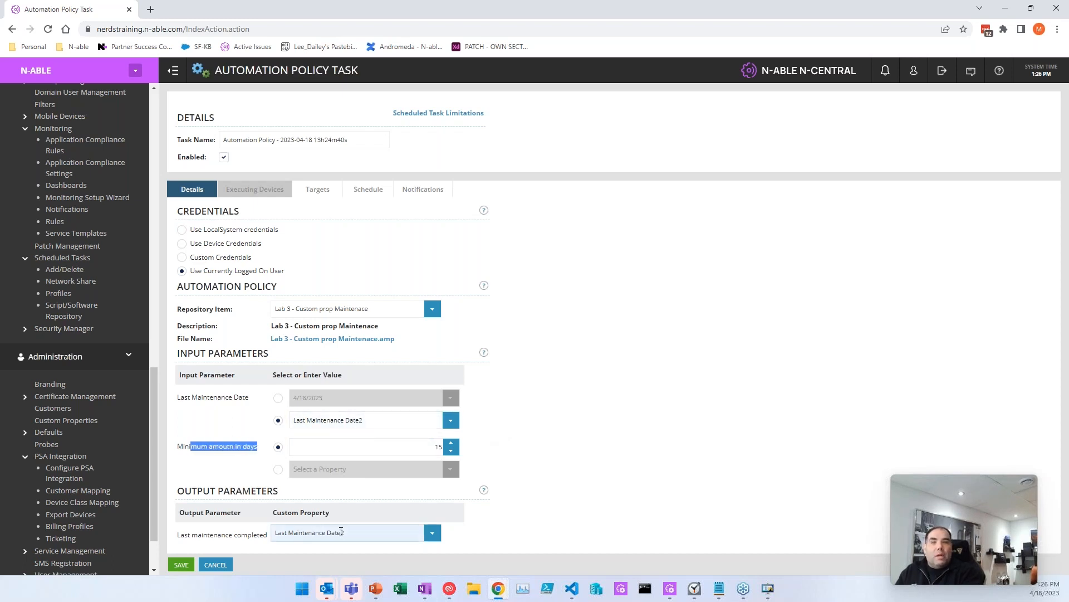
pyautogui.click(250, 462)
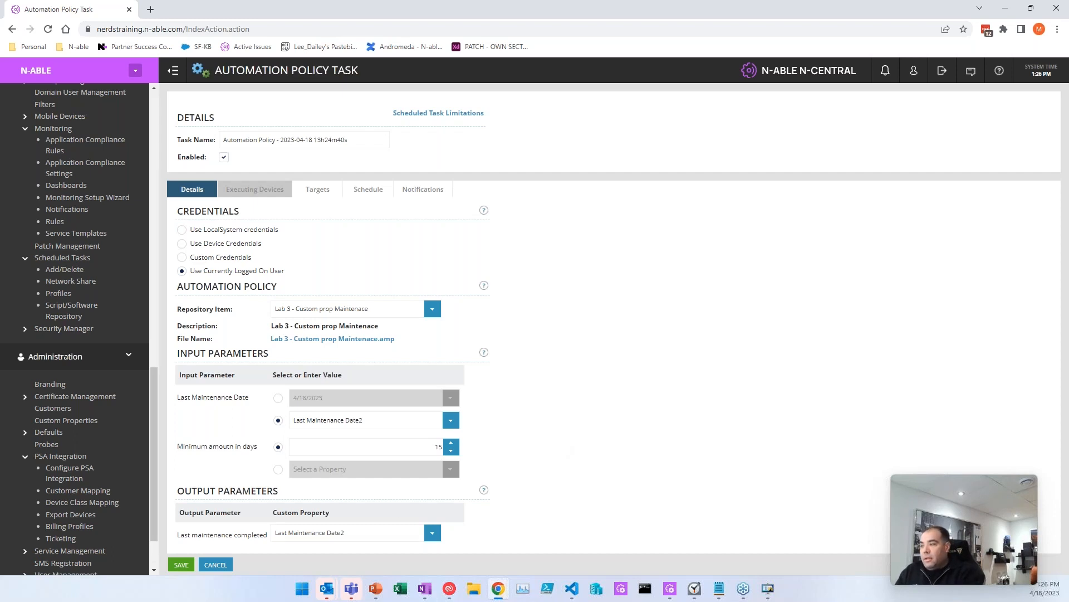
pyautogui.hotkey('alt', 'Tab')
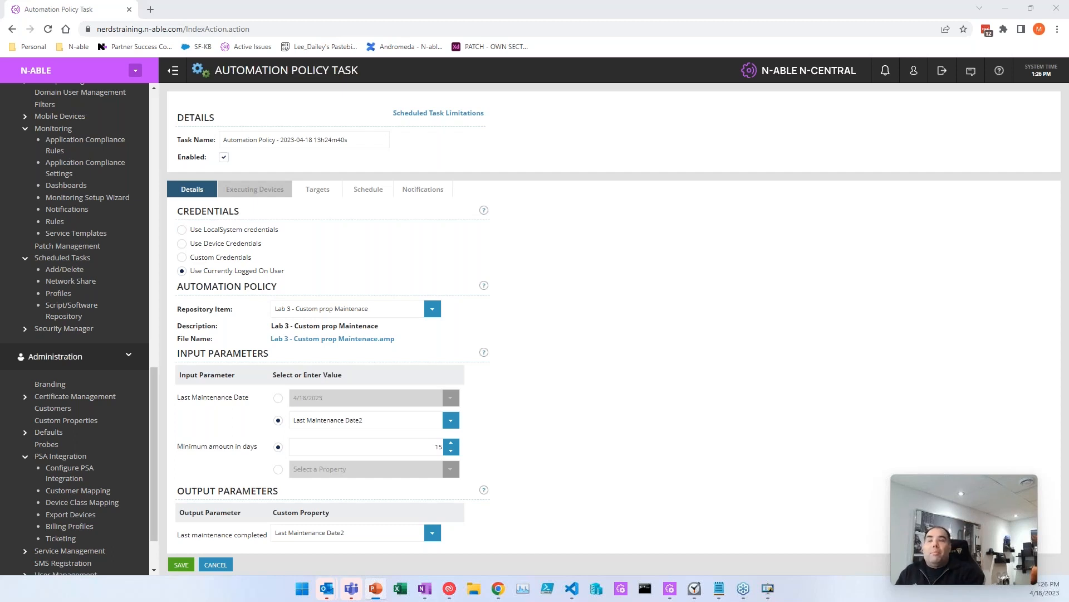
pyautogui.scroll(4, 60, 226)
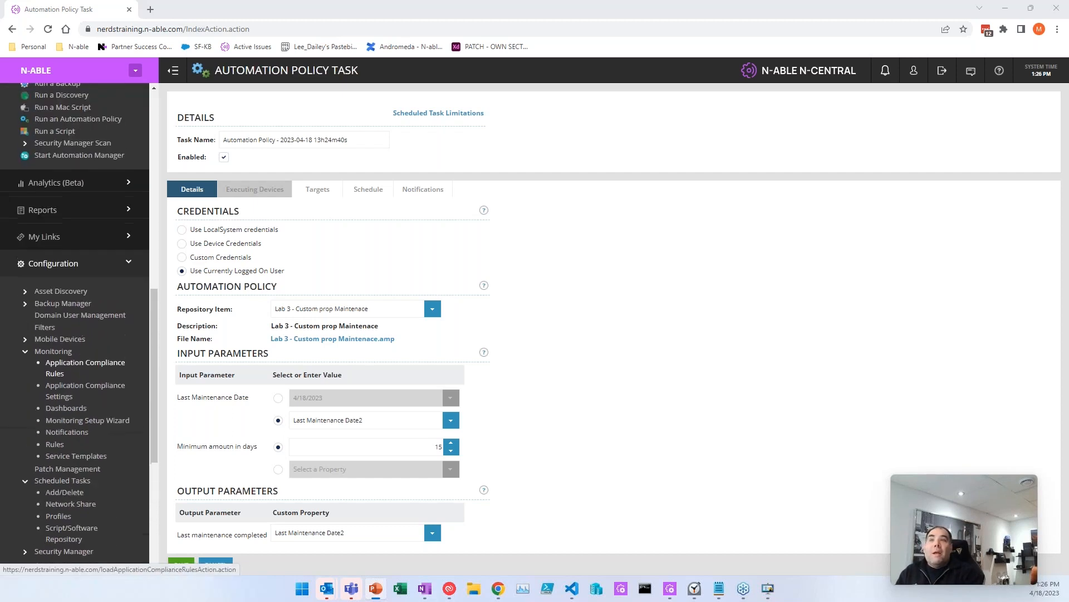
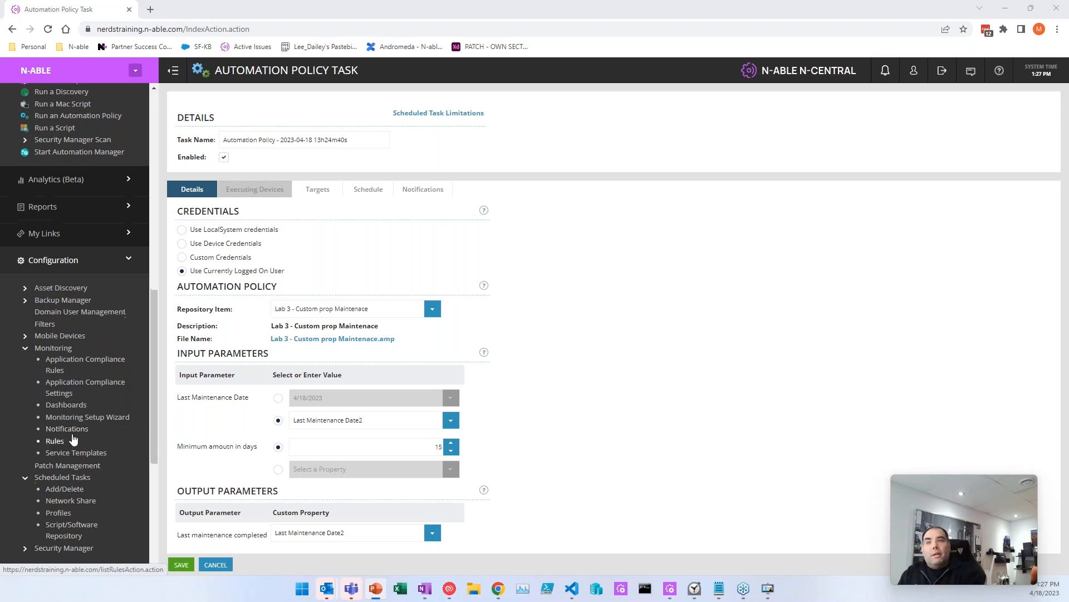
# Step: Open Administration > Custom Properties and scroll down to the patch day entries
pyautogui.scroll(-4, 61, 445)
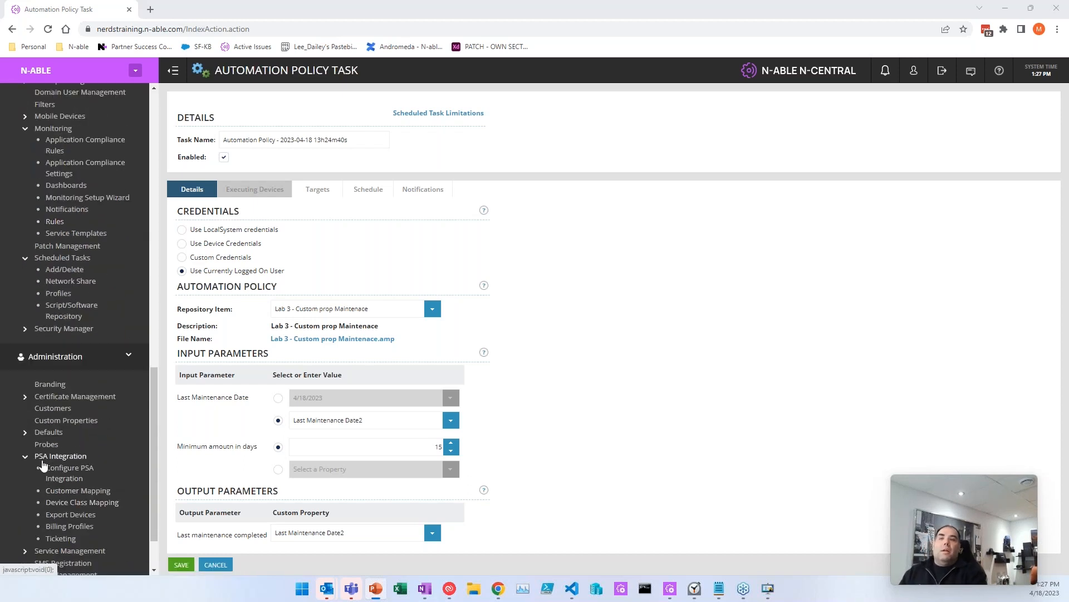
pyautogui.click(63, 422)
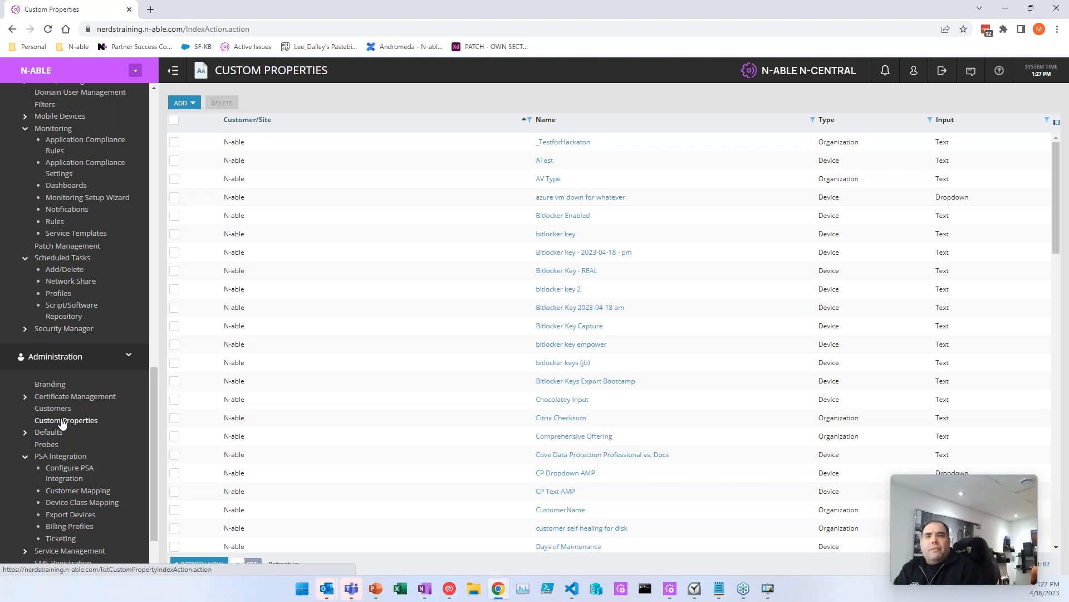
pyautogui.scroll(-10, 349, 247)
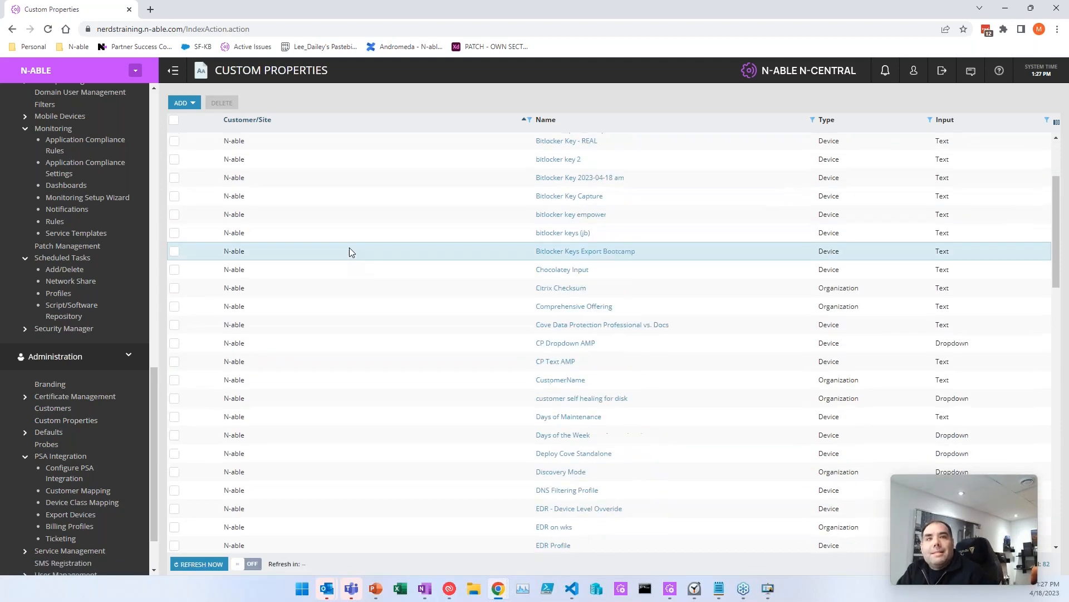
pyautogui.scroll(-6, 349, 249)
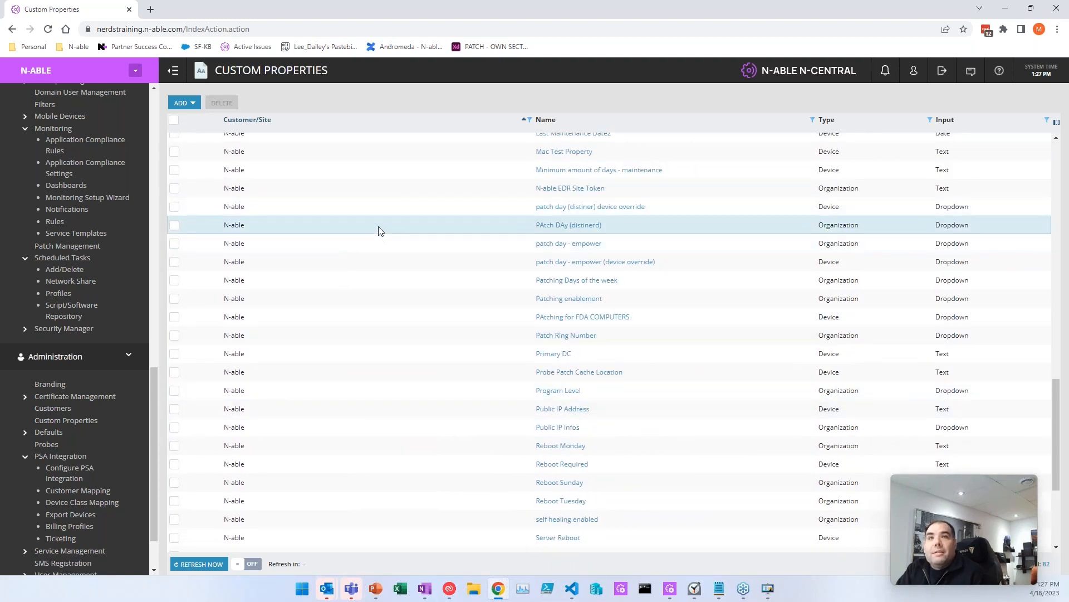
pyautogui.moveTo(821, 211)
pyautogui.mouseDown()
pyautogui.moveTo(873, 214)
pyautogui.moveTo(873, 225)
pyautogui.moveTo(806, 223)
pyautogui.mouseUp()
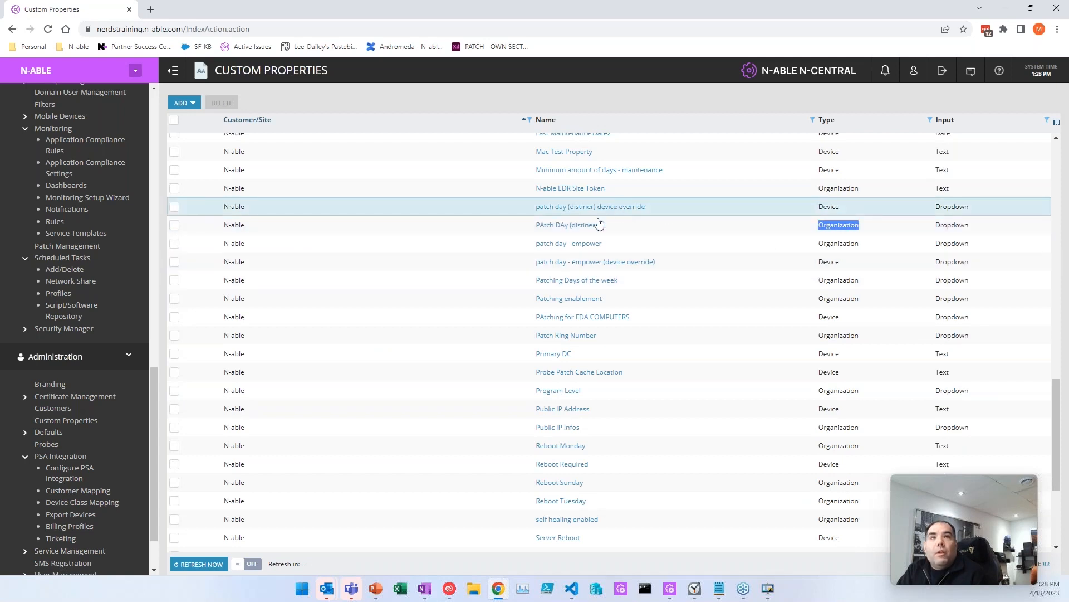
pyautogui.click(884, 231)
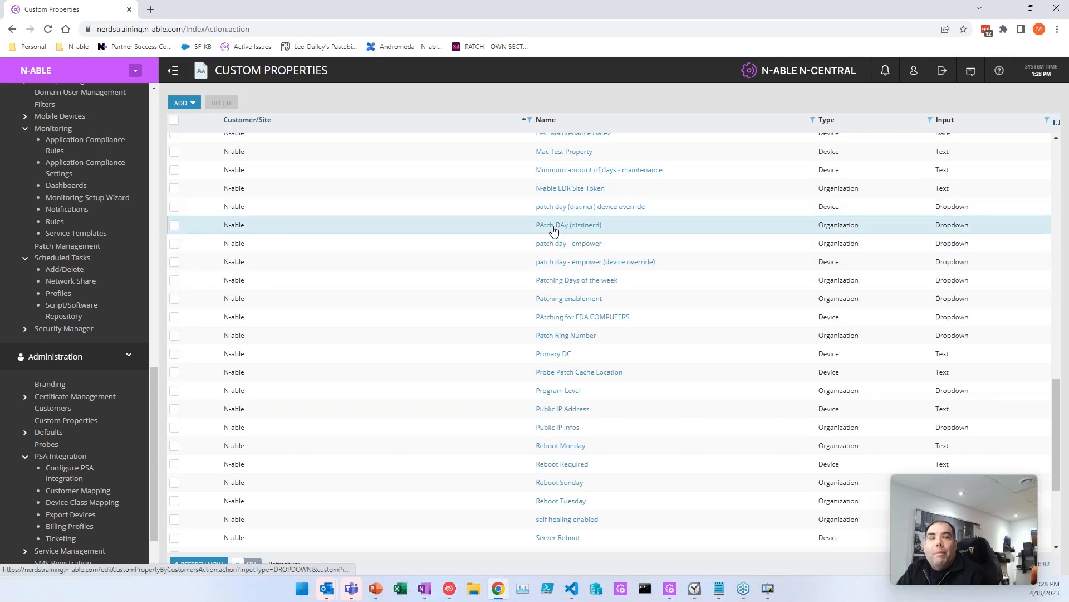
# Step: Open the PAtch DAy (distinerd) property and review its dropdown values
pyautogui.click(554, 225)
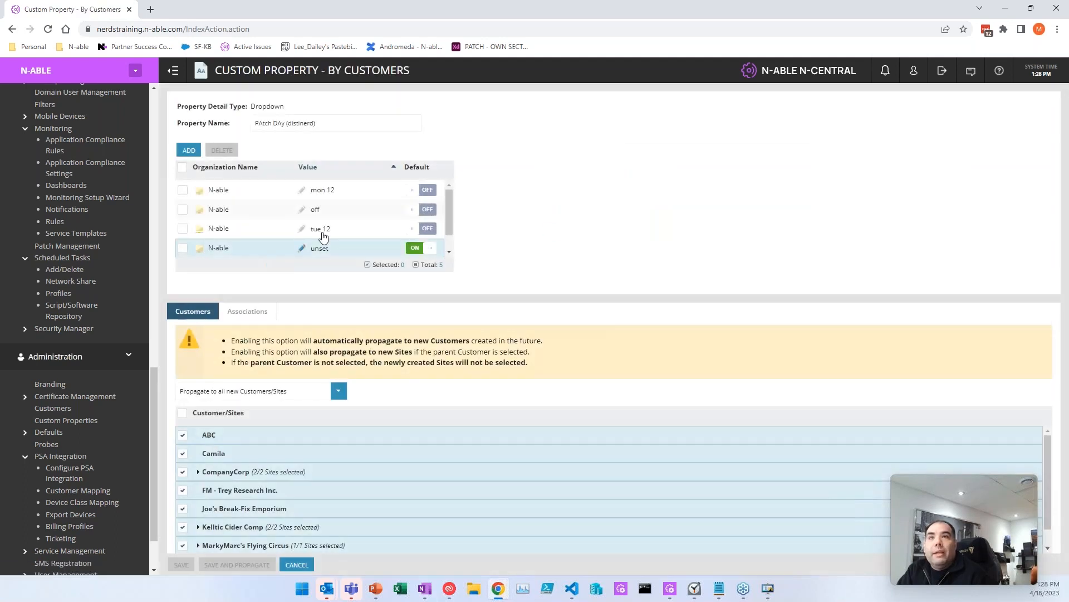
pyautogui.scroll(-1, 332, 245)
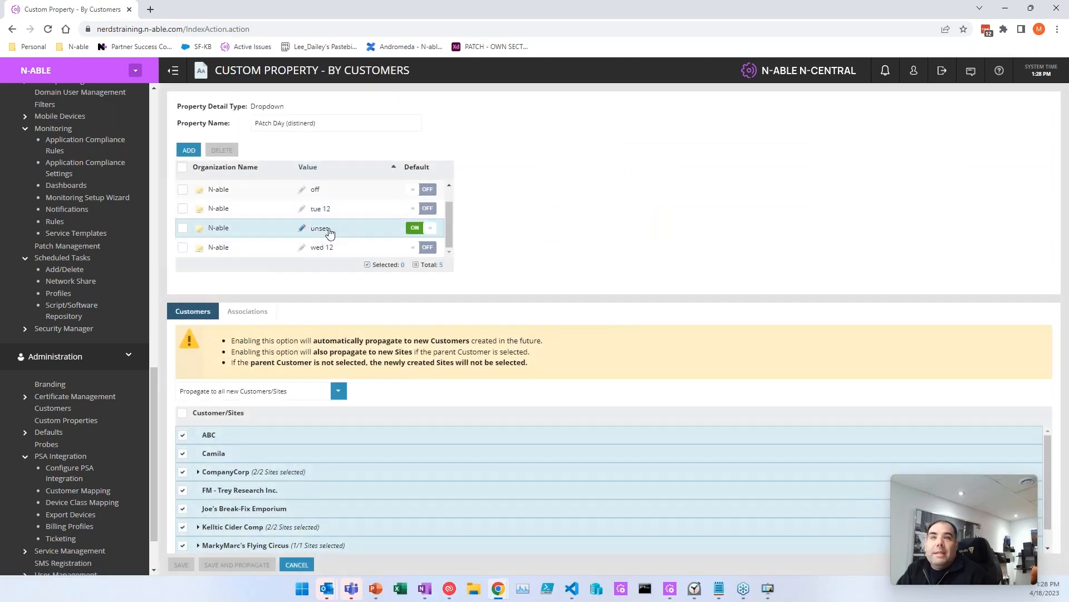
pyautogui.scroll(1, 322, 234)
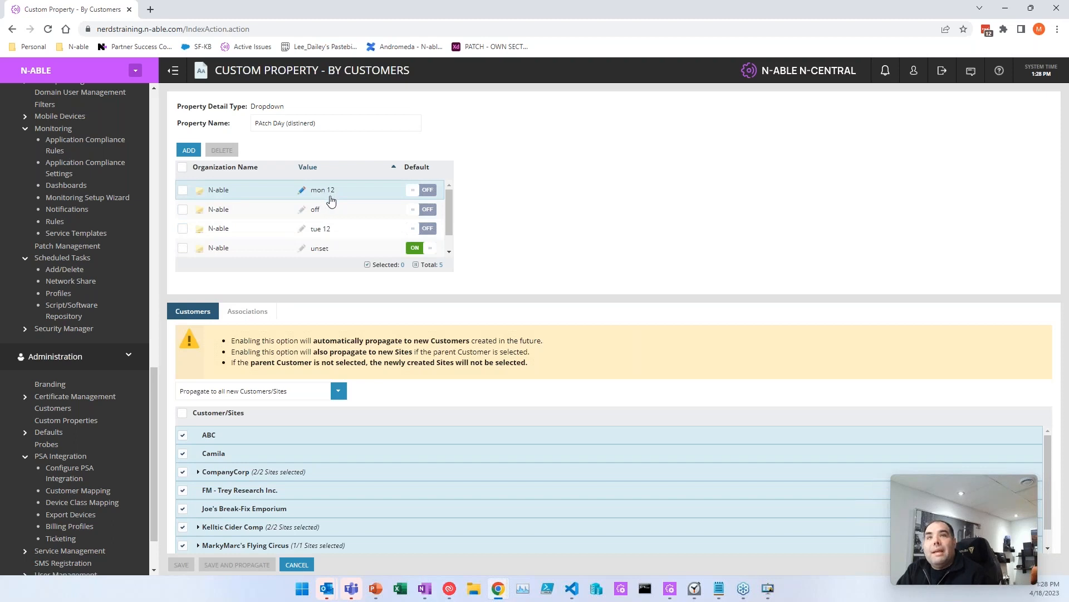
pyautogui.scroll(-1, 351, 228)
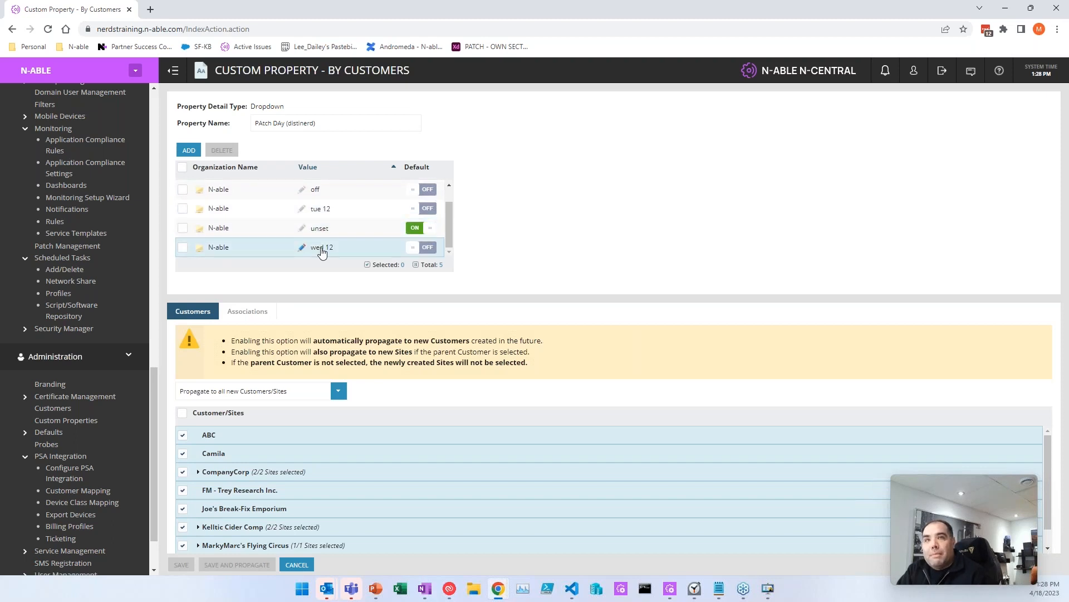
pyautogui.scroll(1, 322, 239)
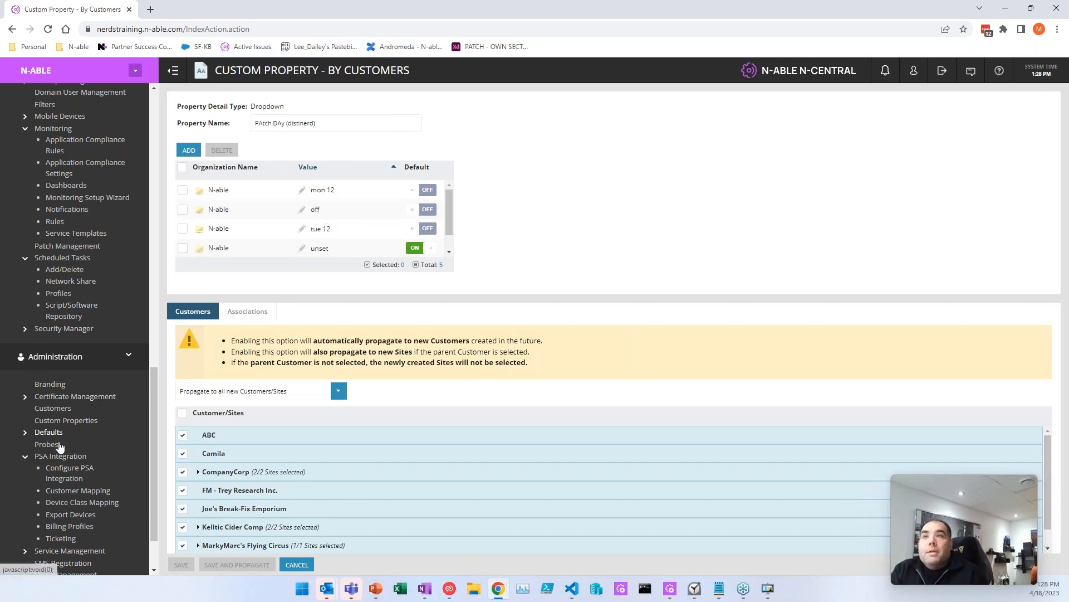
# Step: Show the Flying Circus customer's custom properties (PAtch DAy set to tue 12), then return to Custom Properties
pyautogui.click(64, 412)
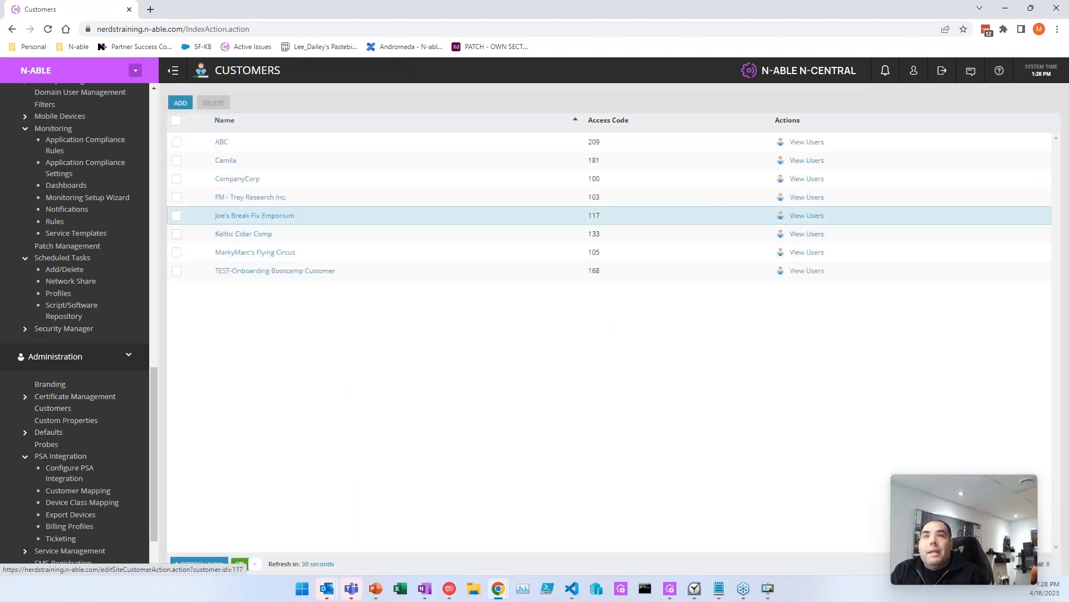
pyautogui.click(242, 252)
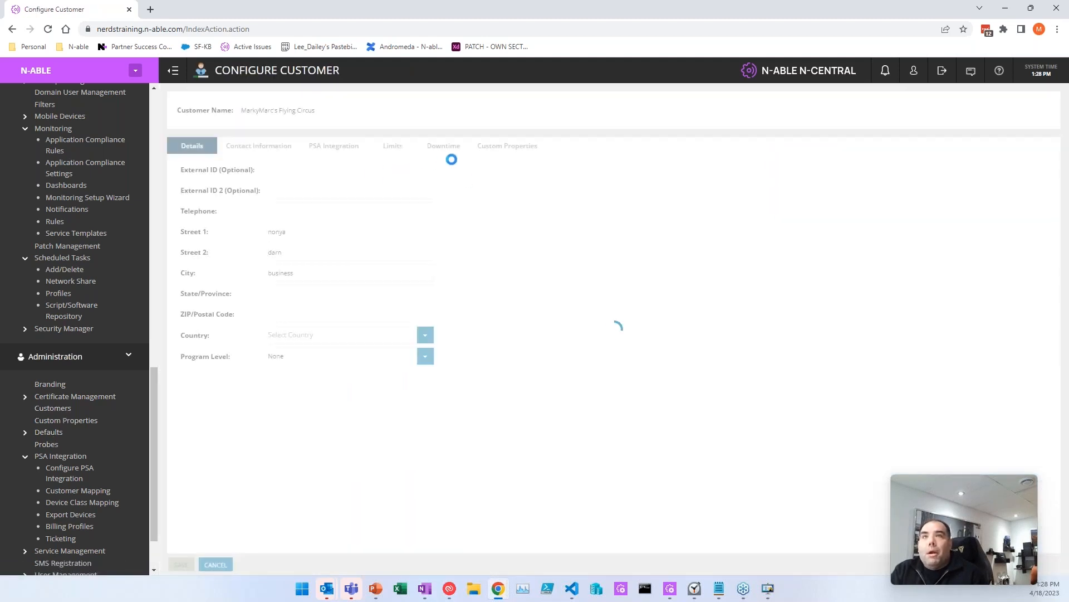
pyautogui.click(510, 147)
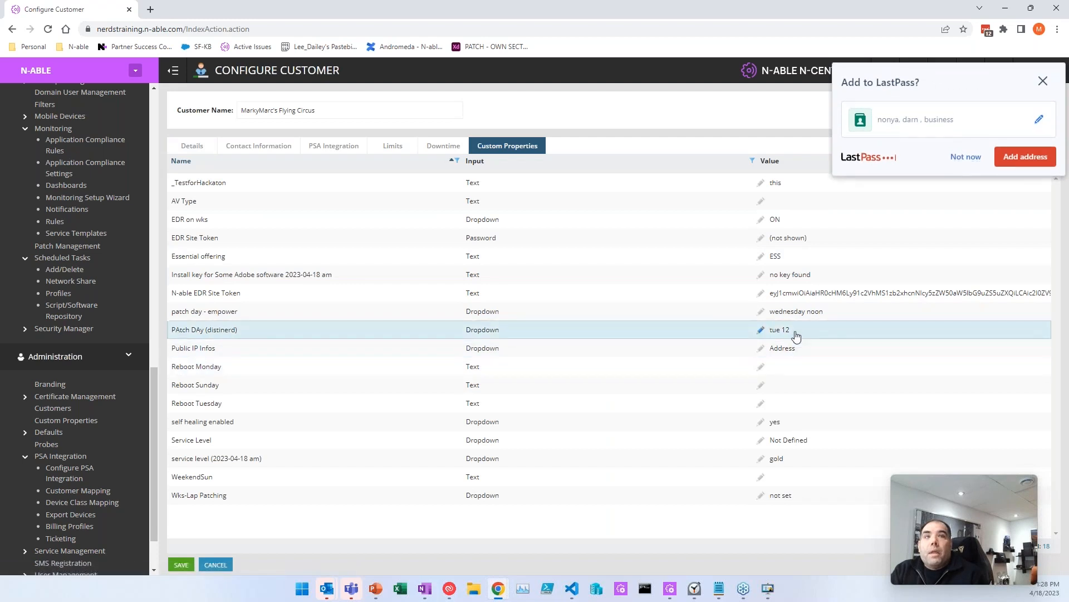
pyautogui.click(966, 156)
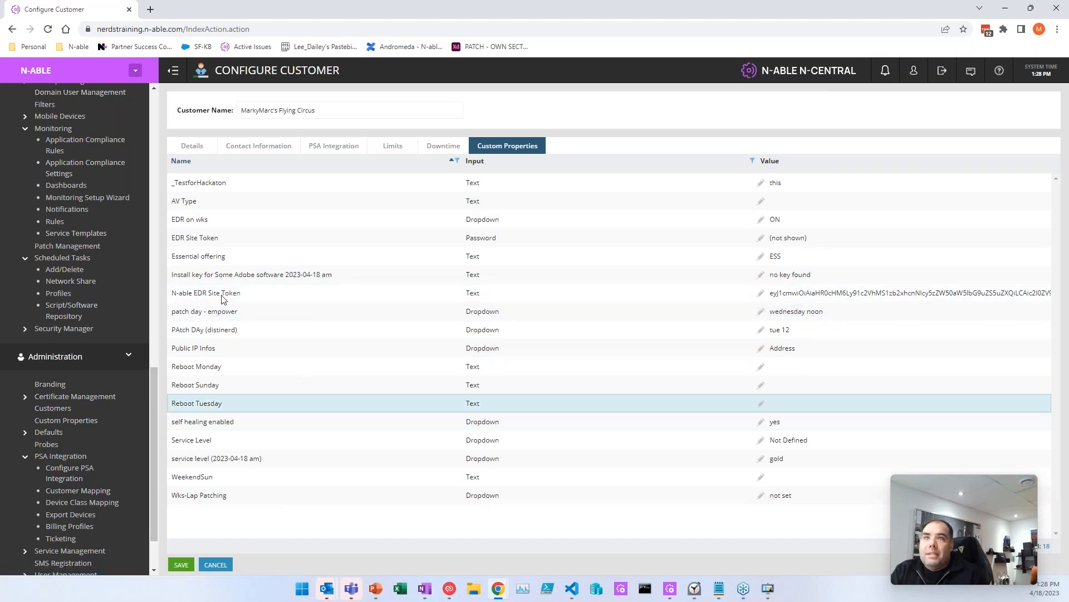
pyautogui.click(56, 422)
pyautogui.scroll(-13, 409, 335)
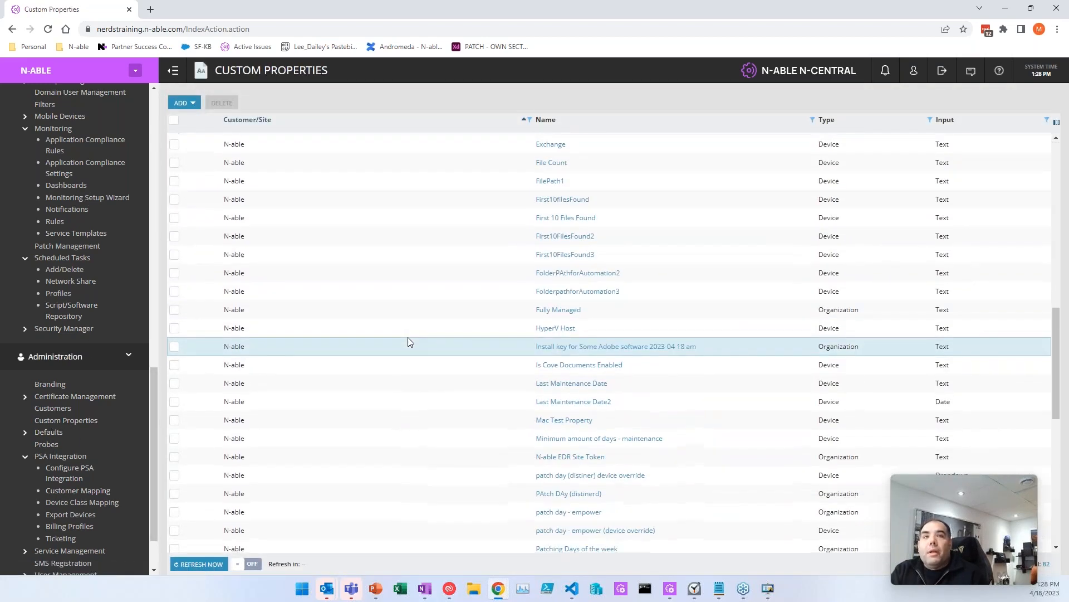
# Step: Point out the Organization-type patch rows and open patch day (distiner) device override
pyautogui.scroll(-3, 407, 339)
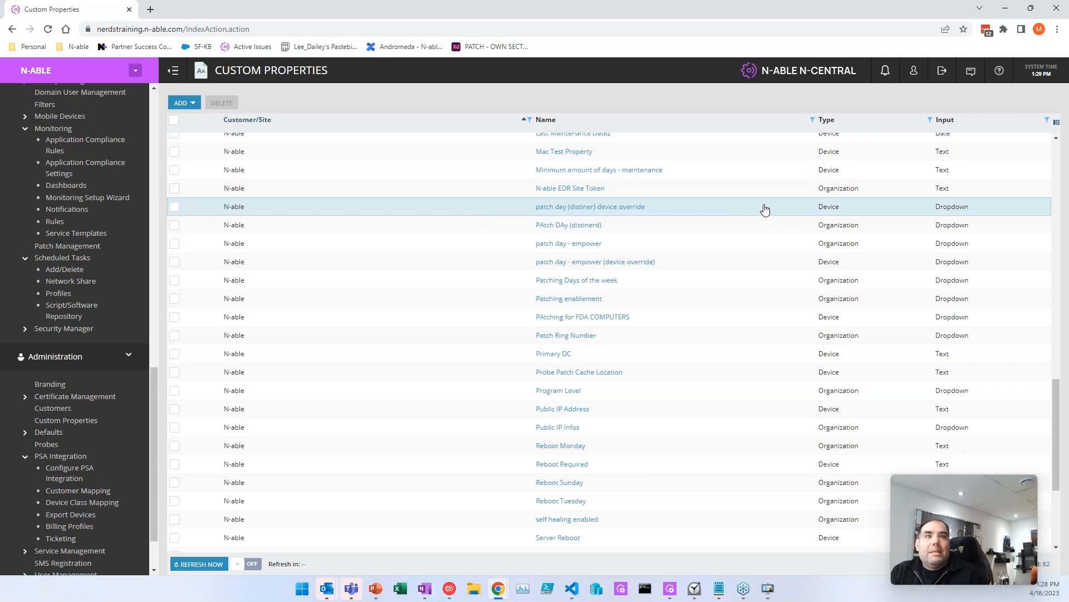
pyautogui.doubleClick(837, 225)
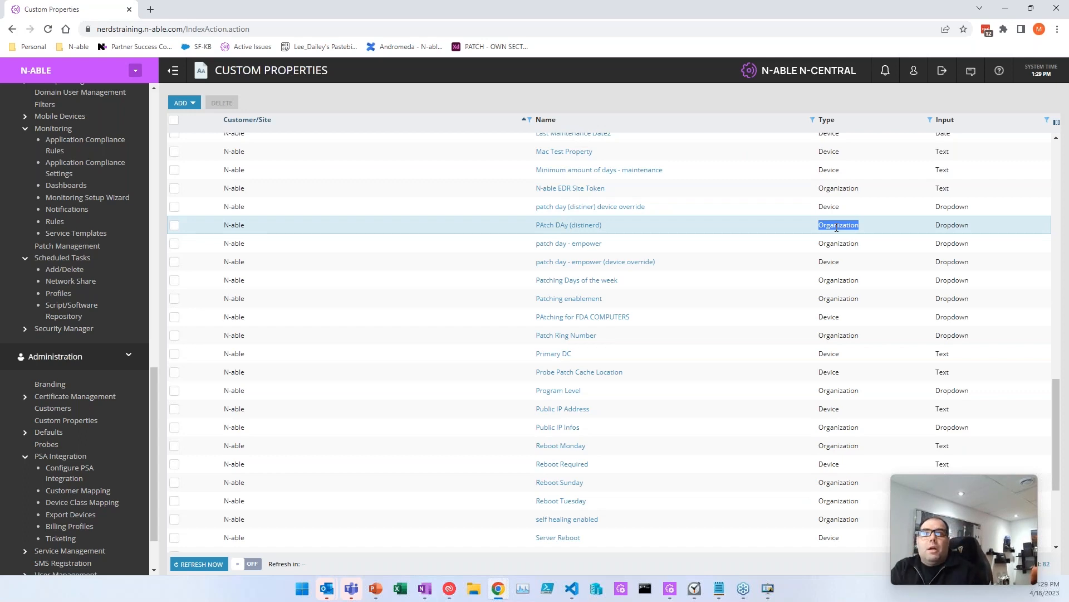
pyautogui.doubleClick(837, 242)
pyautogui.doubleClick(839, 219)
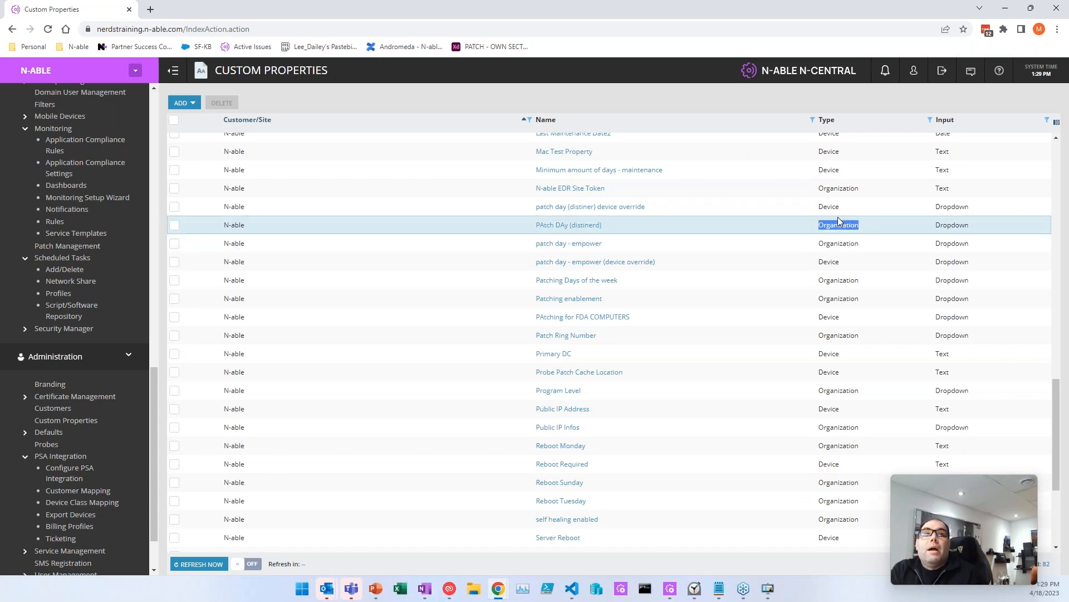
pyautogui.click(829, 210)
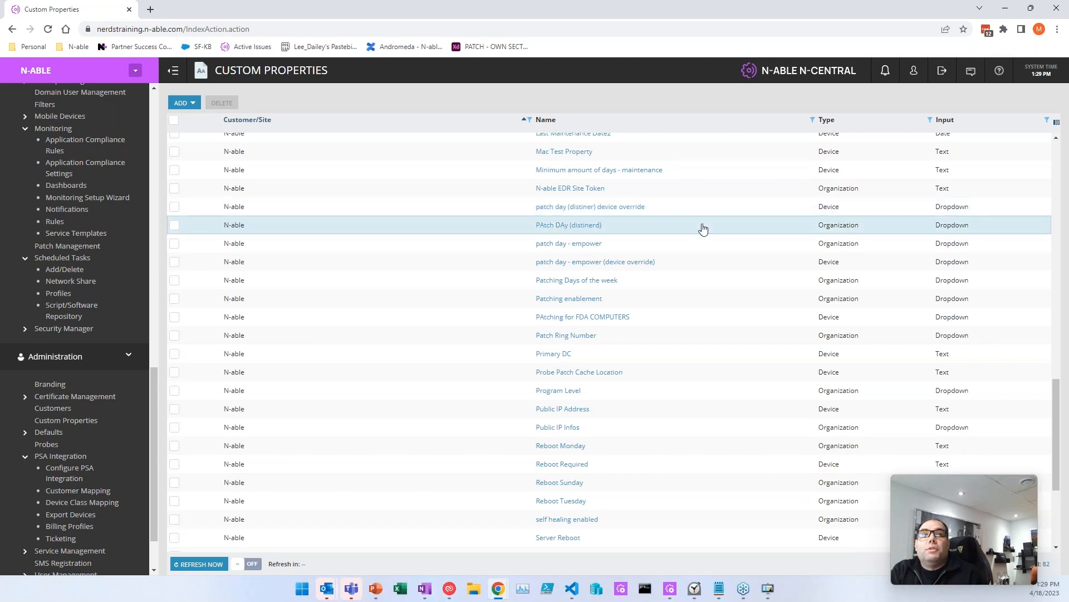
pyautogui.click(626, 208)
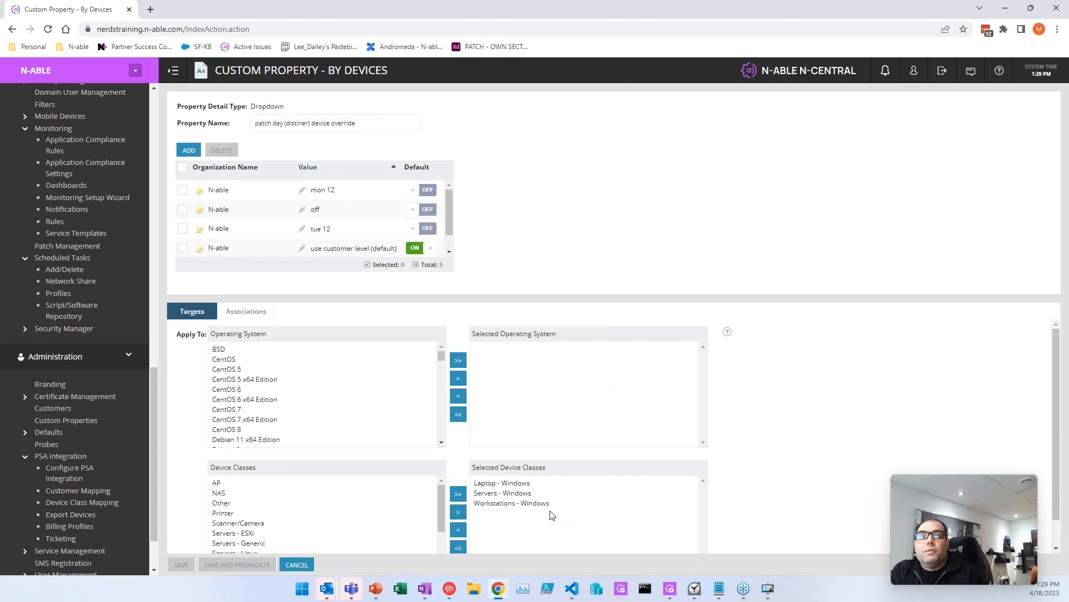
pyautogui.scroll(-1, 337, 223)
pyautogui.scroll(-1, 338, 224)
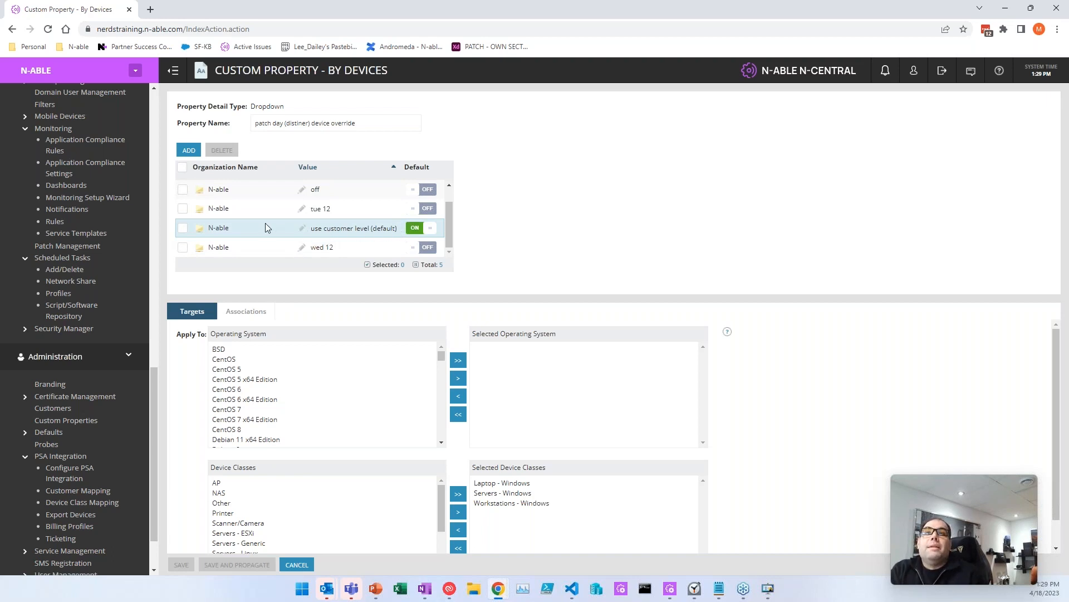
pyautogui.scroll(1, 265, 225)
pyautogui.scroll(-1, 311, 223)
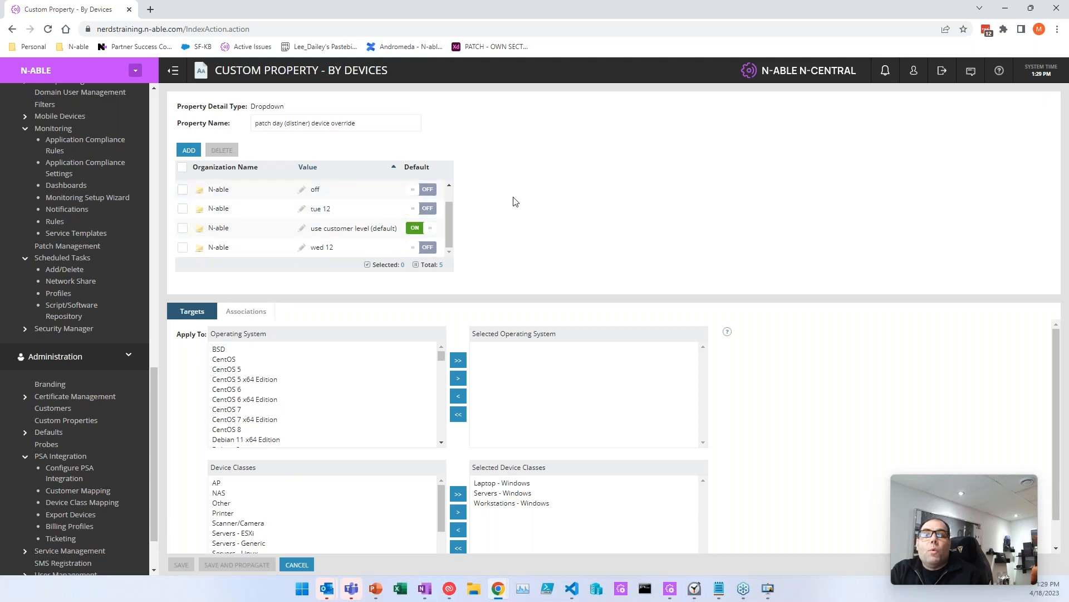
pyautogui.scroll(1, 346, 212)
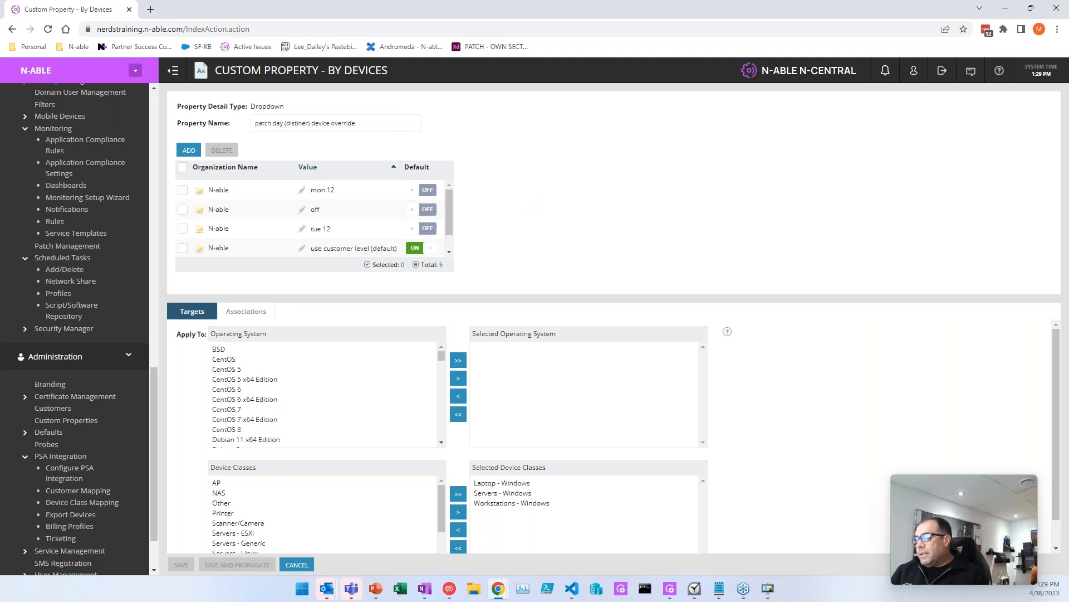
pyautogui.hotkey('alt', 'Tab')
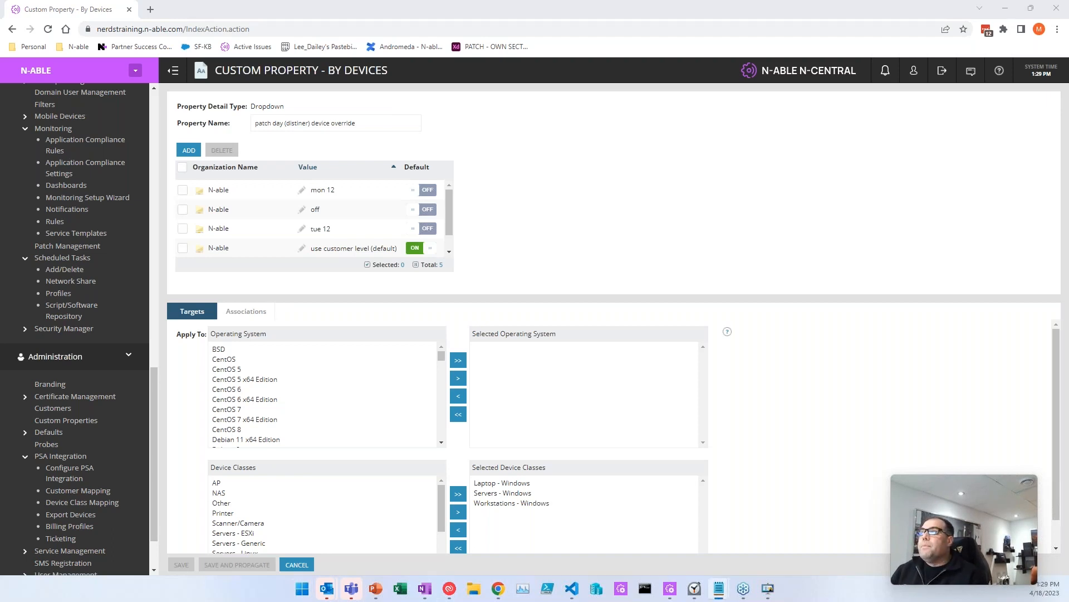
pyautogui.moveTo(0, 240); pyautogui.dragTo(926, 129)
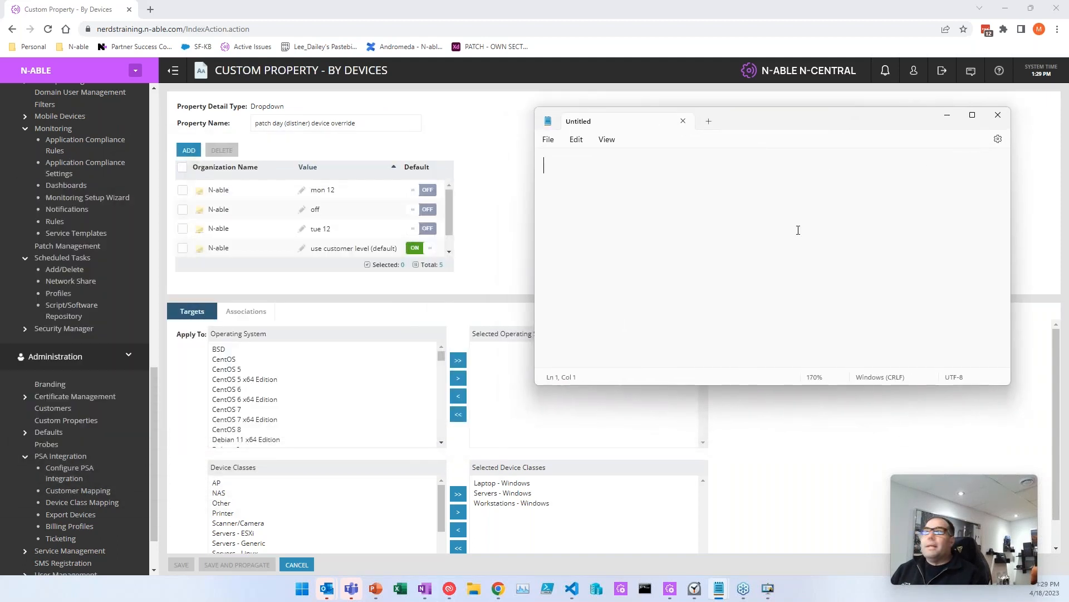
# Step: List 'Schedule 1 - do not patch (off)', 'Schedule 2 - monday at noon' and 'Schedule 3 - Tuesday at noon'
pyautogui.write('Sche')
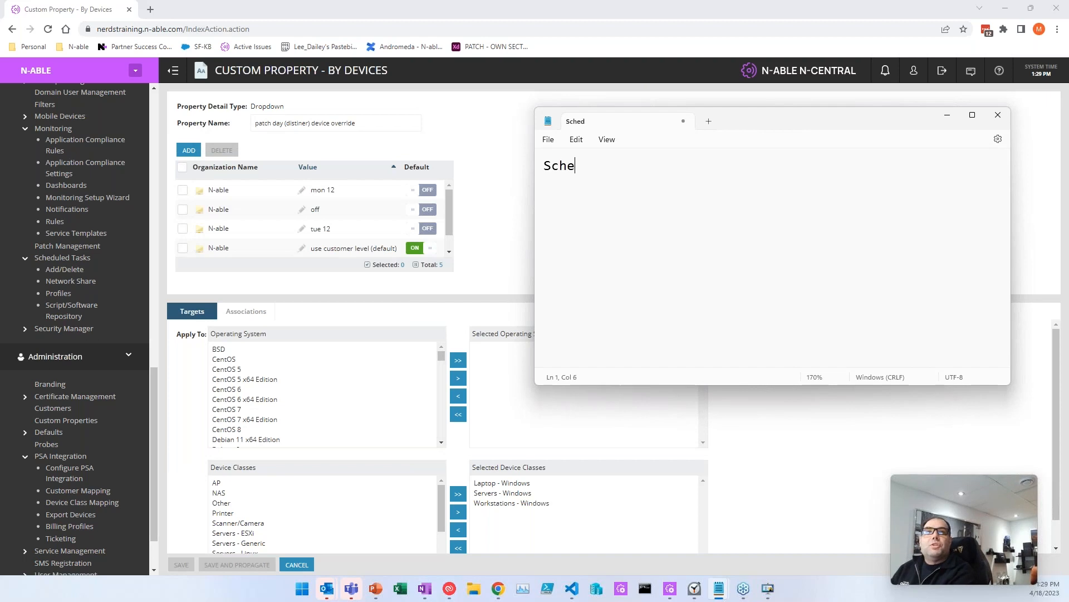
pyautogui.write('dule 1 - do not patch (off)')
pyautogui.press('Return')
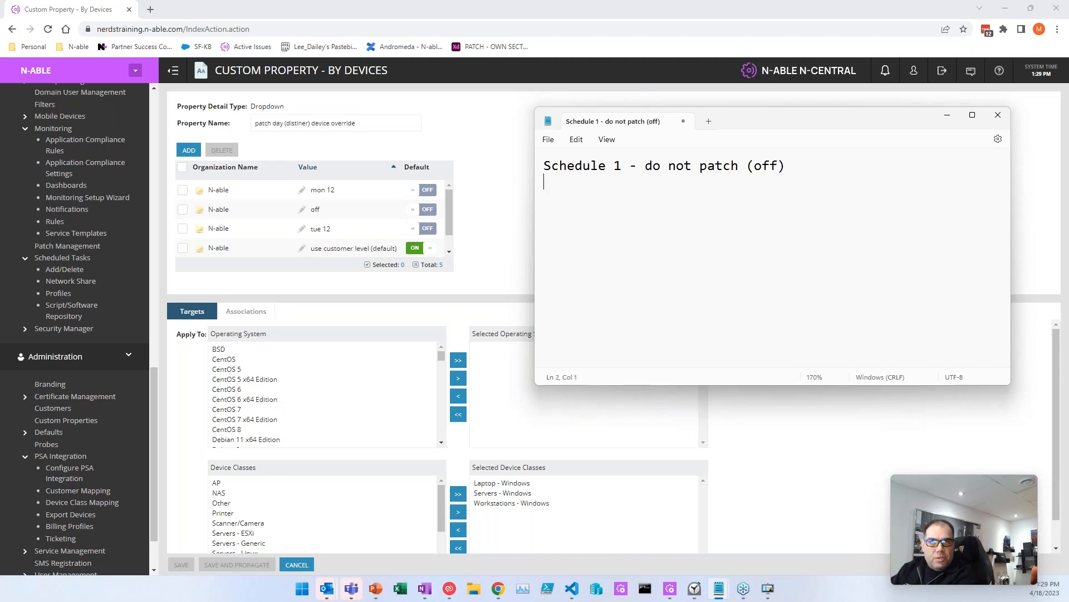
pyautogui.write('Schedule 2 - ')
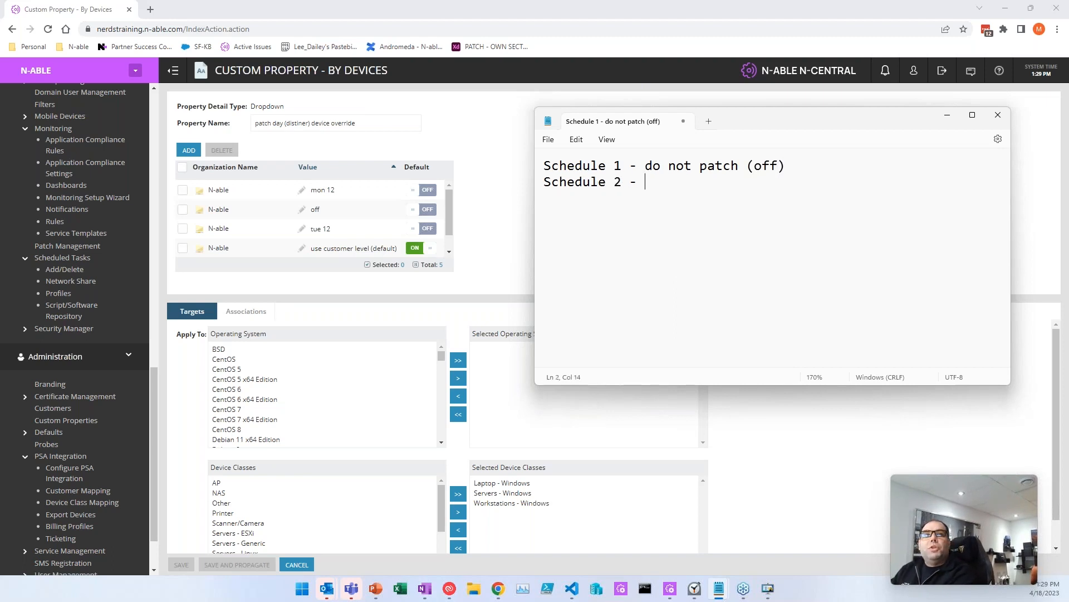
pyautogui.write('everyon')
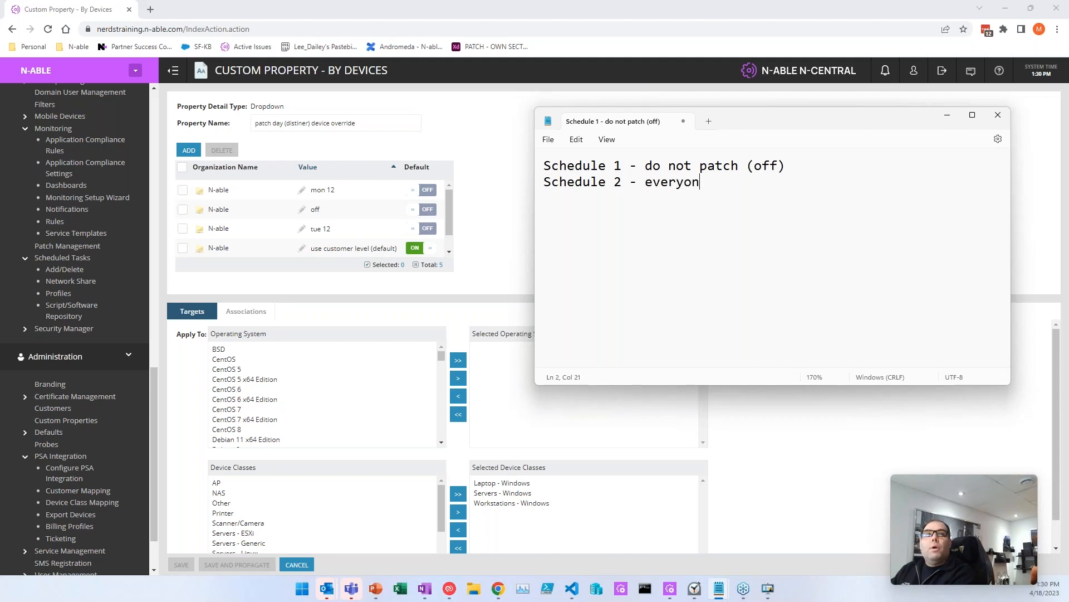
pyautogui.write('e monday at noon')
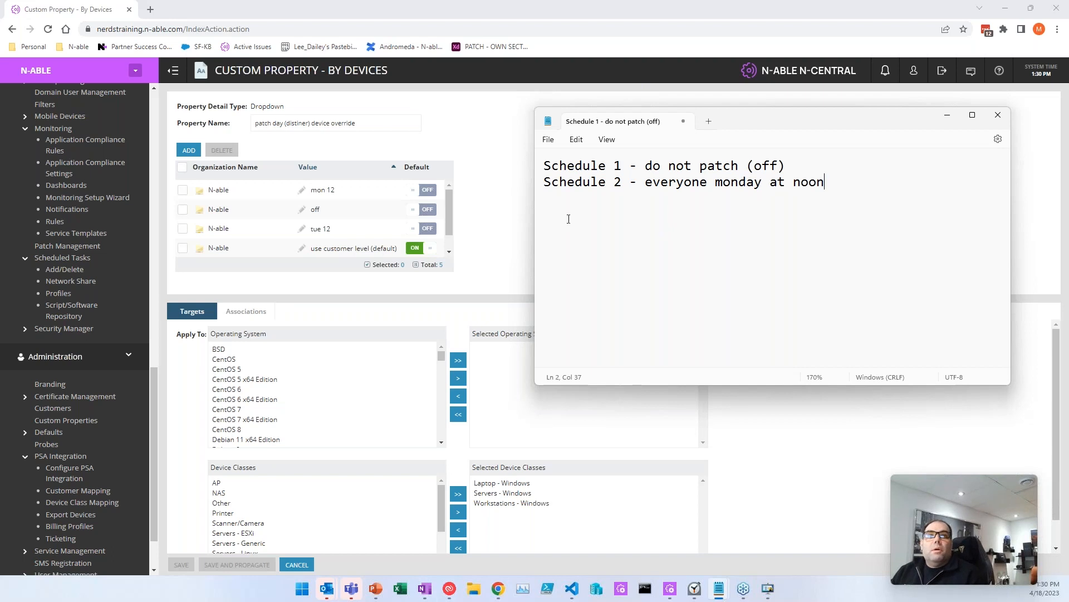
pyautogui.moveTo(533, 216); pyautogui.dragTo(361, 215)
pyautogui.click(518, 182)
pyautogui.doubleClick(518, 182)
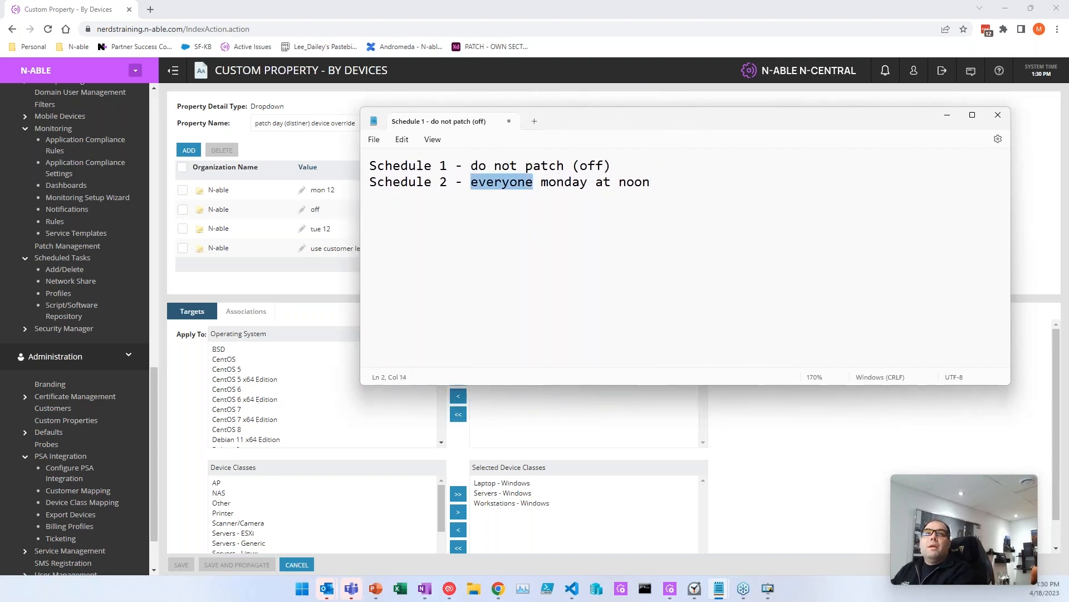
pyautogui.press('BackSpace')
pyautogui.press('Down')
pyautogui.write('Sche')
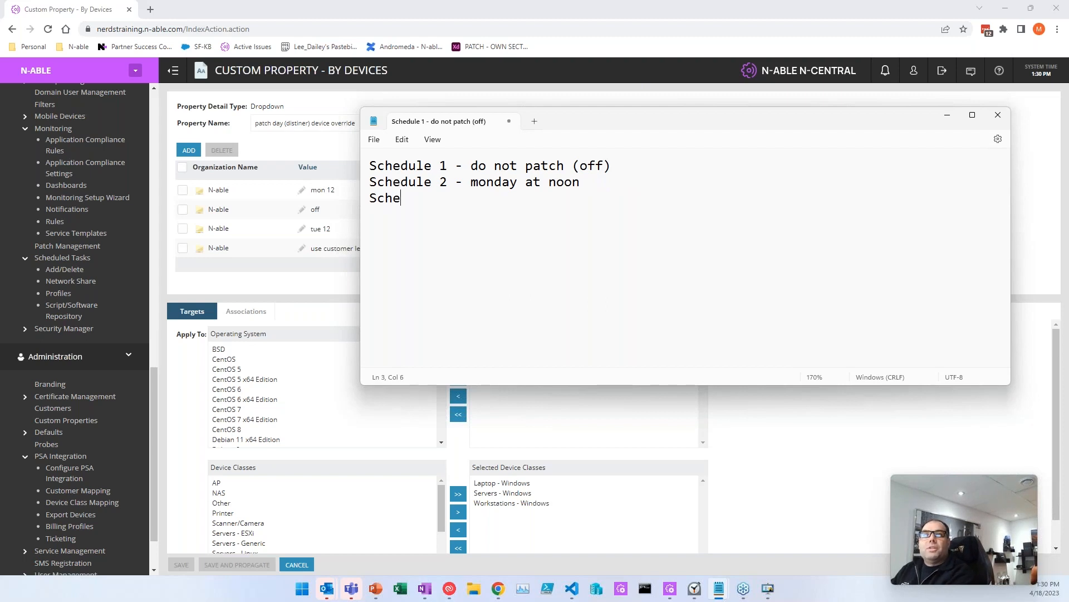
pyautogui.write('dule 3 - ')
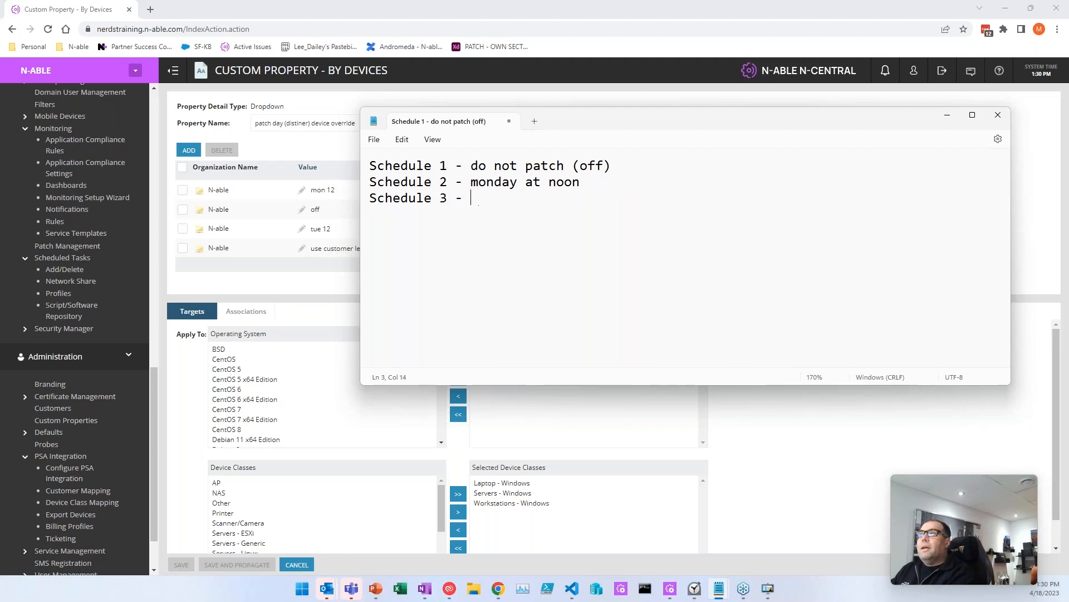
pyautogui.write('Tuesday at noon')
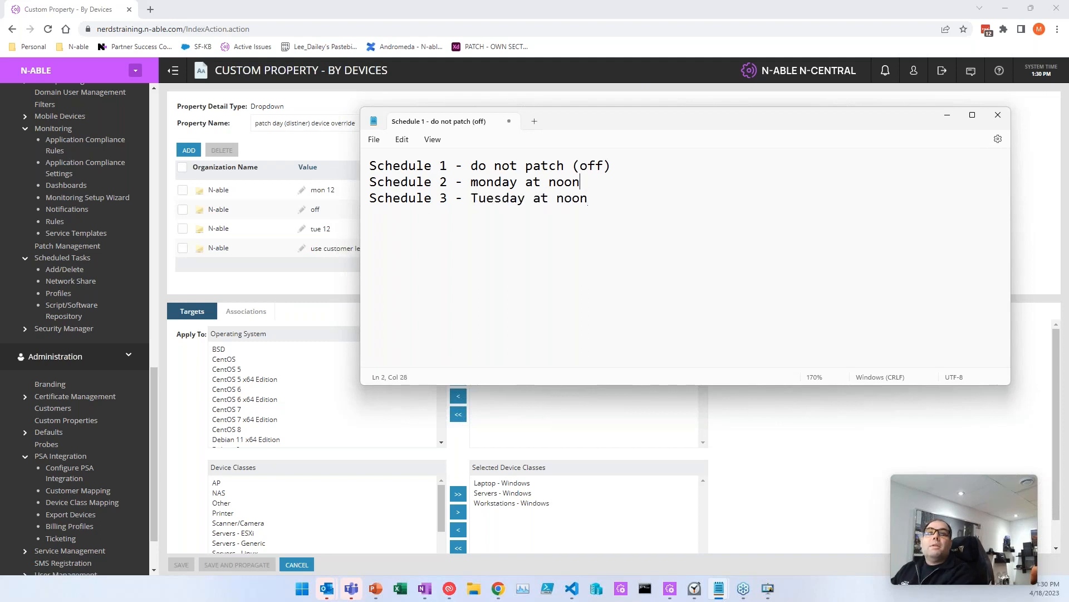
# Step: Under Schedule 2, add 'customer property = monday12' and '- OR device property = monday12'
pyautogui.press('Return')
pyautogui.write('-')
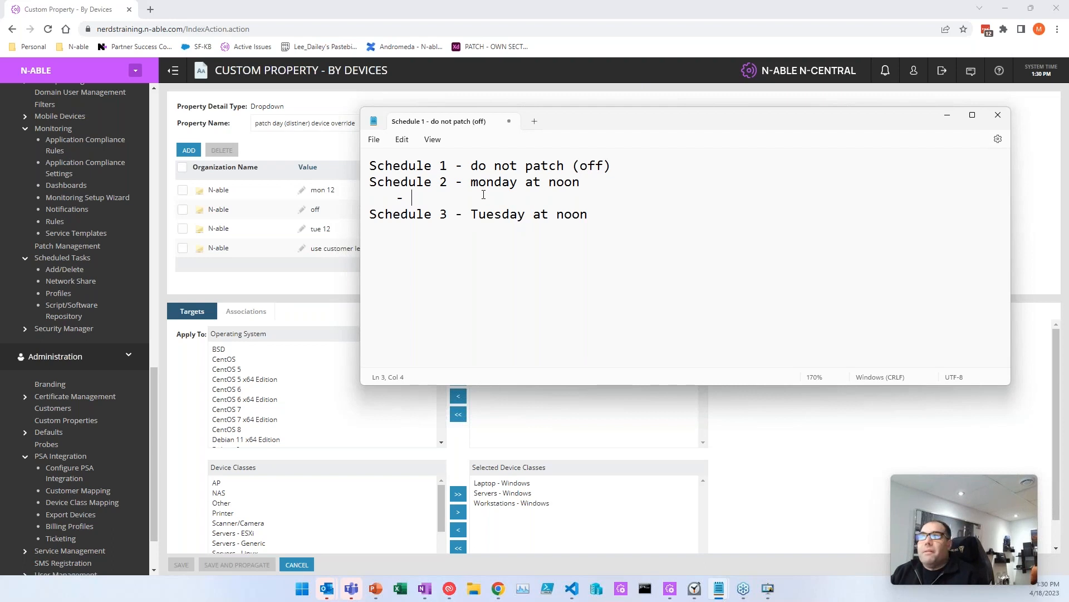
pyautogui.click(598, 282)
pyautogui.click(535, 203)
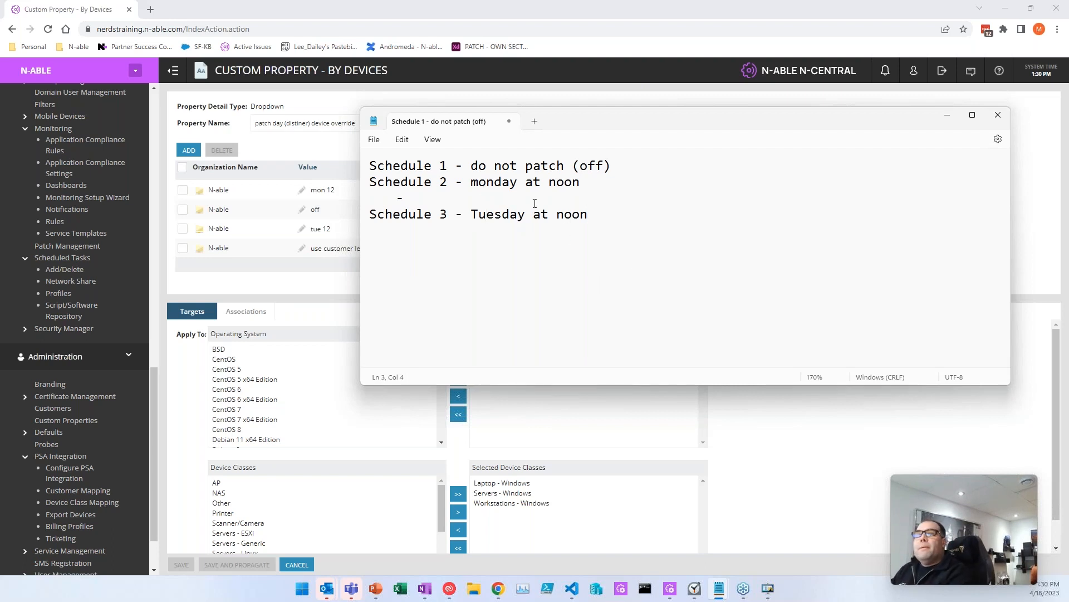
pyautogui.write('customer pr')
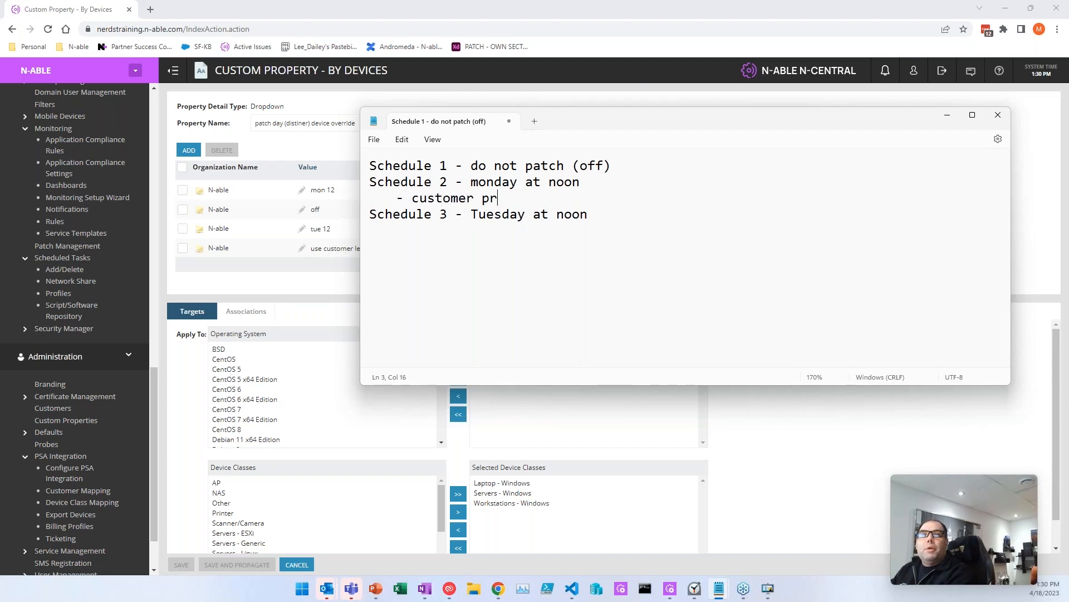
pyautogui.write('operty = m')
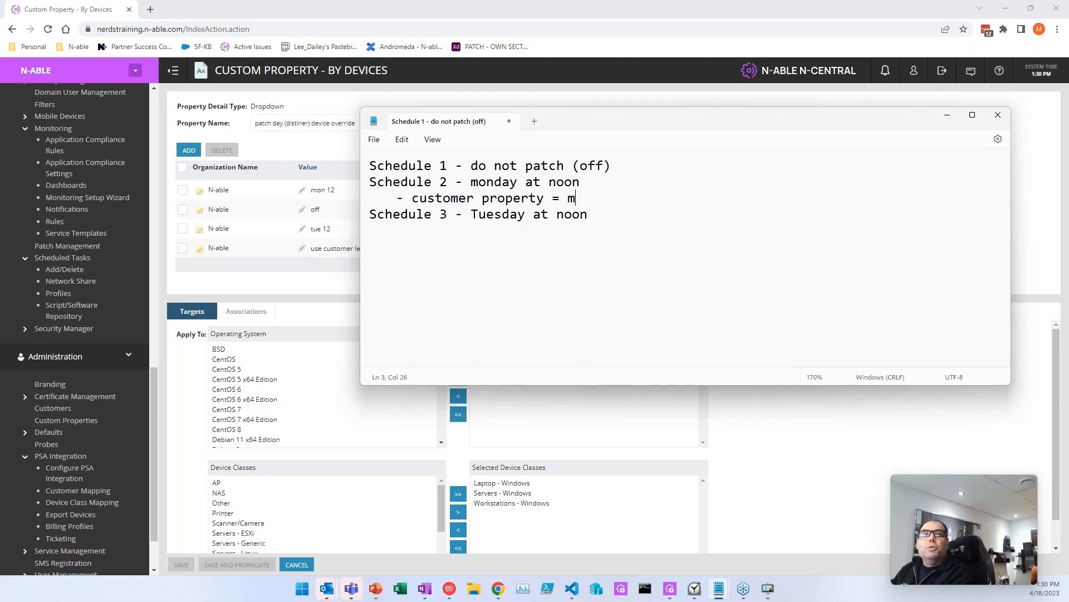
pyautogui.write('onday12')
pyautogui.press('Return')
pyautogui.press('Tab')
pyautogui.write('-')
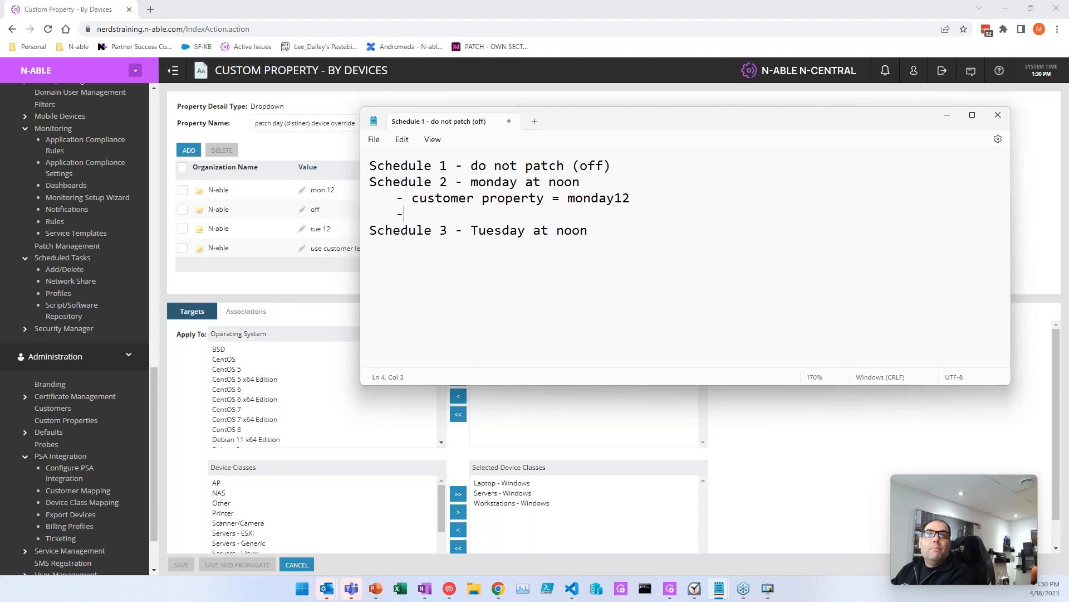
pyautogui.write(' OR de')
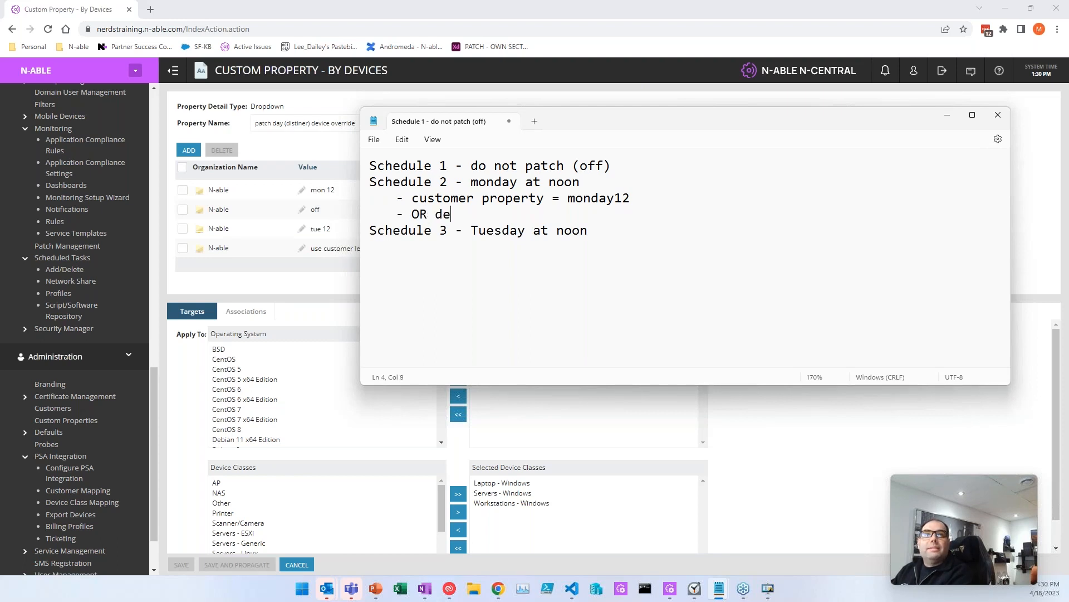
pyautogui.write('vice property = monday12')
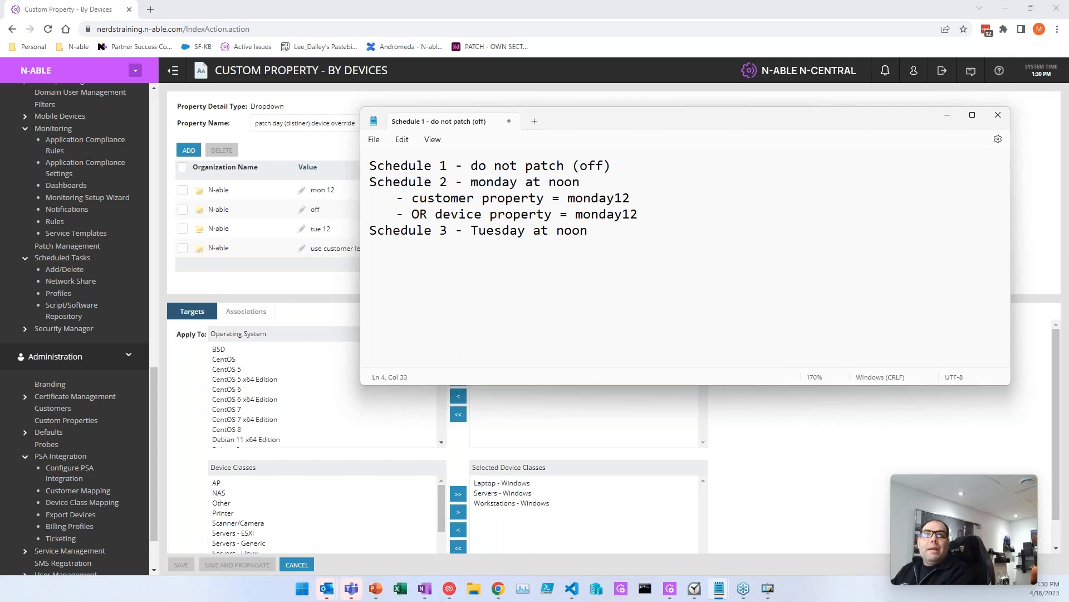
# Step: Append 'device property = "use customer default"' to the Schedule 2 customer property condition
pyautogui.hotkey('ctrl', 'shift', 'Left')
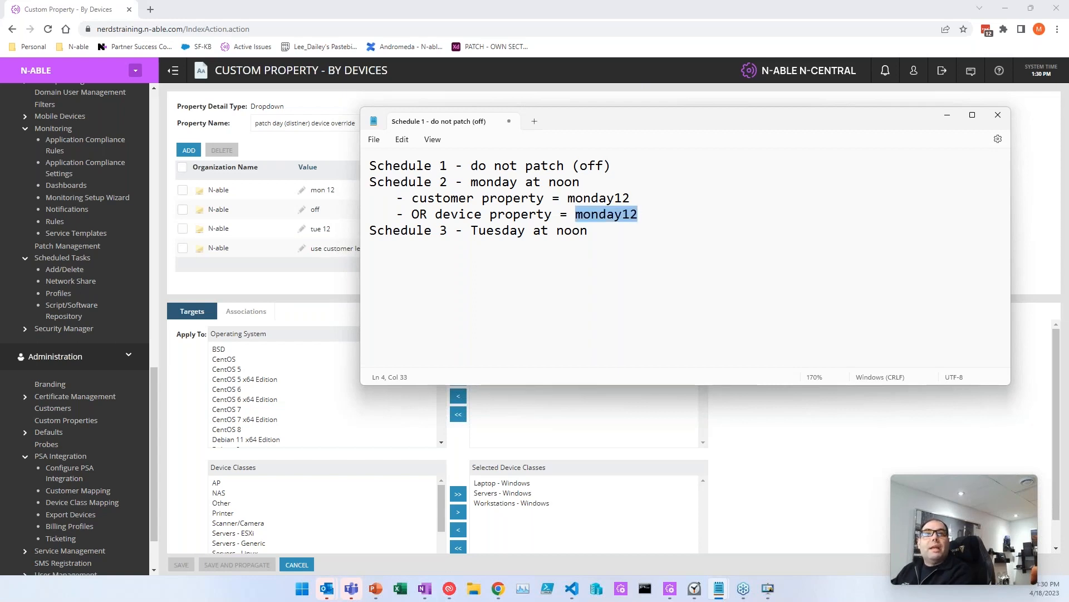
pyautogui.press('Down')
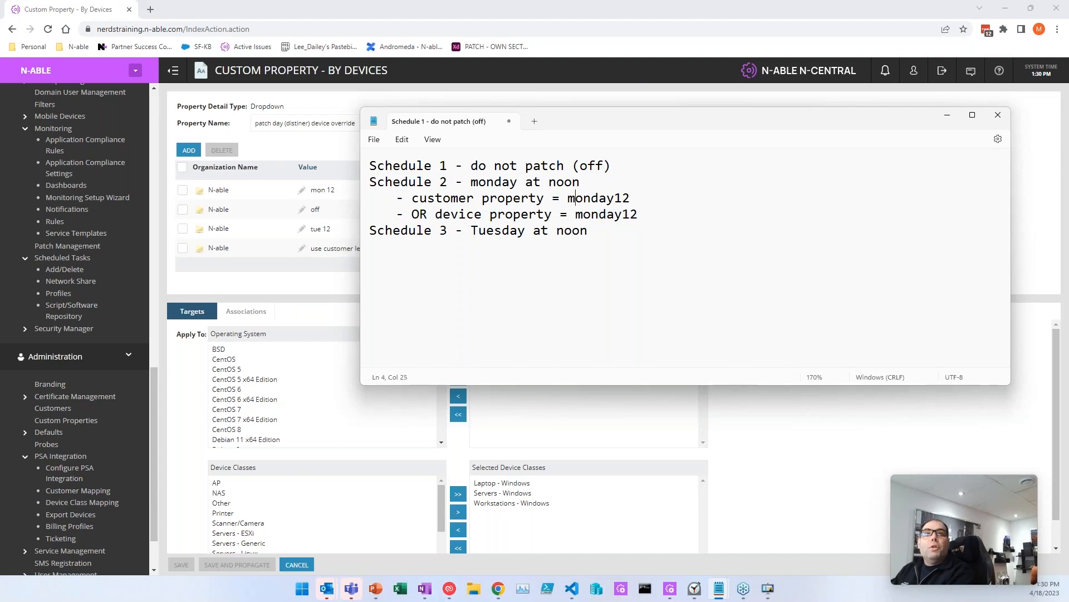
pyautogui.write('&')
pyautogui.press('Home')
pyautogui.hotkey('ctrl', 'shift', 'Right')
pyautogui.hotkey('ctrl', 'shift', 'Right')
pyautogui.hotkey('ctrl', 'shift', 'Right')
pyautogui.hotkey('ctrl', 'shift', 'Right')
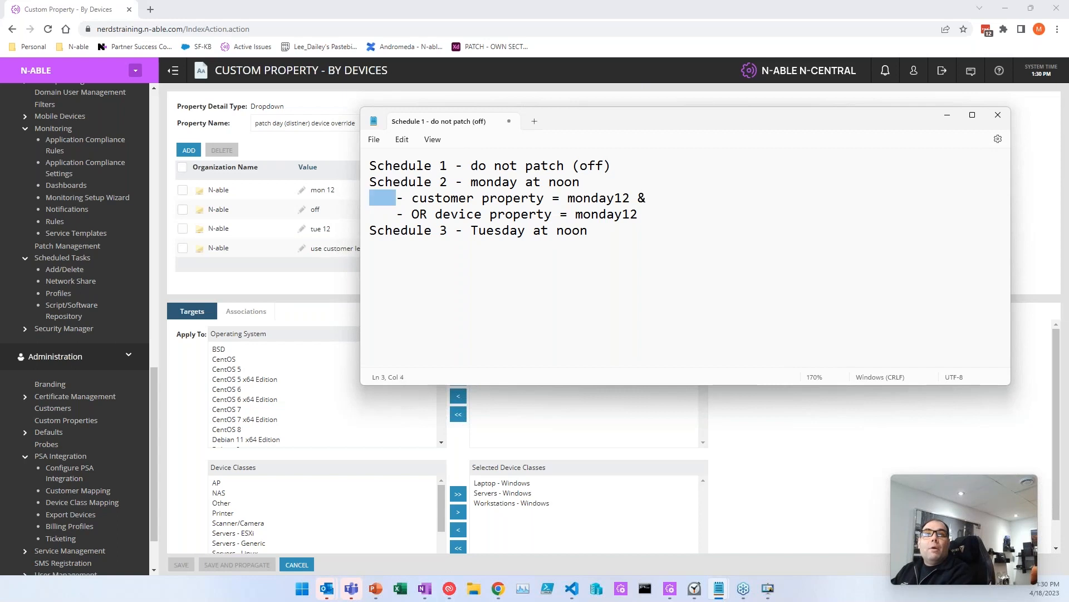
pyautogui.press('End')
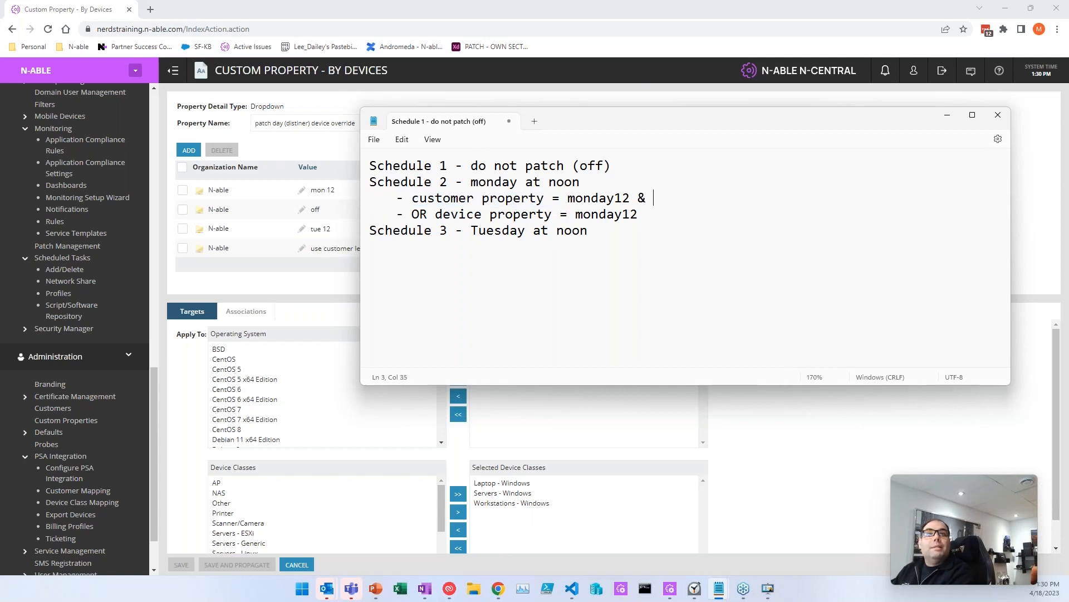
pyautogui.write('device property = "use')
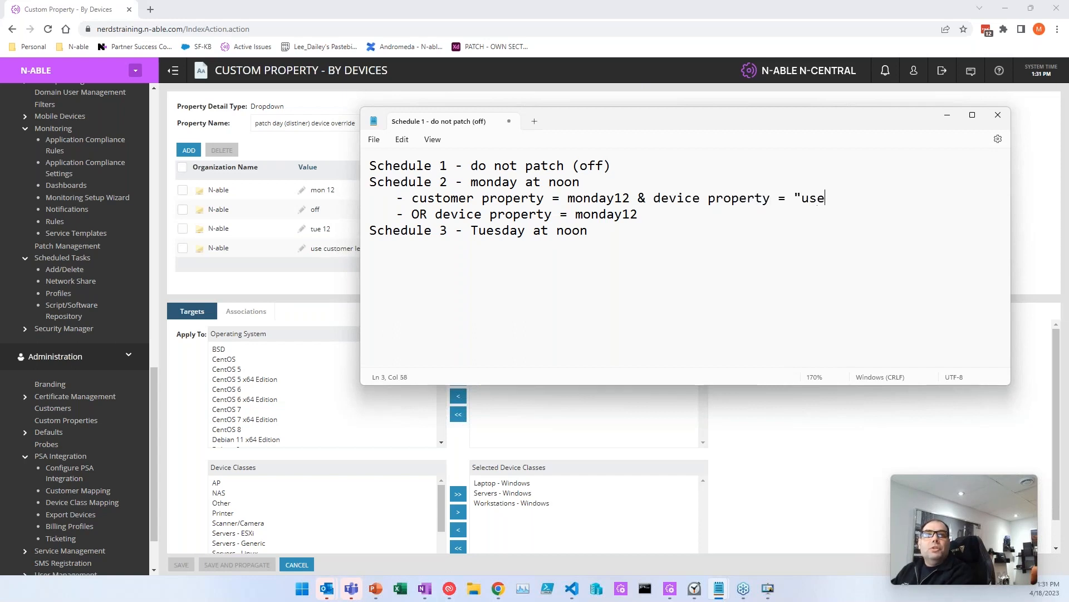
pyautogui.write(' customer default"')
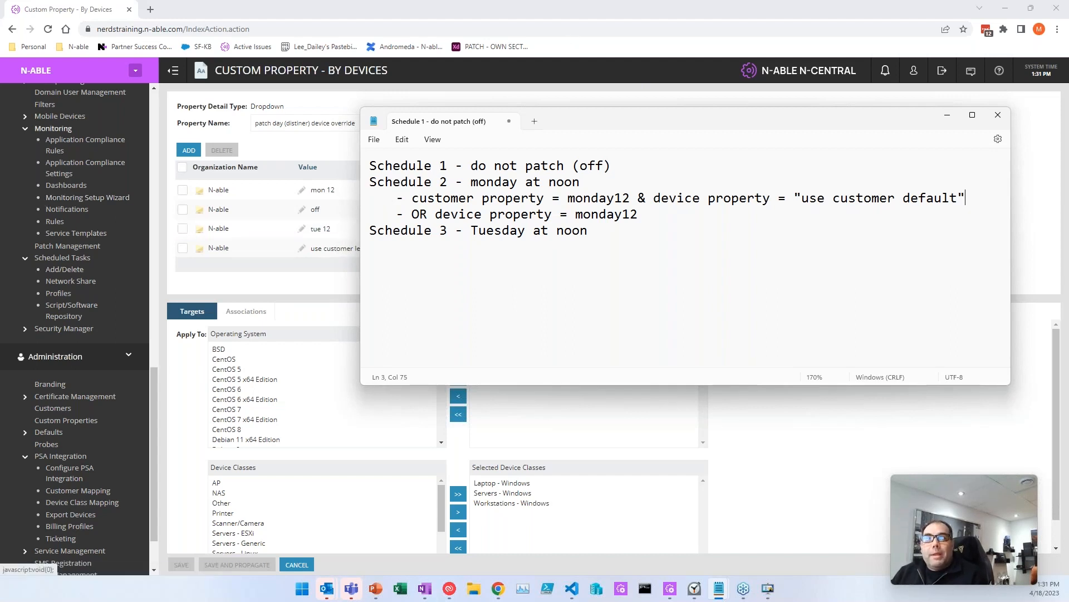
# Step: Copy the Schedule 2 conditions under Schedule 3, changing monday to tue in both
pyautogui.moveTo(394, 198); pyautogui.dragTo(977, 194)
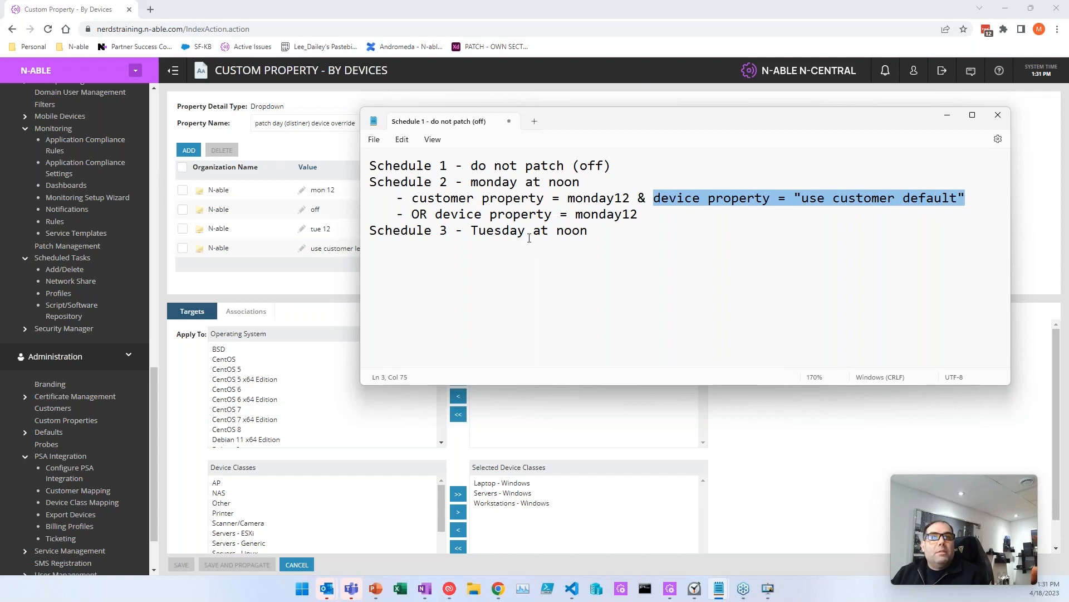
pyautogui.moveTo(466, 182); pyautogui.dragTo(621, 181)
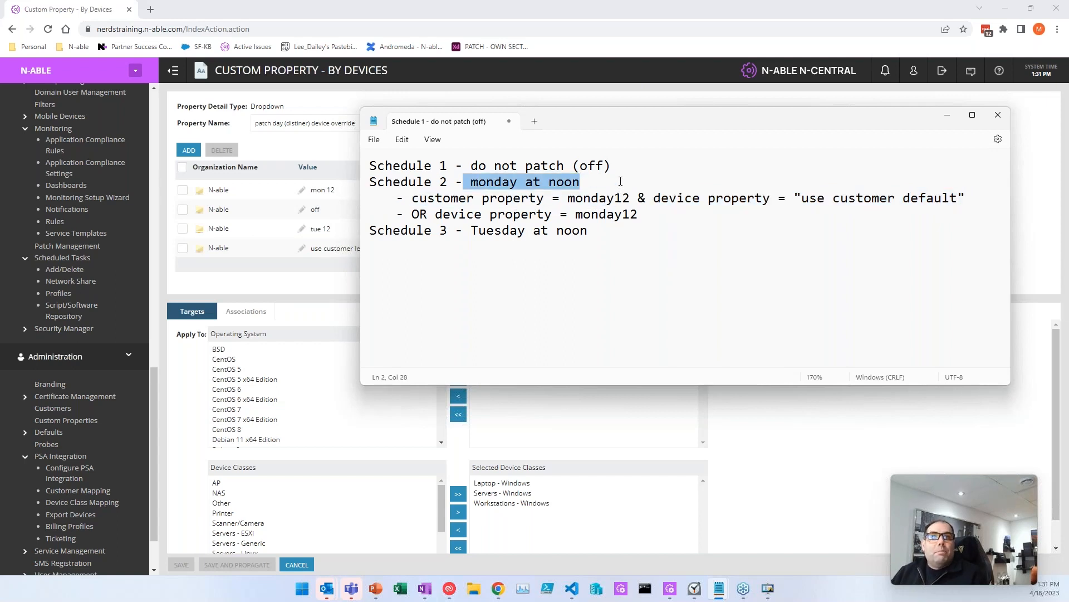
pyautogui.moveTo(403, 214); pyautogui.dragTo(638, 214)
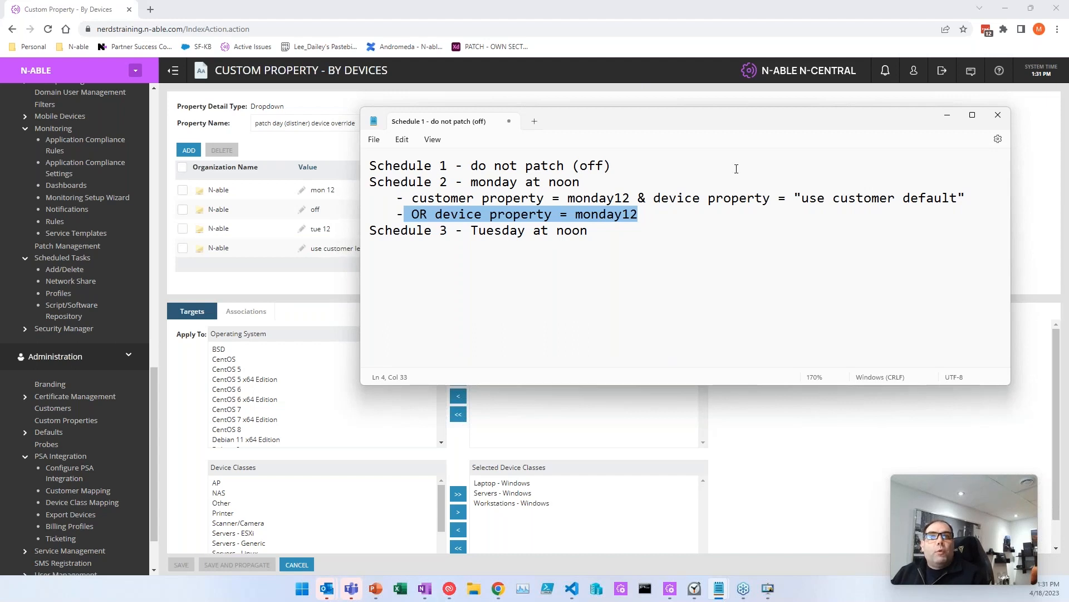
pyautogui.moveTo(646, 222); pyautogui.dragTo(370, 199)
pyautogui.hotkey('ctrl', 'c')
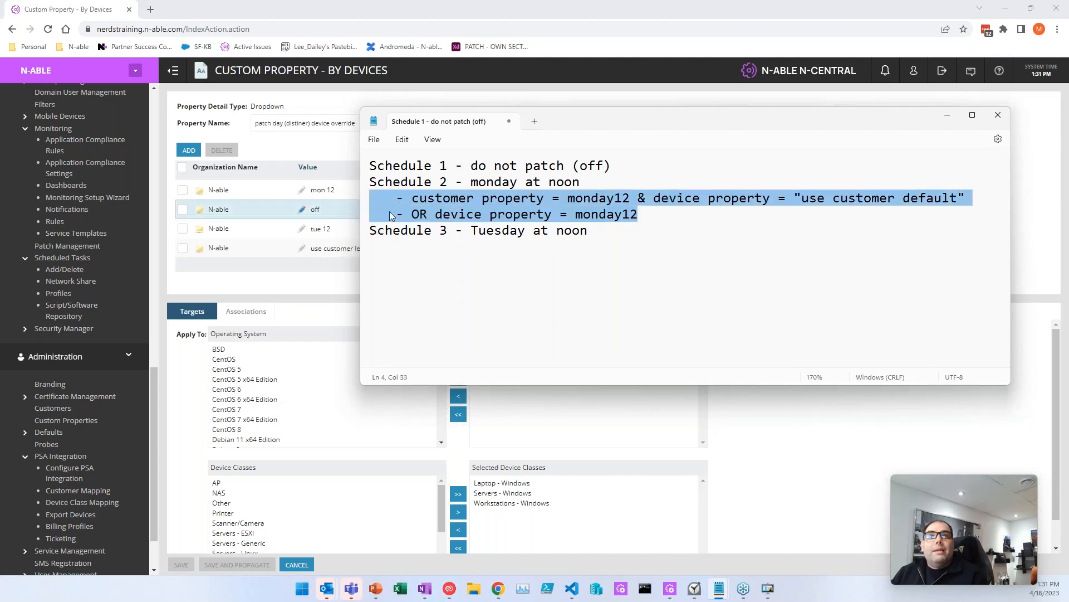
pyautogui.click(434, 244)
pyautogui.press('Return')
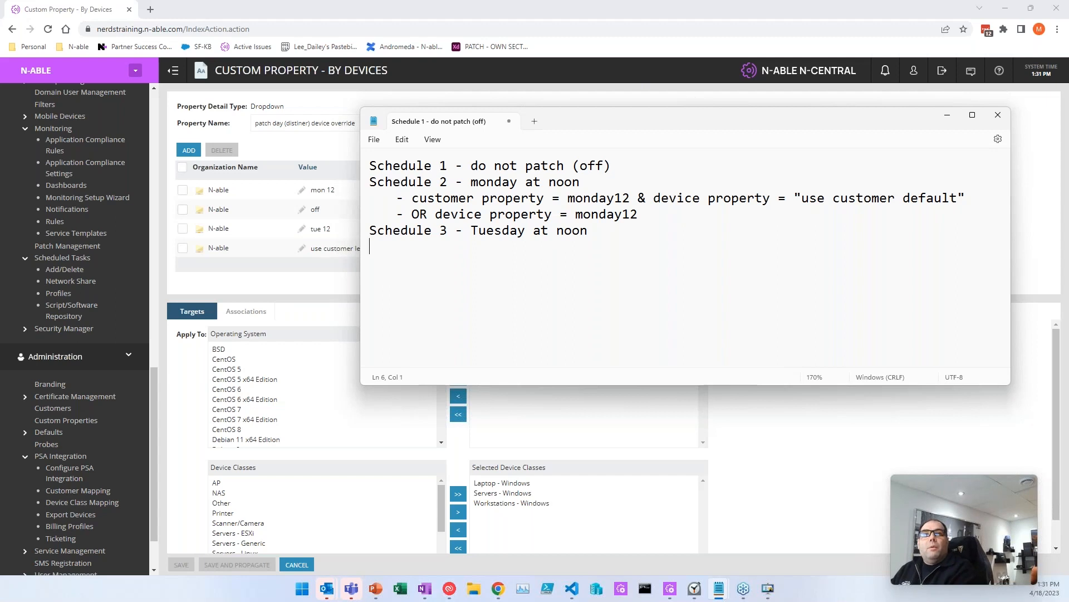
pyautogui.hotkey('ctrl', 'v')
pyautogui.moveTo(567, 247); pyautogui.dragTo(615, 246)
pyautogui.write('tue')
pyautogui.press('Down')
pyautogui.press('BackSpace')
pyautogui.press('BackSpace')
pyautogui.press('Delete')
pyautogui.press('Delete')
pyautogui.press('Delete')
pyautogui.press('Delete')
pyautogui.write('tue')
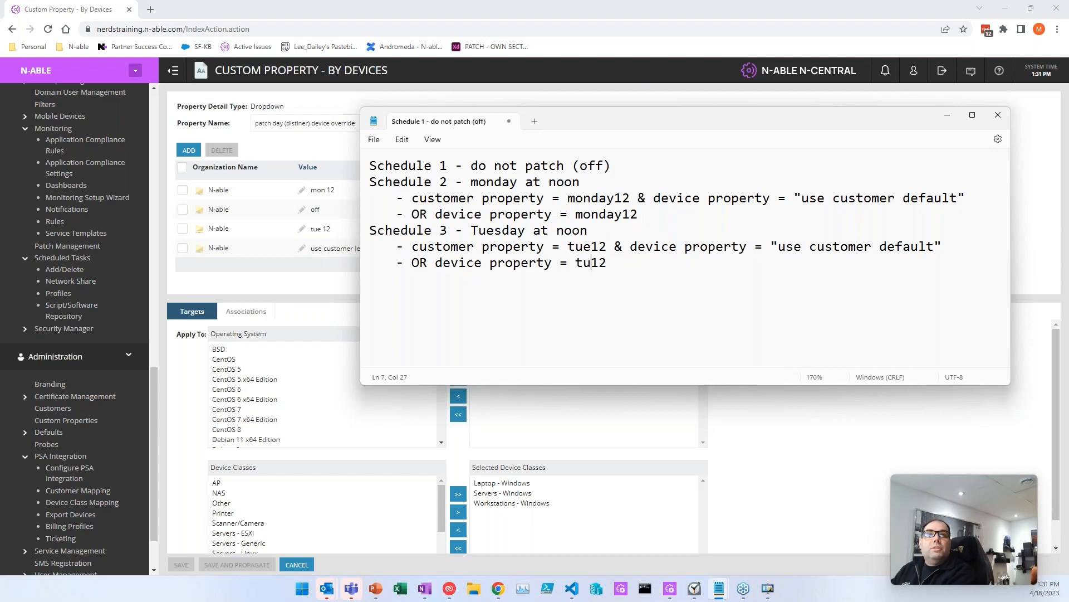
# Step: Start an example line 'customer level : monday' below the schedules
pyautogui.press('End')
pyautogui.press('Return')
pyautogui.press('Return')
pyautogui.press('Return')
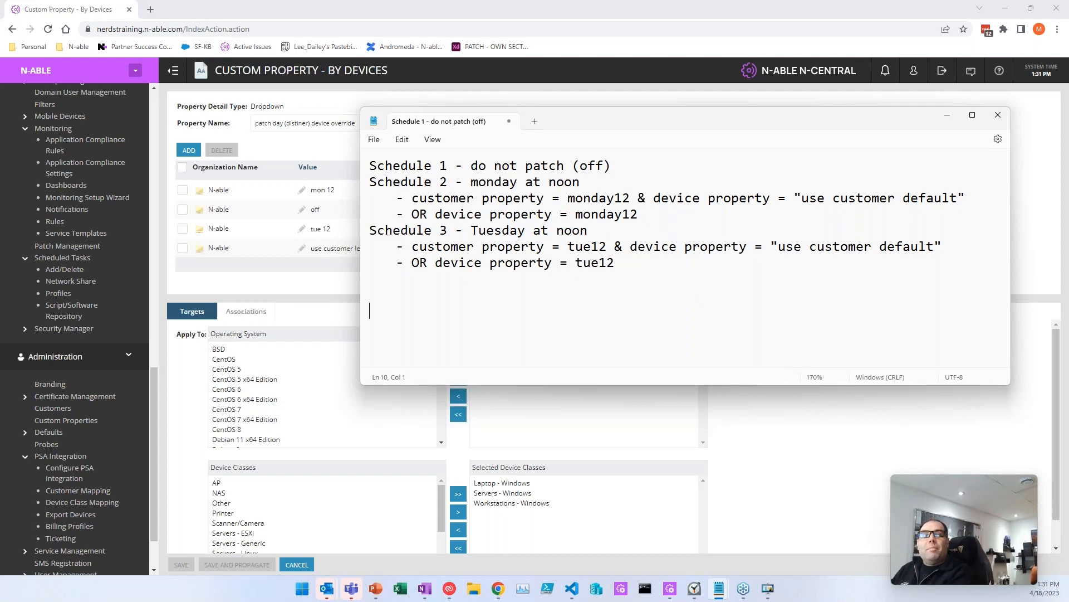
pyautogui.write('customer level : monday')
pyautogui.press('BackSpace')
pyautogui.press('BackSpace')
pyautogui.press('BackSpace')
# Step: Complete 'customer level : monday12' and add lines 'device A = default' and 'Device B = tue12'
pyautogui.write('day12')
pyautogui.press('Return')
pyautogui.write('device ')
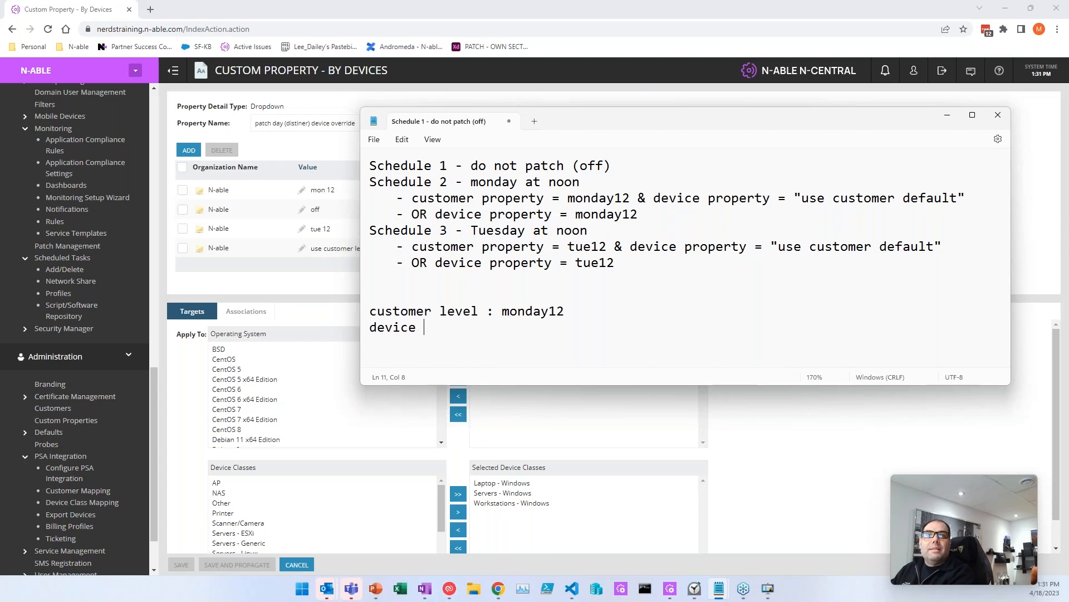
pyautogui.write('A = ')
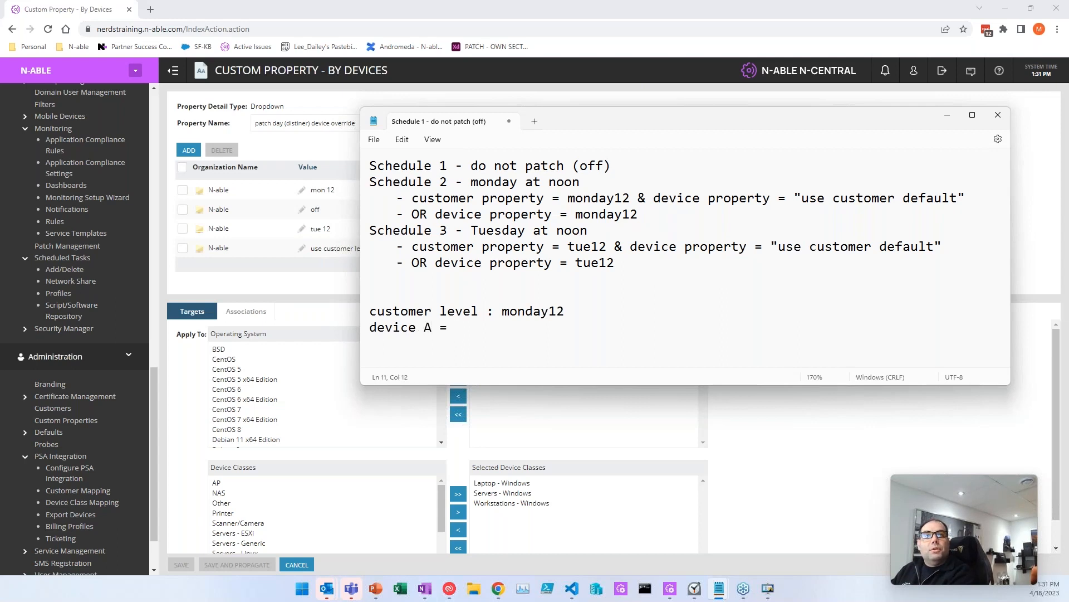
pyautogui.write('default')
pyautogui.press('Return')
pyautogui.write('DE')
pyautogui.press('BackSpace')
pyautogui.write('evice ')
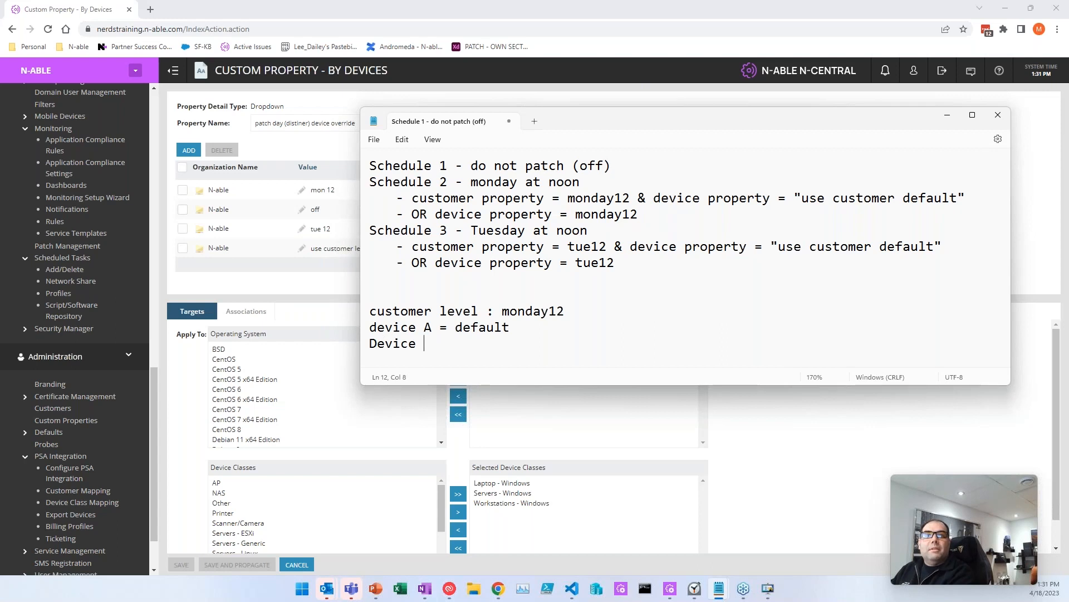
pyautogui.write('B = tue12')
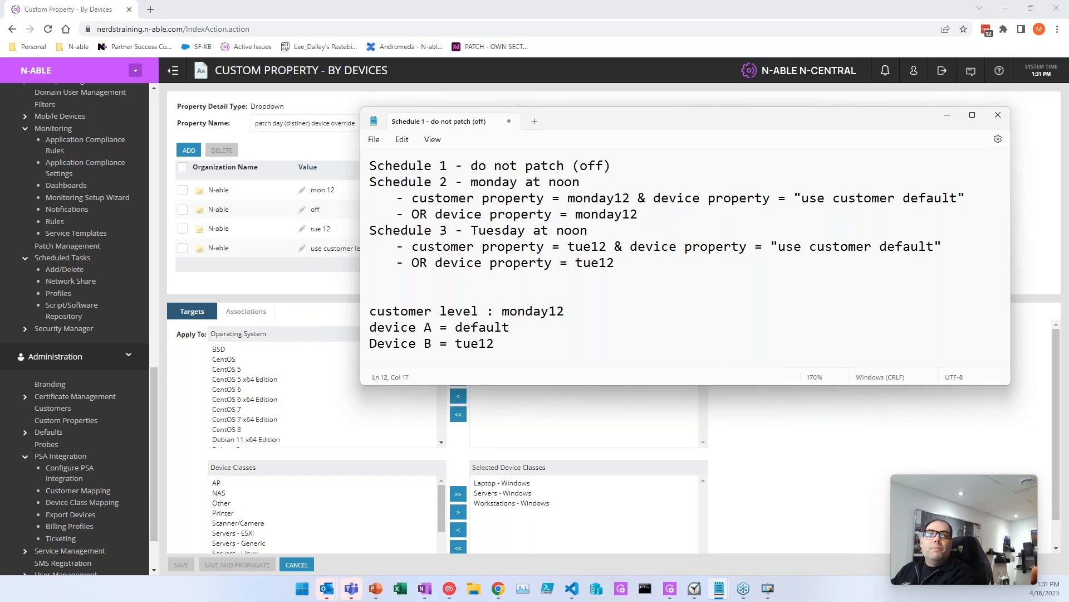
# Step: Mark device A as '----> MONDAY 12' and device B as '----> TUESDAY 12'
pyautogui.press('Up')
pyautogui.press('End')
pyautogui.write('----- L')
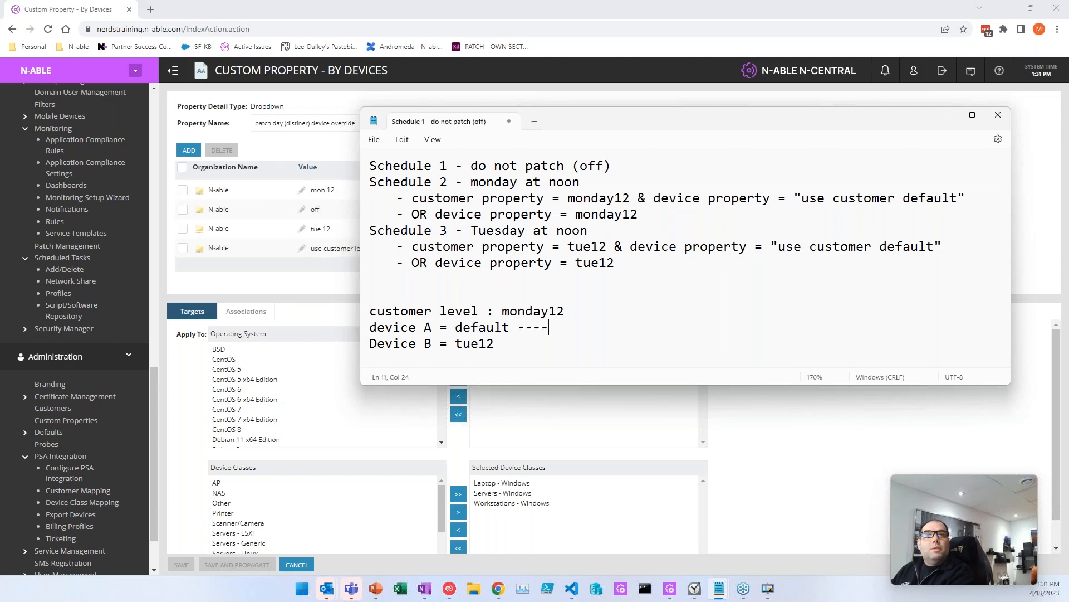
pyautogui.press('BackSpace')
pyautogui.press('BackSpace')
pyautogui.press('BackSpace')
pyautogui.press('BackSpace')
pyautogui.write('> MONDAY 12')
pyautogui.press('Down')
pyautogui.write('---->')
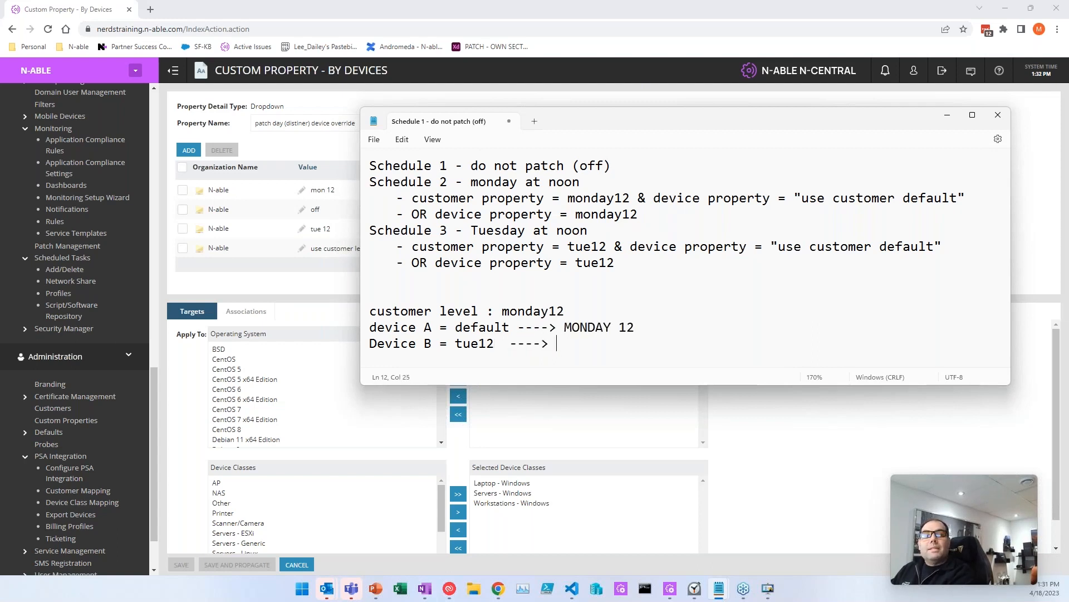
pyautogui.write(' TUESDAY 12')
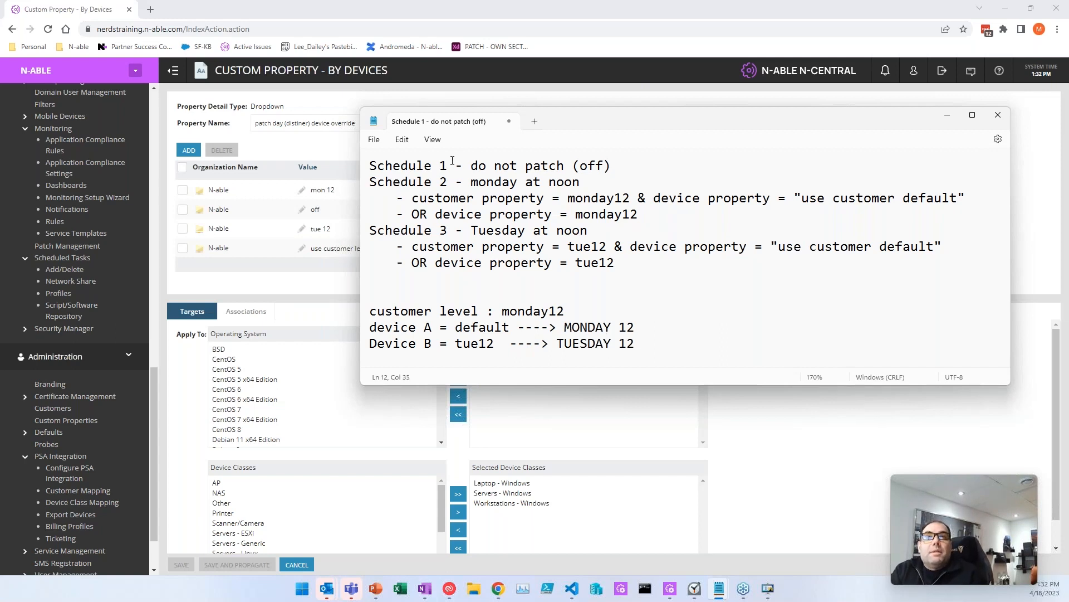
# Step: Walk through the Schedule 2/3 conditions and device A/B example, then drag Notepad off the left edge
pyautogui.moveTo(397, 198); pyautogui.dragTo(685, 210)
pyautogui.moveTo(397, 247); pyautogui.dragTo(666, 262)
pyautogui.click(578, 302)
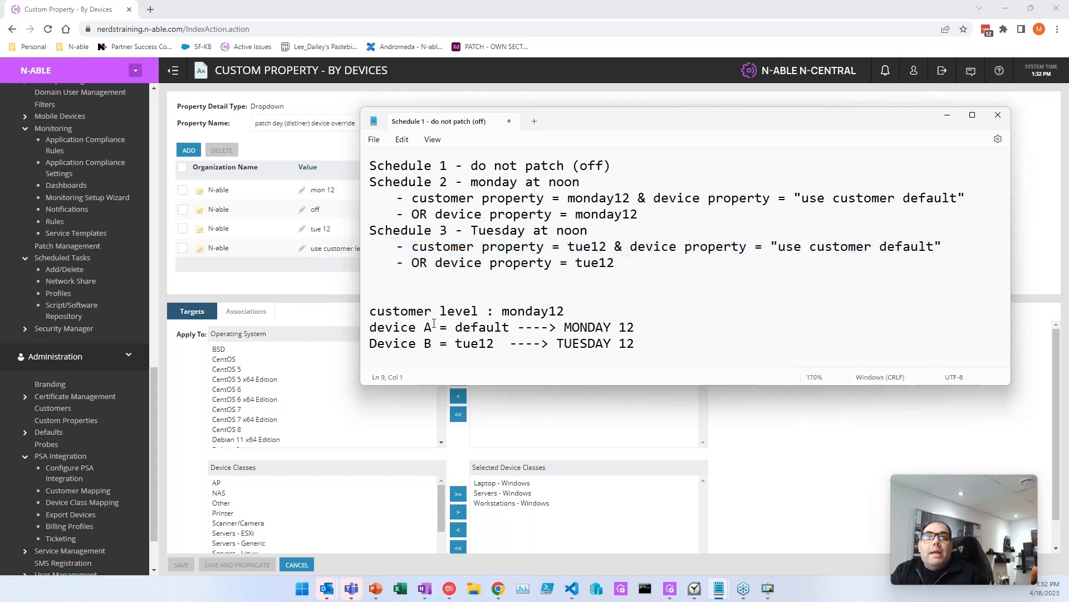
pyautogui.moveTo(377, 328); pyautogui.dragTo(546, 327)
pyautogui.moveTo(478, 311); pyautogui.dragTo(579, 307)
pyautogui.moveTo(545, 198); pyautogui.dragTo(979, 200)
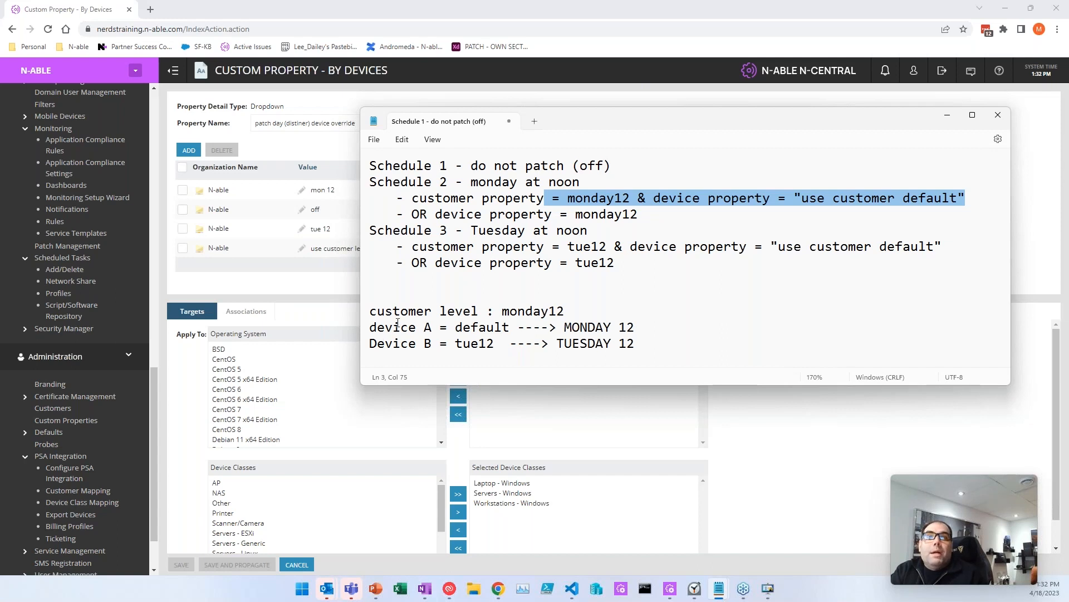
pyautogui.moveTo(494, 312); pyautogui.dragTo(579, 308)
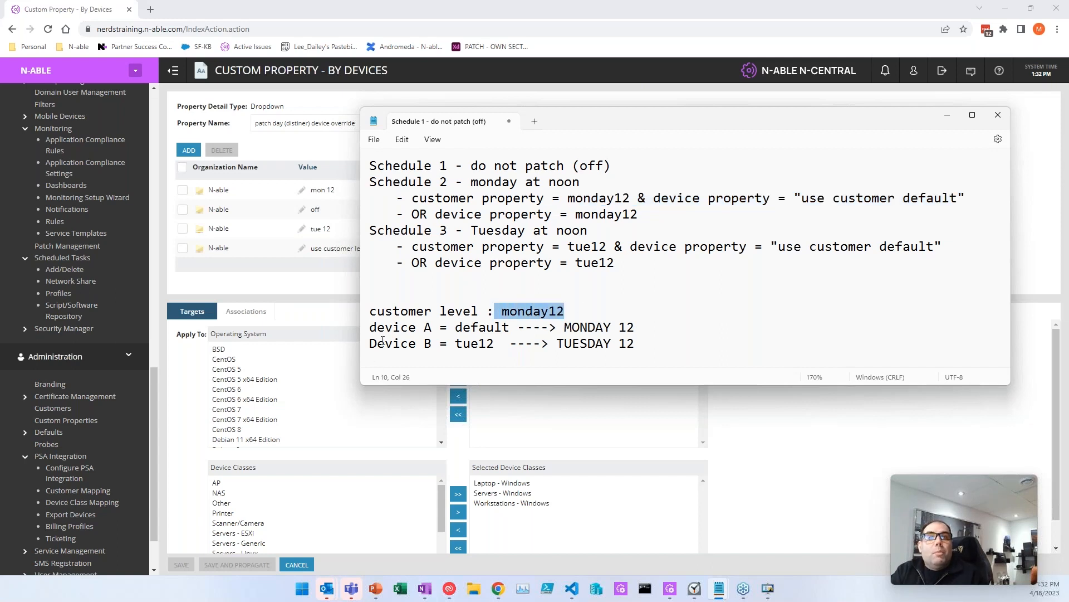
pyautogui.moveTo(447, 343); pyautogui.dragTo(513, 336)
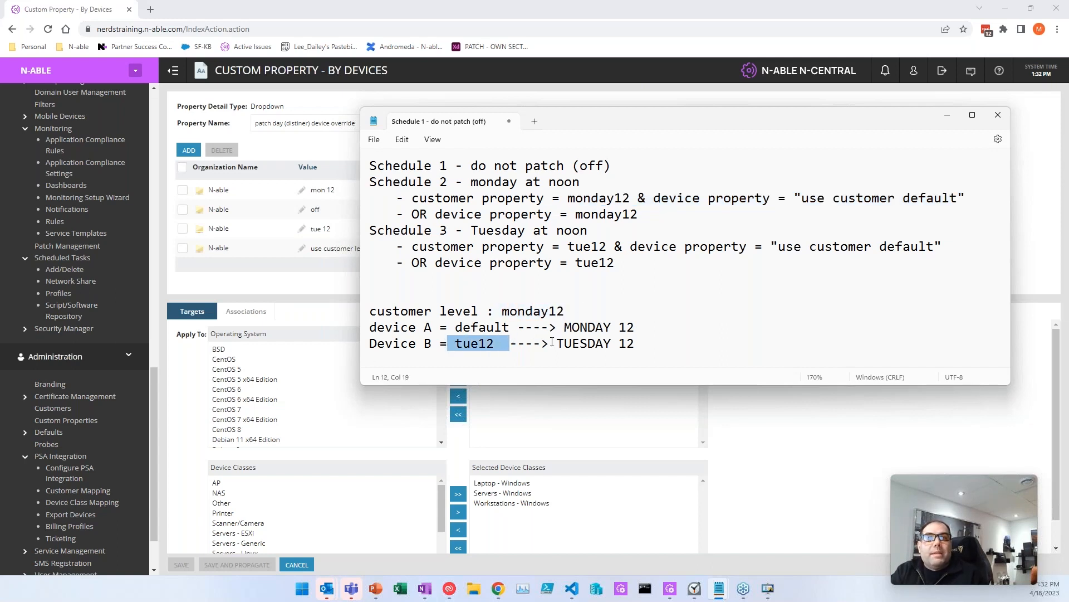
pyautogui.moveTo(409, 265); pyautogui.dragTo(630, 262)
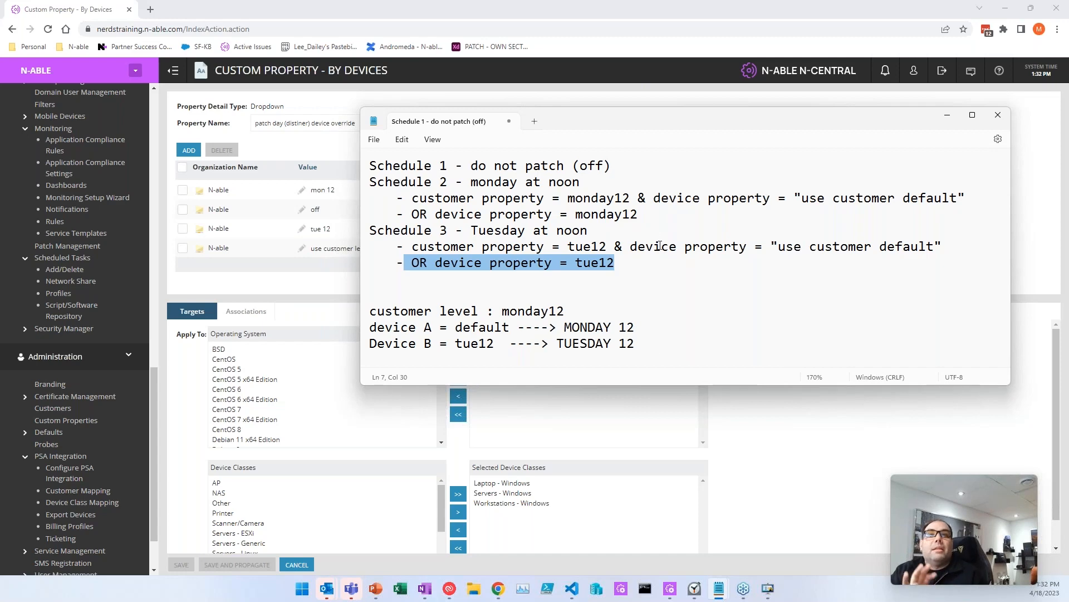
pyautogui.moveTo(650, 121); pyautogui.dragTo(0, 211)
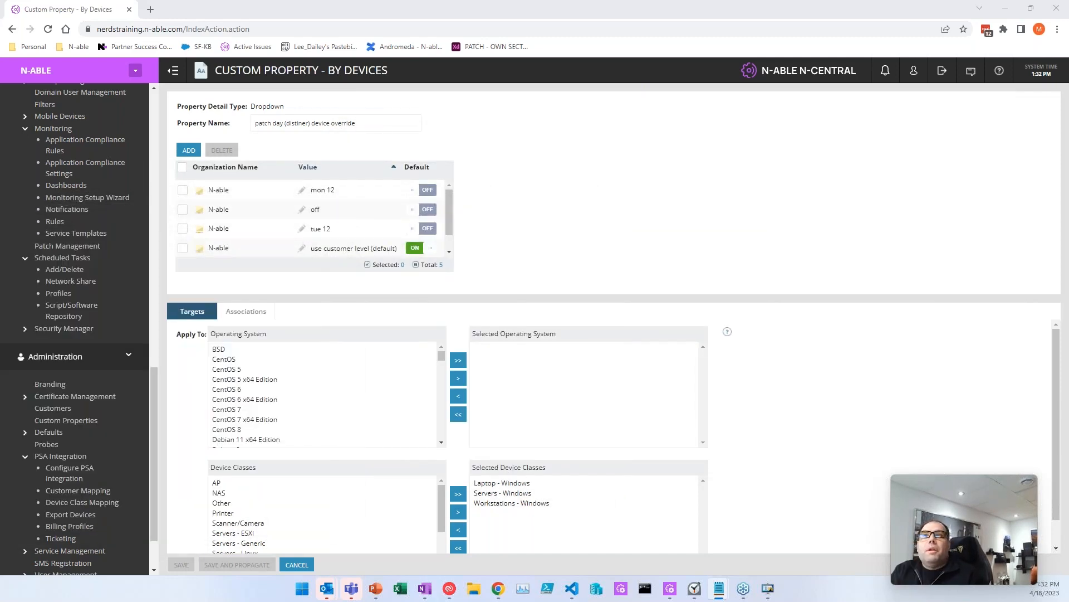
# Step: Add a new device filter named '_ patch monday 12 - 2023-04-18 pm'
pyautogui.click(45, 104)
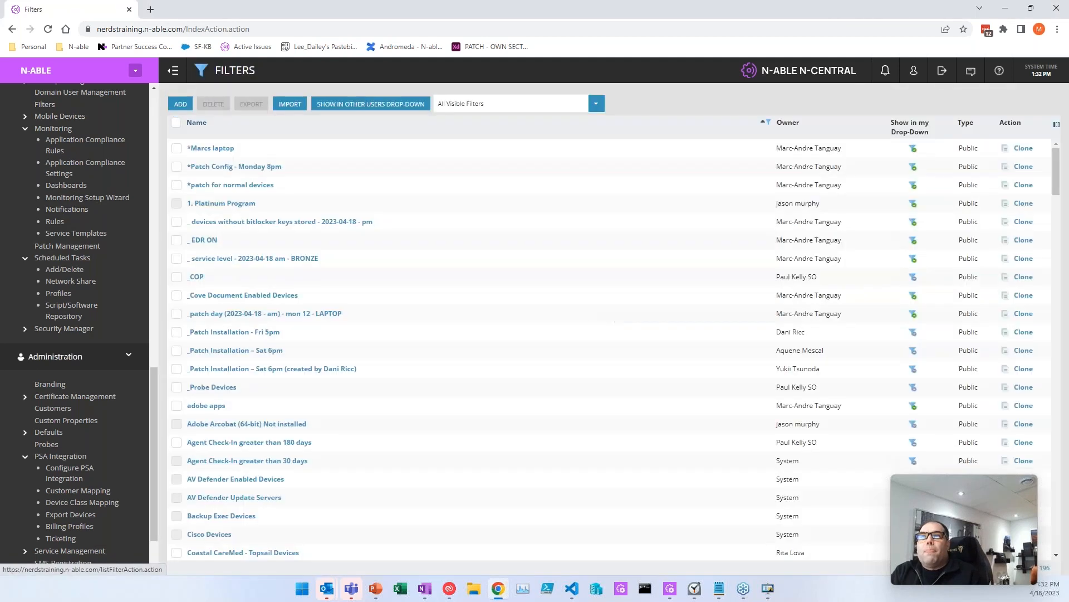
pyautogui.click(181, 104)
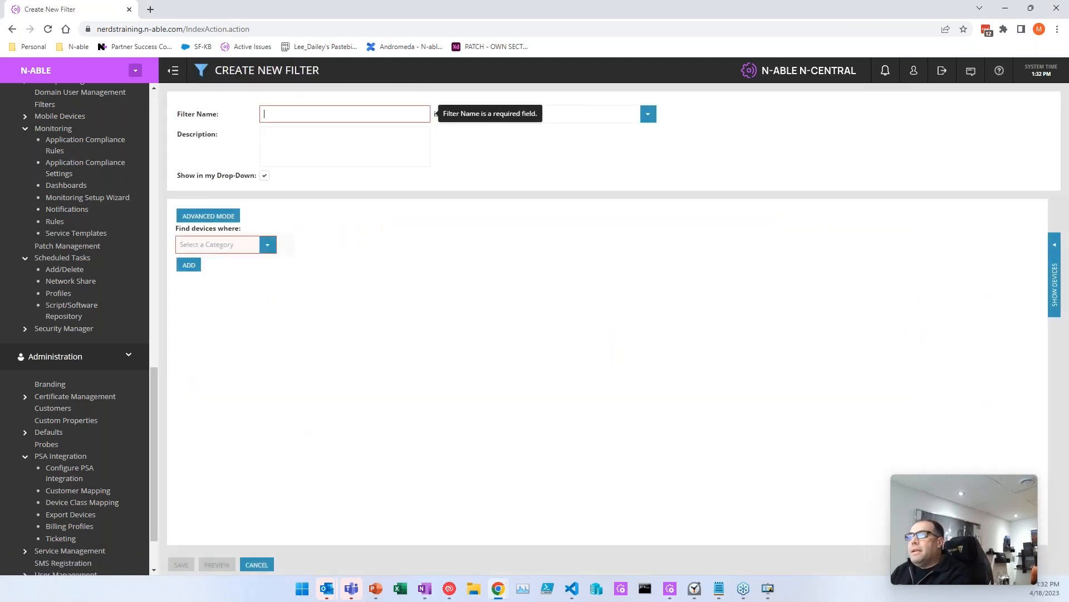
pyautogui.write('_p')
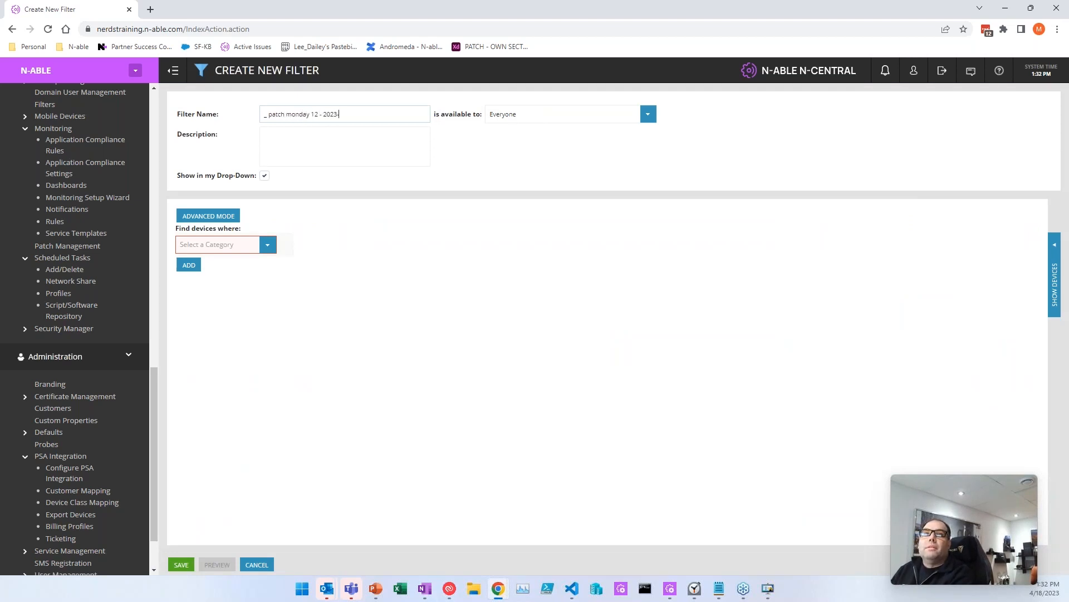
pyautogui.press('Tab')
pyautogui.press('Tab')
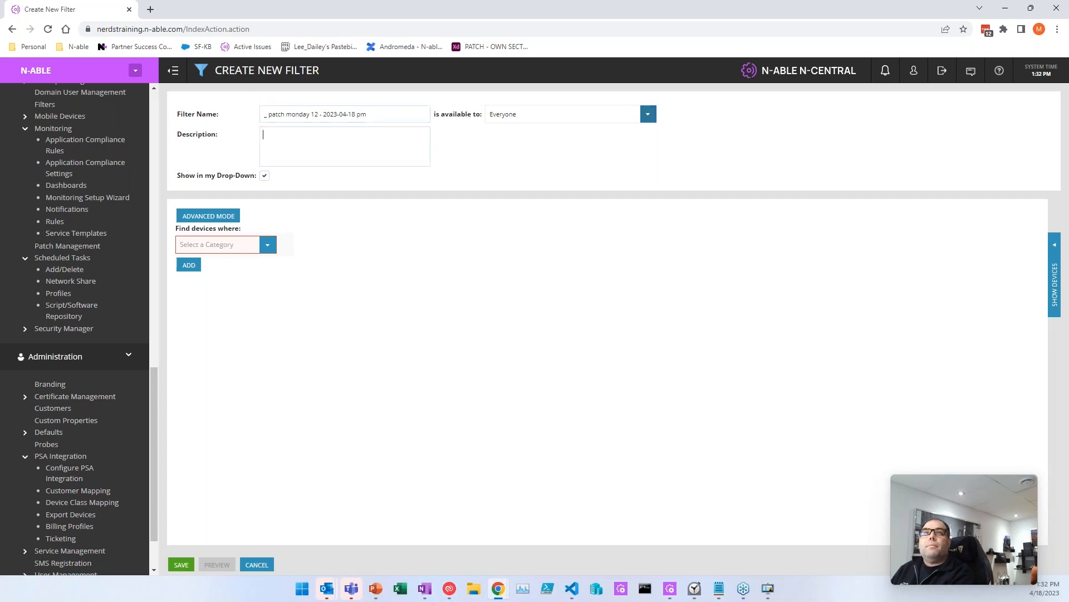
# Step: Set the criterion Organization PAtch DAy (distinerd) EQUAL TO mon 12
pyautogui.click(268, 245)
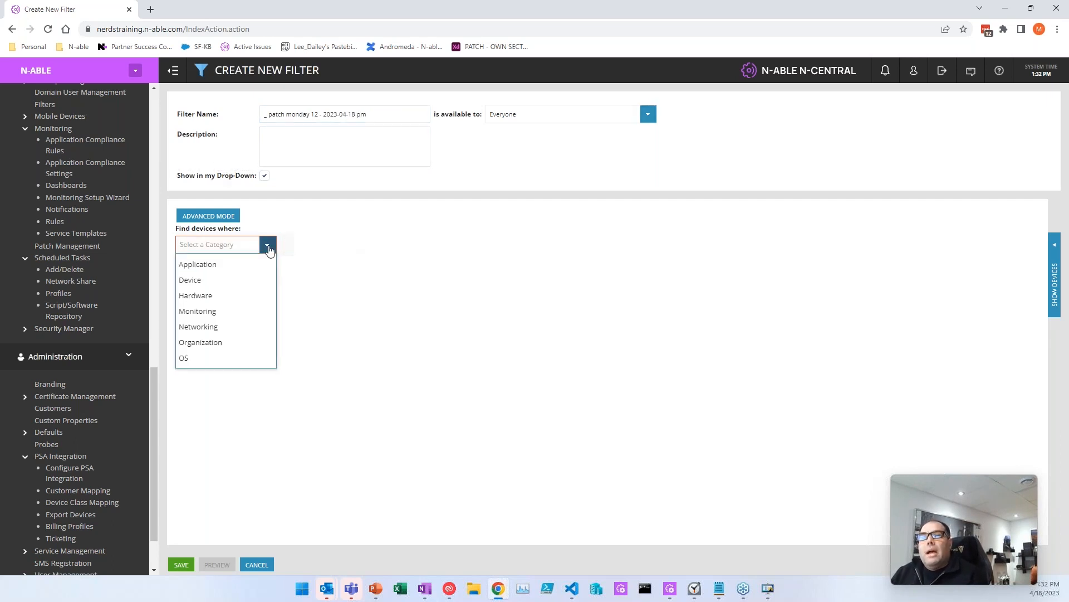
pyautogui.click(216, 344)
pyautogui.click(615, 245)
pyautogui.scroll(-3, 541, 338)
pyautogui.scroll(4, 549, 460)
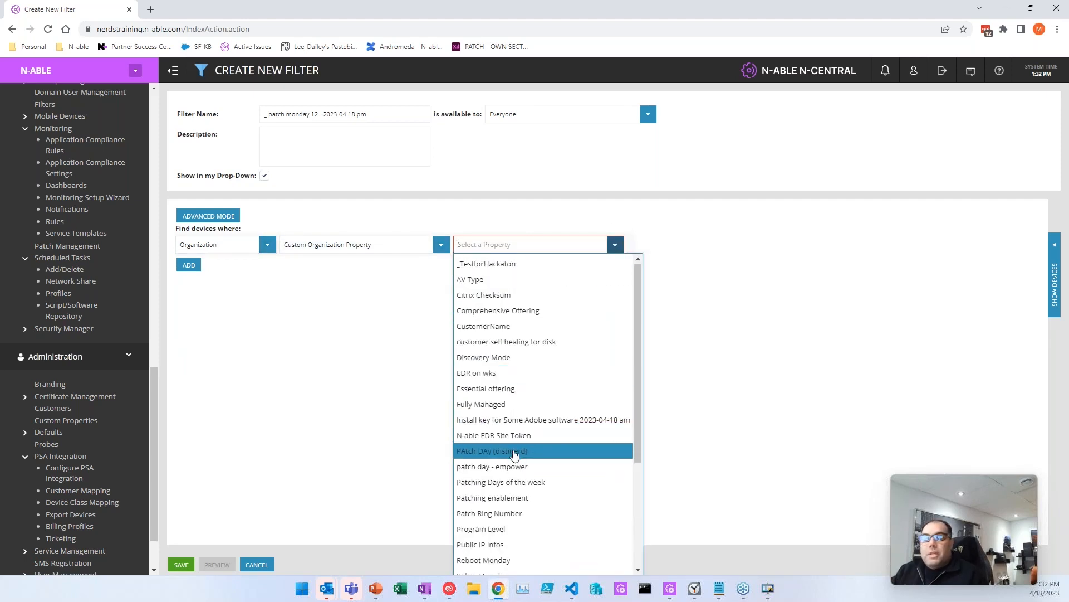
pyautogui.click(514, 455)
pyautogui.click(705, 244)
pyautogui.click(680, 263)
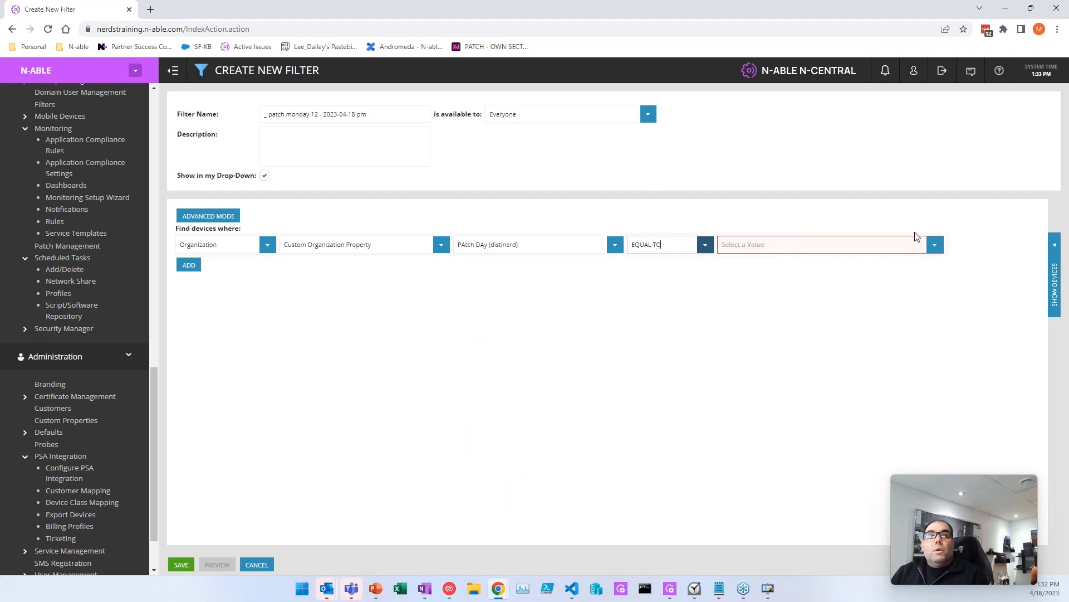
pyautogui.click(934, 245)
pyautogui.click(799, 265)
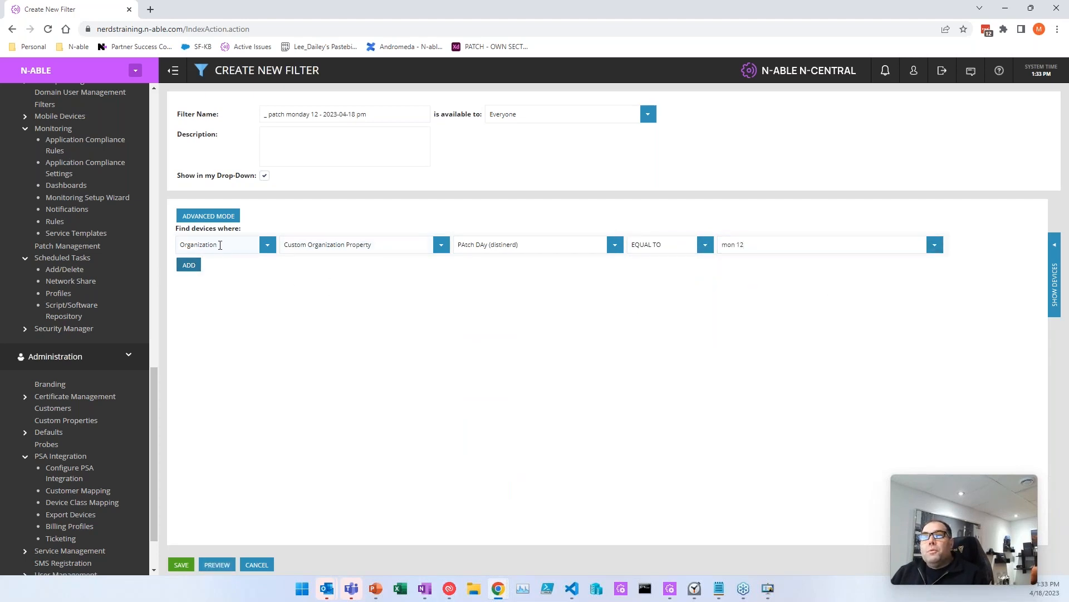
# Step: Switch the criteria to the custom expression '(A AND B) OR C' to create rows B and C
pyautogui.click(202, 218)
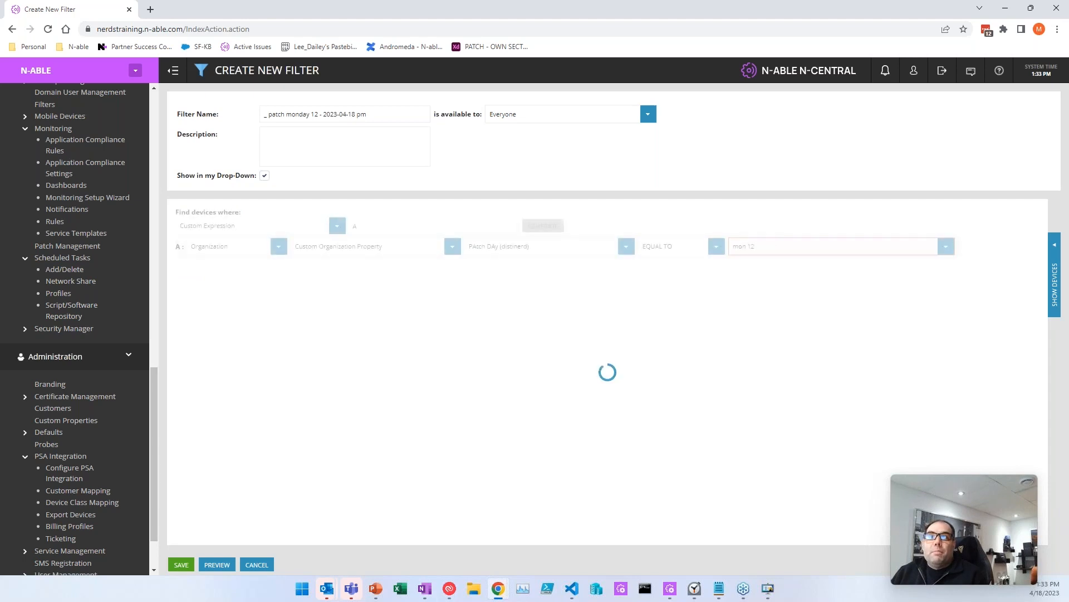
pyautogui.click(378, 228)
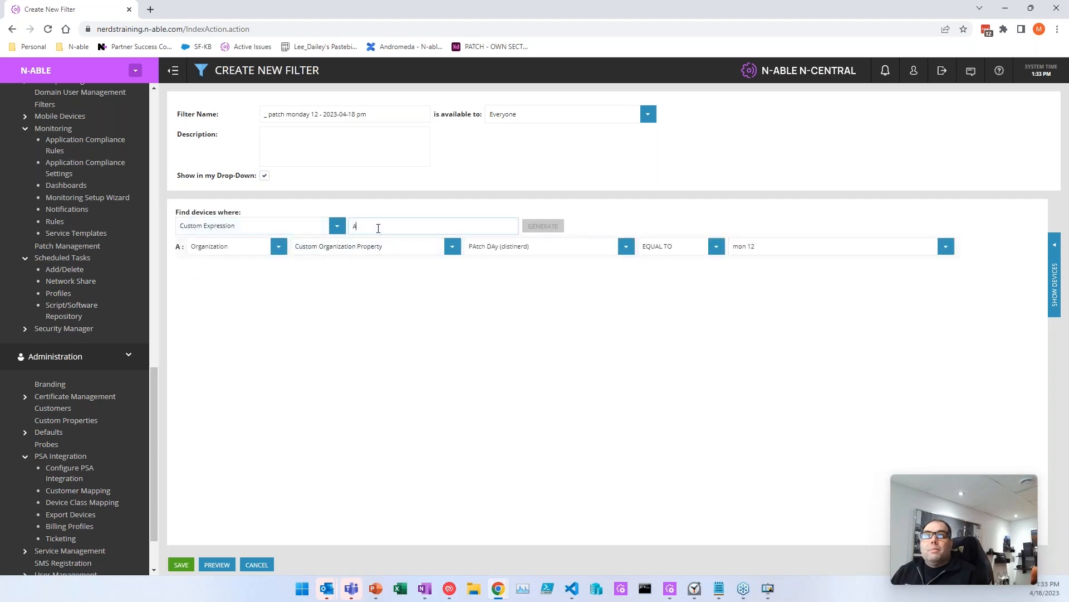
pyautogui.press('Home')
pyautogui.write('(')
pyautogui.press('End')
pyautogui.write('AND B) OR C')
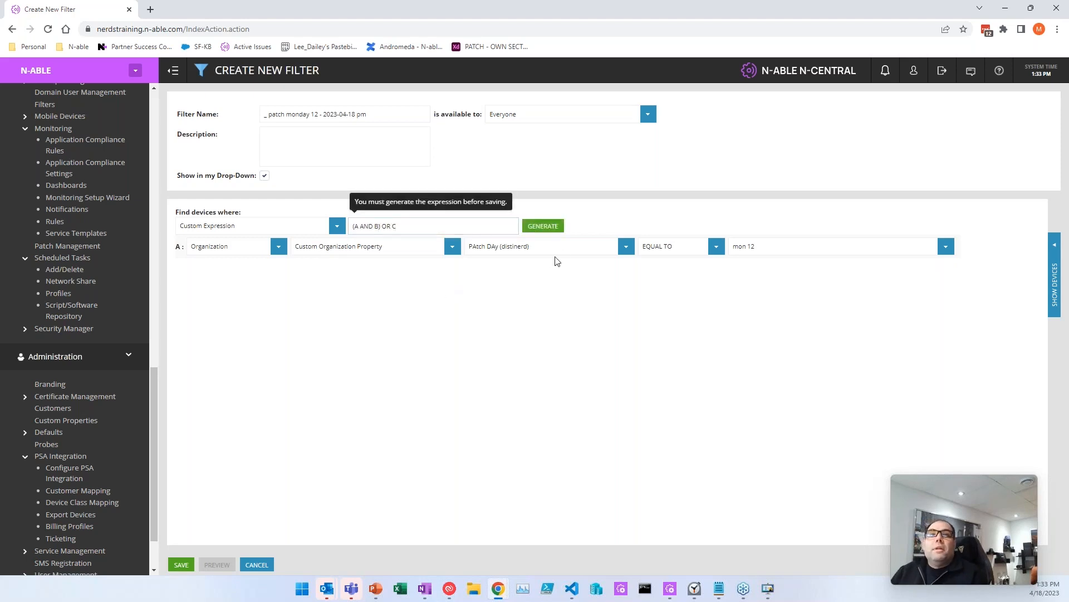
pyautogui.click(542, 226)
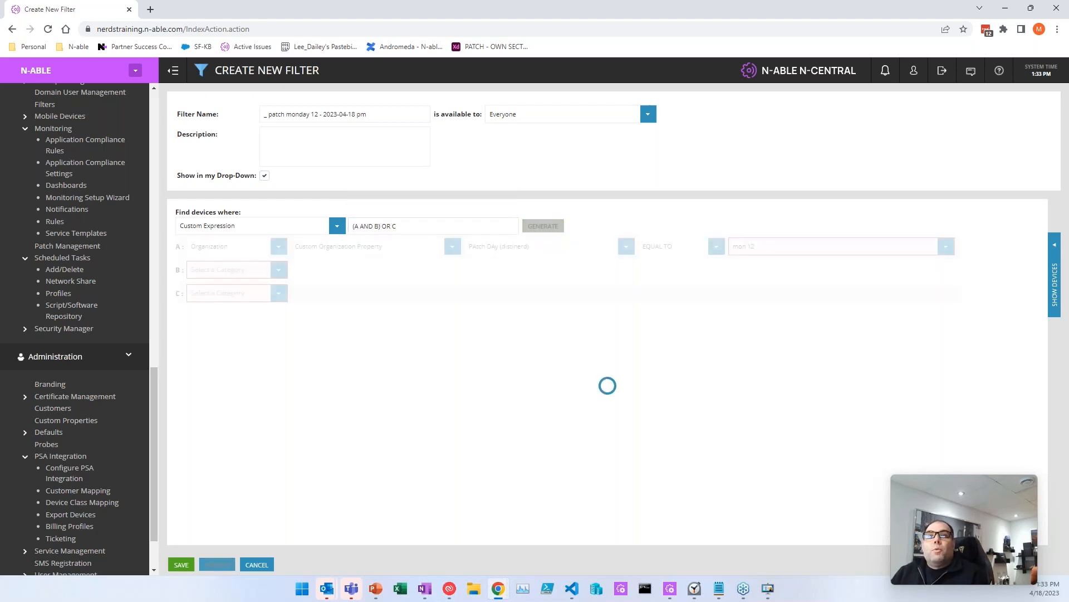
pyautogui.moveTo(171, 252)
pyautogui.mouseDown()
pyautogui.moveTo(207, 270)
pyautogui.moveTo(180, 246)
pyautogui.mouseUp()
pyautogui.click(181, 273)
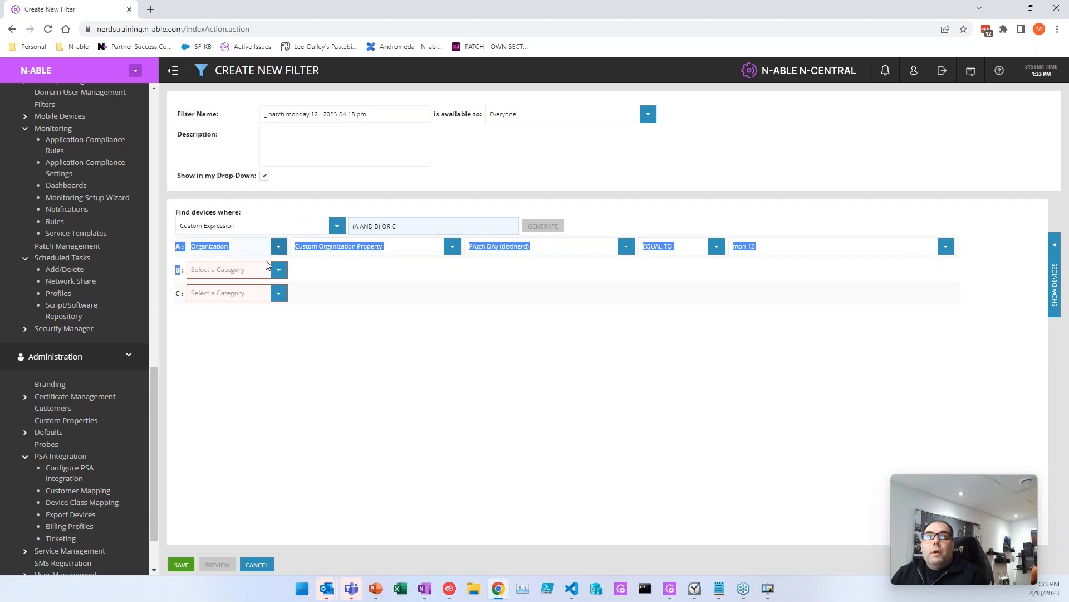
pyautogui.click(252, 320)
# Step: Set condition B to custom device property 'patch day - empower (device override)' EQUAL TO 'not set (use default)'
pyautogui.click(279, 269)
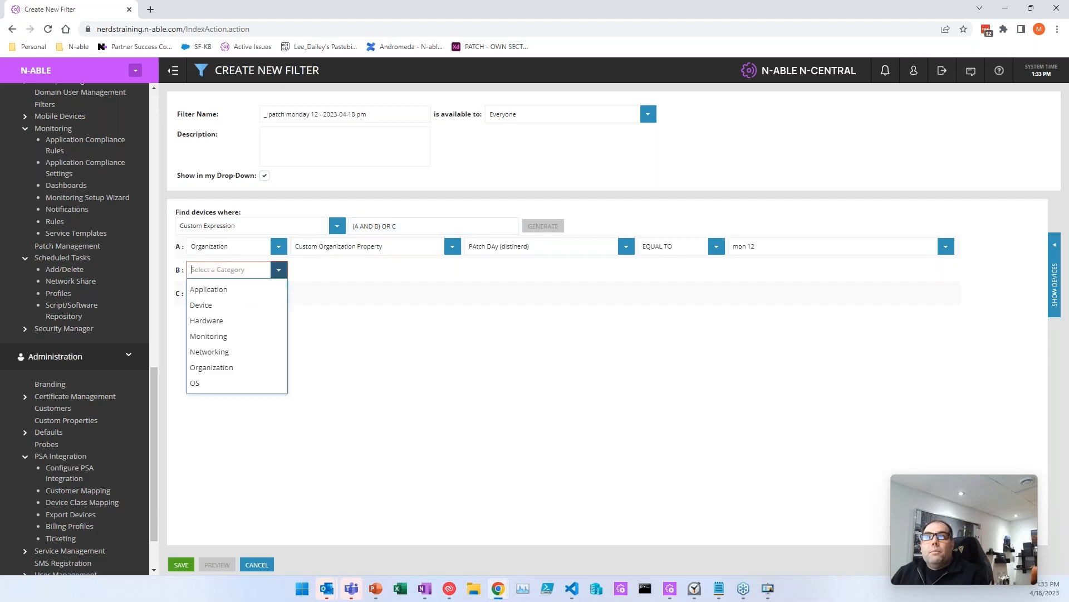
pyautogui.click(212, 305)
pyautogui.click(452, 269)
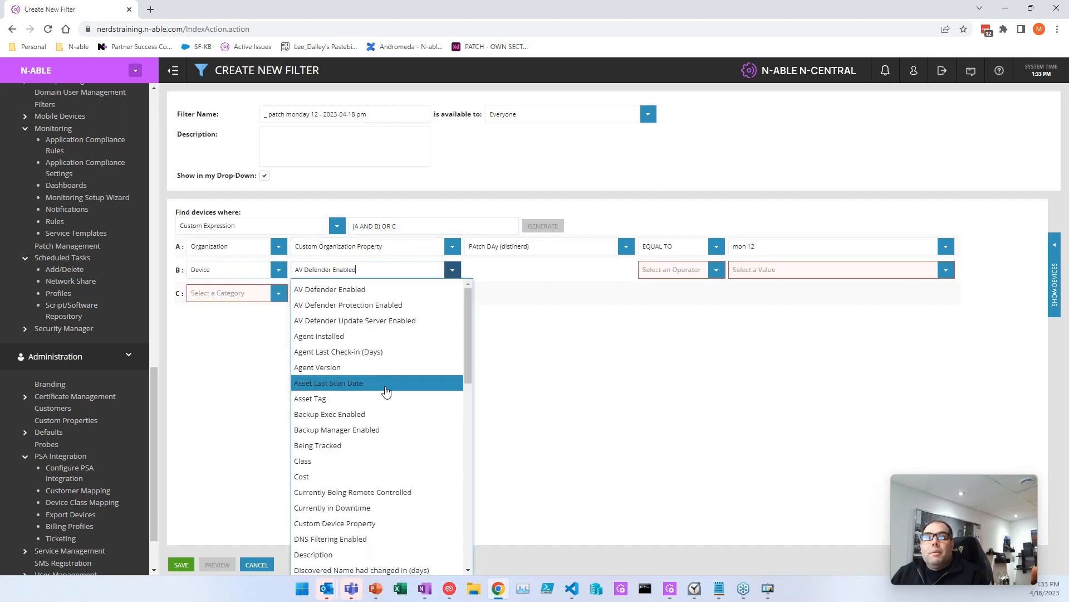
pyautogui.click(367, 524)
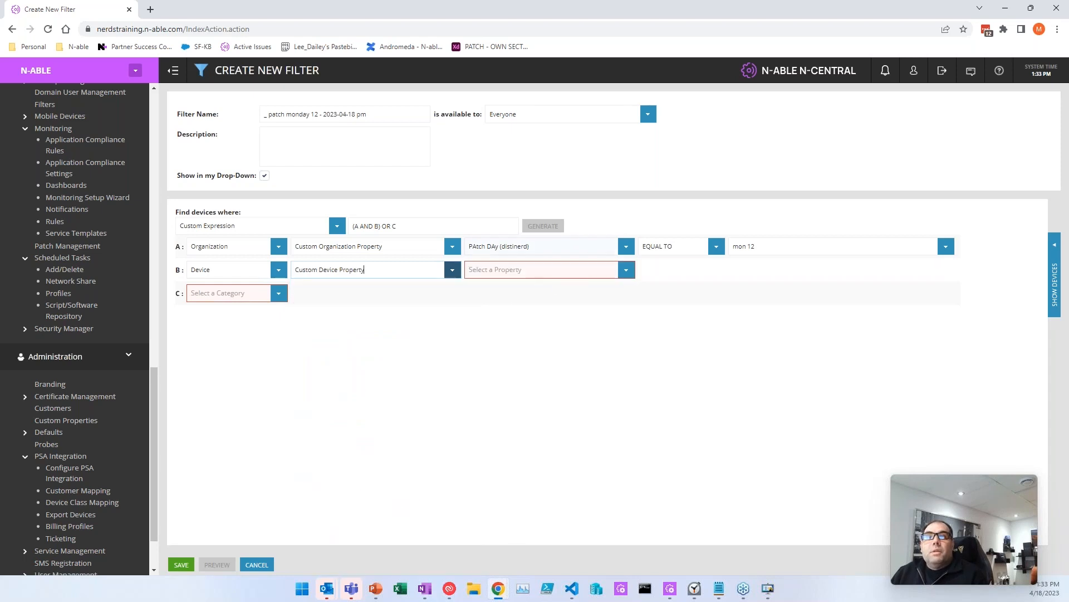
pyautogui.click(624, 270)
pyautogui.scroll(-5, 573, 410)
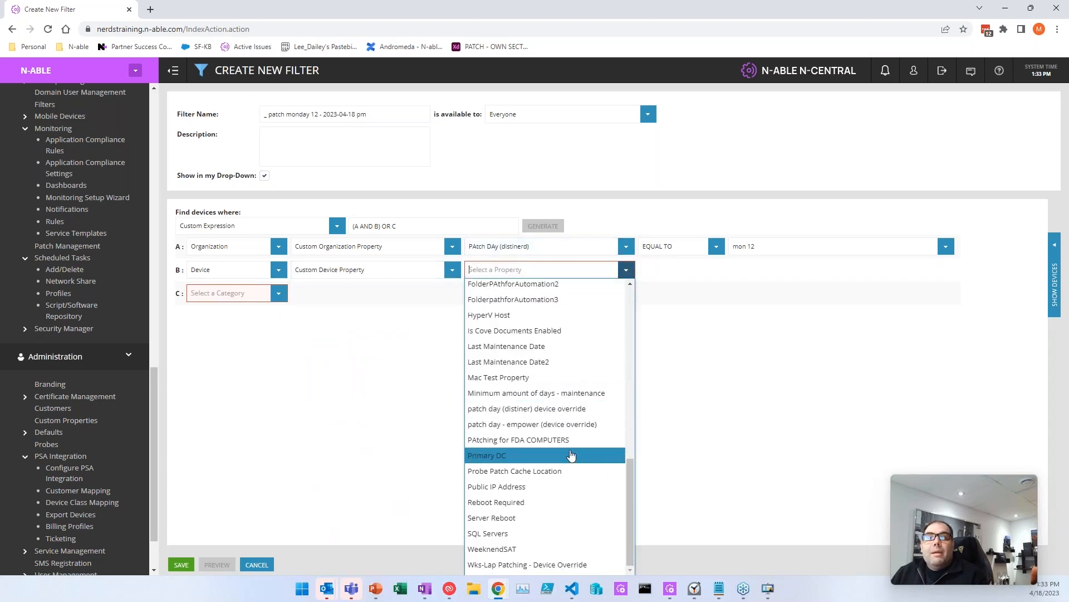
pyautogui.click(577, 425)
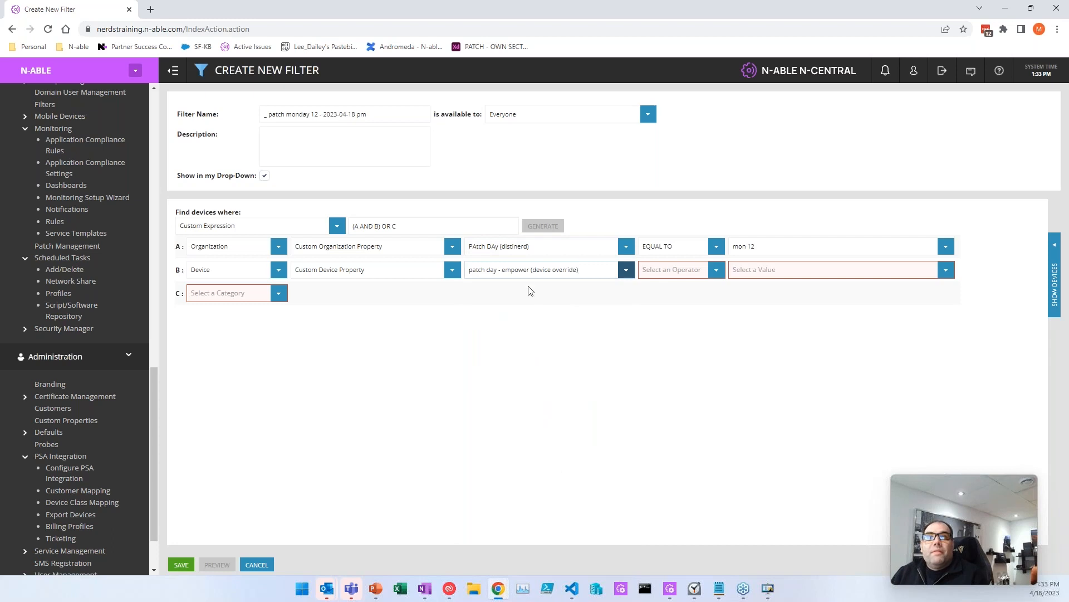
pyautogui.click(716, 269)
pyautogui.click(703, 290)
pyautogui.click(945, 269)
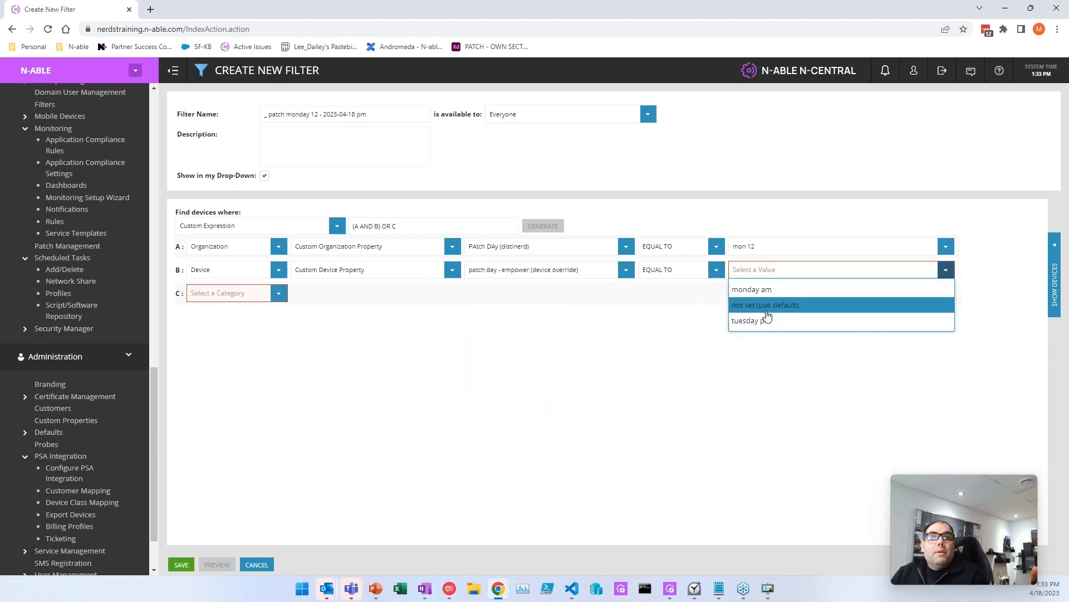
pyautogui.click(773, 310)
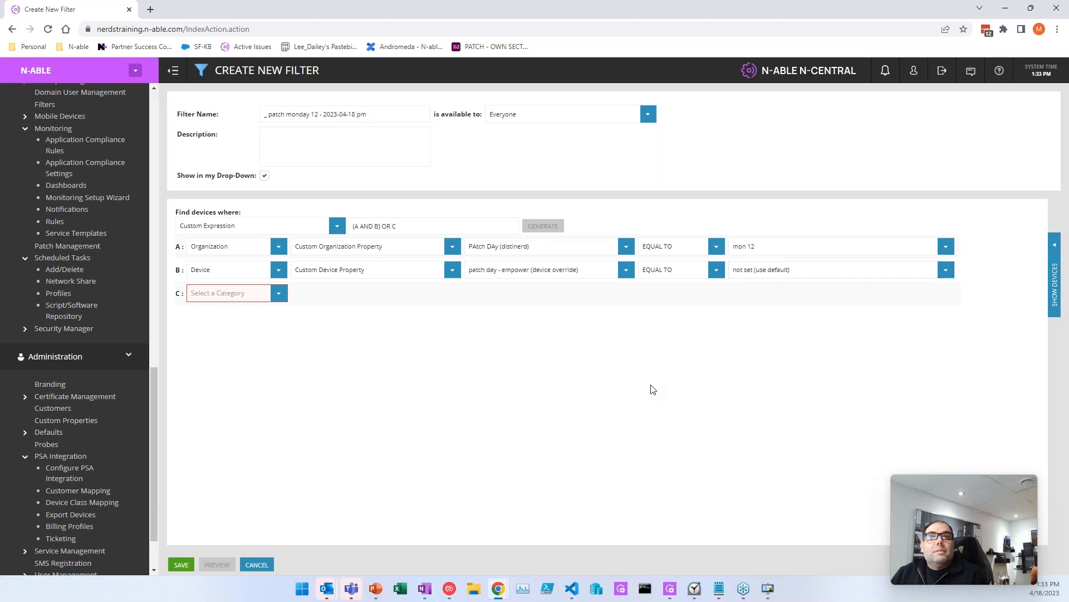
# Step: Set condition C to the custom device property 'patch day (distiner) device override'
pyautogui.click(280, 304)
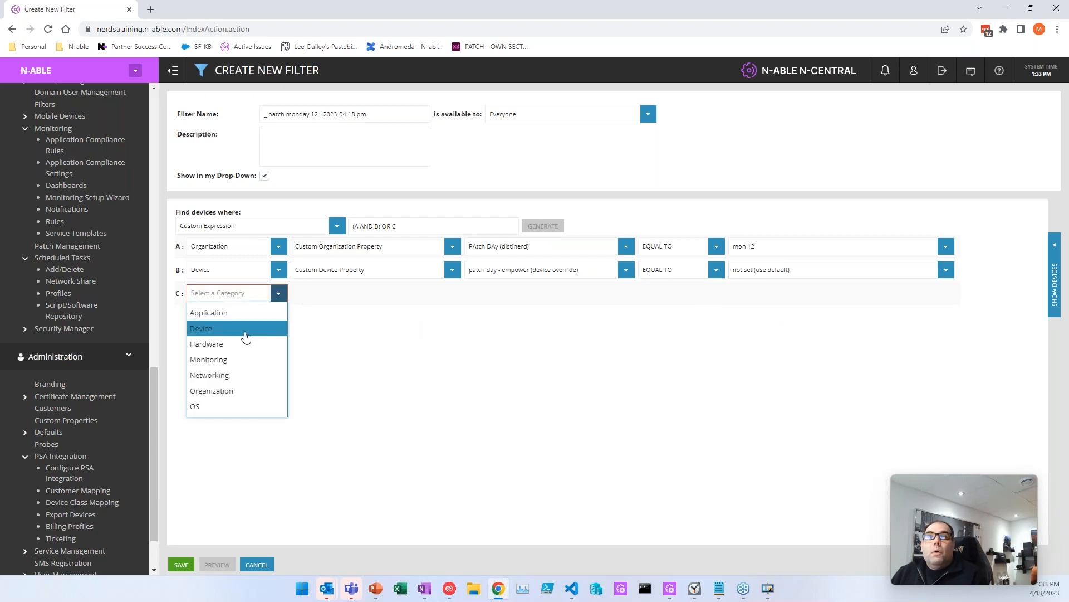
pyautogui.click(245, 328)
pyautogui.click(451, 293)
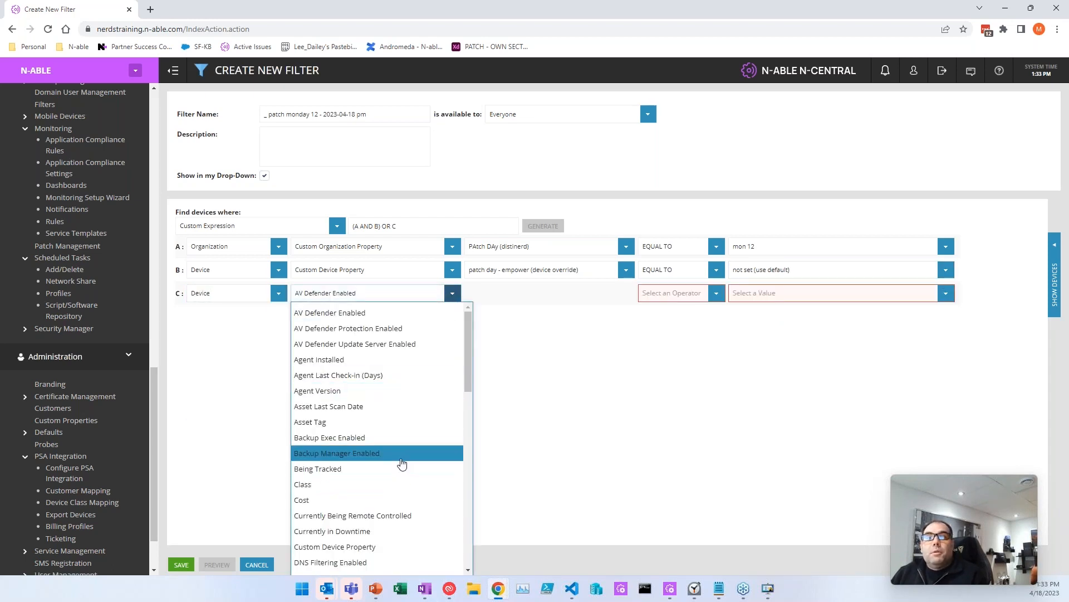
pyautogui.click(400, 547)
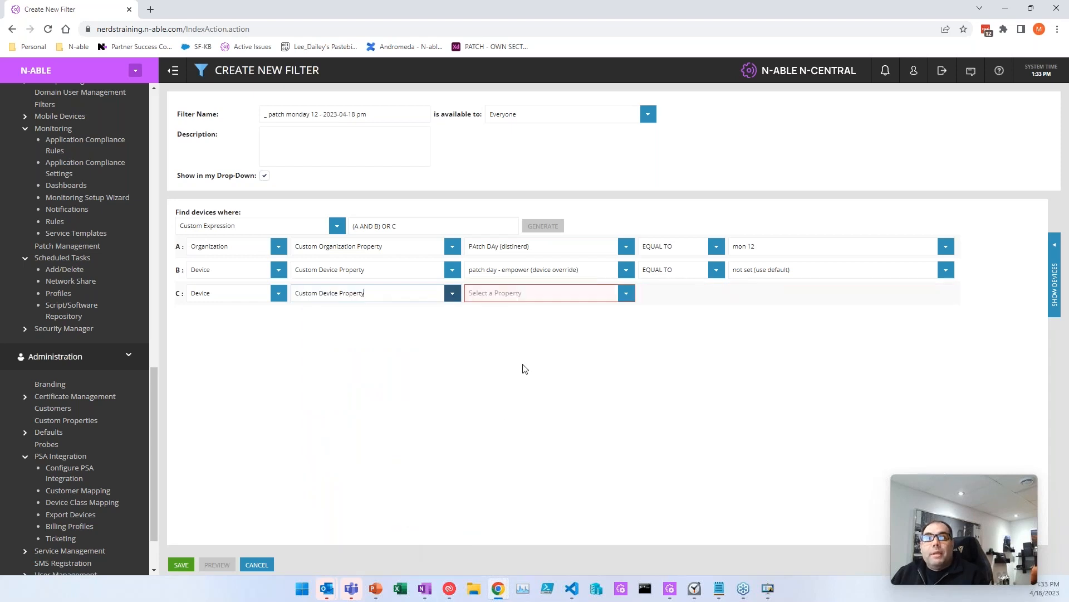
pyautogui.click(633, 298)
pyautogui.scroll(-3, 548, 384)
pyautogui.click(547, 412)
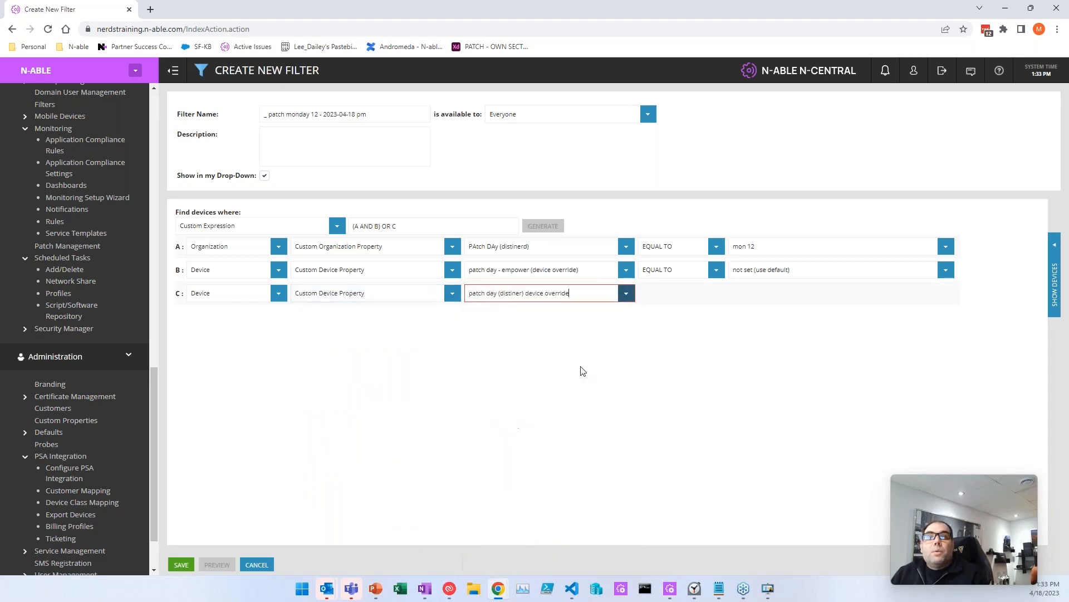
# Step: Change condition B to the device override equal to 'use customer level (default)', and C equal to 'mon 12'
pyautogui.click(626, 271)
pyautogui.scroll(1, 548, 359)
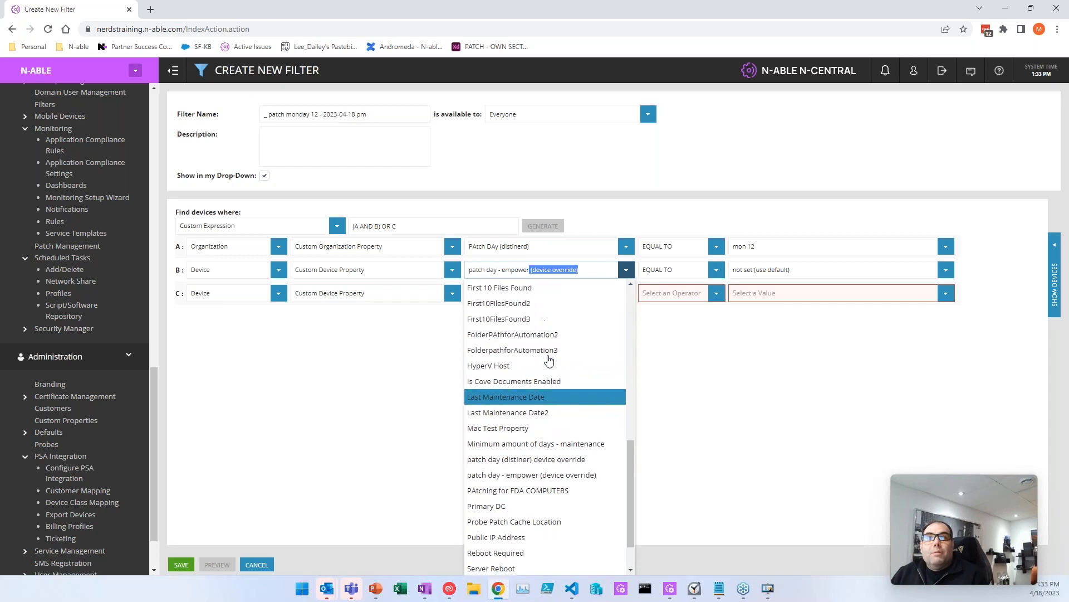
pyautogui.scroll(-1, 573, 371)
pyautogui.click(546, 406)
pyautogui.click(717, 270)
pyautogui.click(671, 284)
pyautogui.click(945, 271)
pyautogui.click(788, 336)
pyautogui.click(717, 293)
pyautogui.click(666, 308)
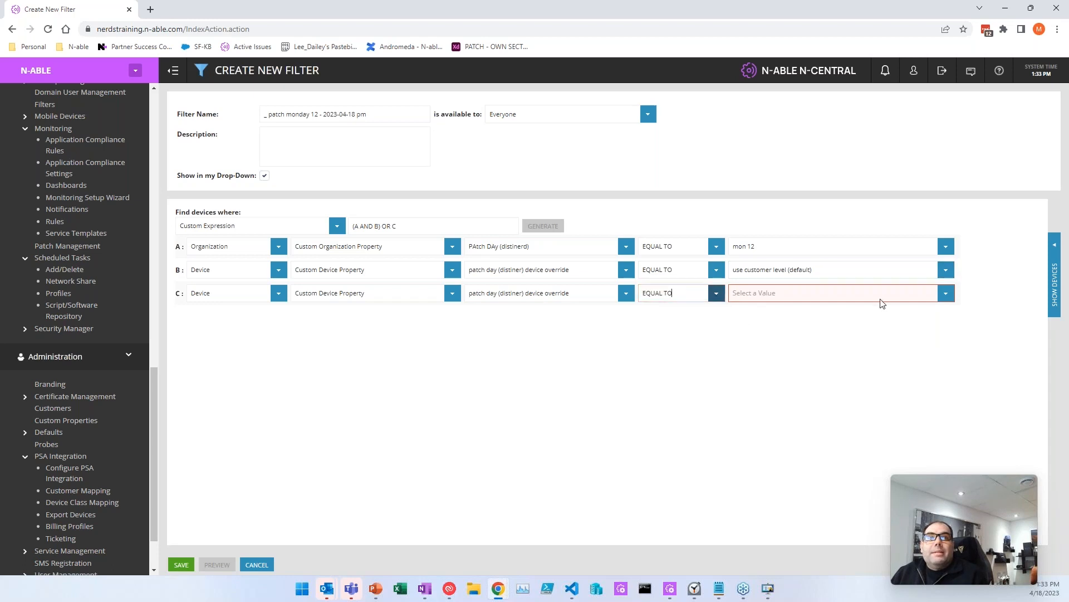
pyautogui.click(946, 294)
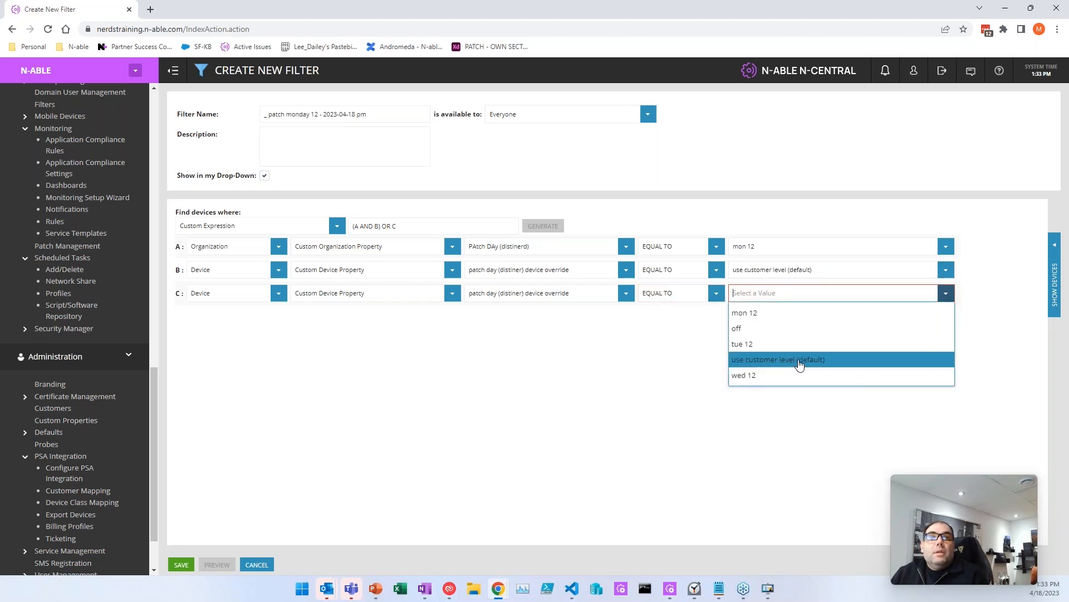
pyautogui.click(791, 312)
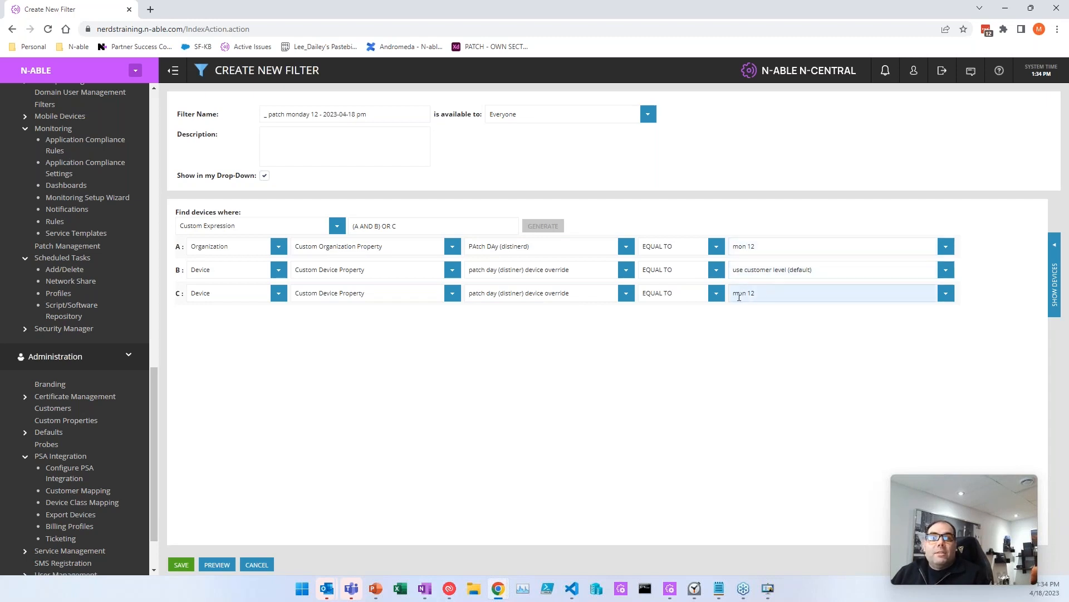
pyautogui.click(1054, 274)
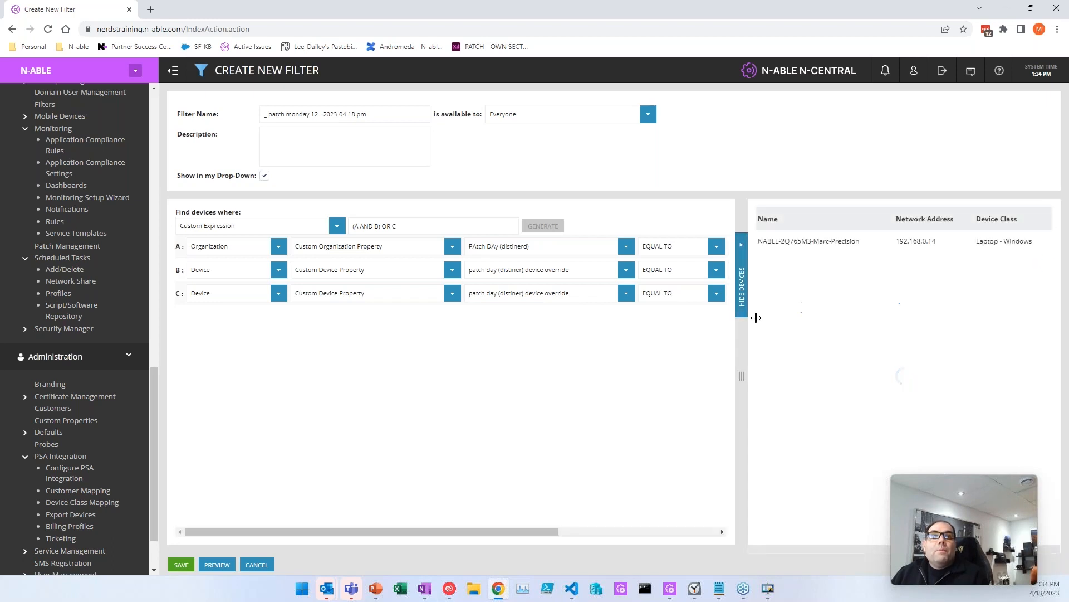
pyautogui.moveTo(767, 240); pyautogui.dragTo(917, 241)
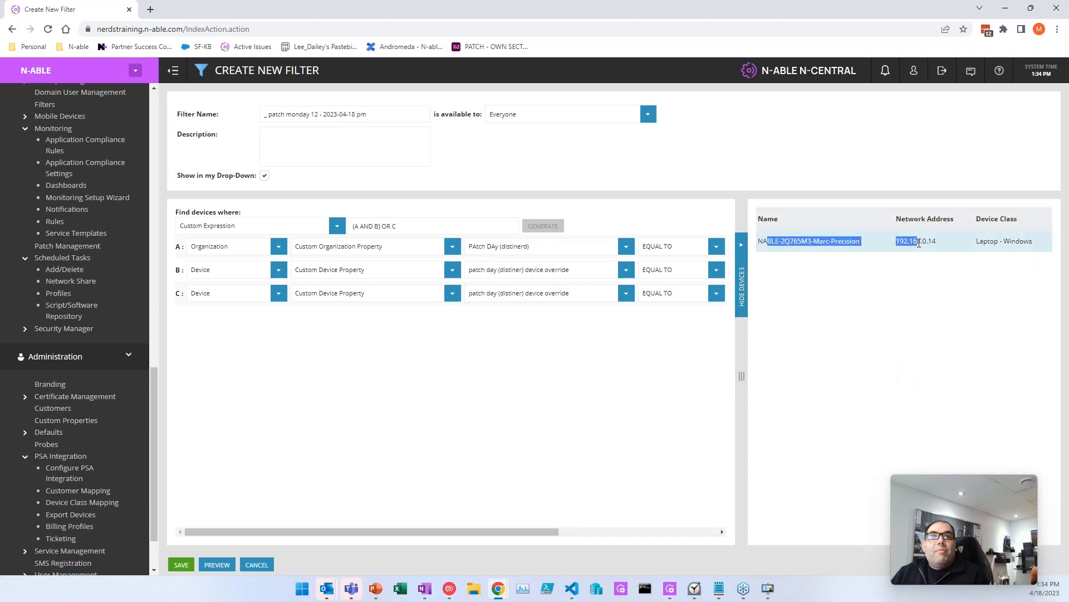
pyautogui.click(741, 285)
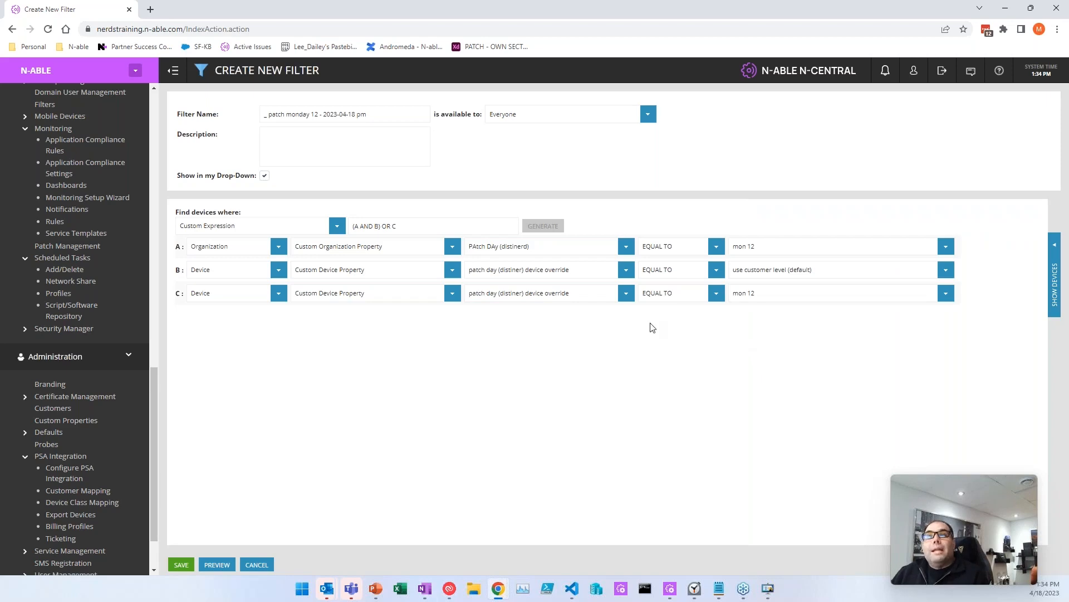
pyautogui.click(419, 226)
pyautogui.scroll(10, 84, 190)
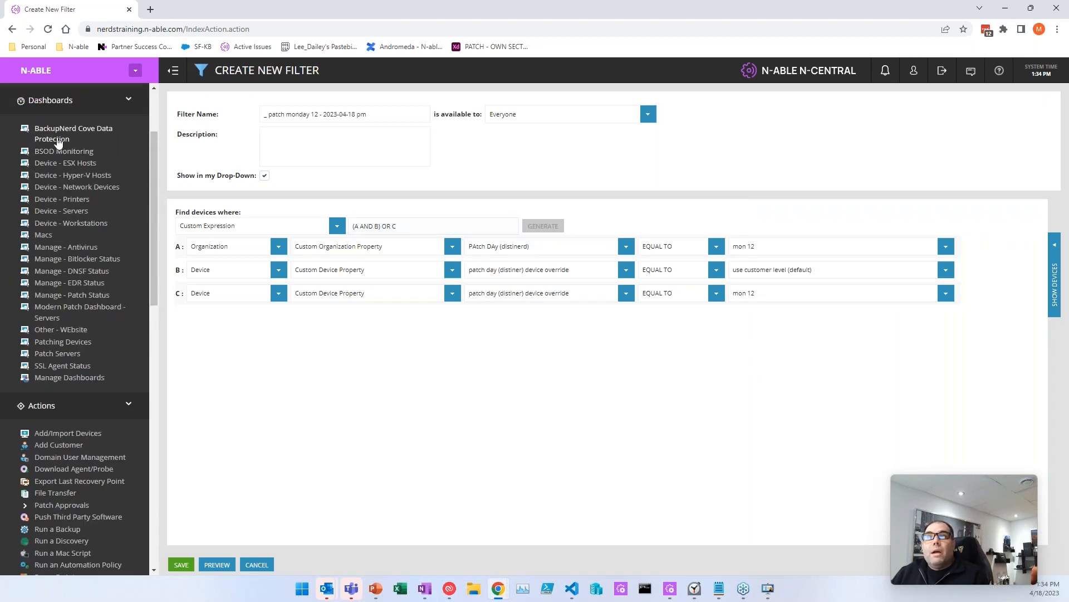
# Step: Open All Devices in a new browser tab and open the laptop's device details
pyautogui.rightClick(46, 143)
pyautogui.click(61, 162)
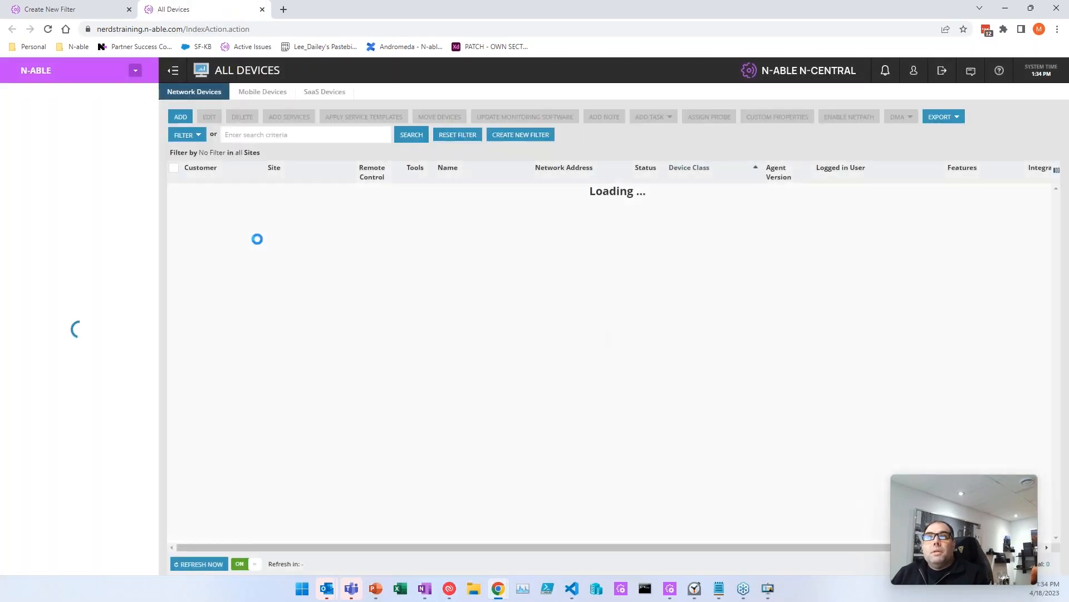
pyautogui.moveTo(259, 236); pyautogui.dragTo(300, 243)
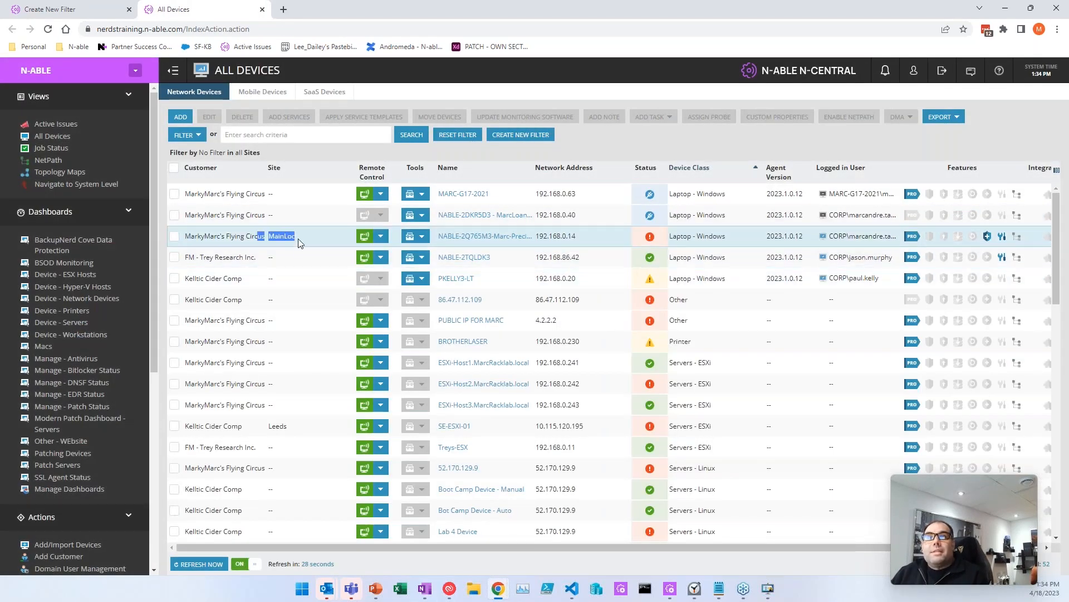
pyautogui.click(480, 239)
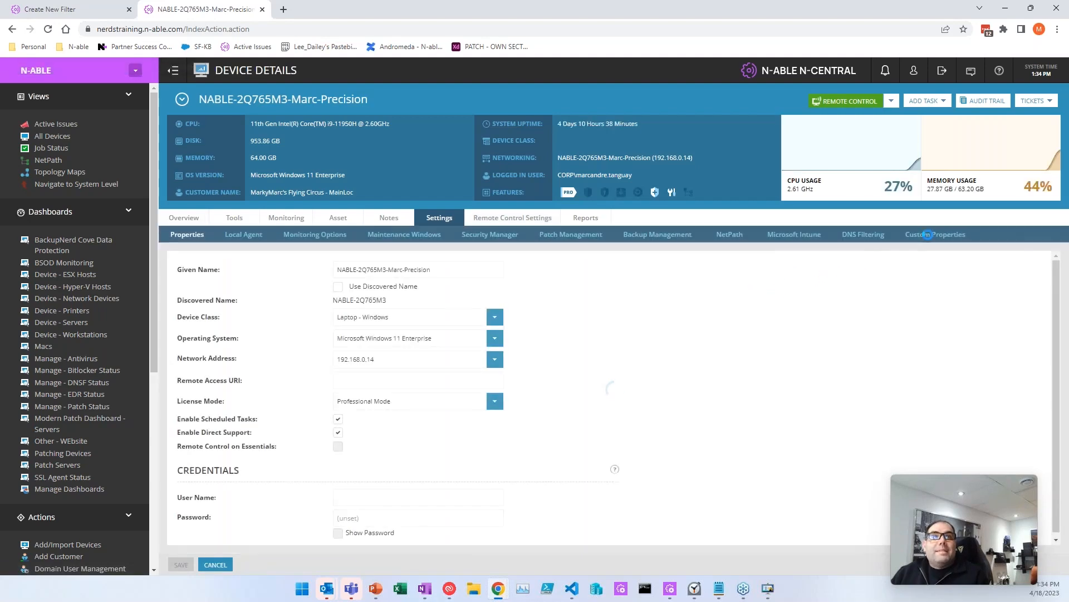
# Step: Change the patch day (distiner) device override to 'wed 12' and save the device
pyautogui.scroll(-4, 785, 483)
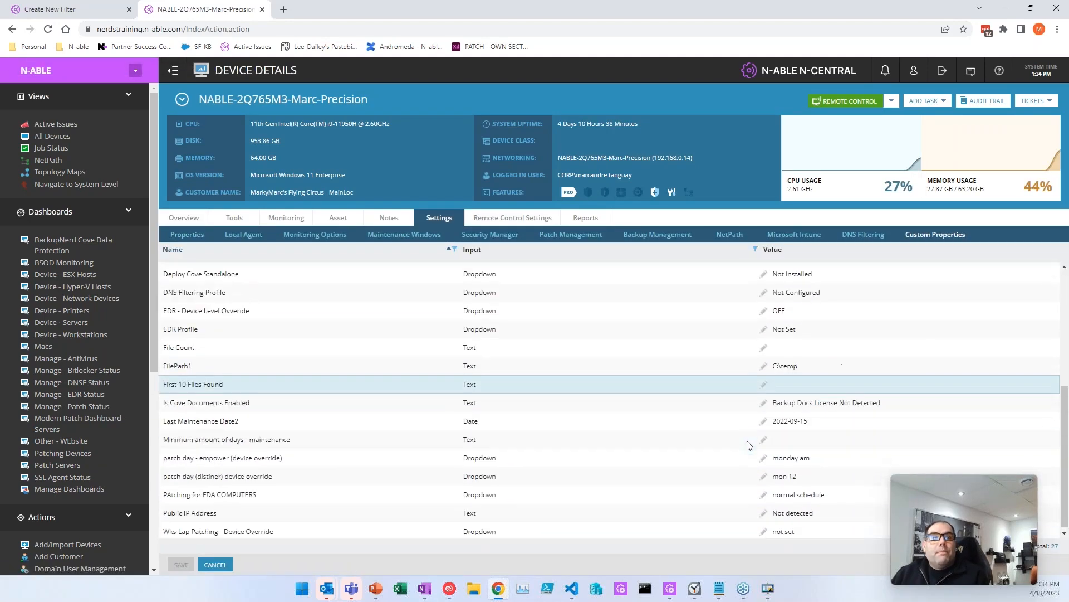
pyautogui.click(793, 480)
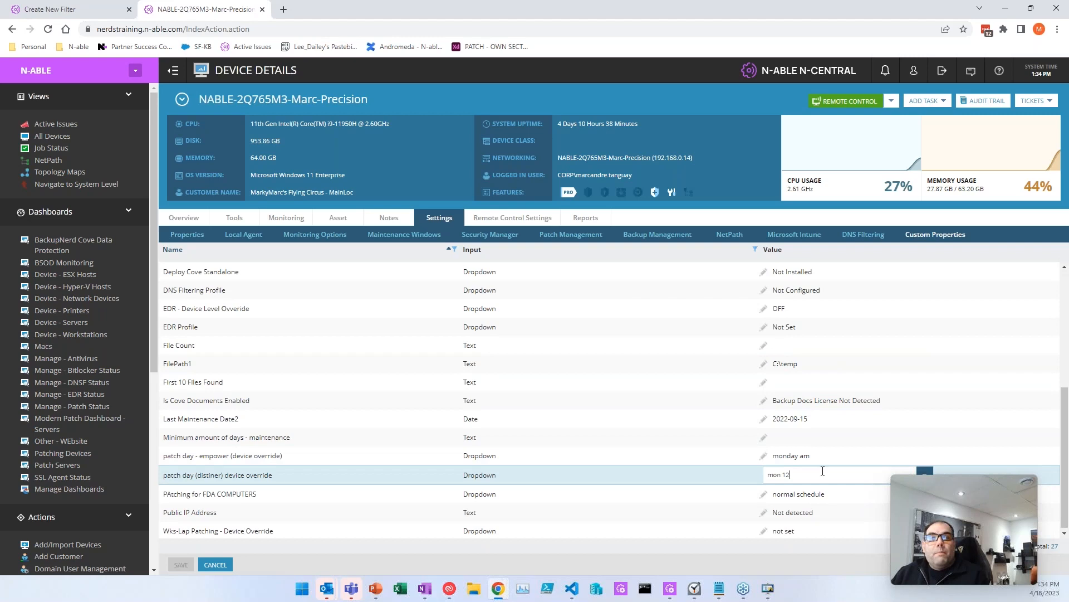
pyautogui.click(794, 476)
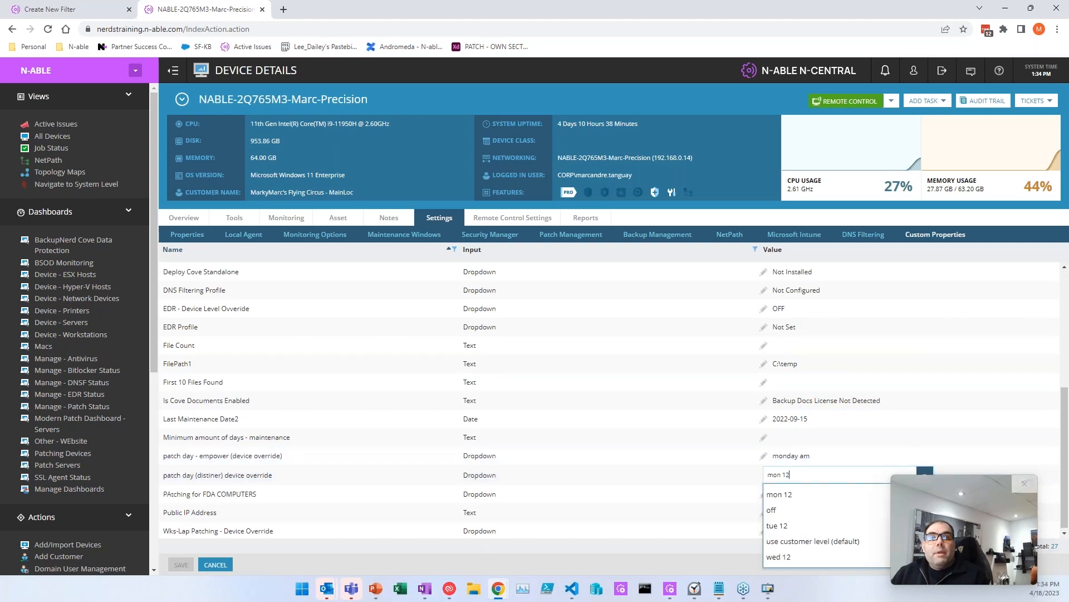
pyautogui.click(779, 556)
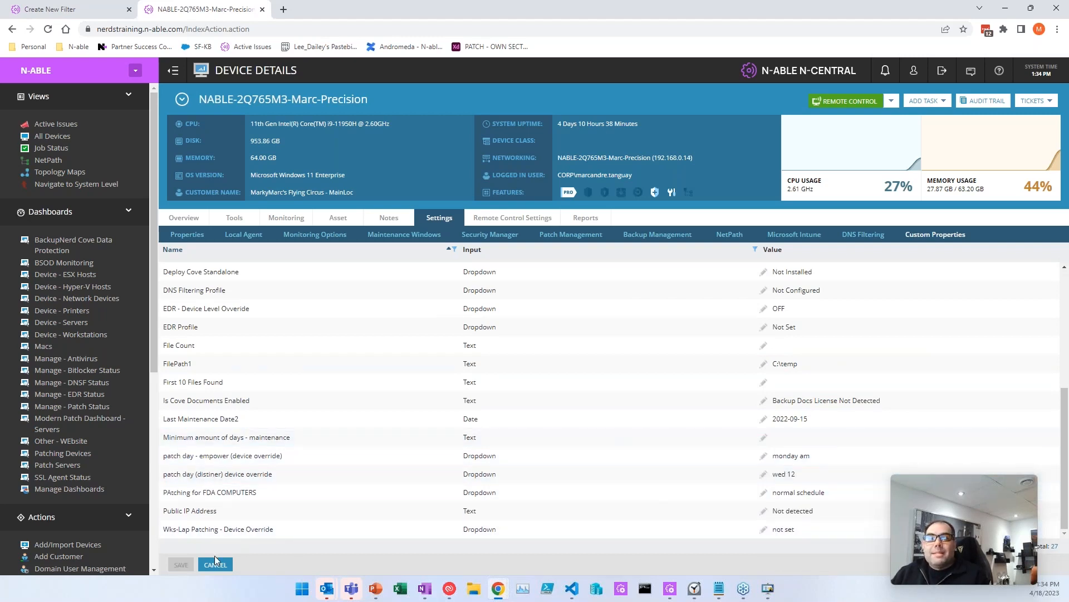
pyautogui.click(181, 564)
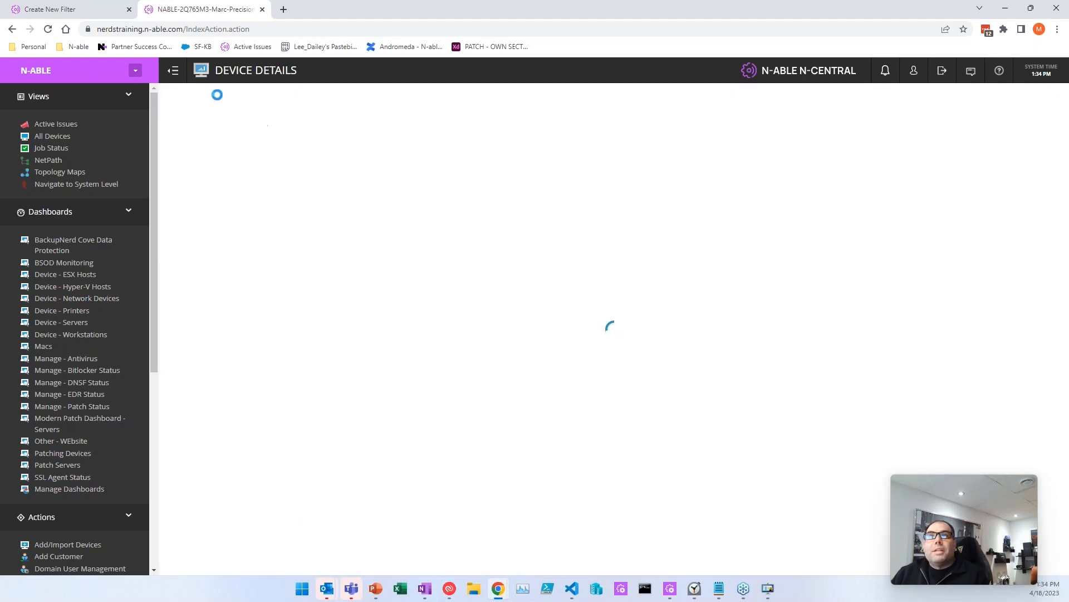
# Step: On the Create New Filter tab, preview matching devices, confirm there are none, and hide the preview
pyautogui.click(83, 9)
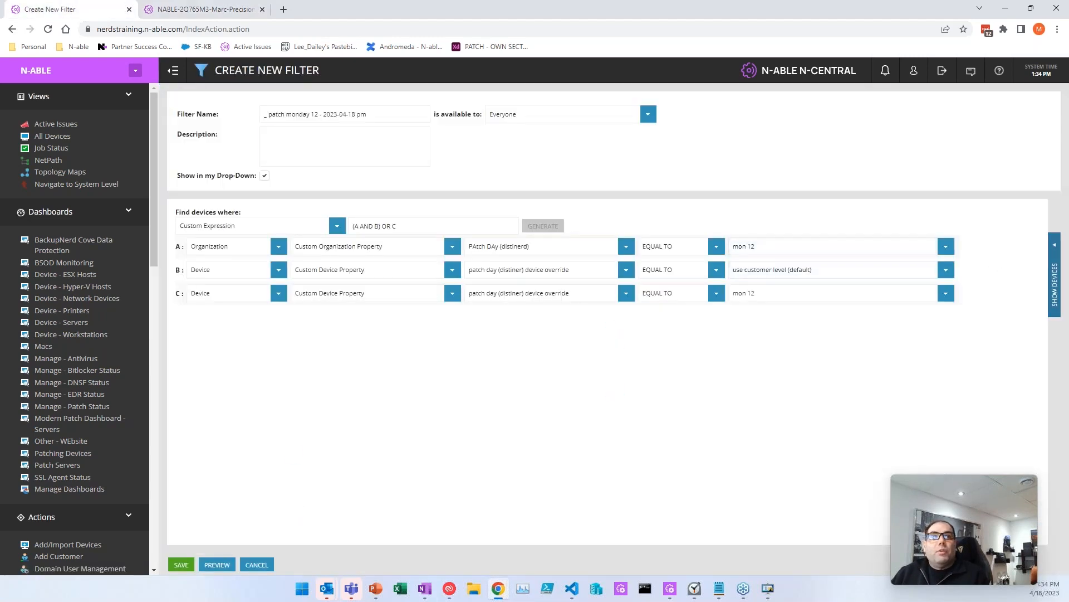
pyautogui.click(1054, 274)
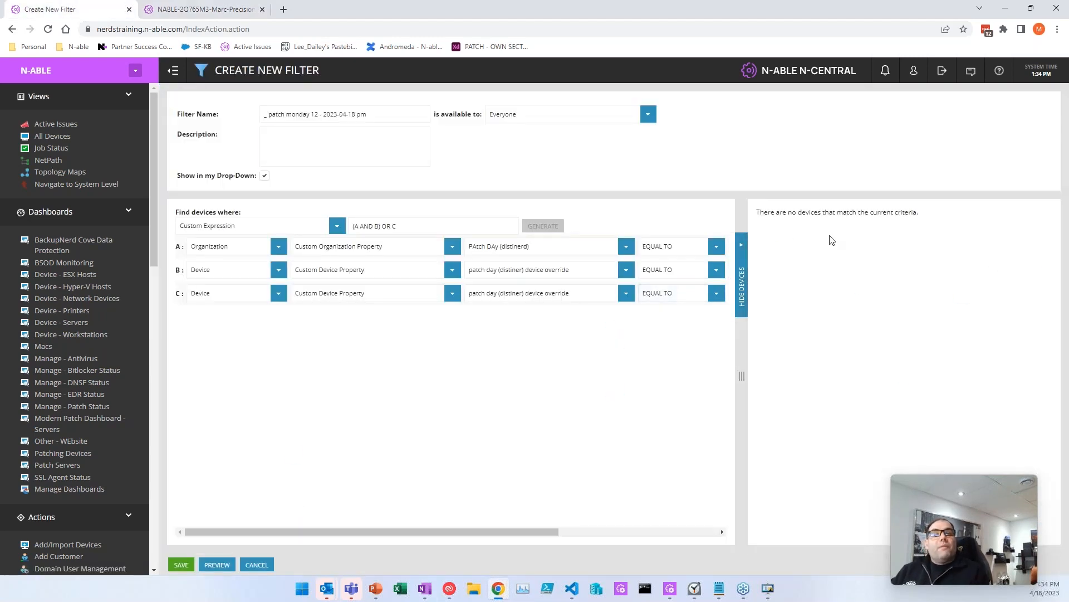
pyautogui.click(742, 294)
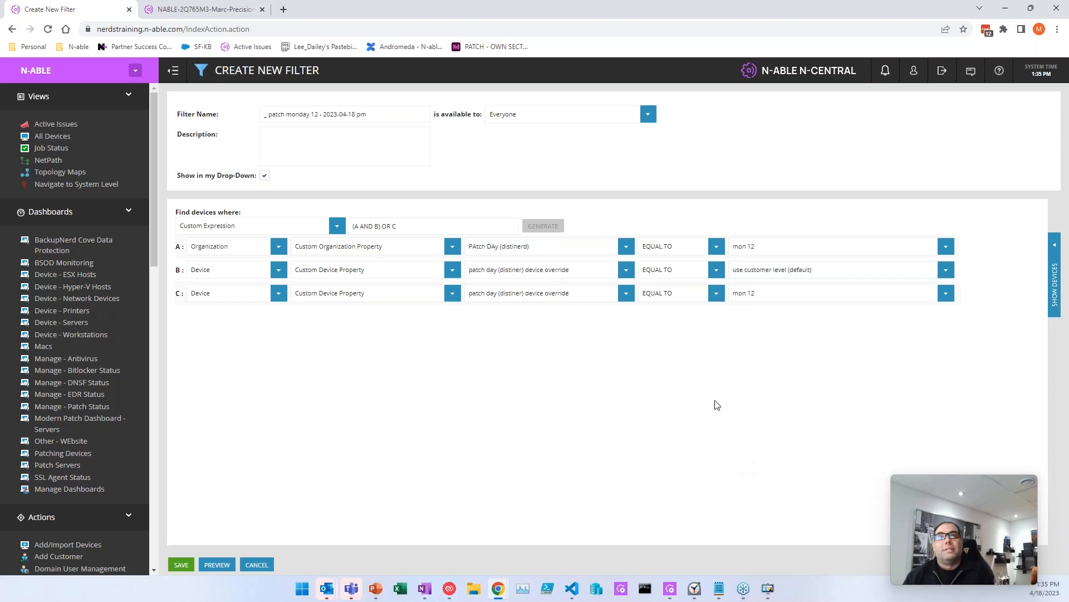
# Step: Extend the custom expression to '((A AND B) OR C) AND (D OR E)', creating rows D and E
pyautogui.click(430, 226)
pyautogui.write('(')
pyautogui.press('End')
pyautogui.write(') AND (D')
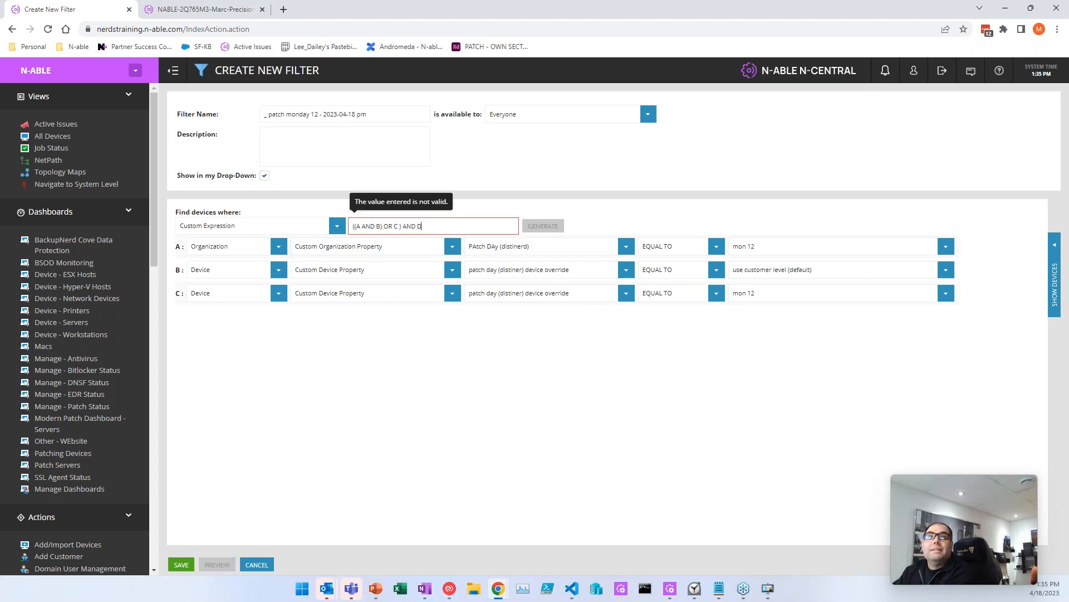
pyautogui.write(' OR E')
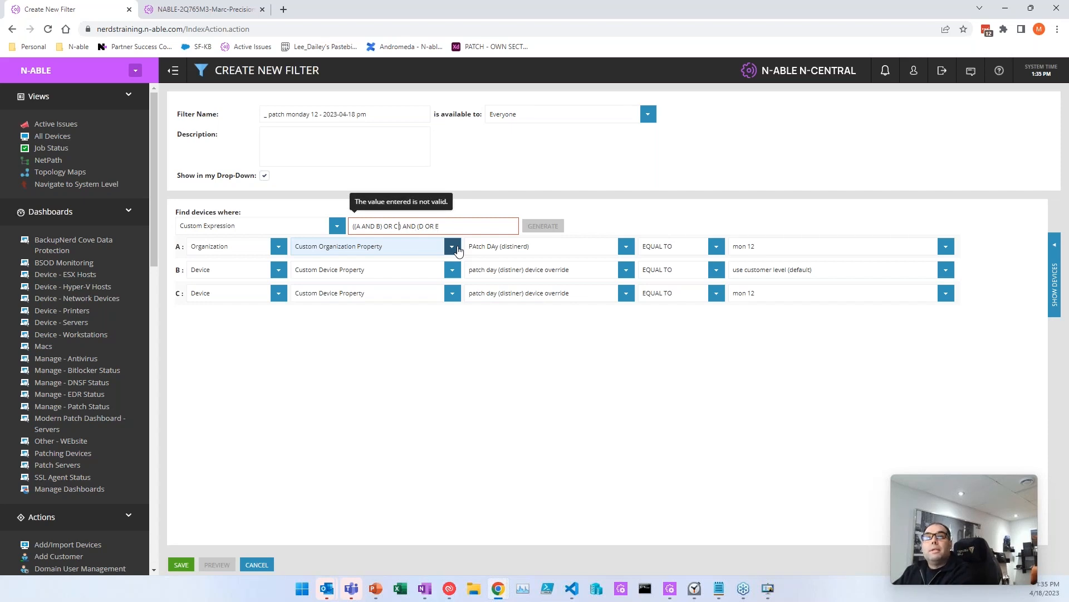
pyautogui.write(')')
pyautogui.press('Tab')
pyautogui.click(469, 227)
pyautogui.press('BackSpace')
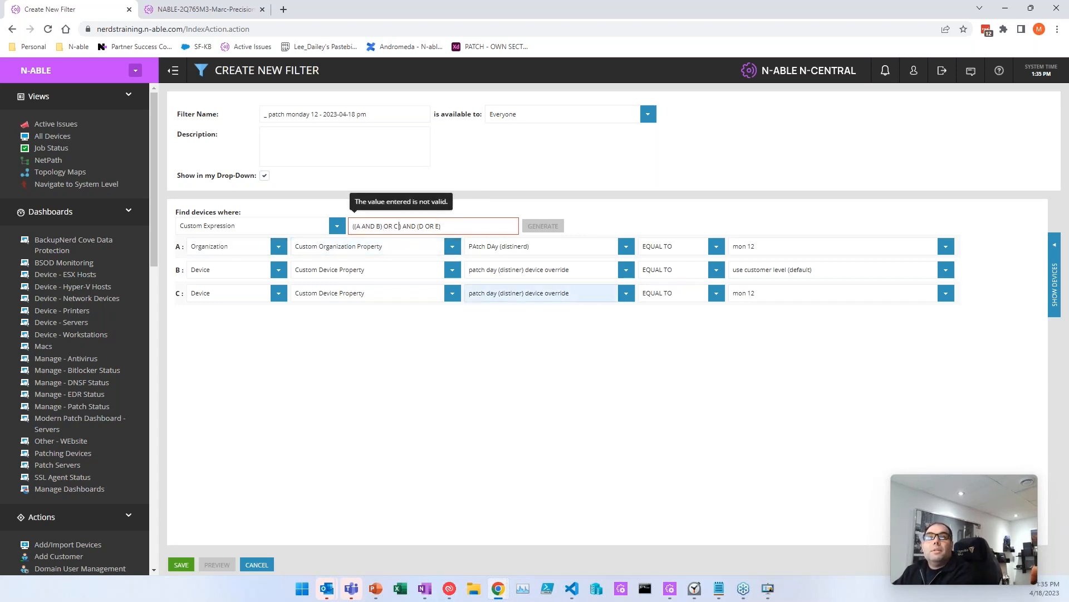
pyautogui.press('Delete')
pyautogui.click(547, 227)
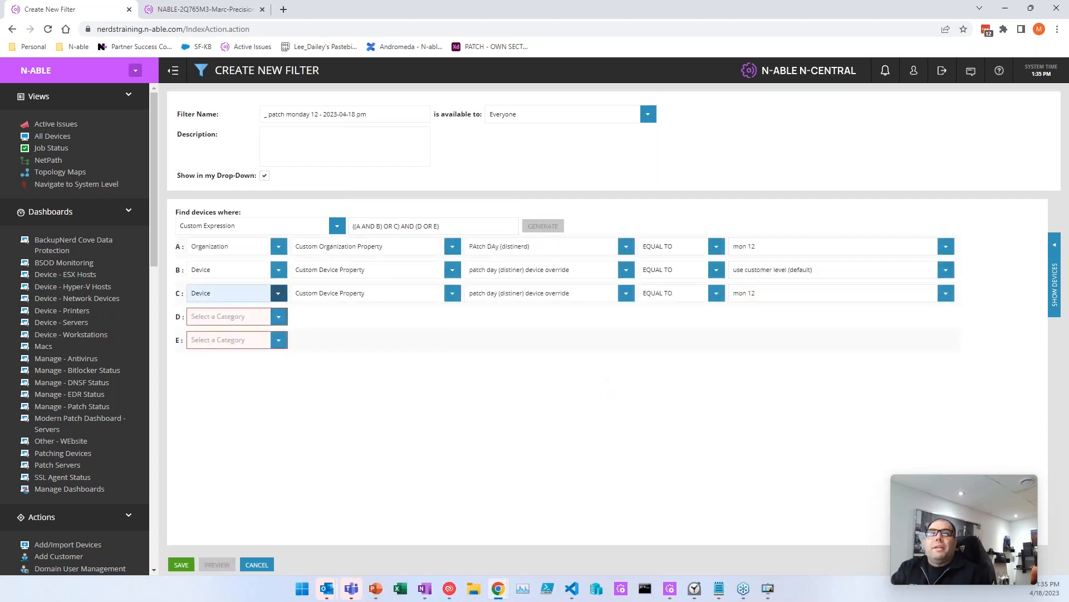
pyautogui.click(355, 225)
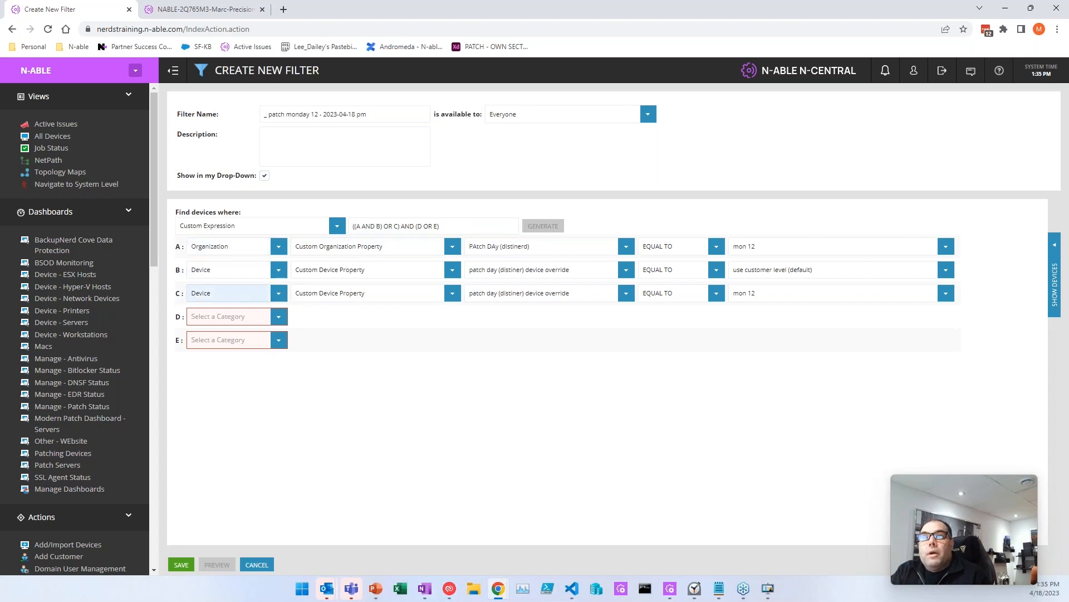
# Step: Set condition D to Device Class EQUAL TO 'Laptop - Windows'
pyautogui.click(278, 316)
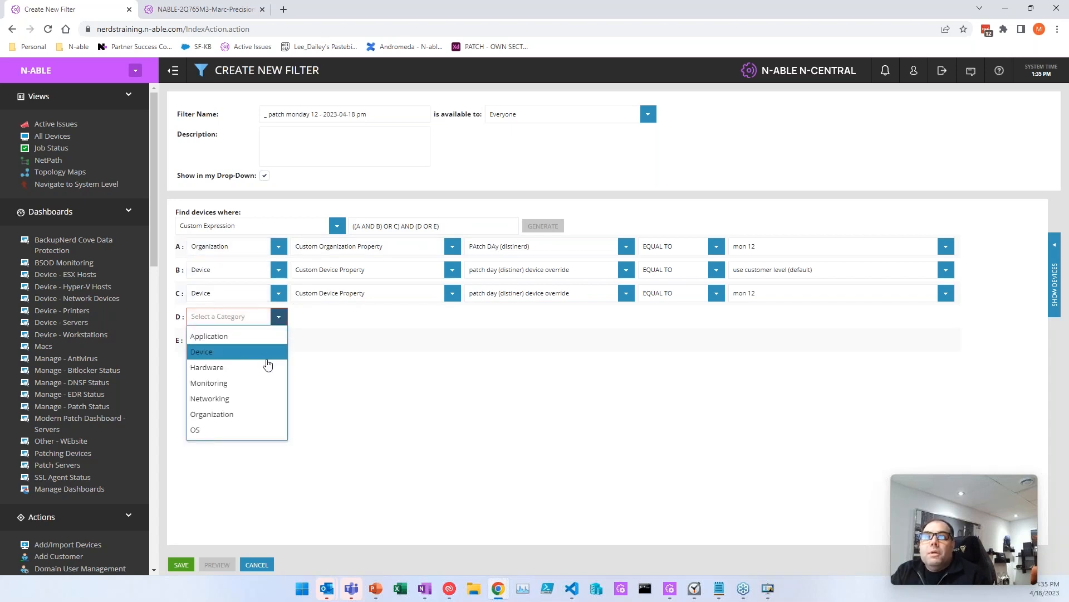
pyautogui.click(273, 352)
pyautogui.click(452, 316)
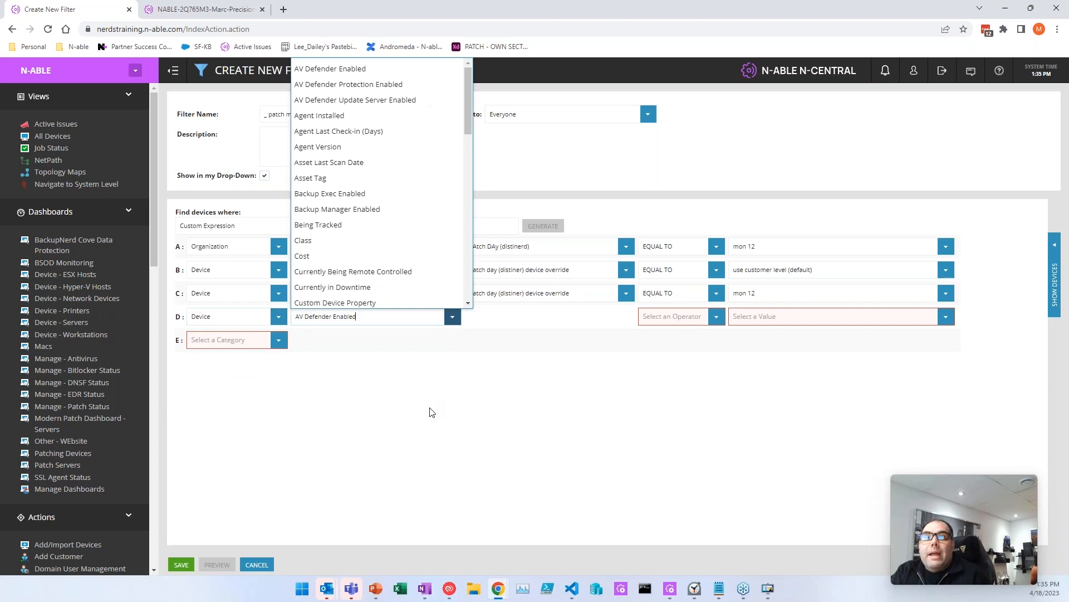
pyautogui.click(379, 240)
pyautogui.click(716, 316)
pyautogui.click(671, 333)
pyautogui.click(925, 316)
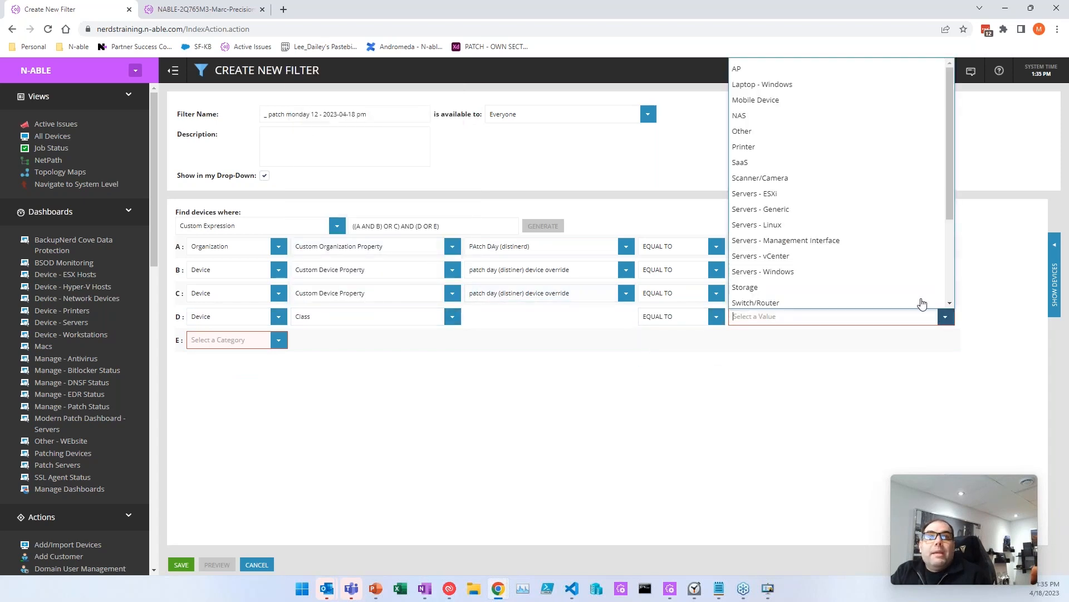
pyautogui.click(802, 85)
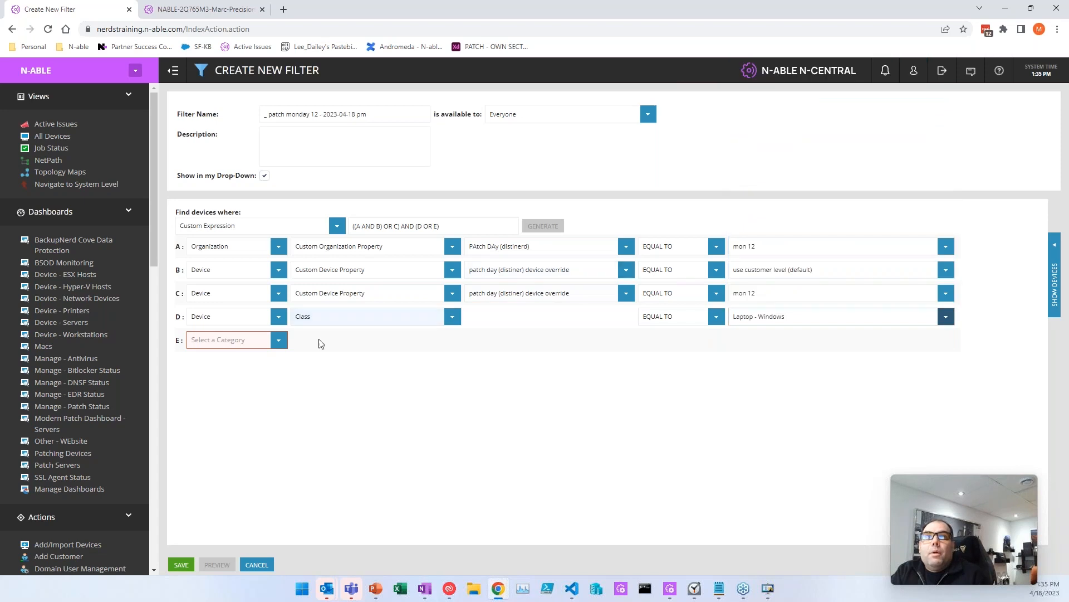
# Step: Set condition E to Device Class EQUAL TO 'Workstations - Windows'
pyautogui.click(278, 340)
pyautogui.click(212, 375)
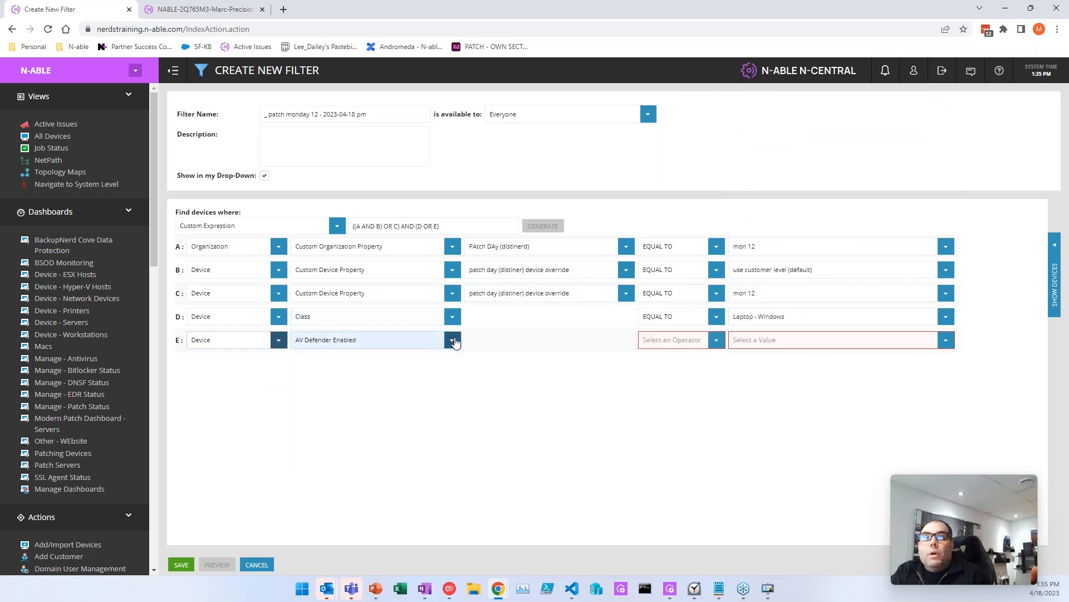
pyautogui.click(452, 339)
pyautogui.click(342, 246)
pyautogui.click(716, 339)
pyautogui.click(668, 357)
pyautogui.scroll(-2, 813, 302)
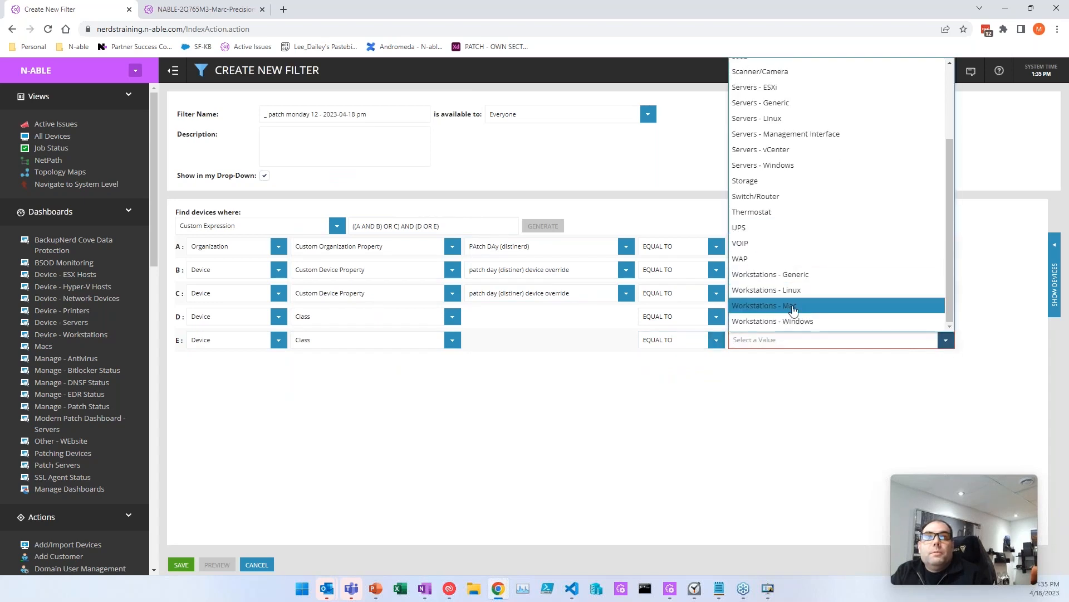
pyautogui.click(813, 300)
# Step: Name the filter '_ patch monday 12 - 2023-04-18 pm - Lap+wks', add a description, and save it
pyautogui.click(399, 114)
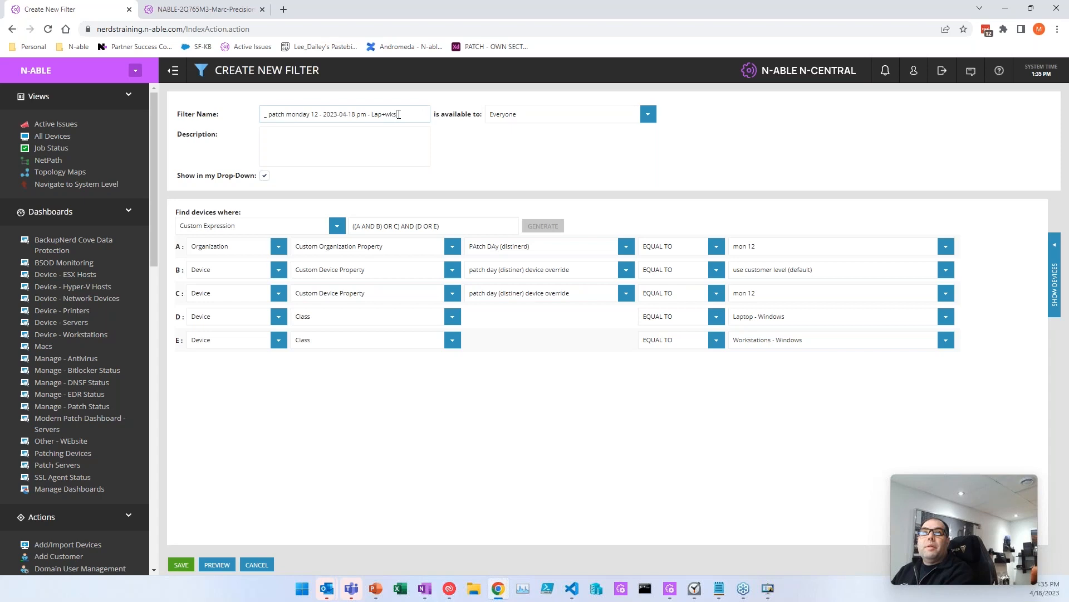
pyautogui.click(363, 144)
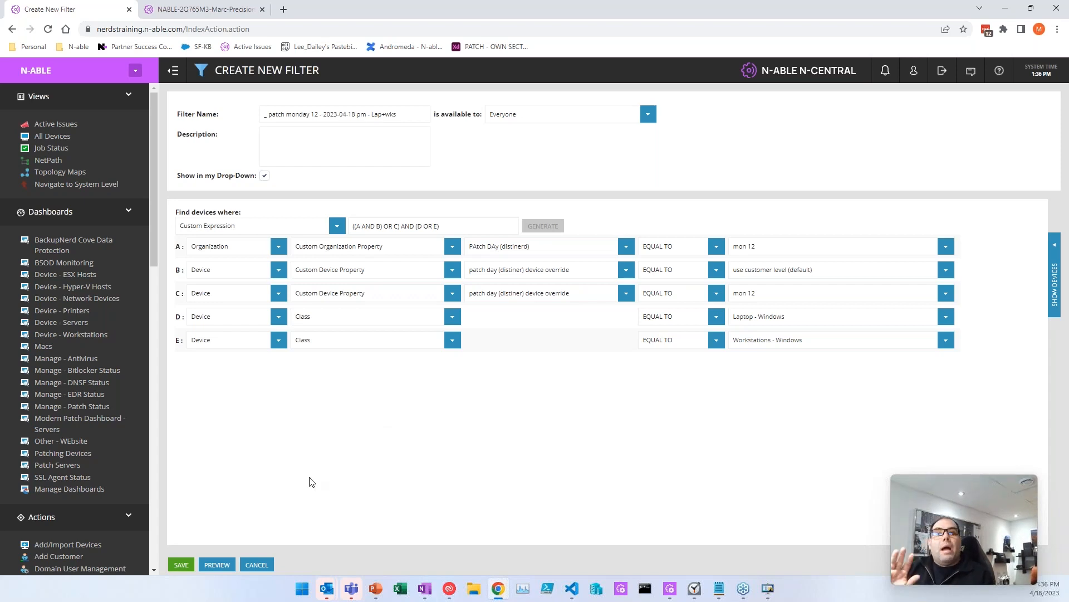
pyautogui.click(181, 557)
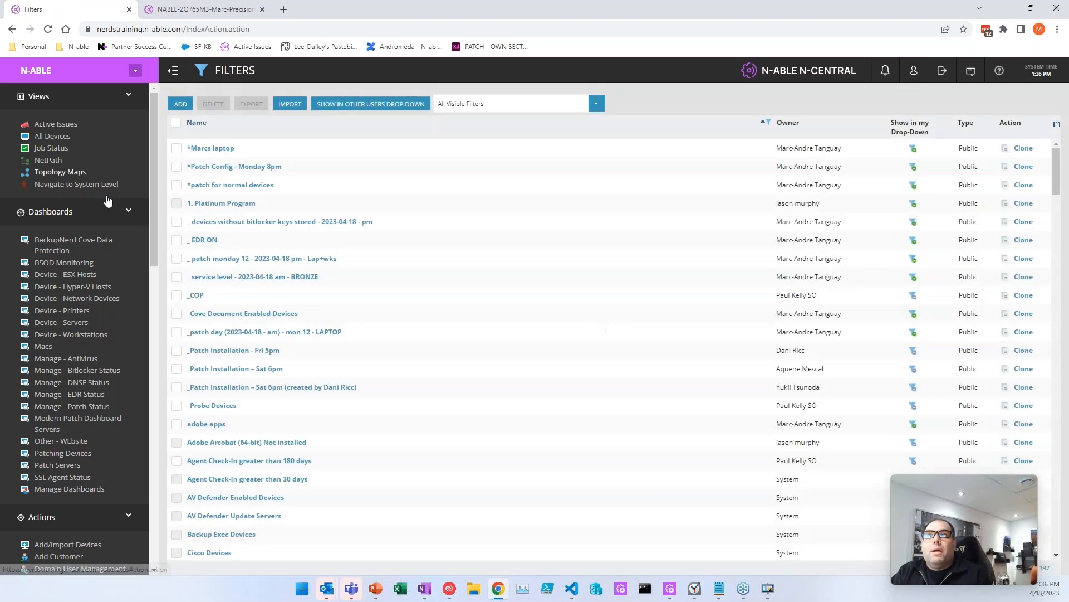
# Step: Select laptops NABLE-2Q765M3 and NABLE-2DKR5D3 and bulk-set their patch day (distiner) to 'mon 12'
pyautogui.click(52, 136)
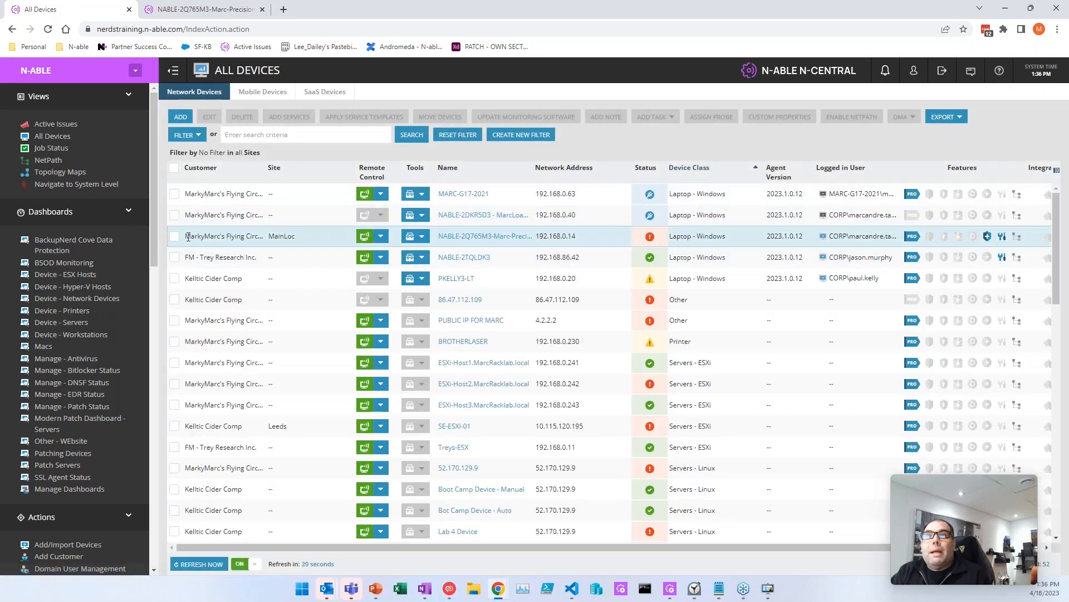
pyautogui.click(174, 238)
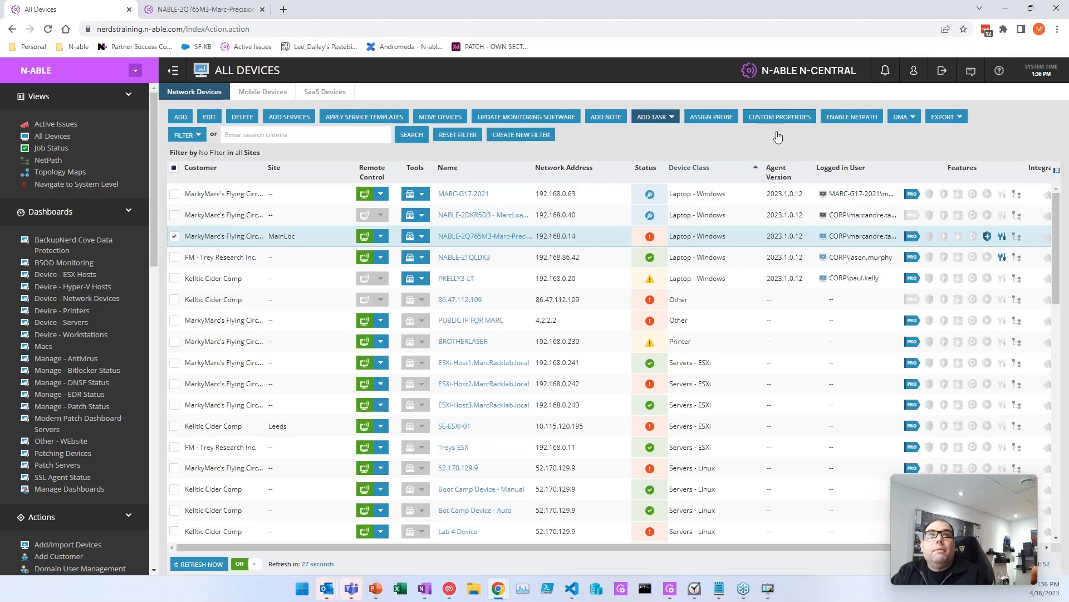
pyautogui.click(173, 215)
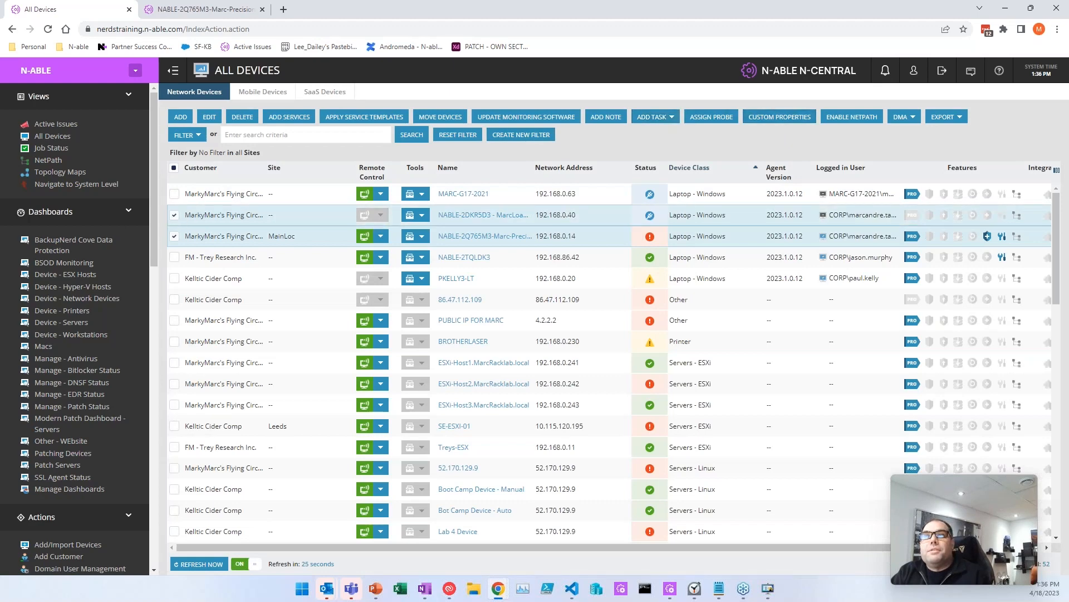
pyautogui.click(771, 118)
pyautogui.scroll(-3, 490, 345)
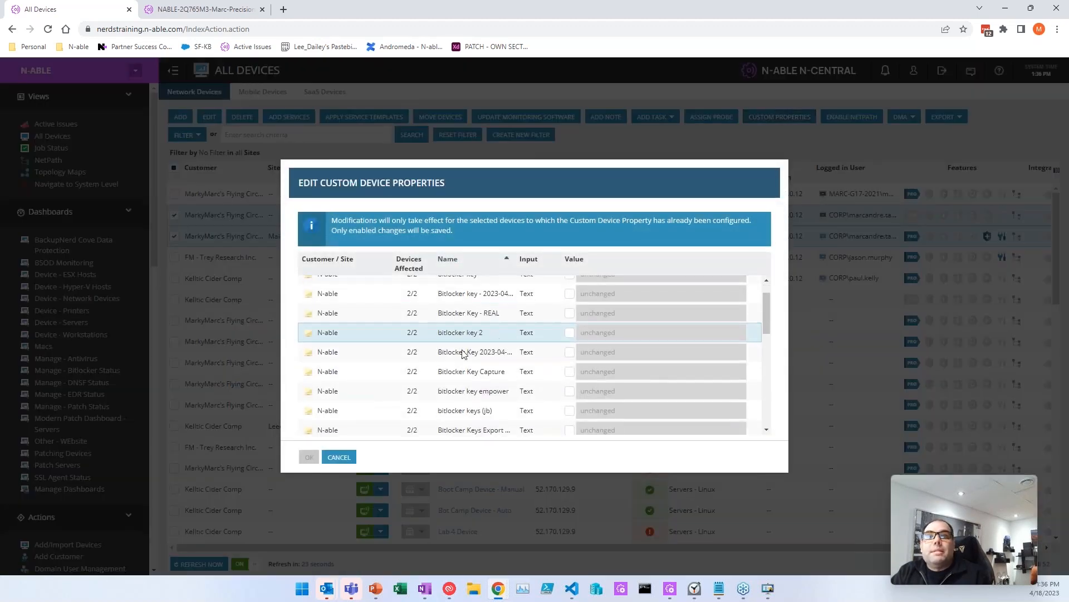
pyautogui.scroll(-5, 474, 345)
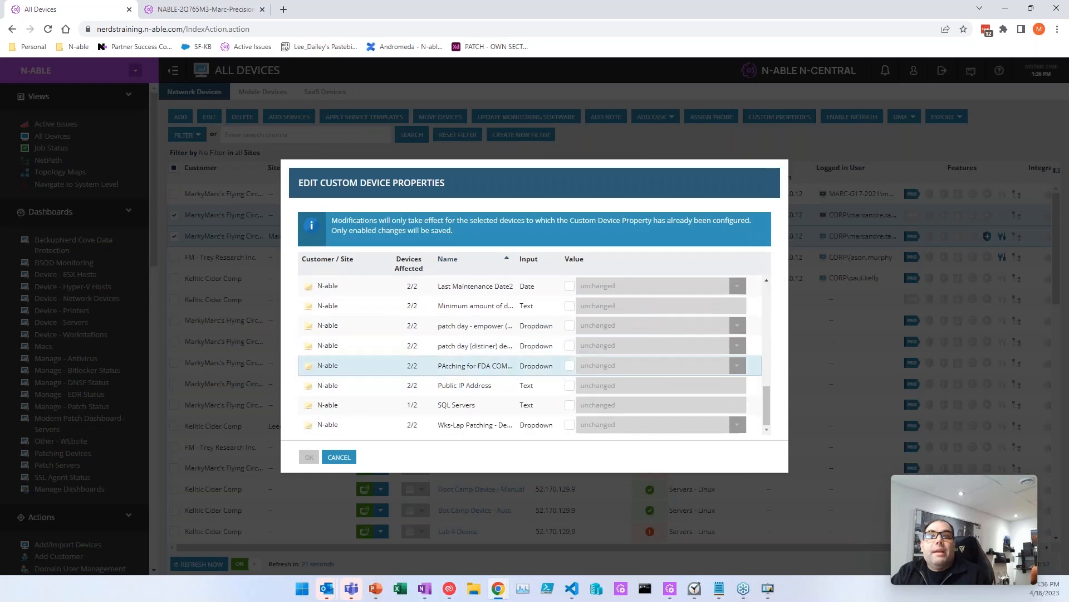
pyautogui.click(569, 345)
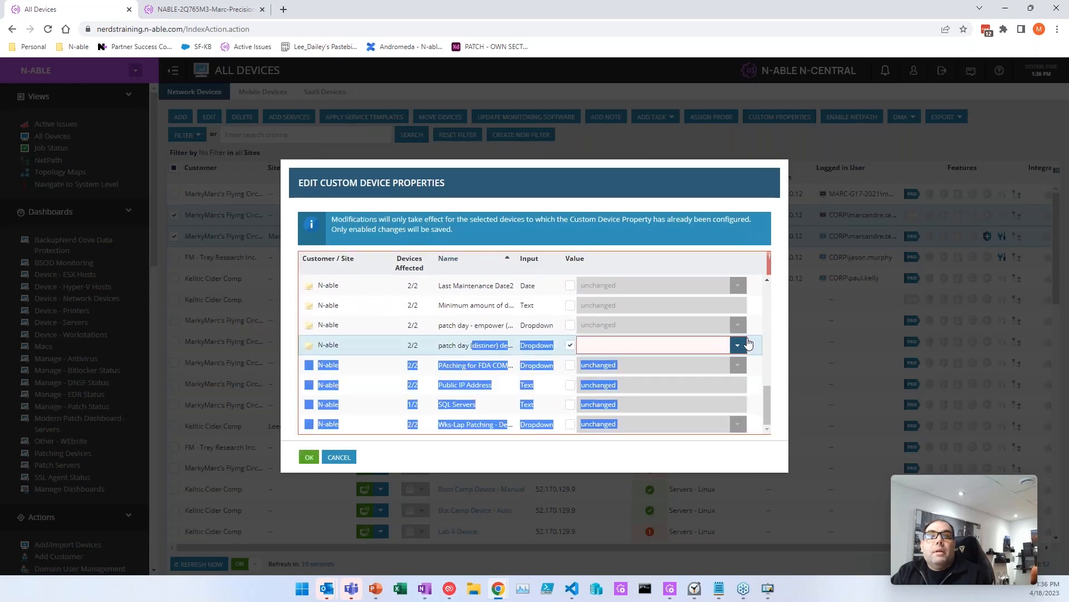
pyautogui.click(613, 345)
pyautogui.click(613, 362)
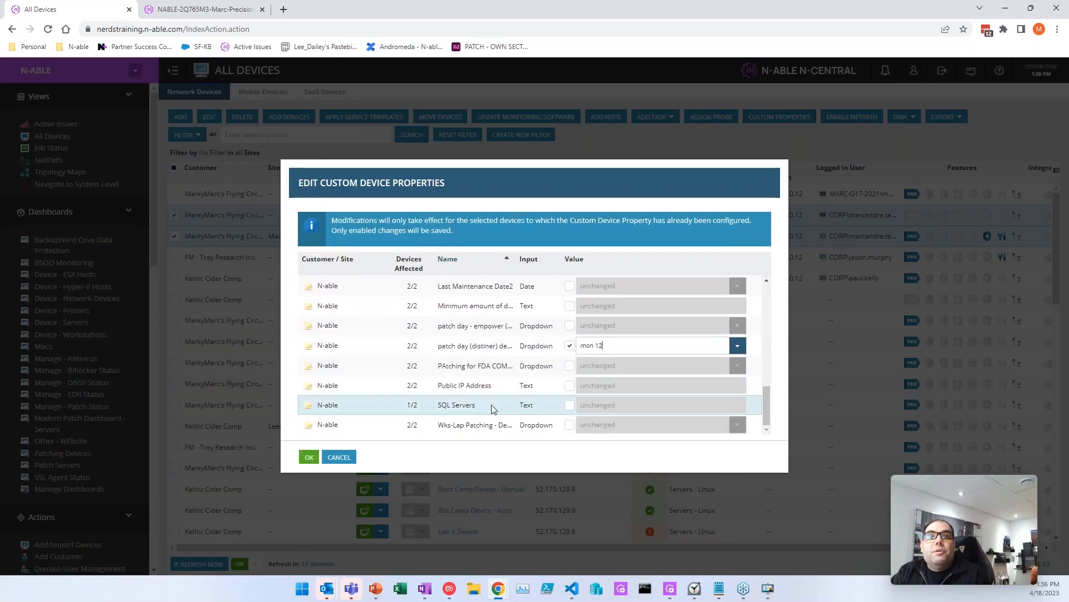
pyautogui.click(309, 457)
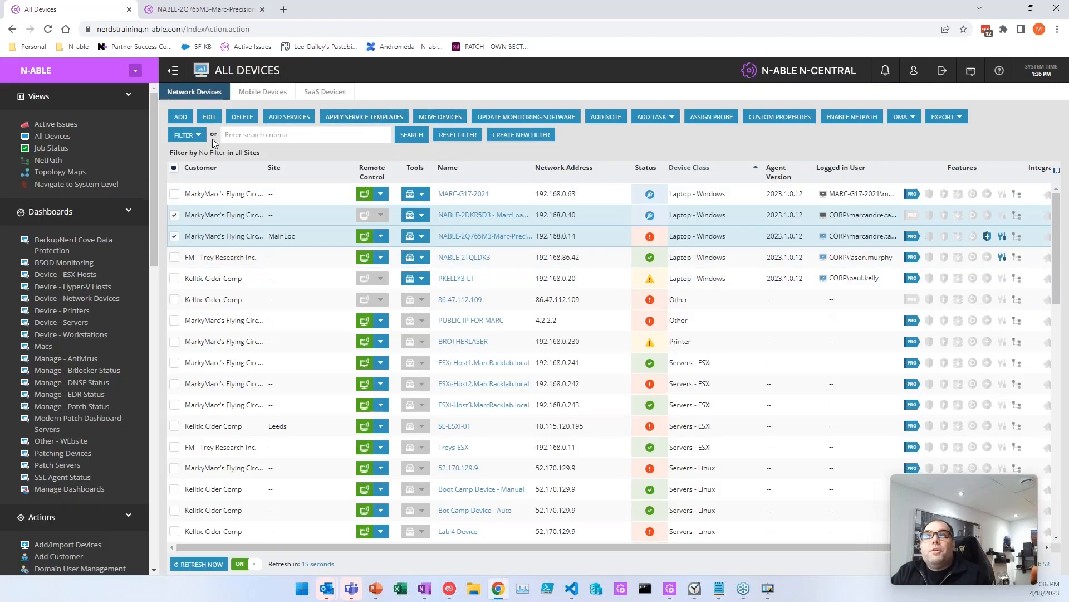
pyautogui.click(199, 139)
# Step: Apply the '_ patch monday 12 - 2023-04-18 pm - Lap+wks' filter, check both laptops appear, then reset it
pyautogui.click(361, 163)
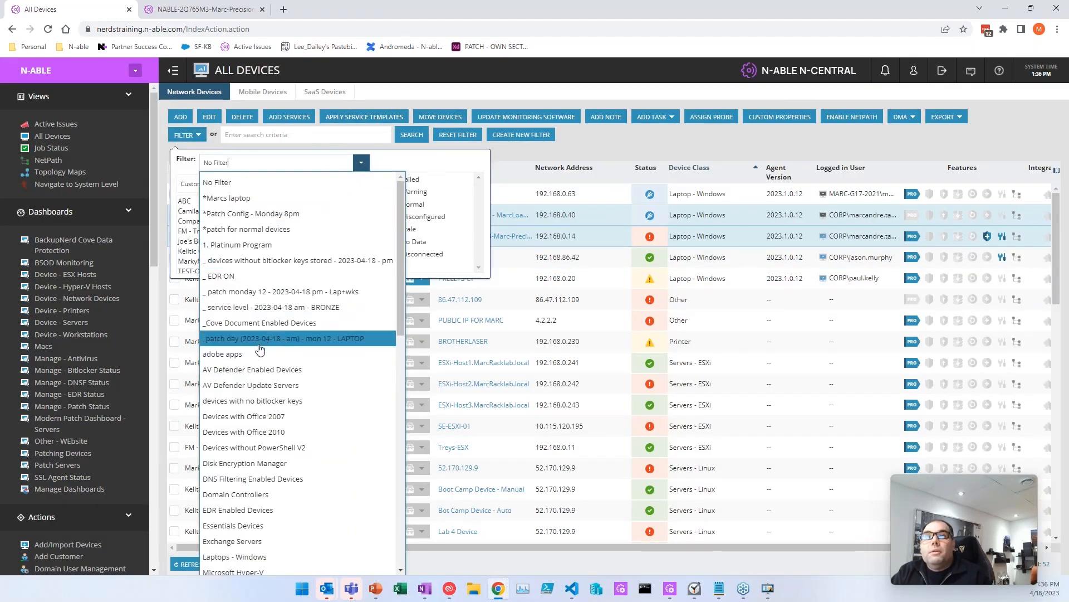
pyautogui.click(257, 291)
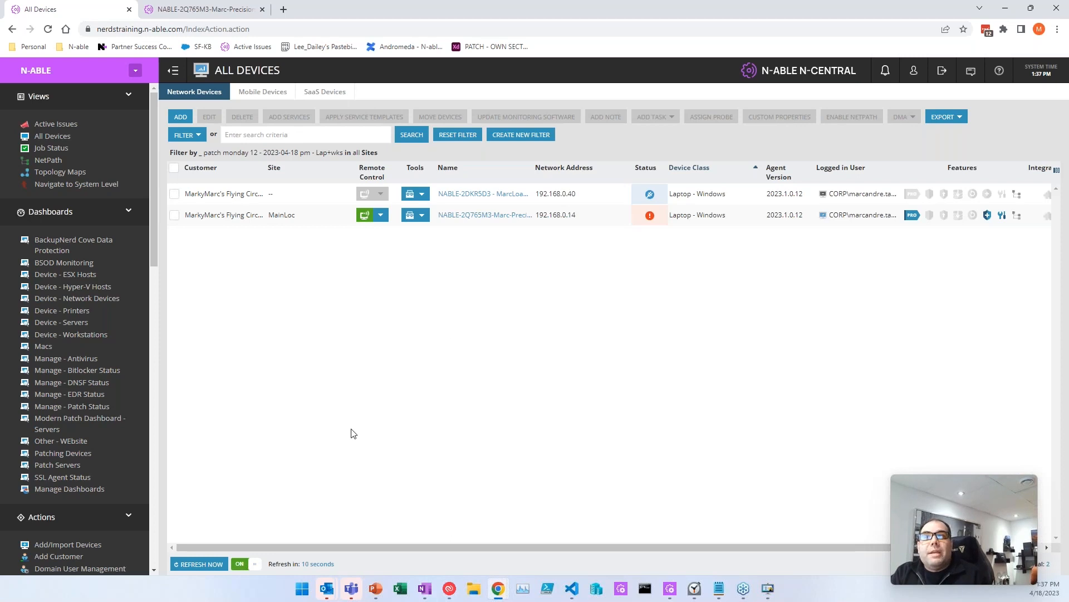
pyautogui.hotkey('alt', 'Tab')
pyautogui.hotkey('alt', 'Tab')
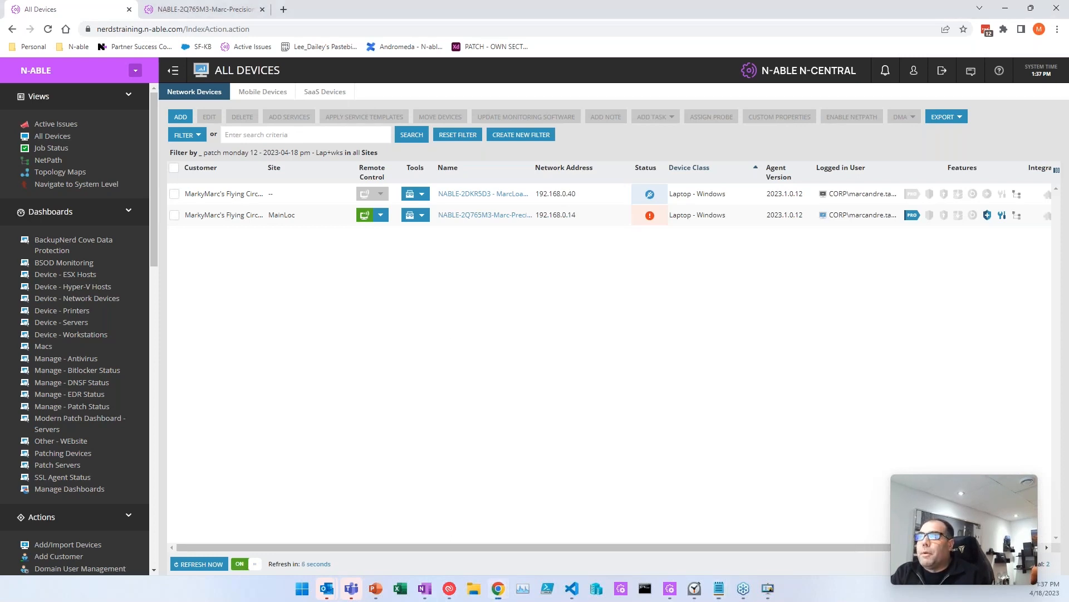
pyautogui.hotkey('alt', 'Tab')
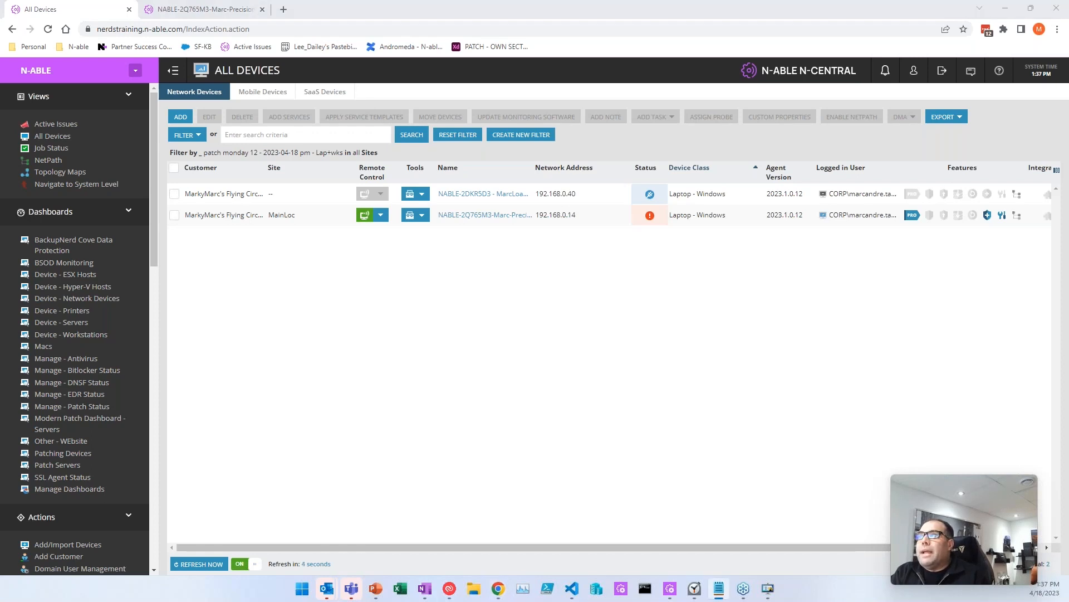
pyautogui.hotkey('alt', 'F4')
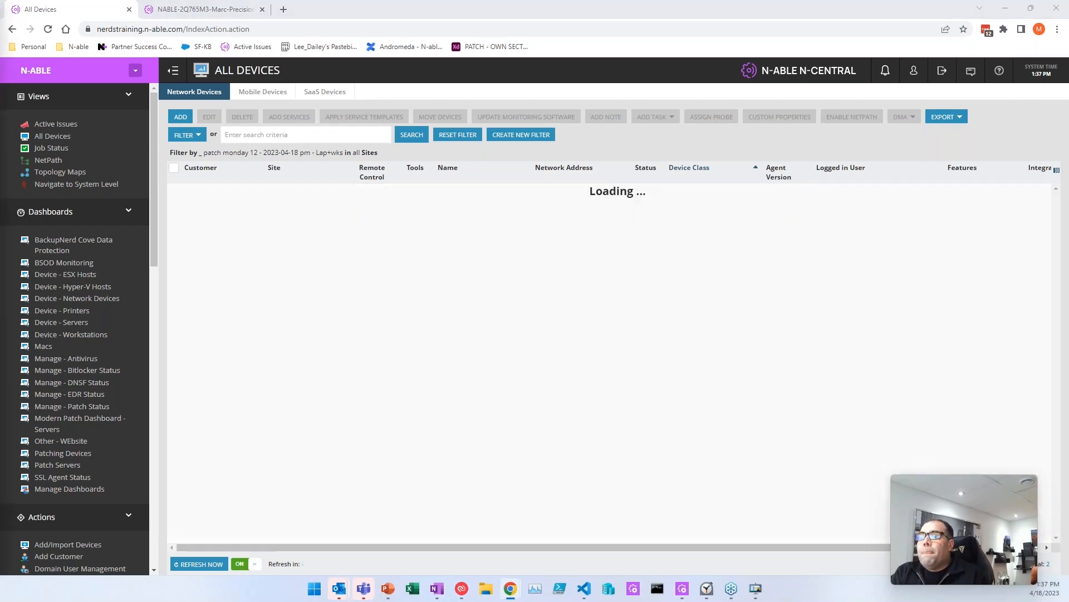
pyautogui.click(412, 329)
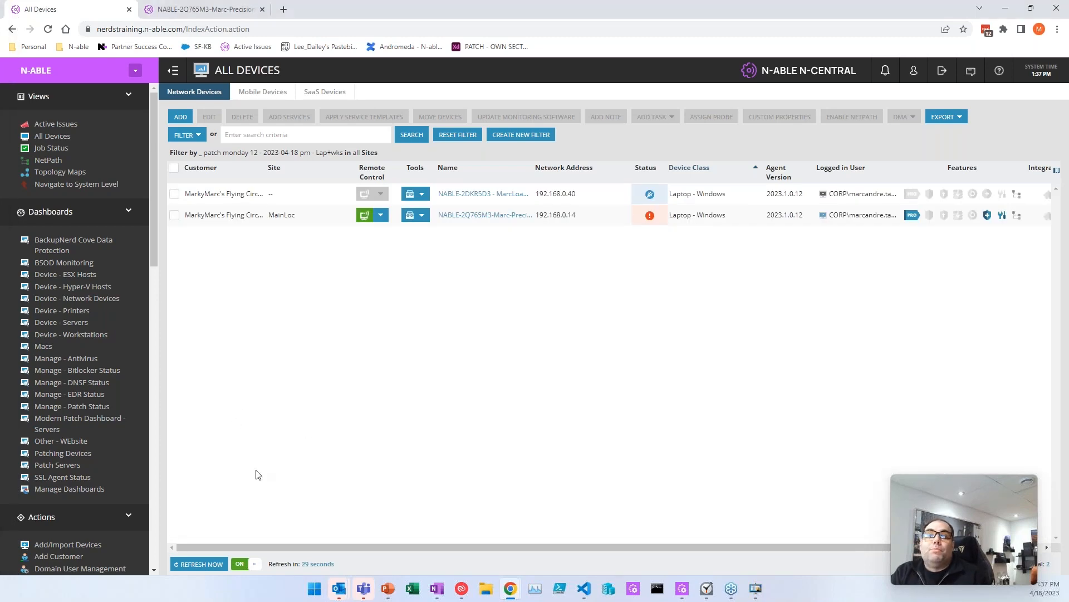
pyautogui.click(457, 134)
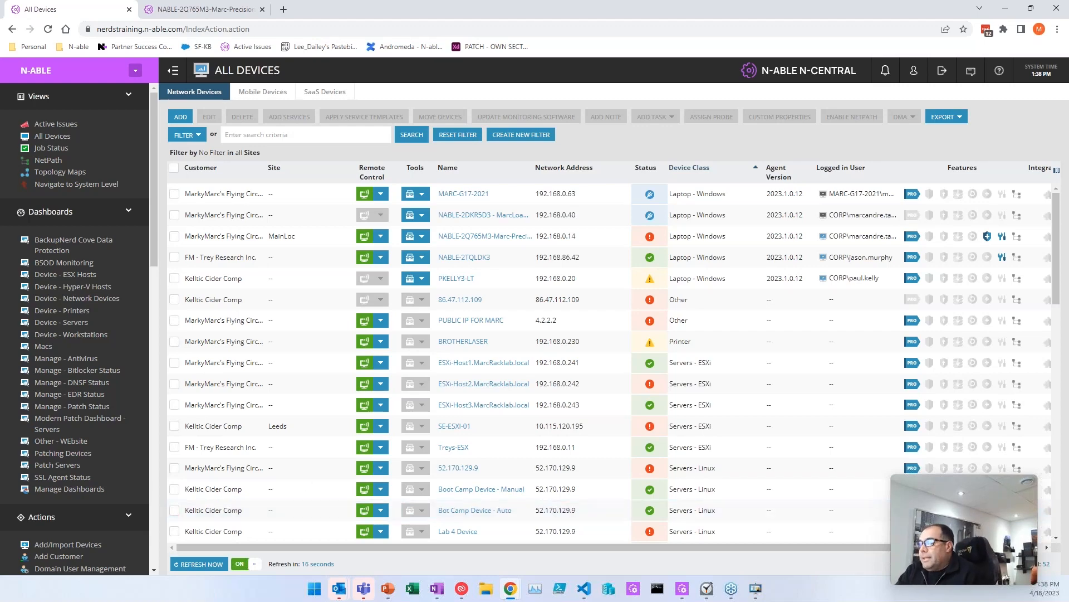
pyautogui.hotkey('alt', 'Tab')
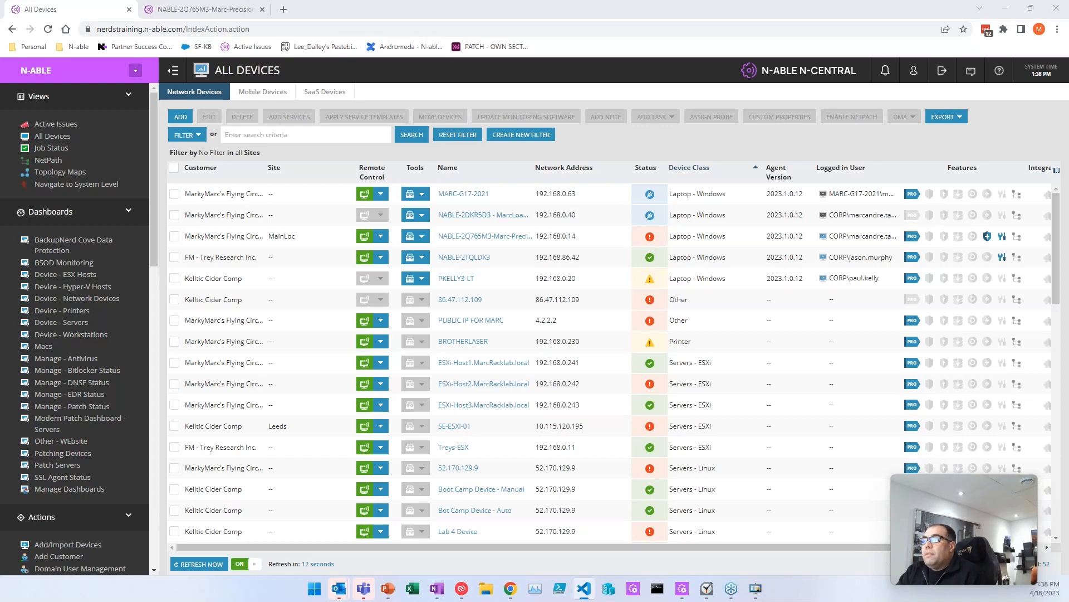
# Step: Bring VS Code on screen, run FORM GUI.ps1 with F5, then minimize the editor
pyautogui.moveTo(0, 137); pyautogui.dragTo(527, 107)
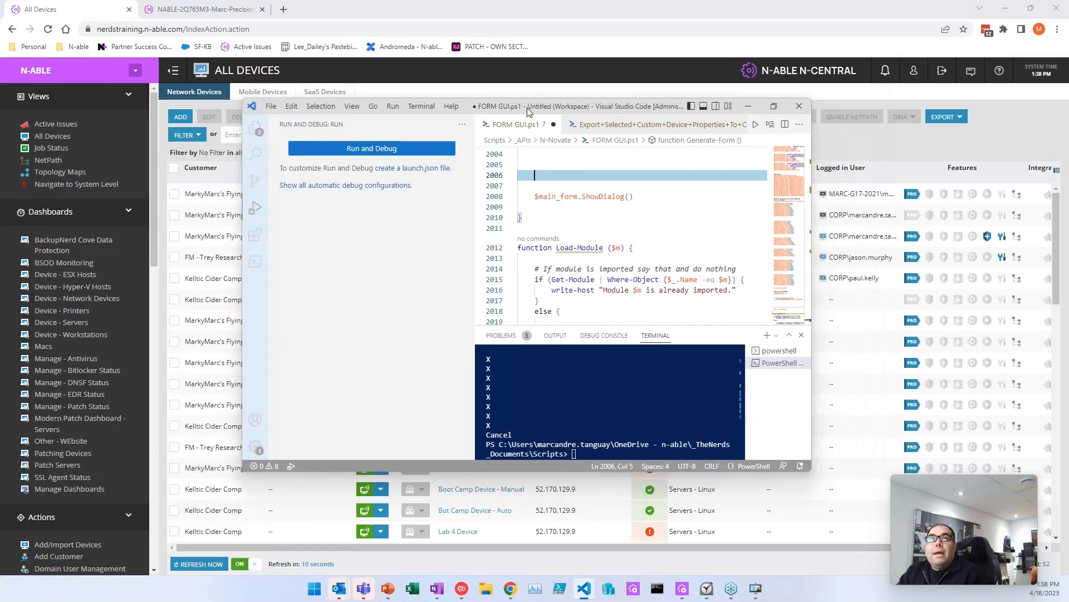
pyautogui.scroll(10, 589, 228)
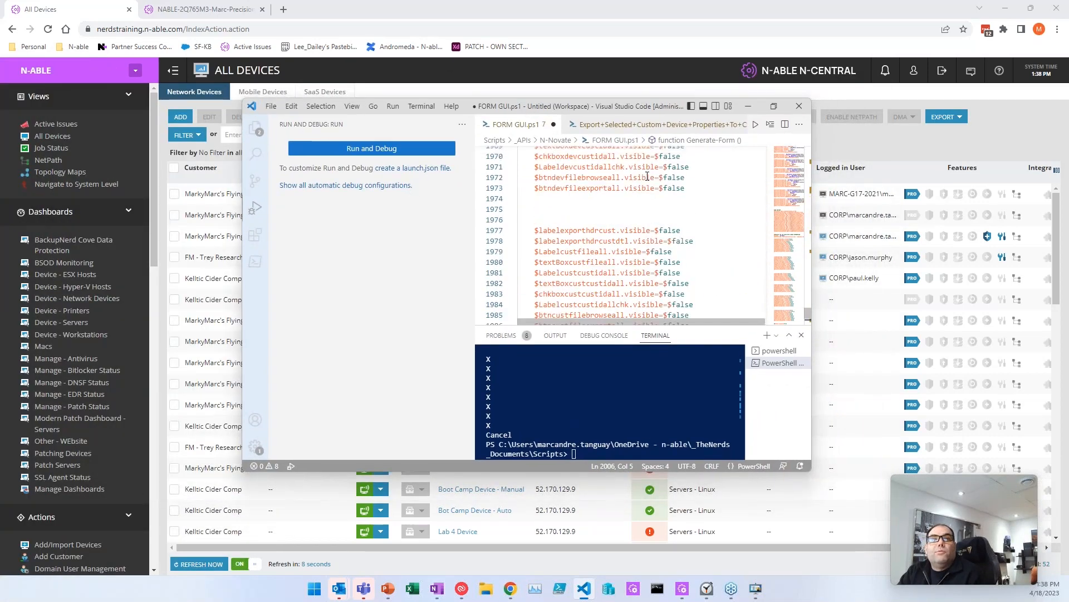
pyautogui.scroll(-19, 696, 294)
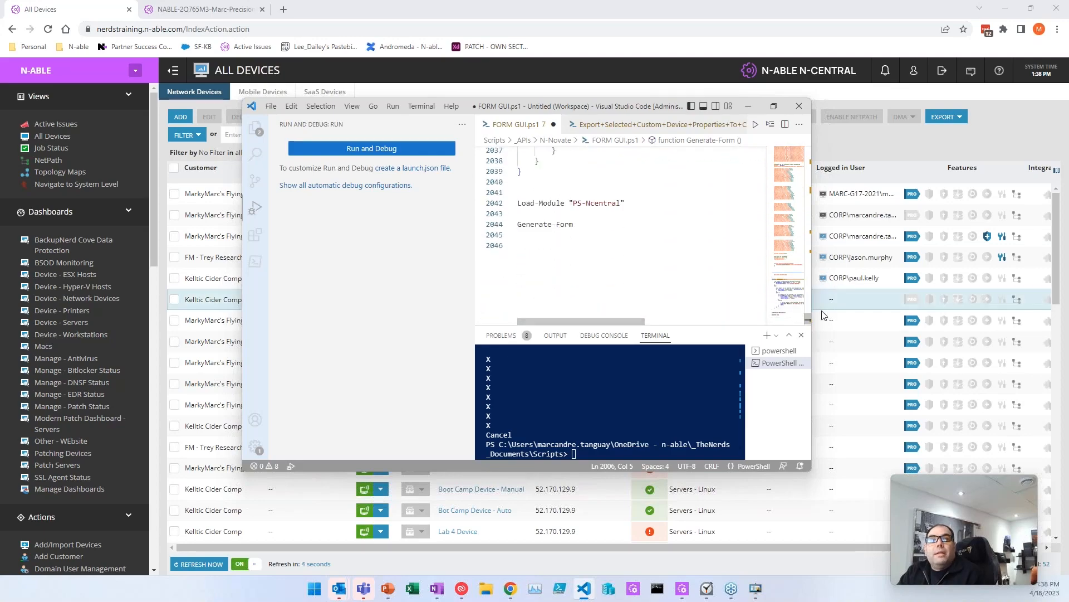
pyautogui.click(807, 292)
pyautogui.moveTo(807, 289); pyautogui.dragTo(811, 326)
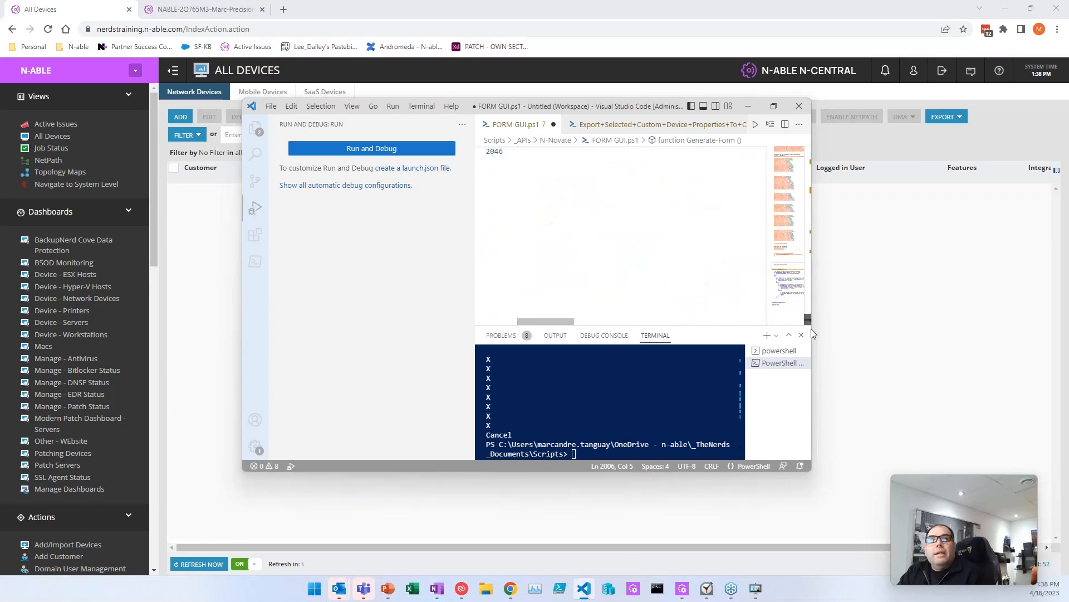
pyautogui.click(684, 255)
pyautogui.press('F5')
pyautogui.click(749, 106)
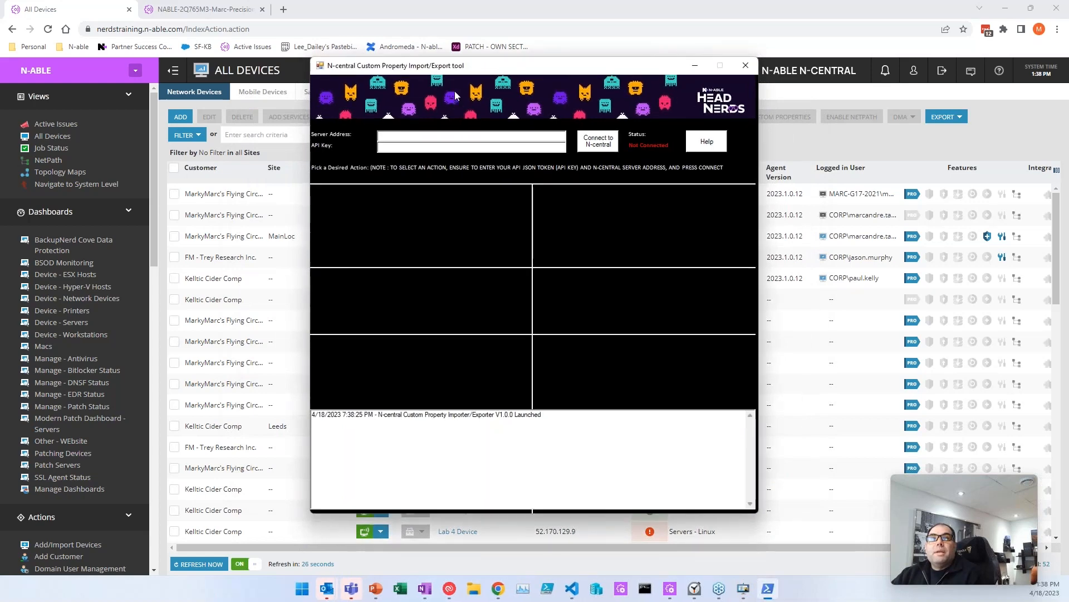
# Step: Connect to nerdstraining.n-able.com with the API key and choose 'Download a single custom device property'
pyautogui.click(572, 589)
pyautogui.moveTo(573, 106); pyautogui.dragTo(0, 307)
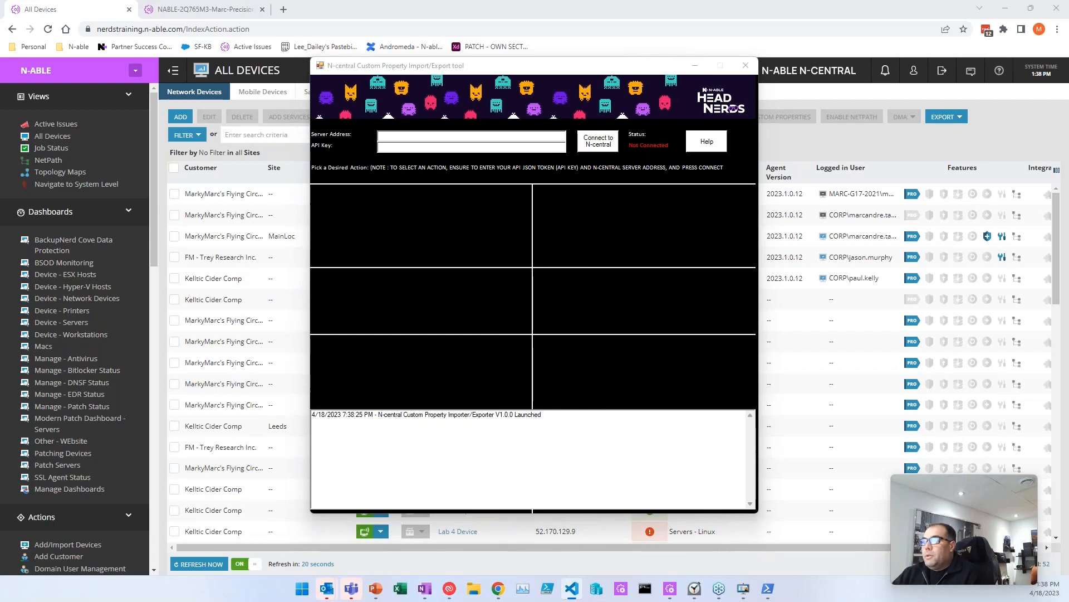
pyautogui.click(438, 136)
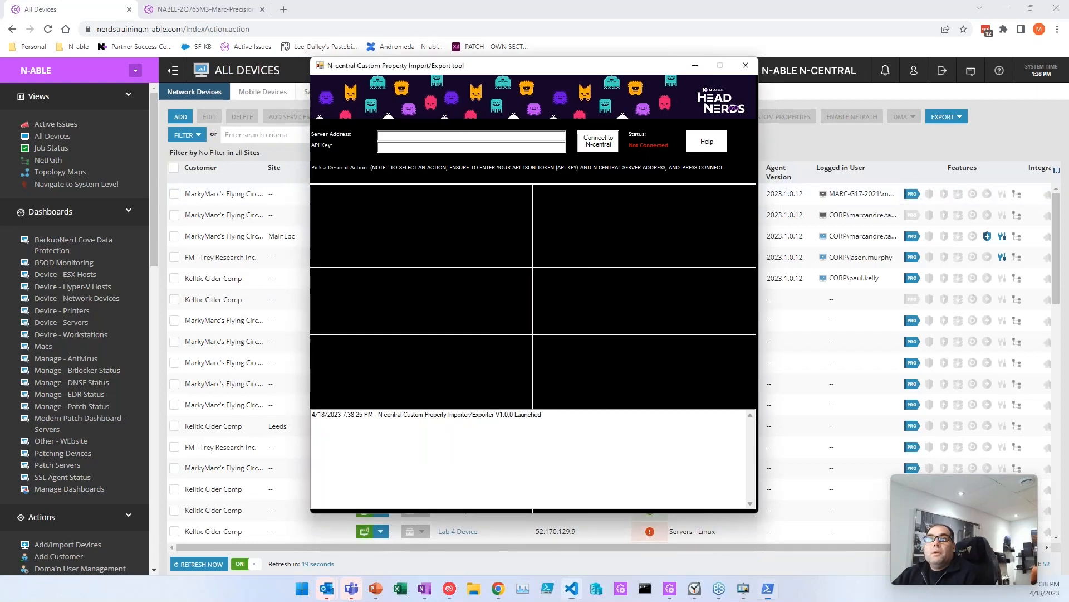
pyautogui.write('nerdstraining')
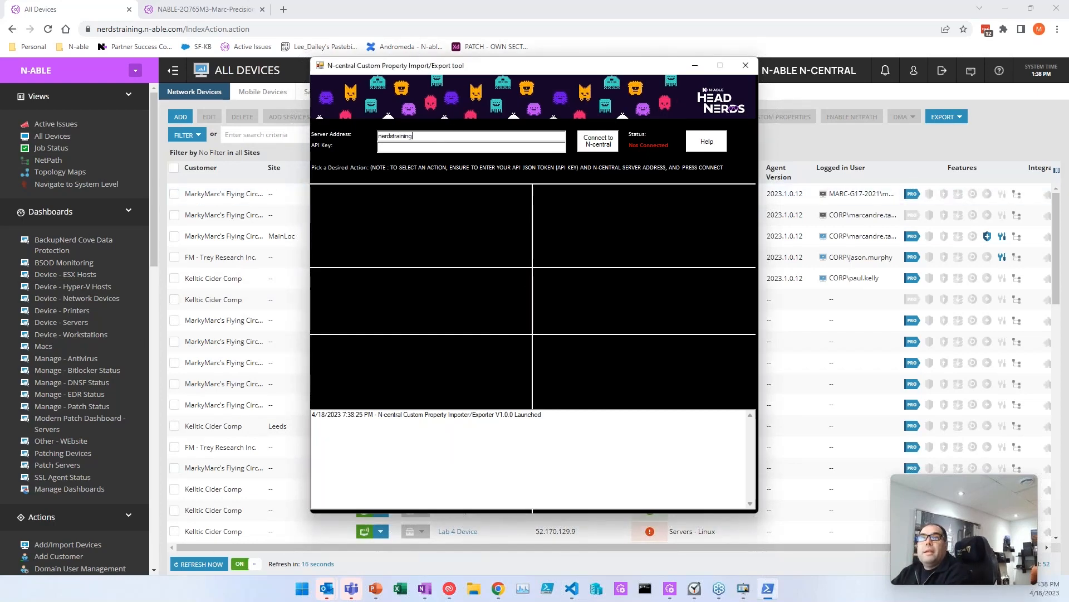
pyautogui.write('.n-able.com')
pyautogui.hotkey('ctrl', 'v')
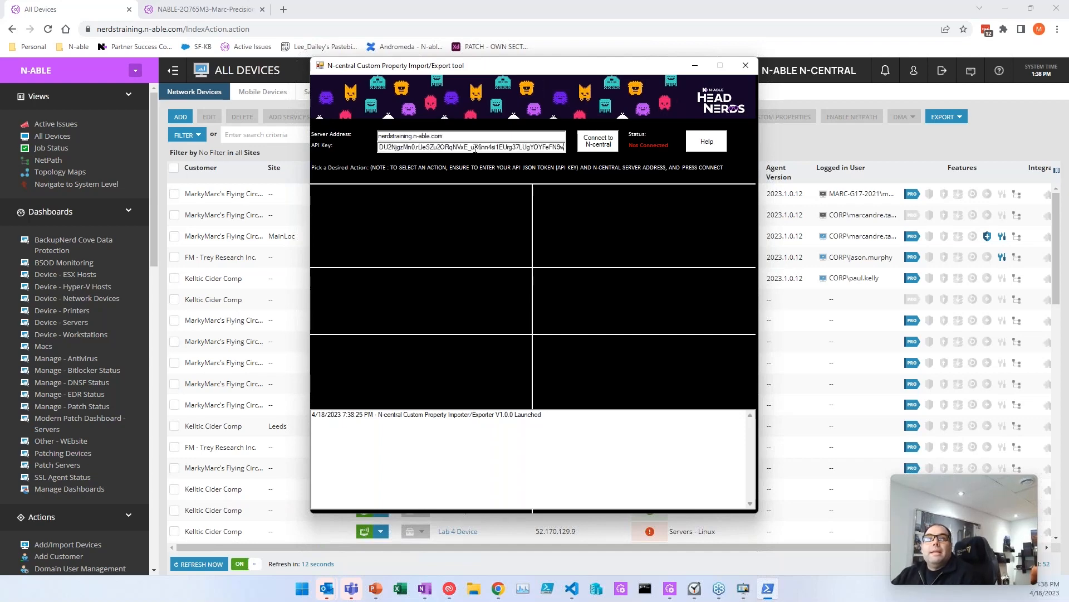
pyautogui.click(598, 142)
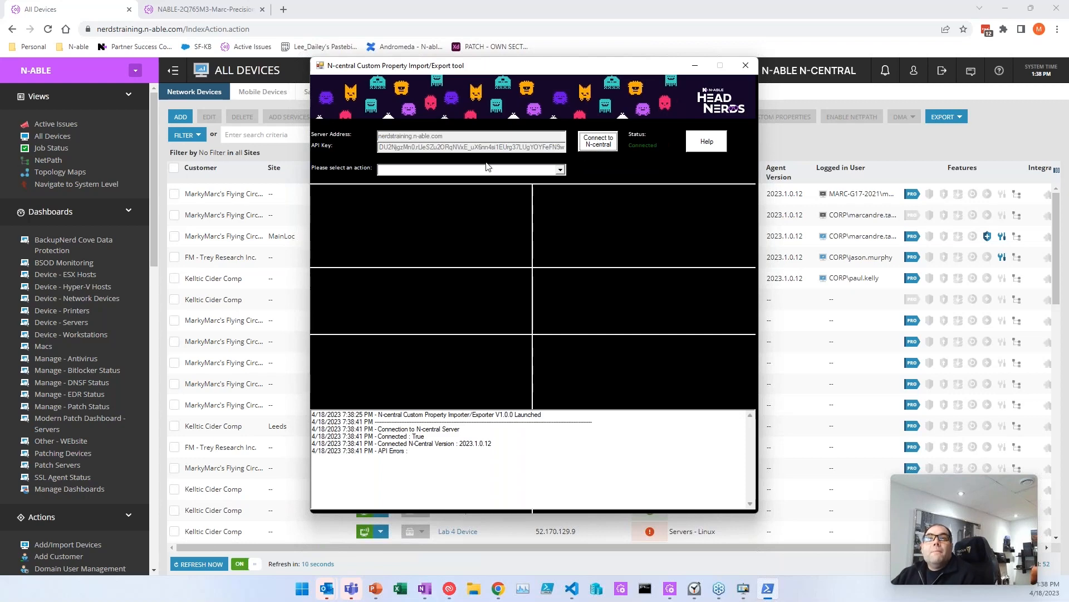
pyautogui.click(468, 170)
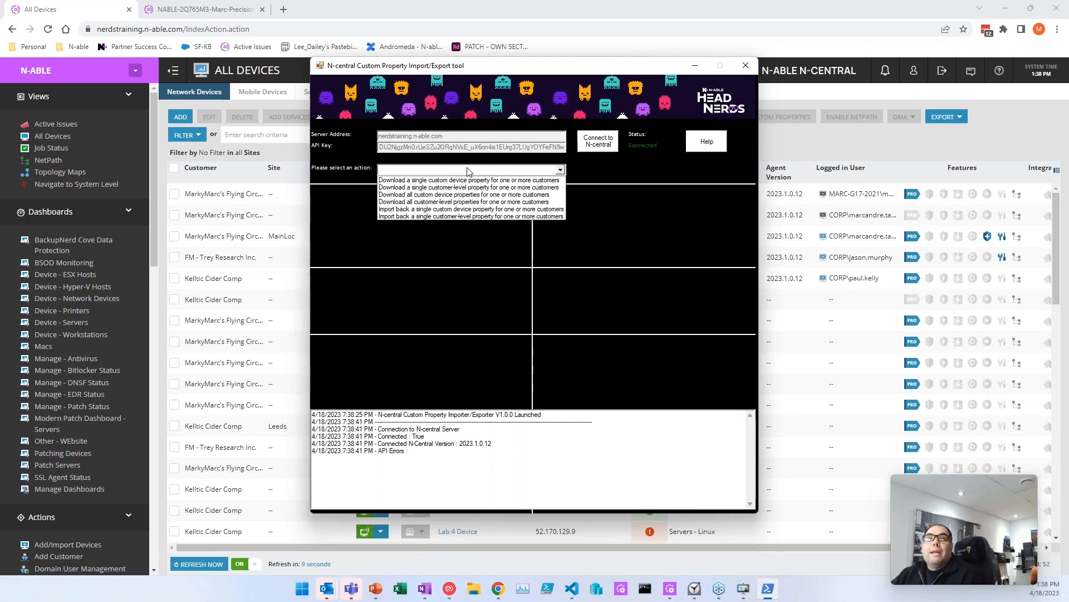
pyautogui.click(410, 181)
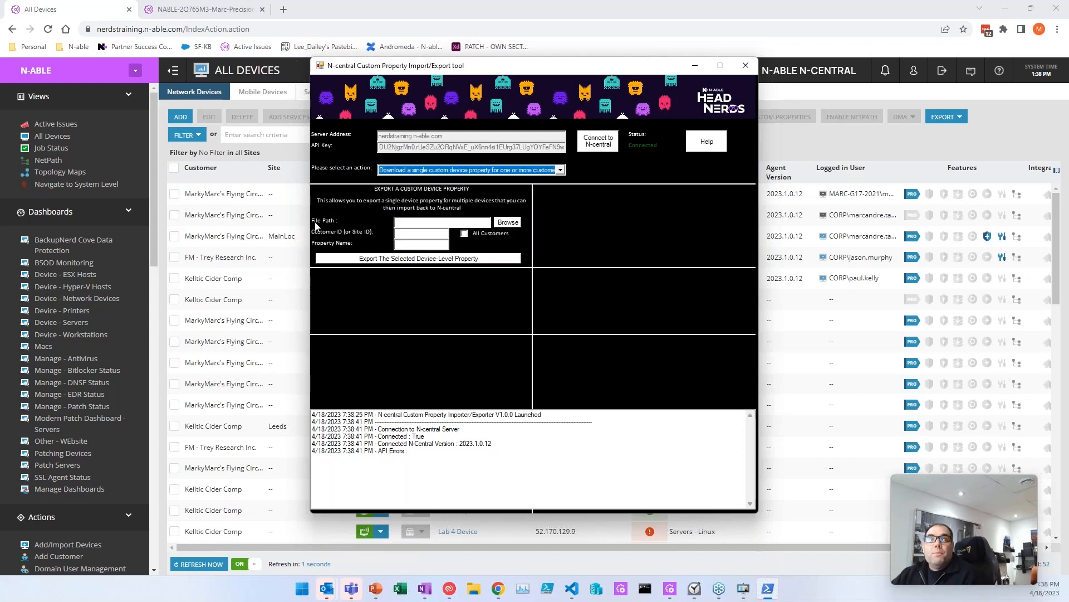
# Step: Set the export output file to test3.csv
pyautogui.click(504, 223)
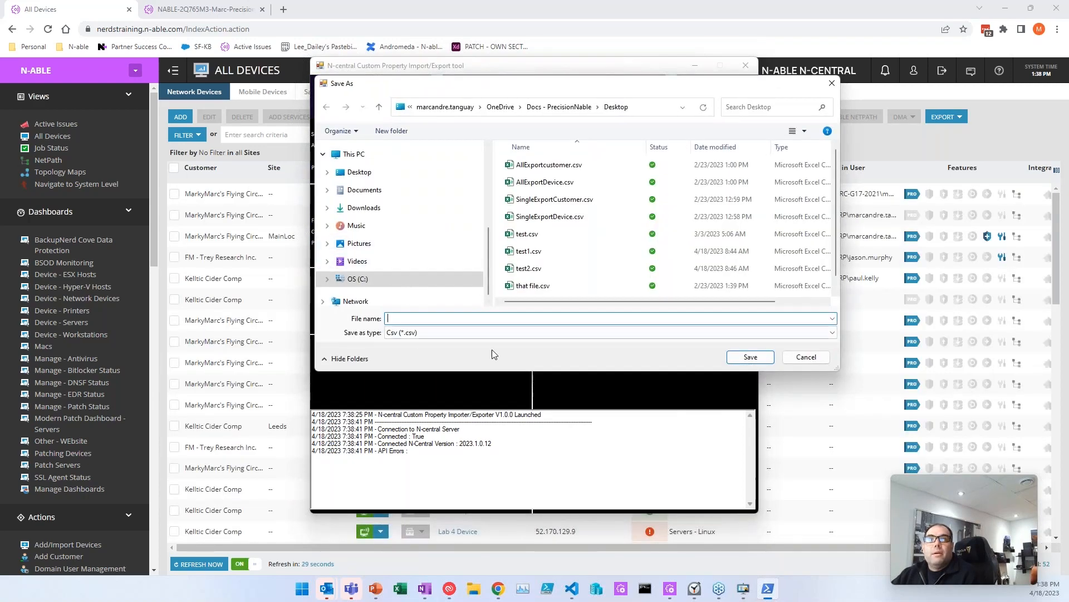
pyautogui.write('test3')
pyautogui.press('Return')
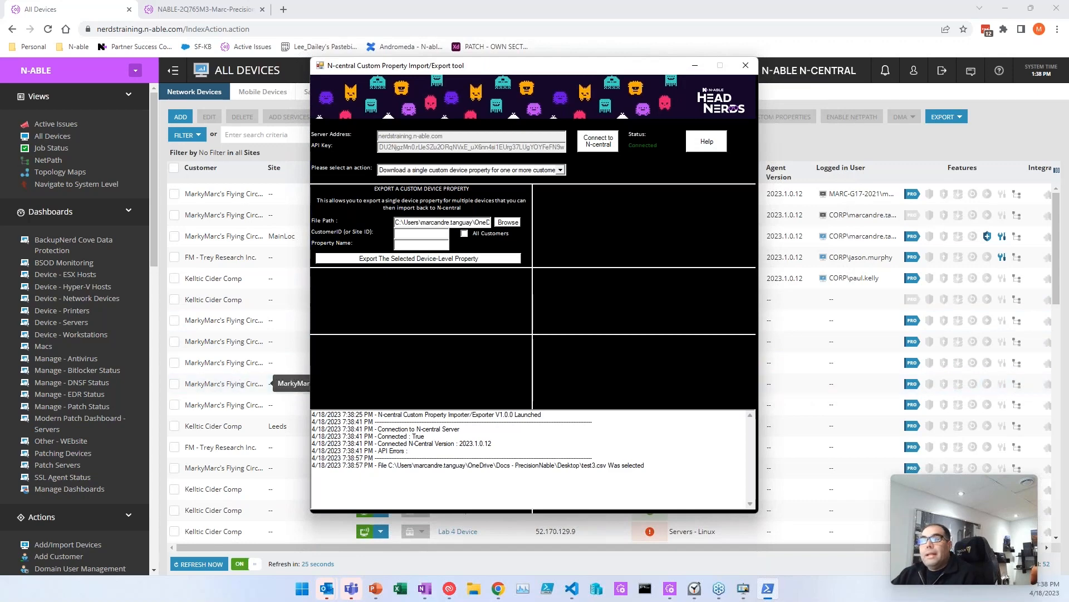
pyautogui.scroll(-10, 75, 328)
pyautogui.scroll(-3, 82, 364)
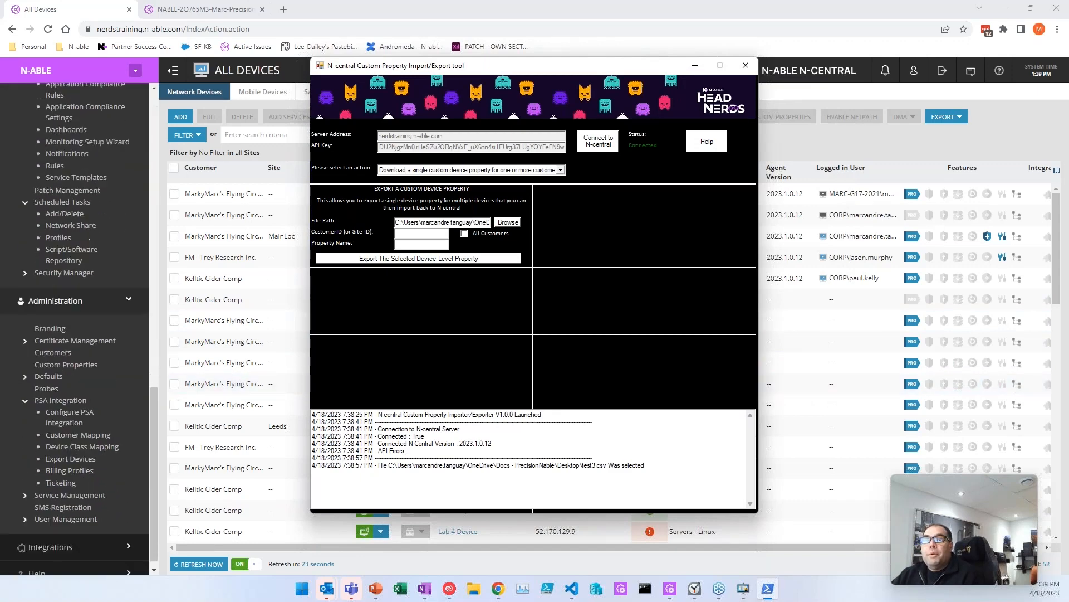
# Step: Copy 'Bitlocker key - 2023-04-18 - pm' from N-central's custom properties into the Property Name field
pyautogui.click(82, 364)
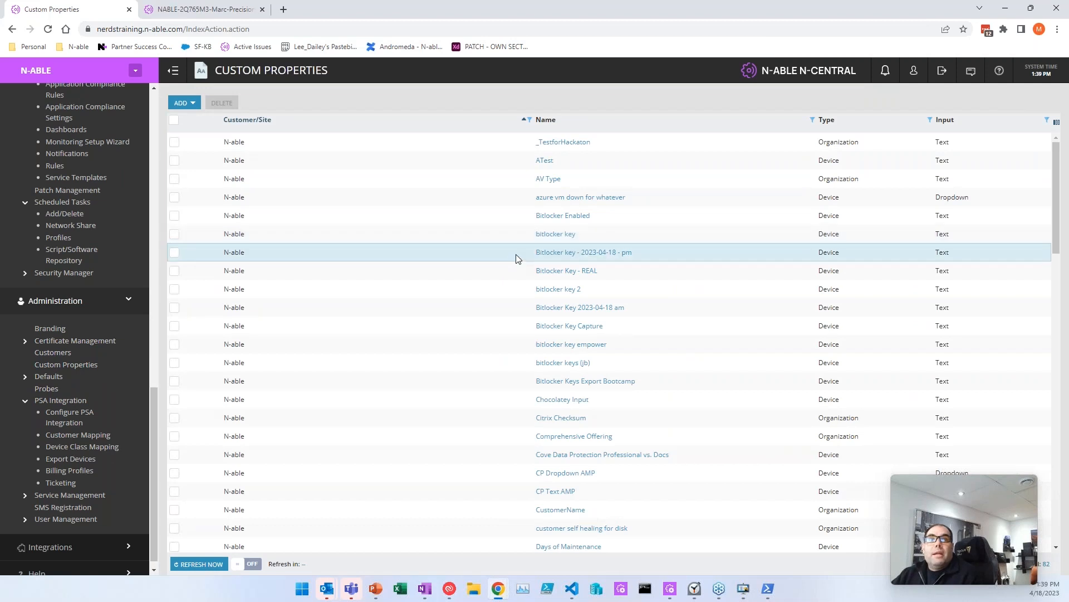
pyautogui.moveTo(515, 258); pyautogui.dragTo(676, 260)
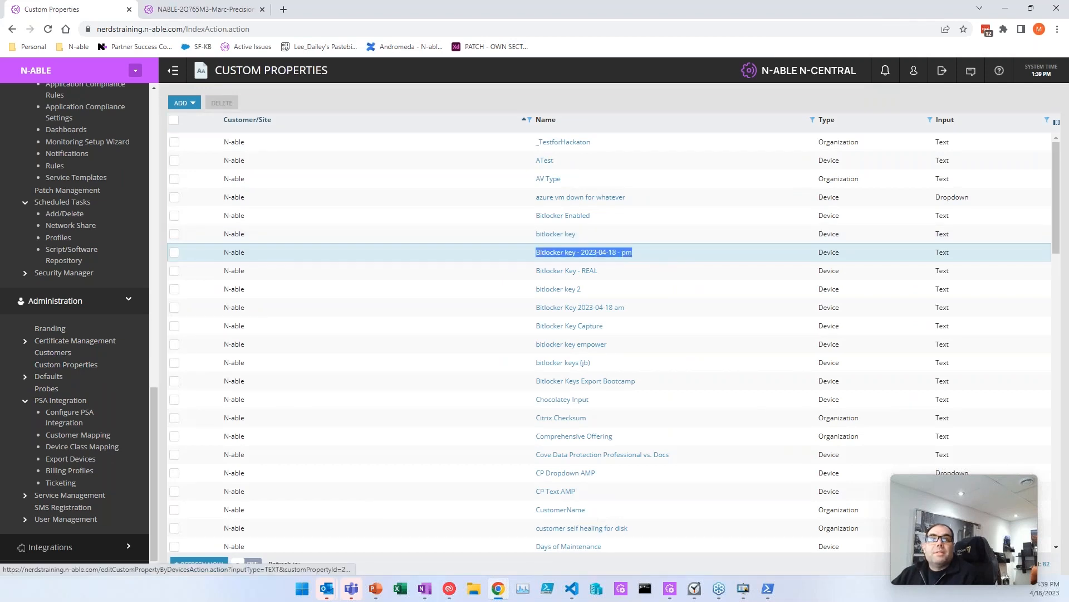
pyautogui.hotkey('alt', 'Tab')
pyautogui.click(421, 245)
pyautogui.hotkey('ctrl', 'a')
pyautogui.press('BackSpace')
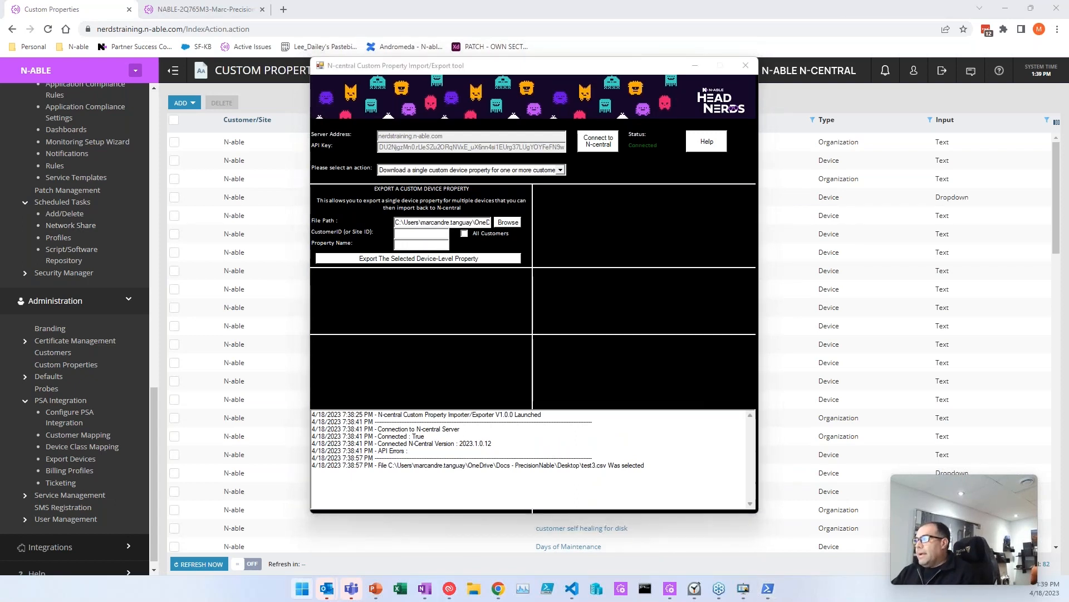
pyautogui.hotkey('alt', 'Tab')
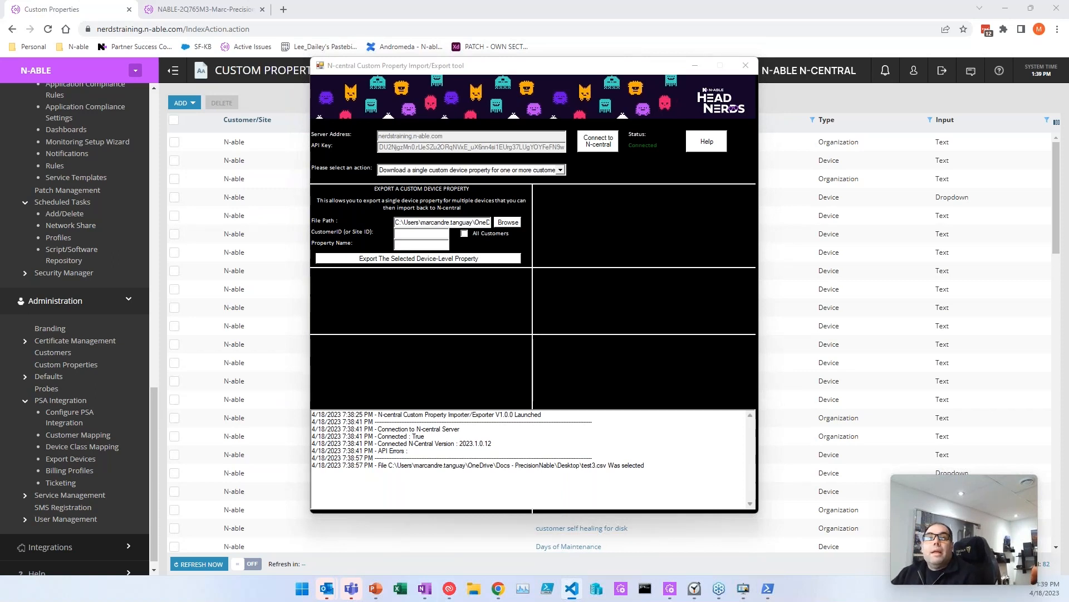
pyautogui.click(424, 244)
pyautogui.hotkey('ctrl', 'v')
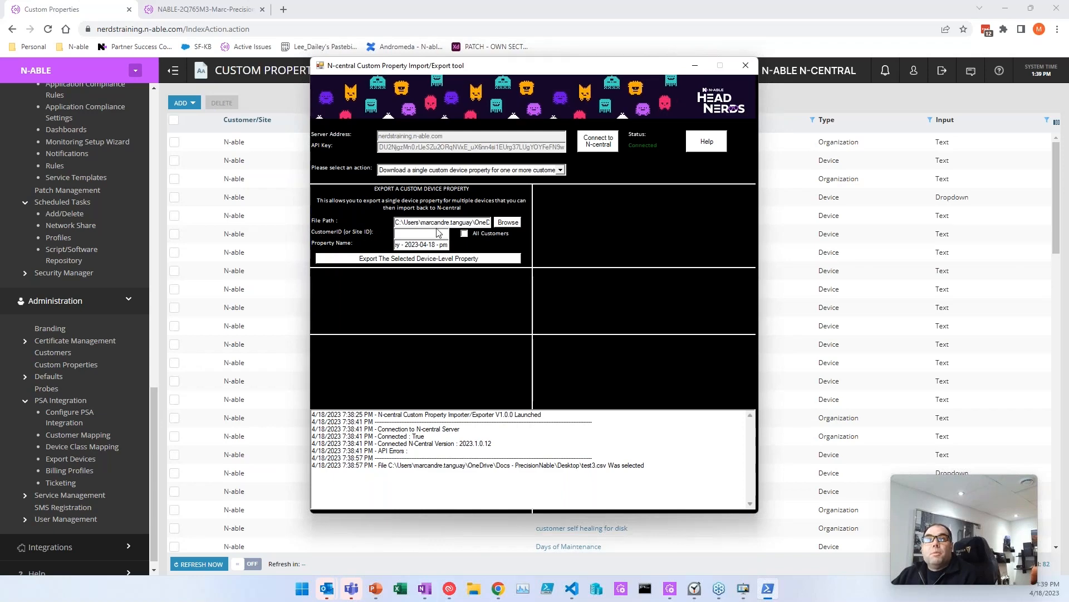
# Step: Tick All Customers, export the device property, and open test3.csv in Excel
pyautogui.click(61, 355)
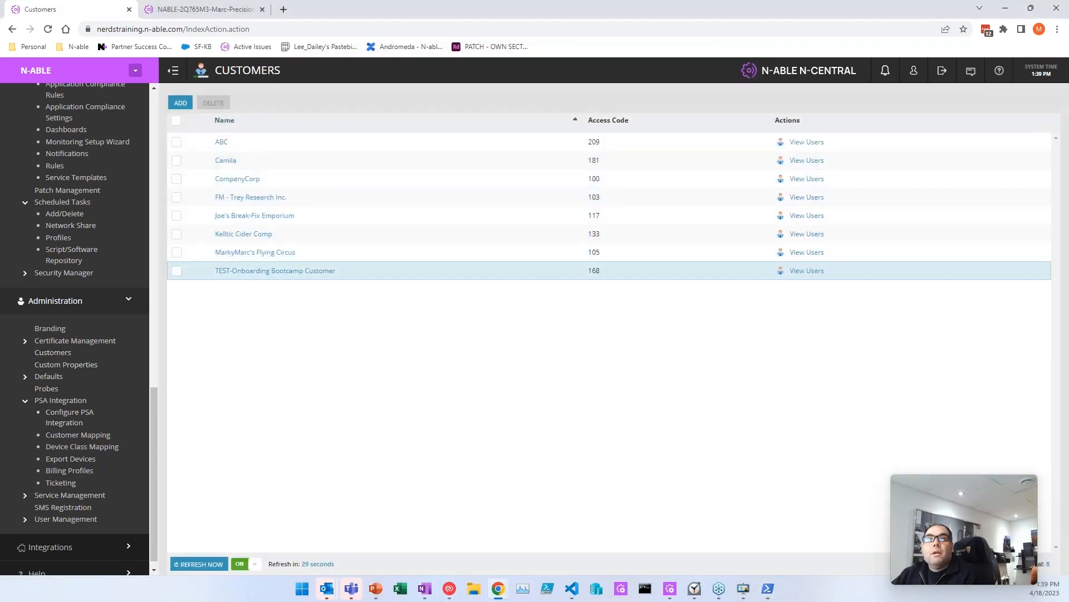
pyautogui.hotkey('alt', 'Tab')
pyautogui.click(465, 235)
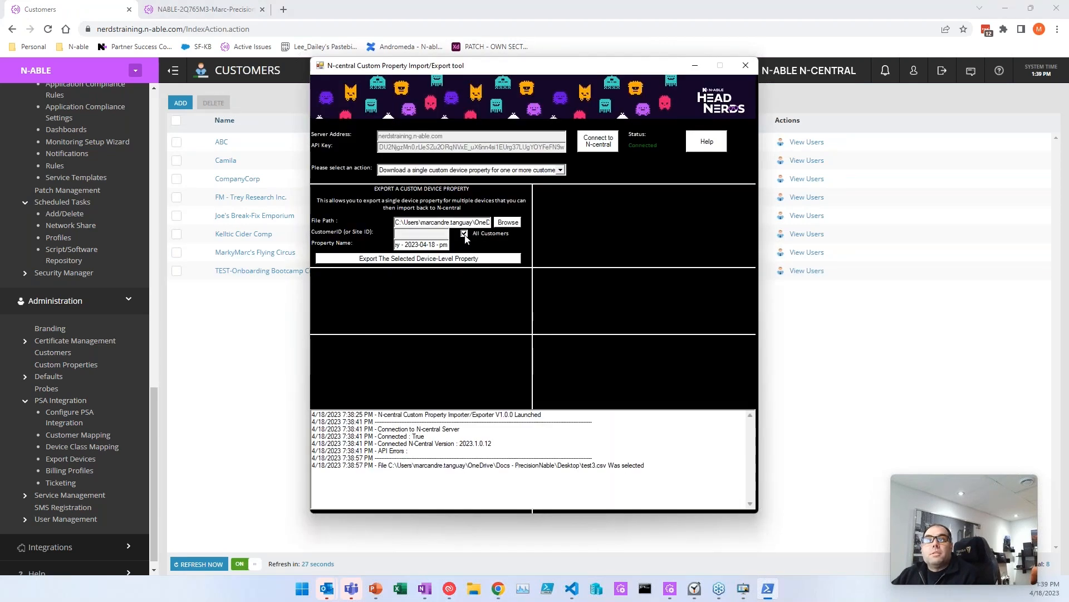
pyautogui.click(382, 259)
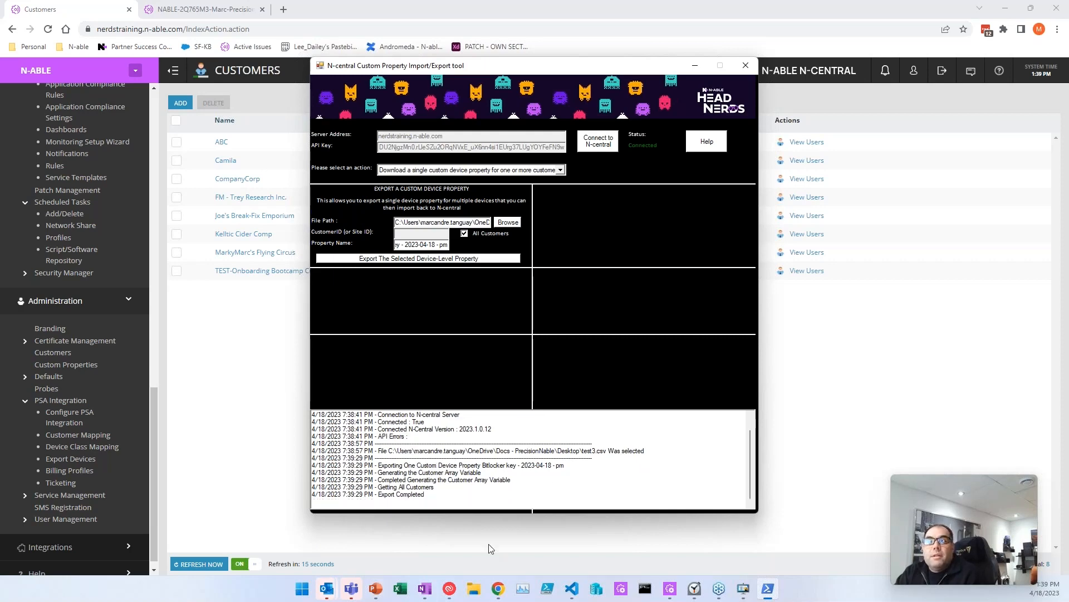
pyautogui.click(474, 589)
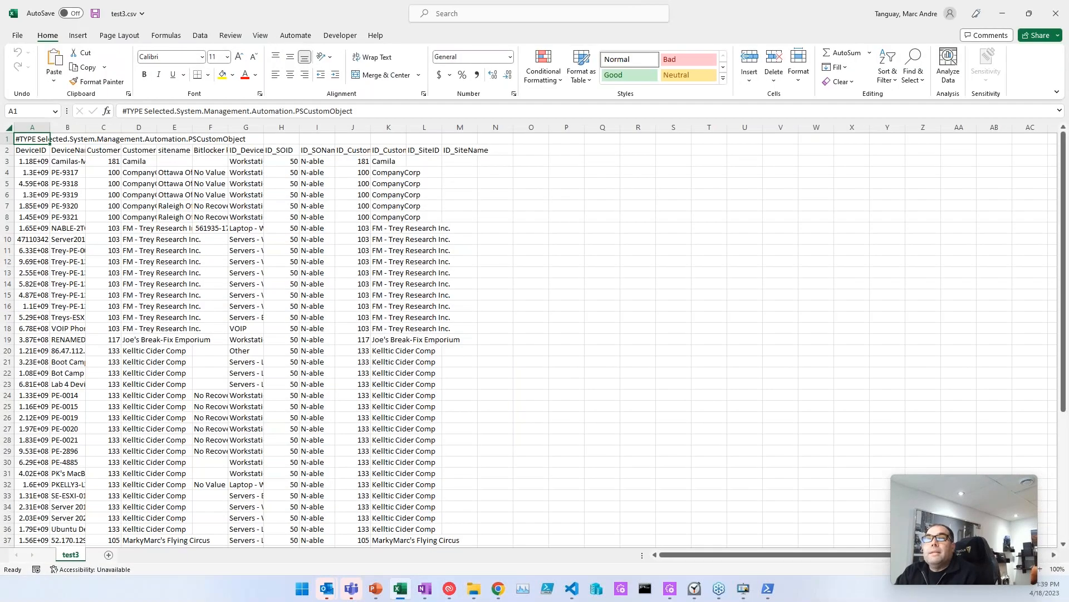
pyautogui.click(8, 128)
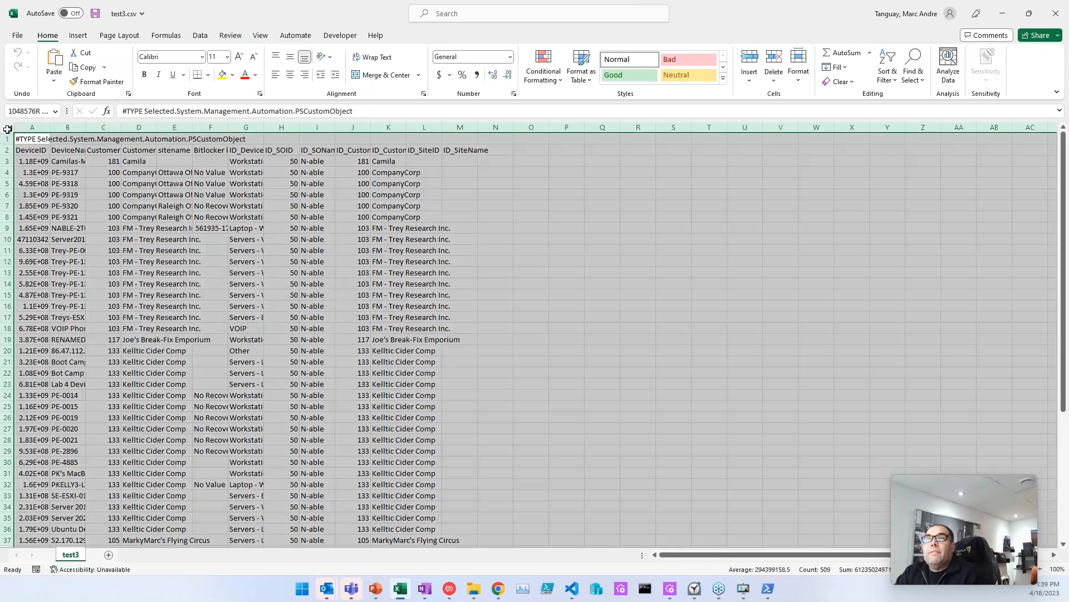
# Step: AutoFit every column of test3.csv and select the whole Bitlocker key column
pyautogui.doubleClick(50, 128)
pyautogui.click(296, 276)
pyautogui.press('Right')
pyautogui.press('Right')
pyautogui.press('Right')
pyautogui.press('Right')
pyautogui.press('Right')
pyautogui.press('Right')
pyautogui.press('Left')
pyautogui.press('Left')
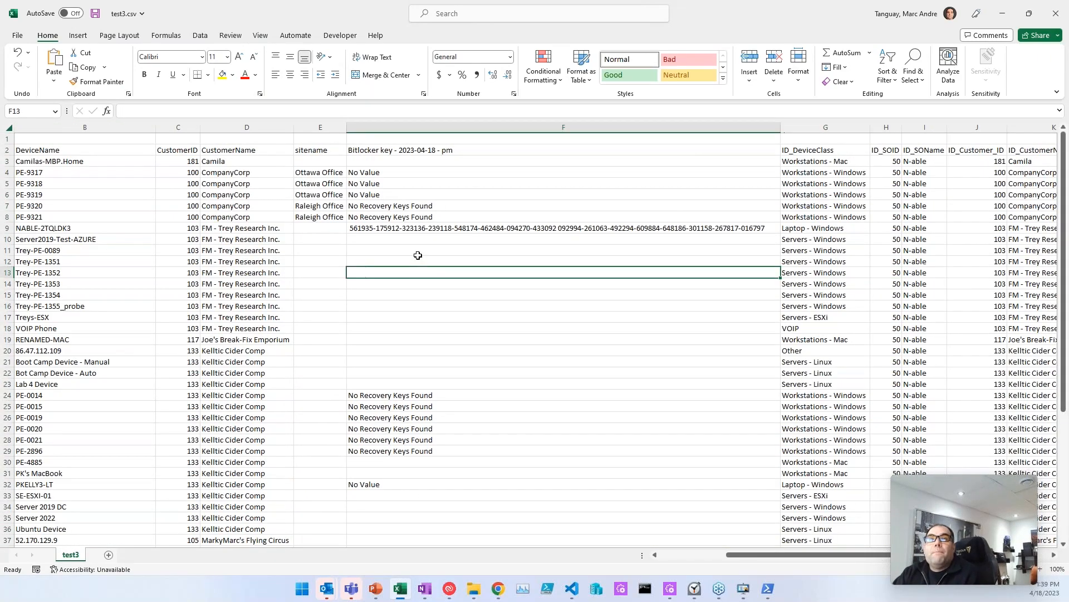
pyautogui.click(402, 149)
pyautogui.hotkey('ctrl', 'space')
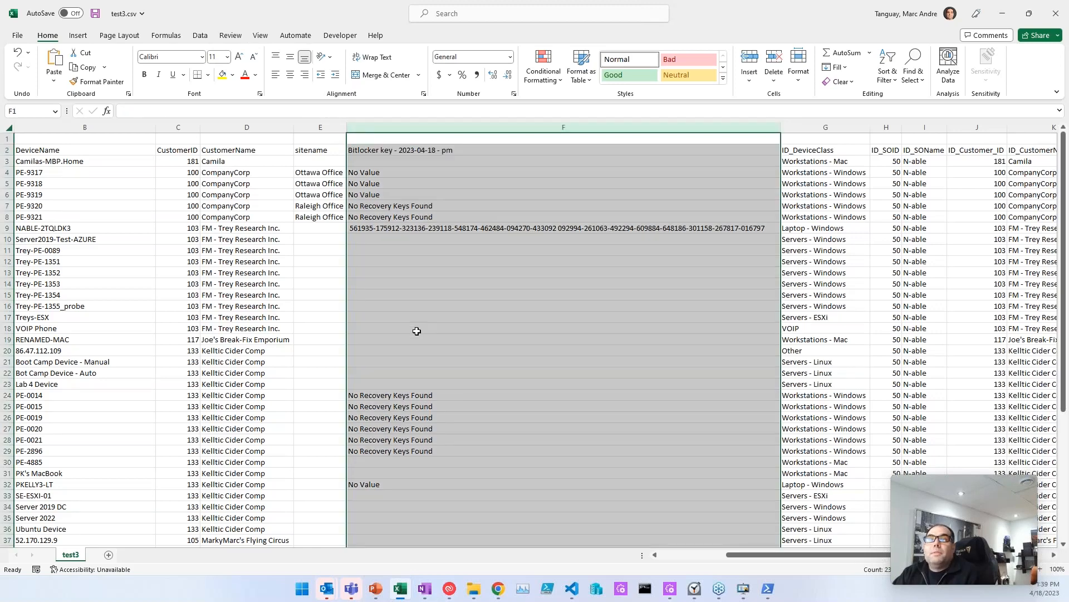
# Step: Inspect the full Bitlocker key values in rows 49 and 9 and the key cells in rows 3–27
pyautogui.scroll(-8, 428, 328)
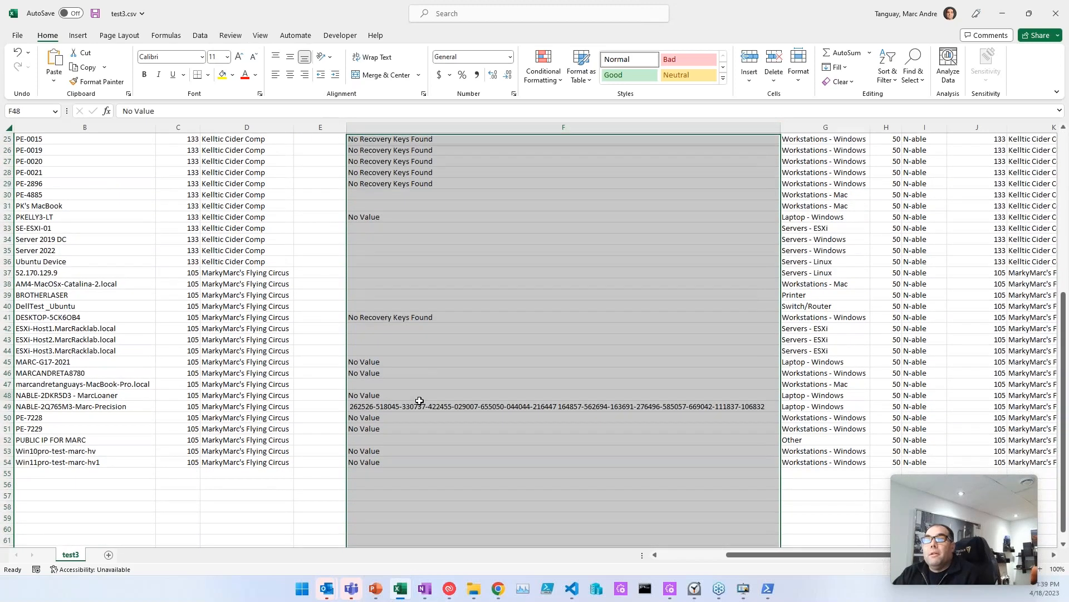
pyautogui.moveTo(426, 397); pyautogui.dragTo(422, 414)
pyautogui.click(422, 412)
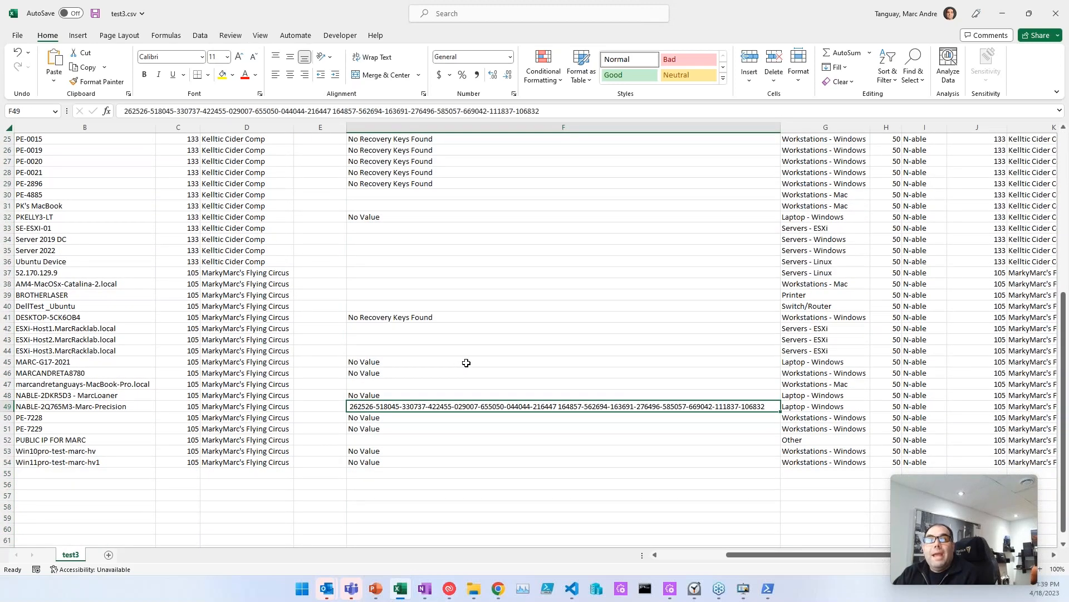
pyautogui.scroll(8, 466, 362)
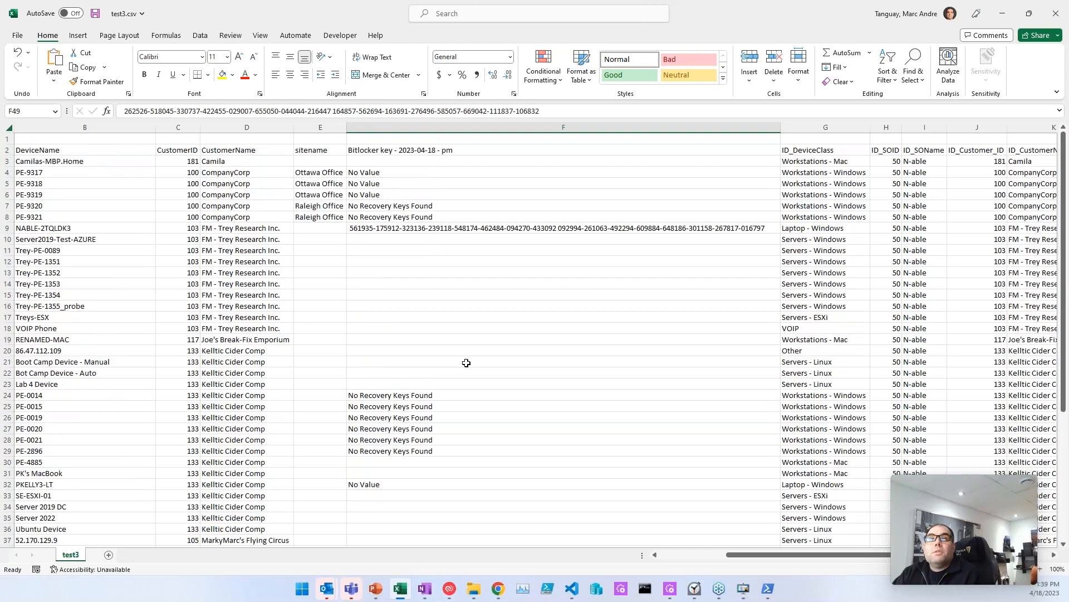
pyautogui.click(470, 224)
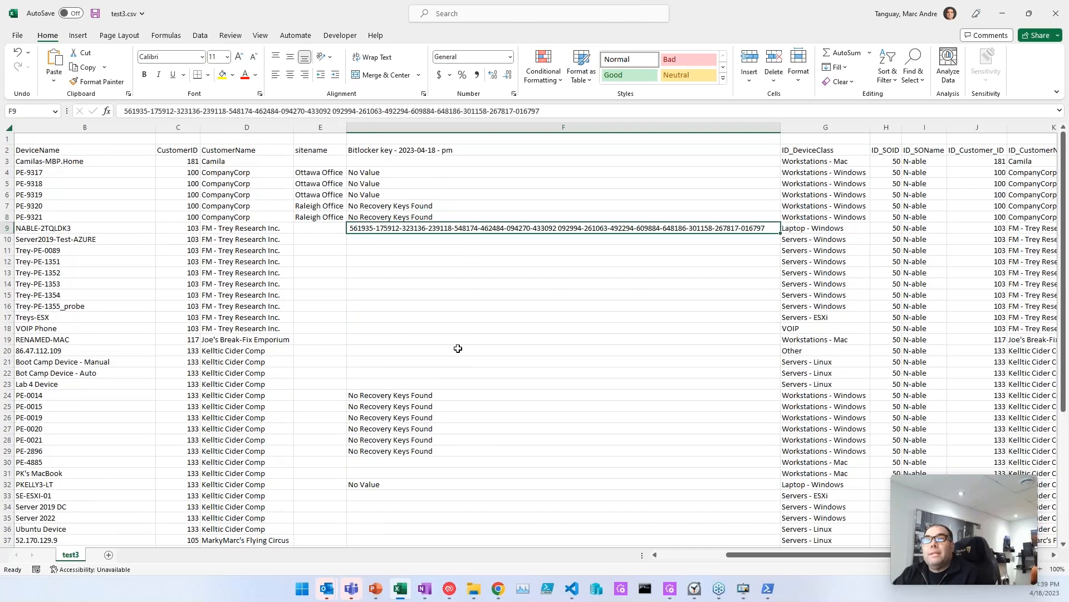
pyautogui.scroll(-10, 529, 299)
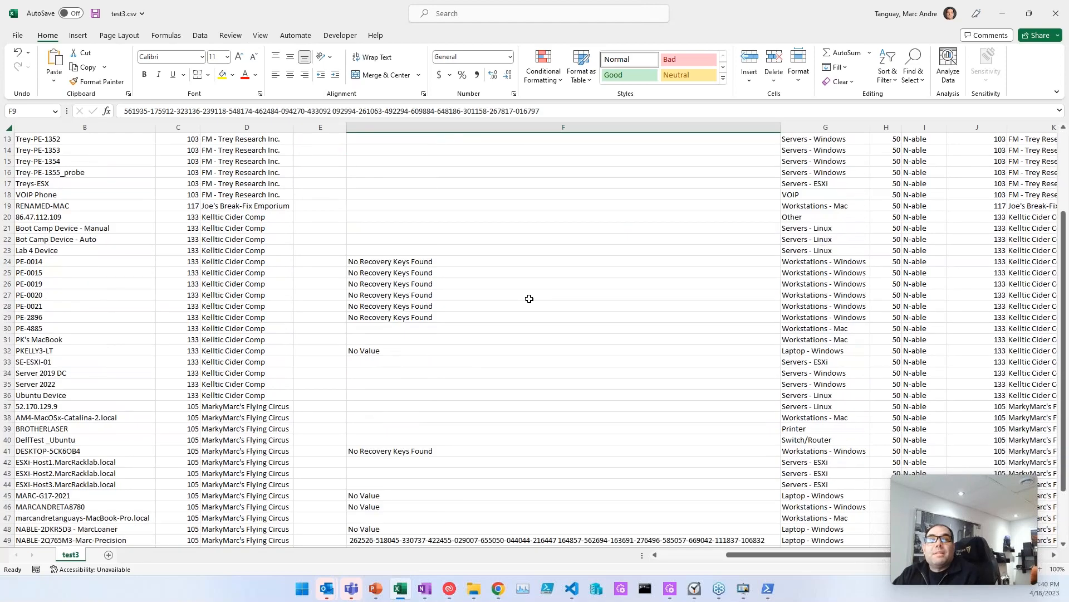
pyautogui.scroll(11, 516, 296)
pyautogui.moveTo(406, 160); pyautogui.dragTo(412, 224)
pyautogui.moveTo(415, 341); pyautogui.dragTo(537, 361)
pyautogui.click(537, 361)
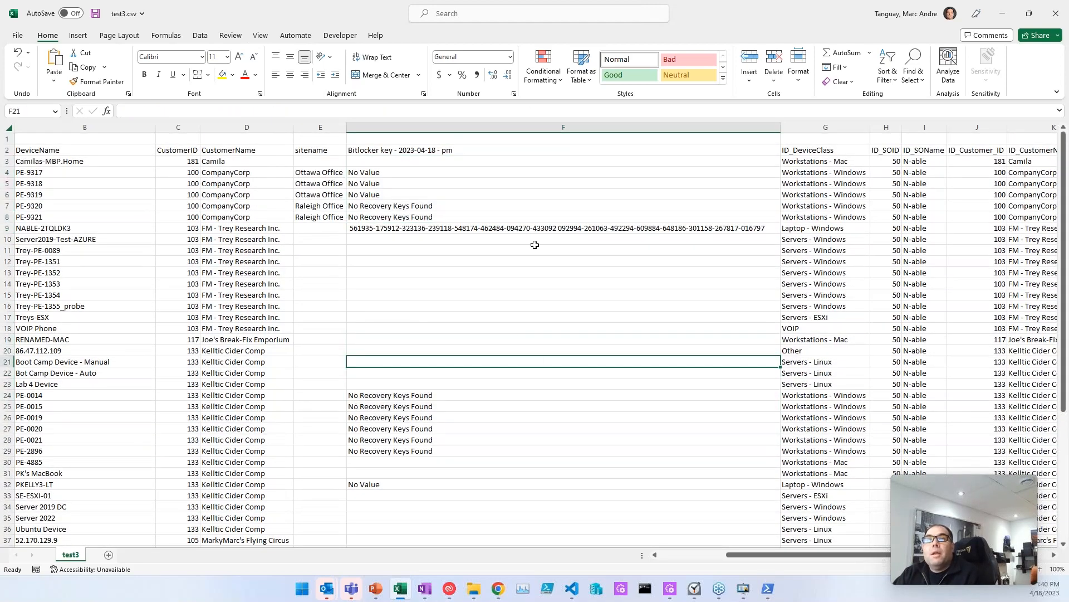
# Step: Review more Bitlocker key cells, including the empty key cell in row 35
pyautogui.scroll(-7, 493, 289)
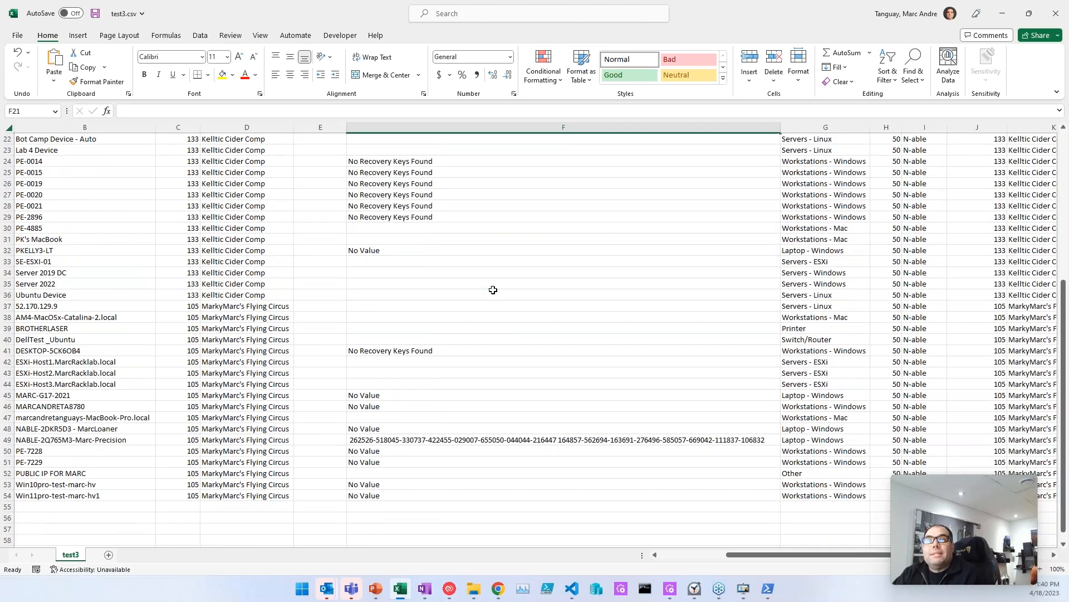
pyautogui.scroll(2, 492, 290)
pyautogui.moveTo(423, 229); pyautogui.dragTo(440, 285)
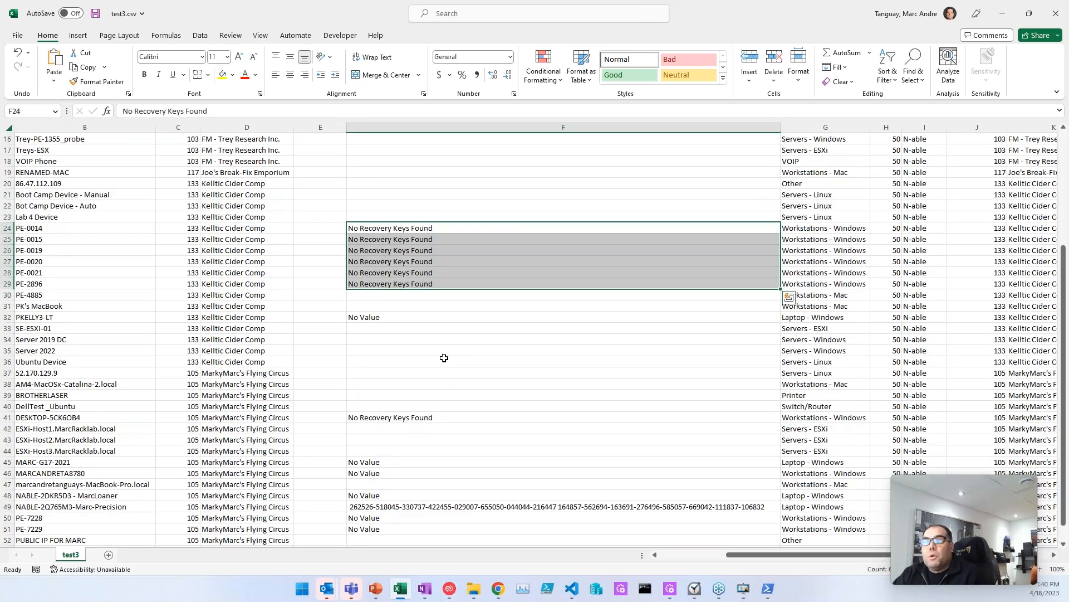
pyautogui.moveTo(482, 249); pyautogui.dragTo(481, 284)
pyautogui.click(479, 349)
pyautogui.scroll(5, 445, 379)
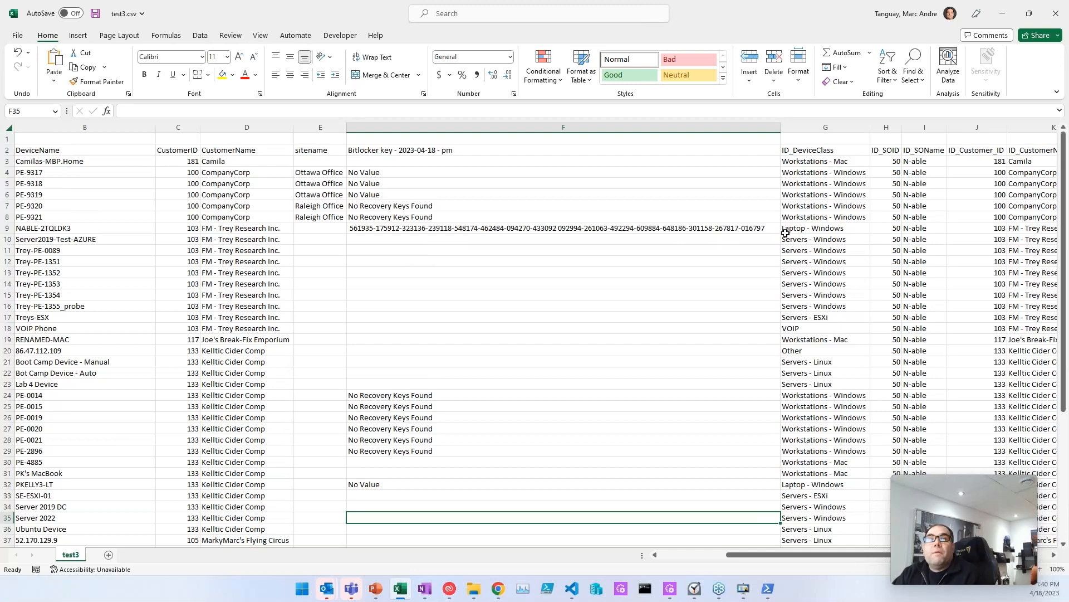
# Step: Check the Trey Research devices' empty key cells F11–F15, then restore the Excel window size
pyautogui.moveTo(806, 239); pyautogui.dragTo(806, 316)
pyautogui.moveTo(697, 272); pyautogui.dragTo(696, 250)
pyautogui.moveTo(697, 250); pyautogui.dragTo(697, 303)
pyautogui.click(682, 227)
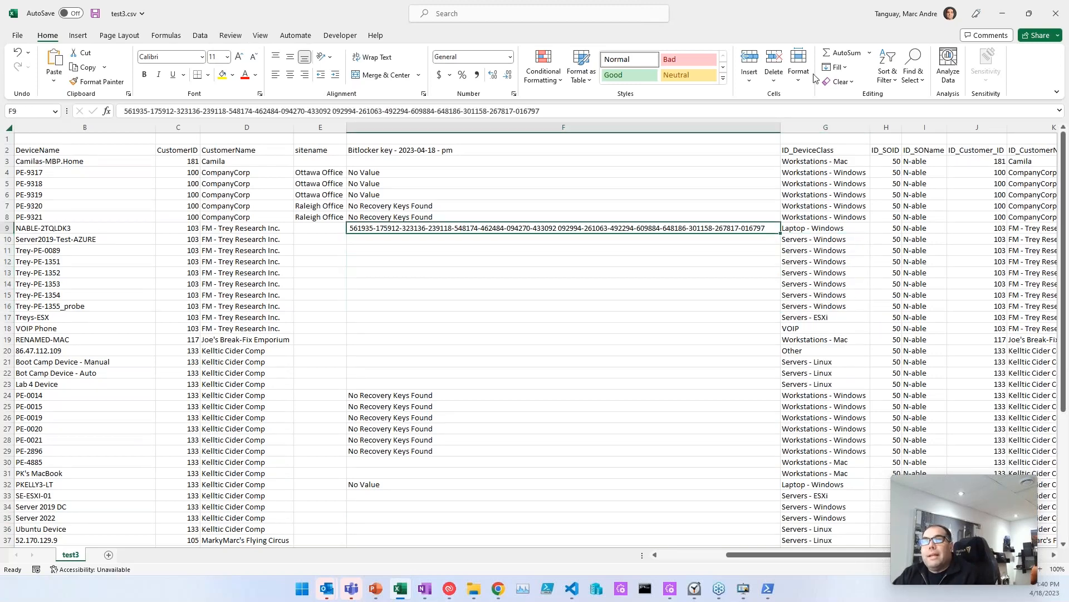
pyautogui.doubleClick(787, 19)
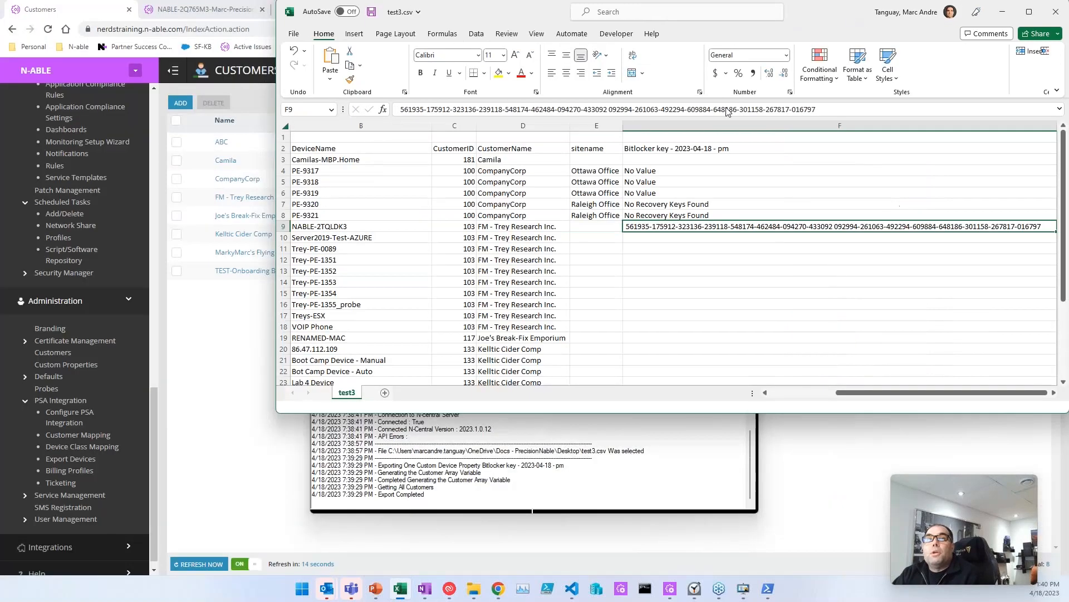
# Step: Undo to restore earlier test values and type 'dsf' into an empty Bitlocker key cell
pyautogui.moveTo(786, 22); pyautogui.dragTo(632, 139)
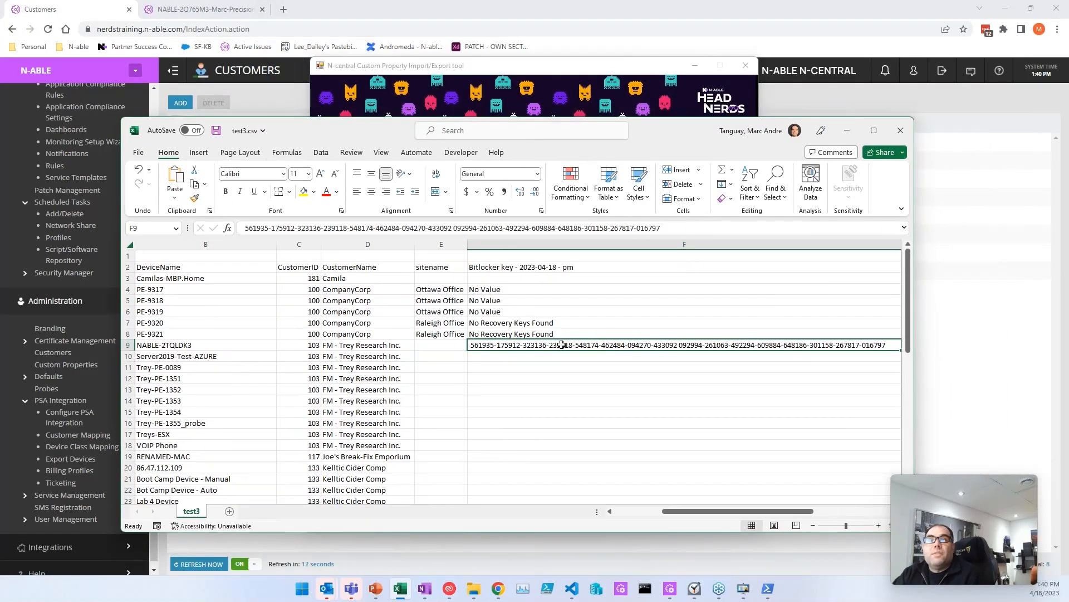
pyautogui.click(504, 368)
pyautogui.hscroll(1, 480, 389)
pyautogui.click(460, 389)
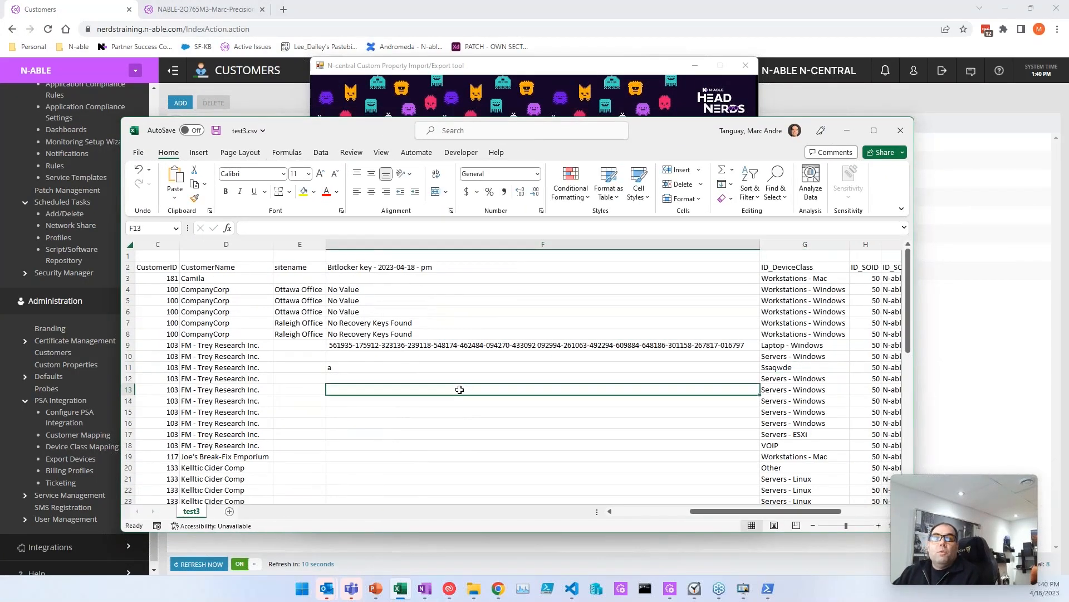
pyautogui.hotkey('ctrl', 'z')
pyautogui.hotkey('ctrl', 'z')
pyautogui.hotkey('ctrl', 'z')
pyautogui.write('dsf')
# Step: Type 'sdf' into the key cells near F16–F17 and save test3.csv
pyautogui.moveTo(444, 369); pyautogui.dragTo(444, 382)
pyautogui.moveTo(443, 425); pyautogui.dragTo(442, 432)
pyautogui.write('sdf')
pyautogui.click(444, 380)
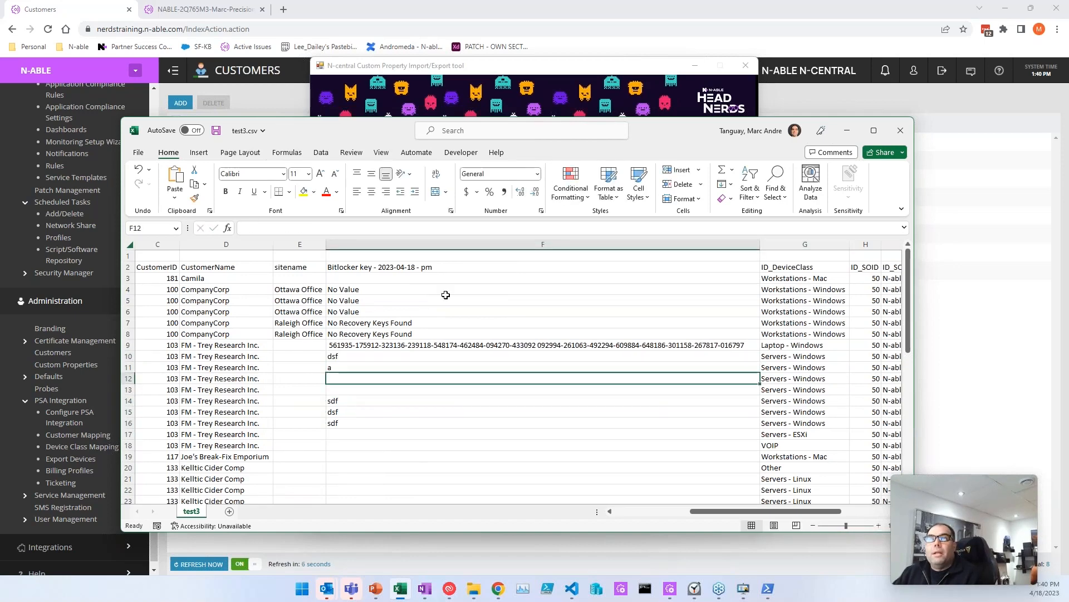
pyautogui.hotkey('ctrl', 's')
pyautogui.click(384, 75)
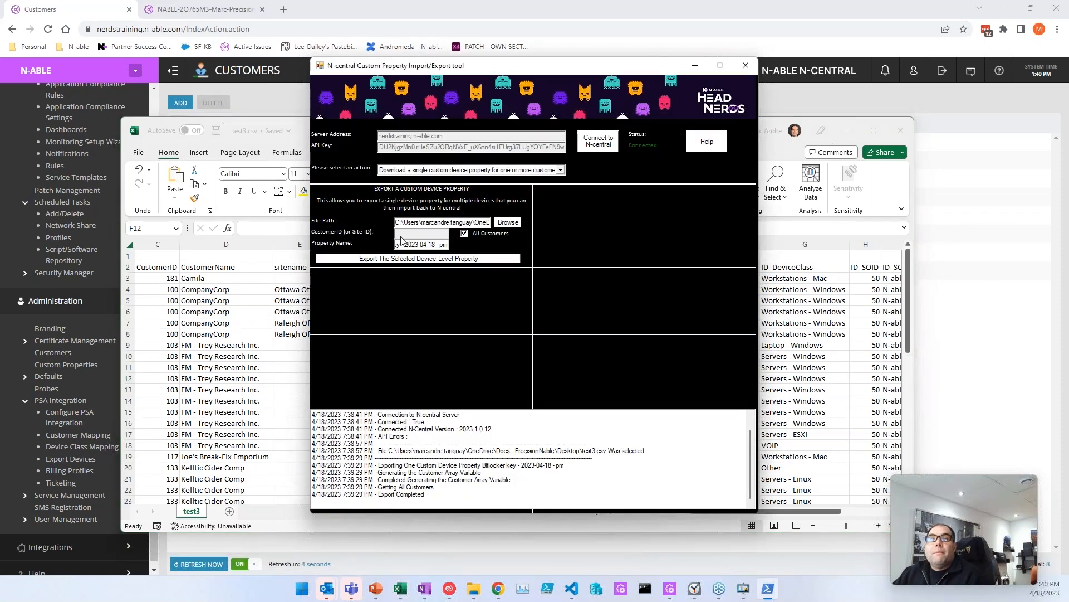
# Step: Choose importing a single custom device property and load test3.csv as the input file
pyautogui.click(403, 169)
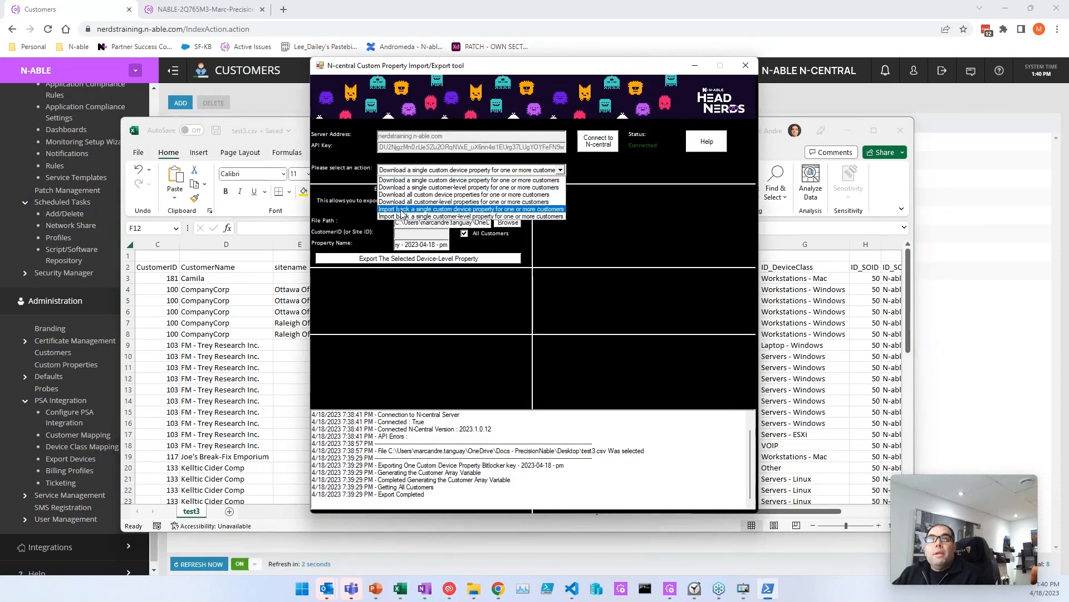
pyautogui.click(439, 210)
pyautogui.click(508, 308)
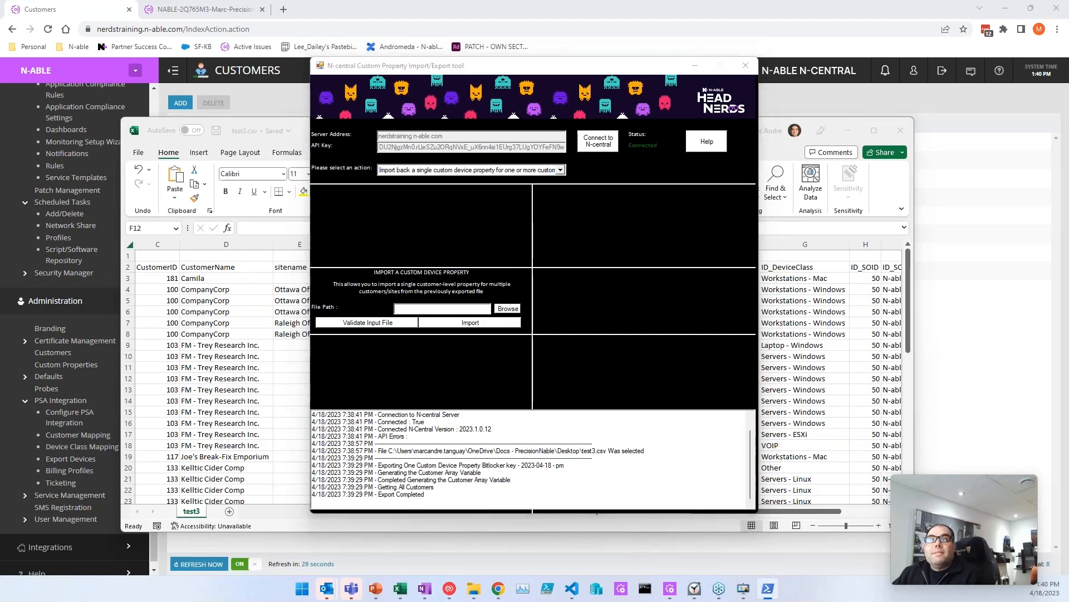
pyautogui.click(551, 285)
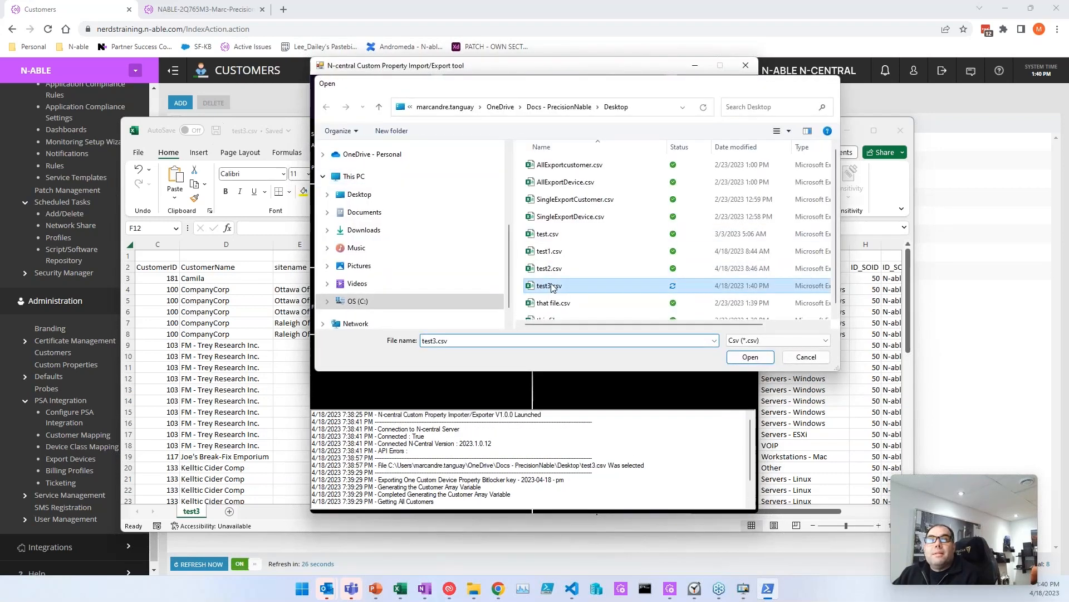
pyautogui.doubleClick(552, 287)
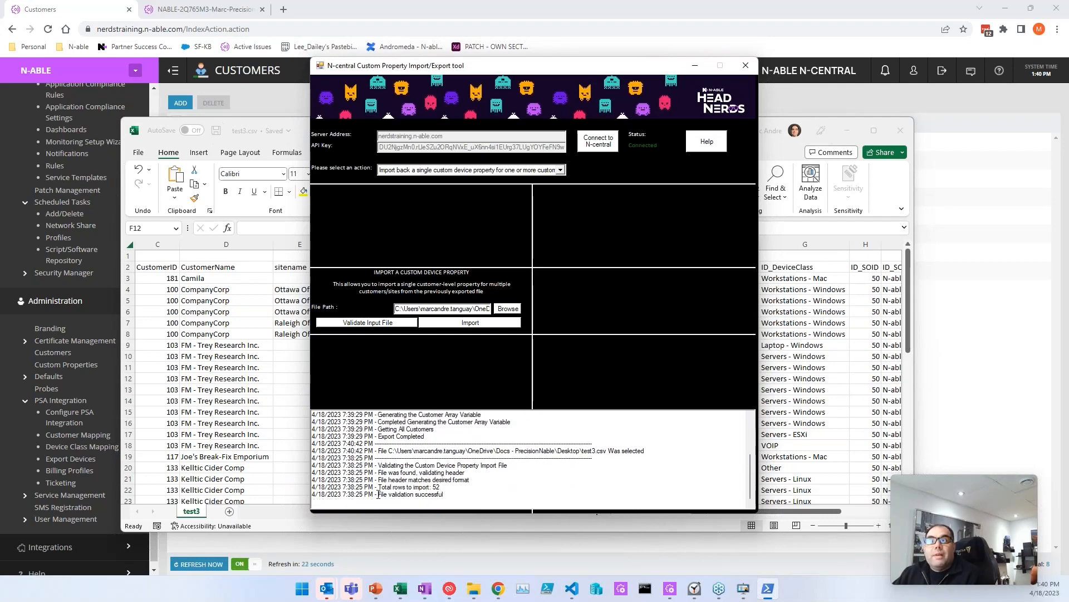
# Step: Validate and import test3.csv into N-central, confirming 52 rows processed in the log
pyautogui.moveTo(379, 494); pyautogui.dragTo(463, 490)
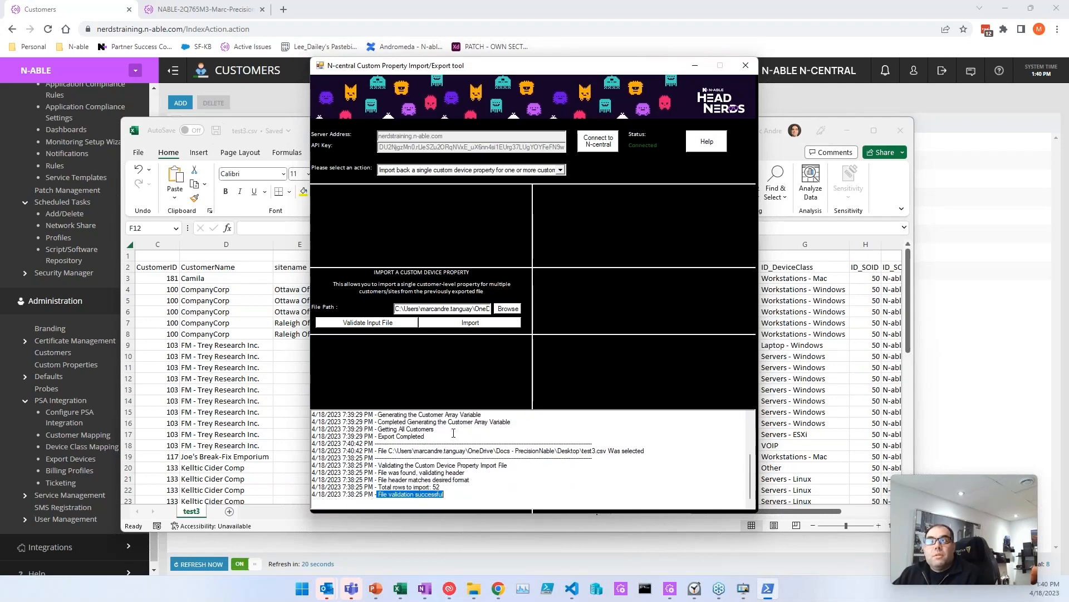
pyautogui.click(441, 495)
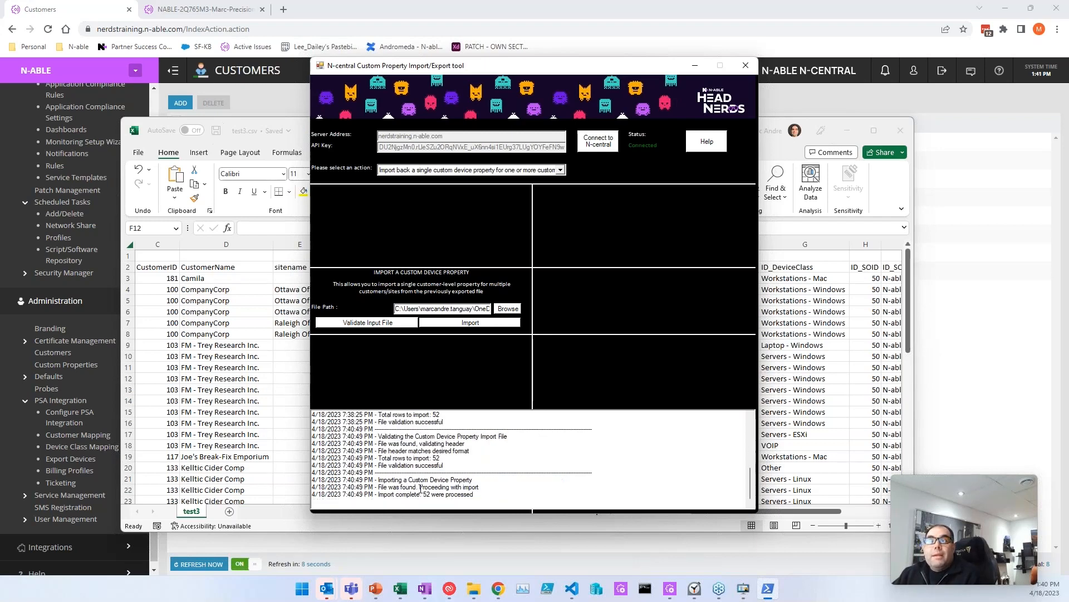
pyautogui.moveTo(379, 495); pyautogui.dragTo(494, 497)
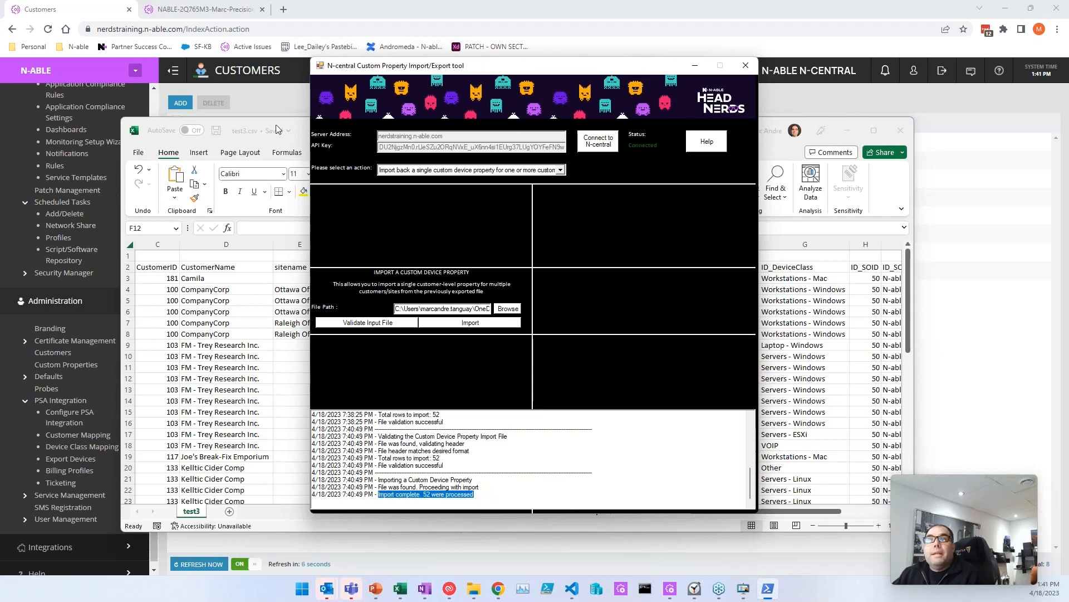
pyautogui.click(302, 125)
pyautogui.click(335, 356)
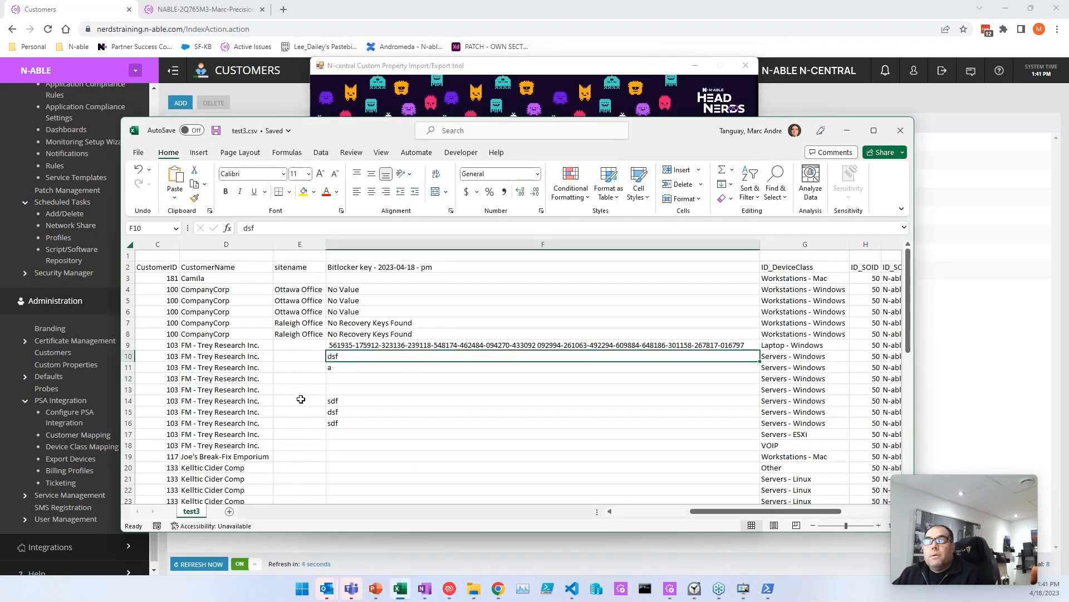
# Step: Open the Server2019-Test-AZURE device details from All Devices and view its settings
pyautogui.press('Left')
pyautogui.press('Left')
pyautogui.press('Left')
pyautogui.press('Left')
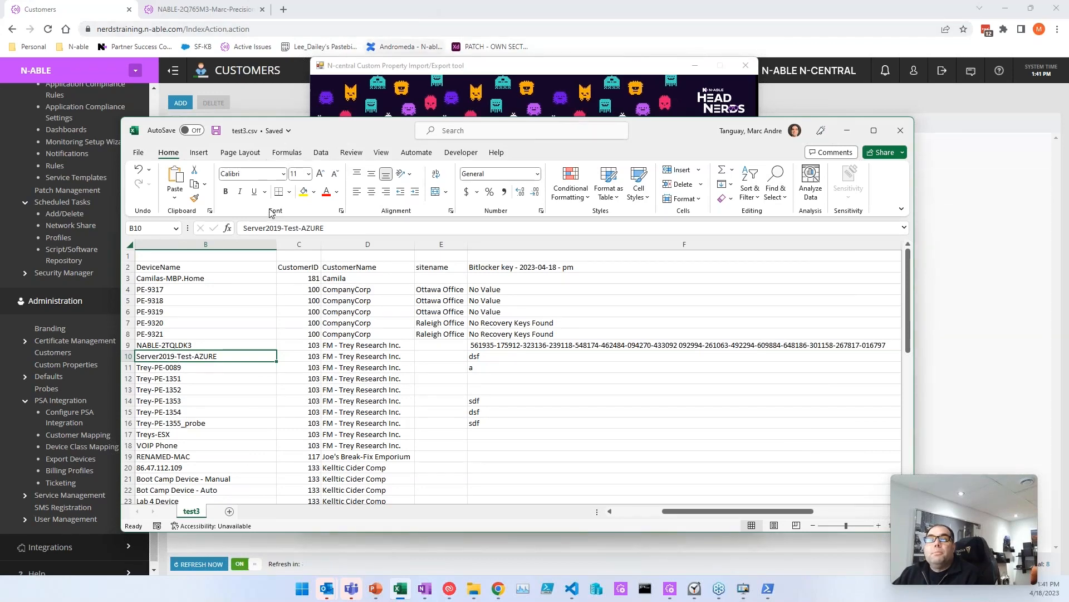
pyautogui.click(16, 168)
pyautogui.scroll(10, 51, 170)
pyautogui.scroll(5, 51, 169)
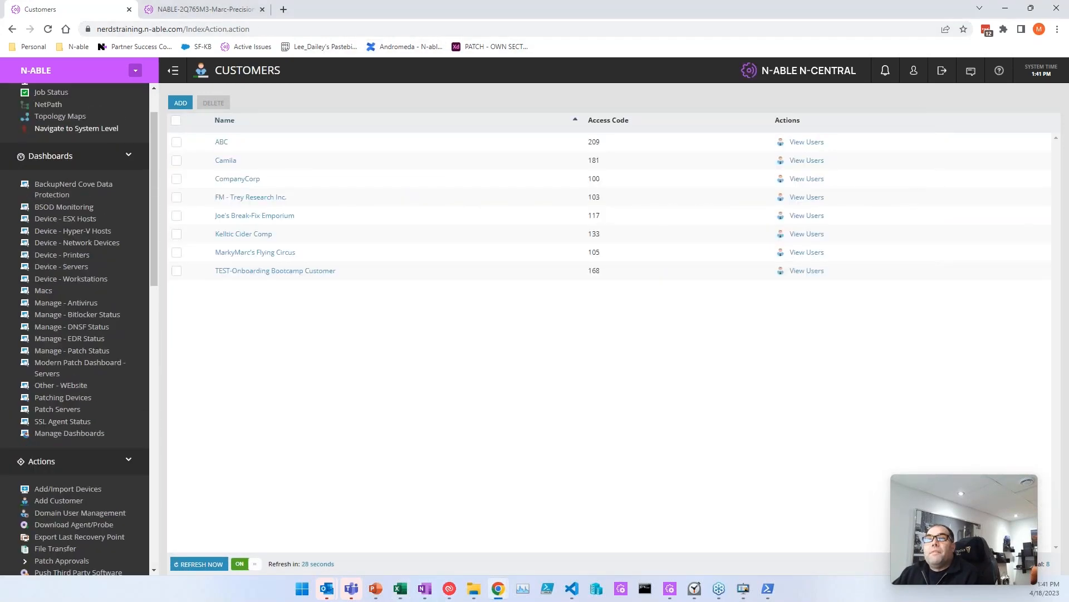
pyautogui.click(53, 135)
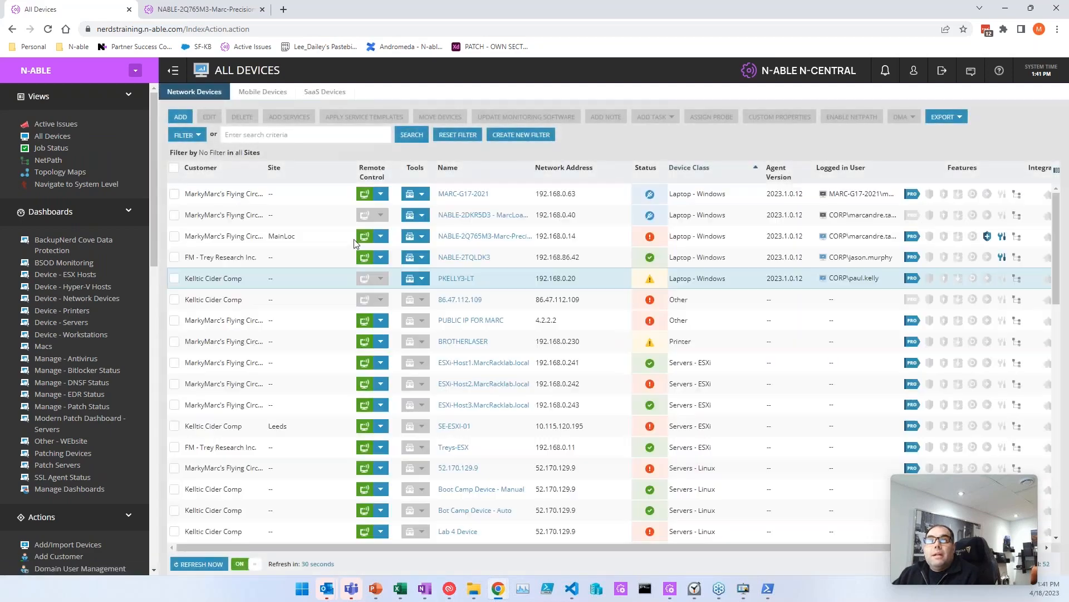
pyautogui.scroll(-5, 521, 332)
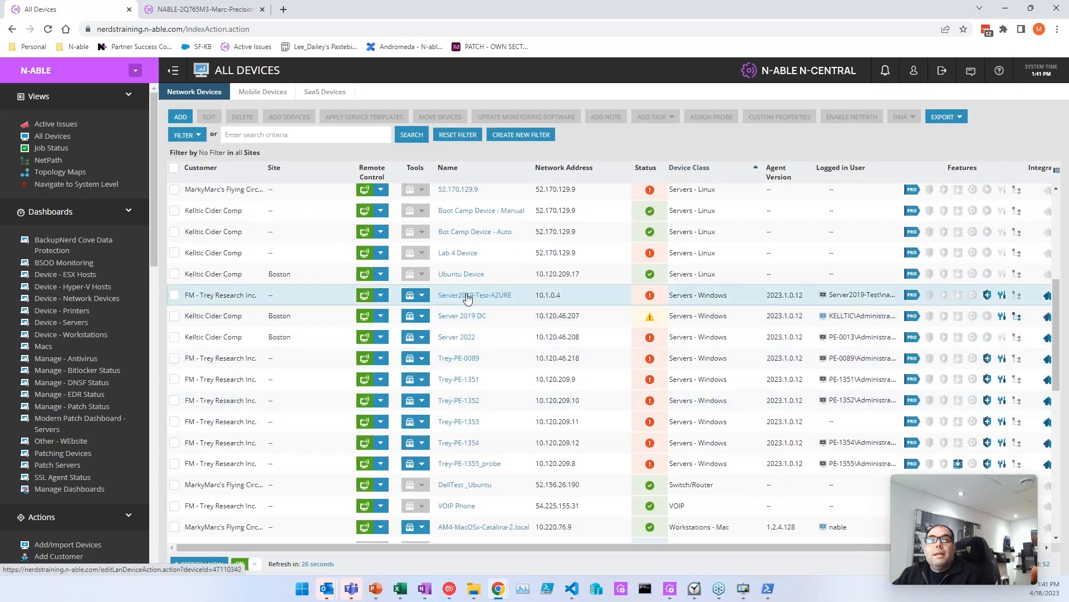
pyautogui.click(469, 296)
pyautogui.click(422, 219)
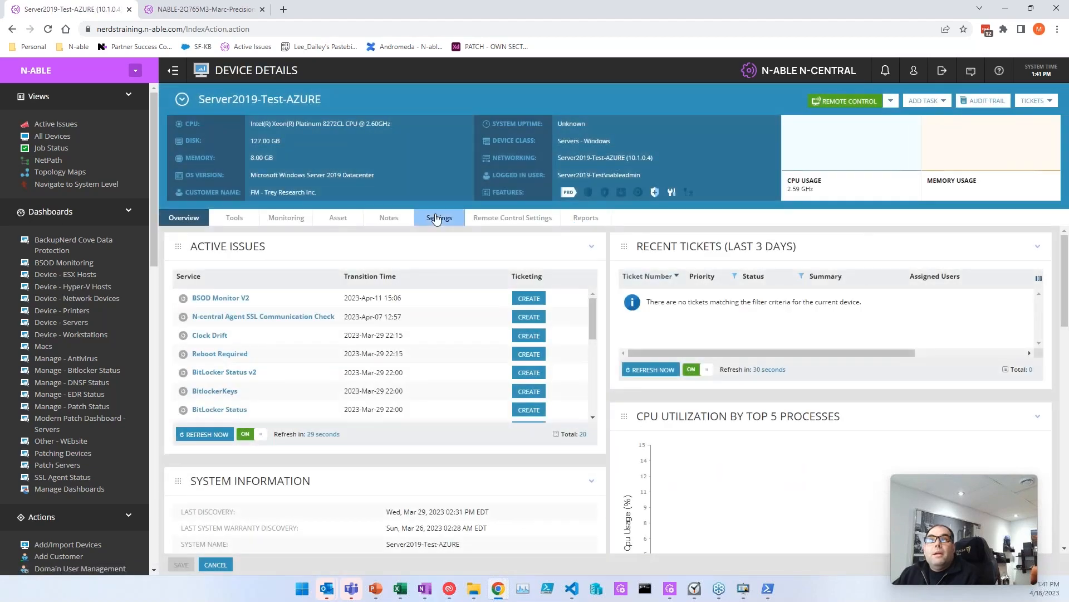
# Step: Back in test3.csv, move along row 14 toward the device class column
pyautogui.hotkey('alt', 'Tab')
pyautogui.click(179, 402)
pyautogui.press('Right')
pyautogui.press('Right')
pyautogui.press('Right')
pyautogui.press('Right')
pyautogui.press('Right')
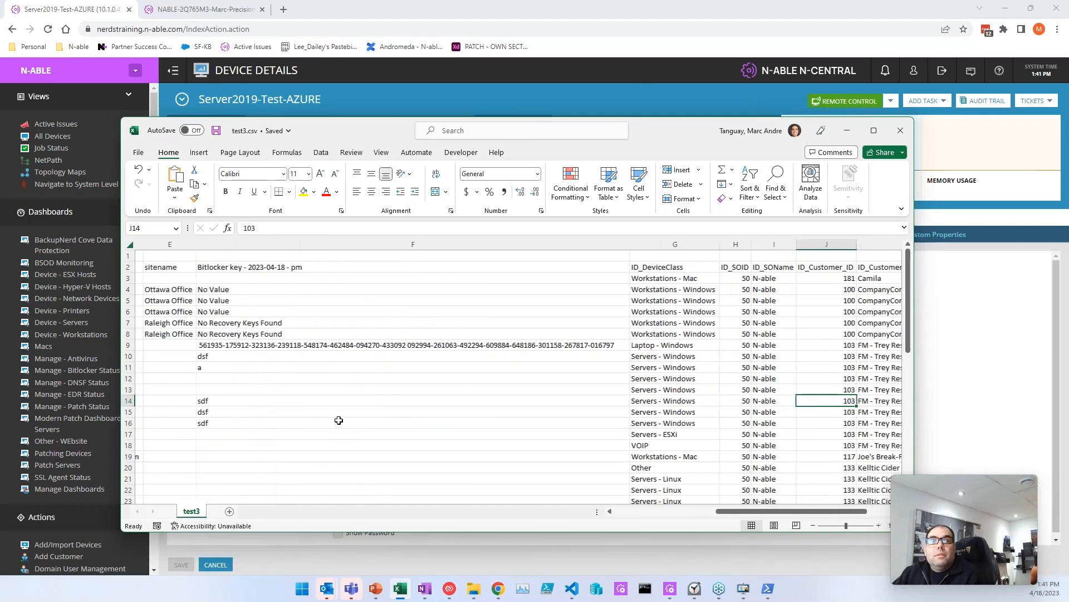
# Step: Browse the Bitlocker key cells and select rows 4 and 5 from device to key
pyautogui.scroll(-2, 312, 387)
pyautogui.click(311, 388)
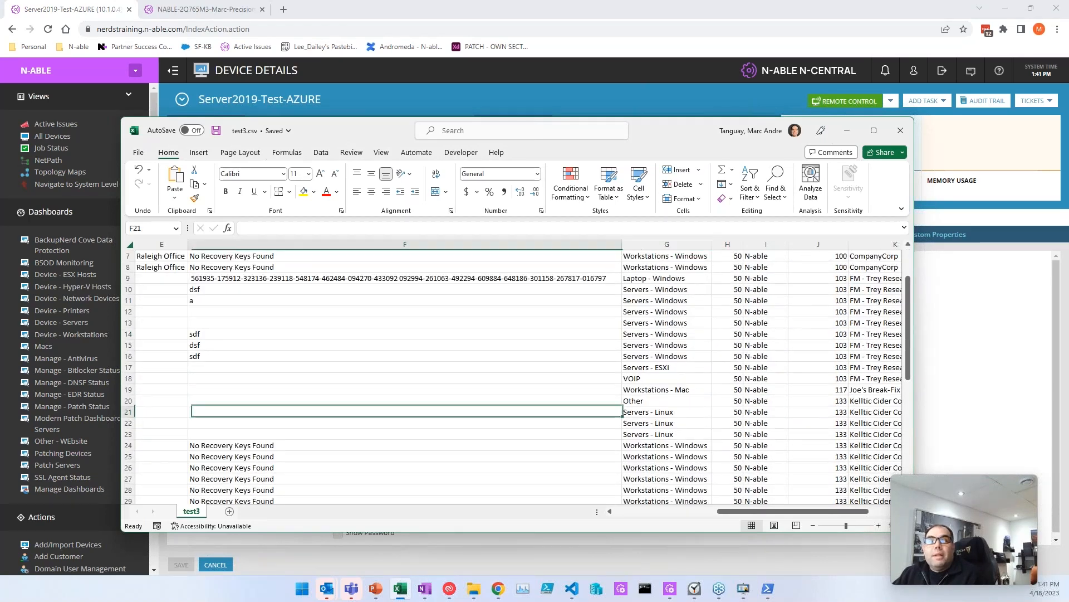
pyautogui.scroll(2, 278, 405)
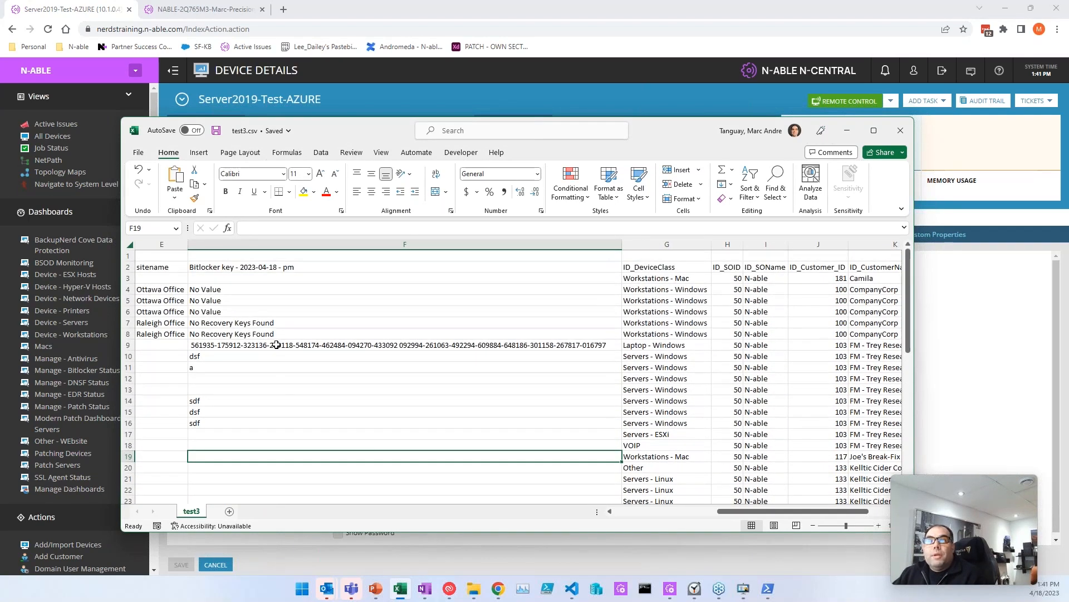
pyautogui.click(263, 310)
pyautogui.hscroll(-2, 311, 310)
pyautogui.moveTo(332, 301); pyautogui.dragTo(608, 290)
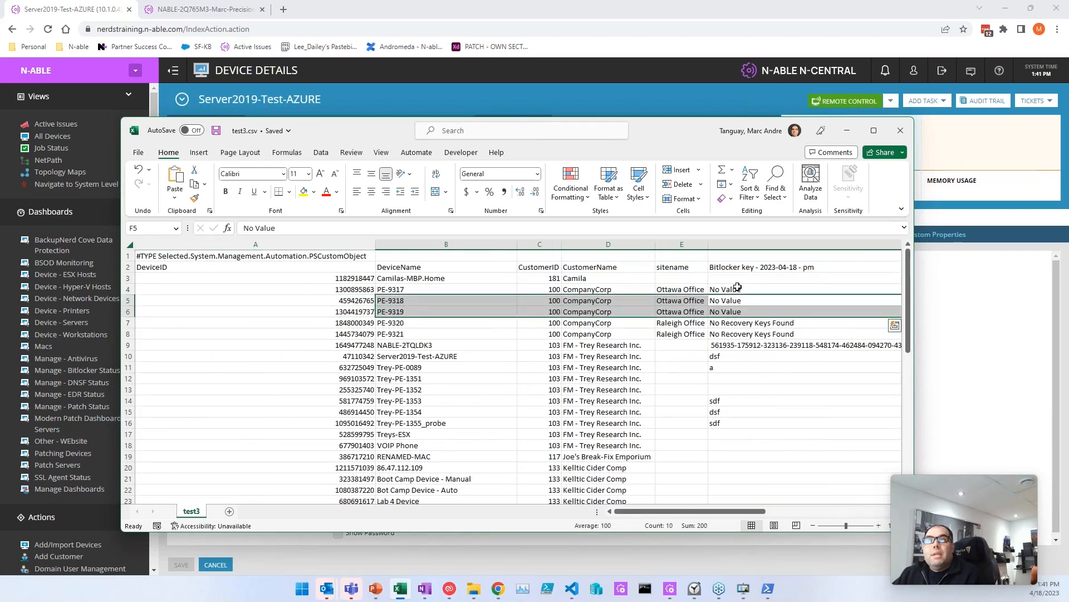
# Step: Enter 'HELLO THIS IS ME' as PE-9317's Bitlocker key in F4 and re-validate the import file
pyautogui.click(740, 289)
pyautogui.write('HELLOI TI')
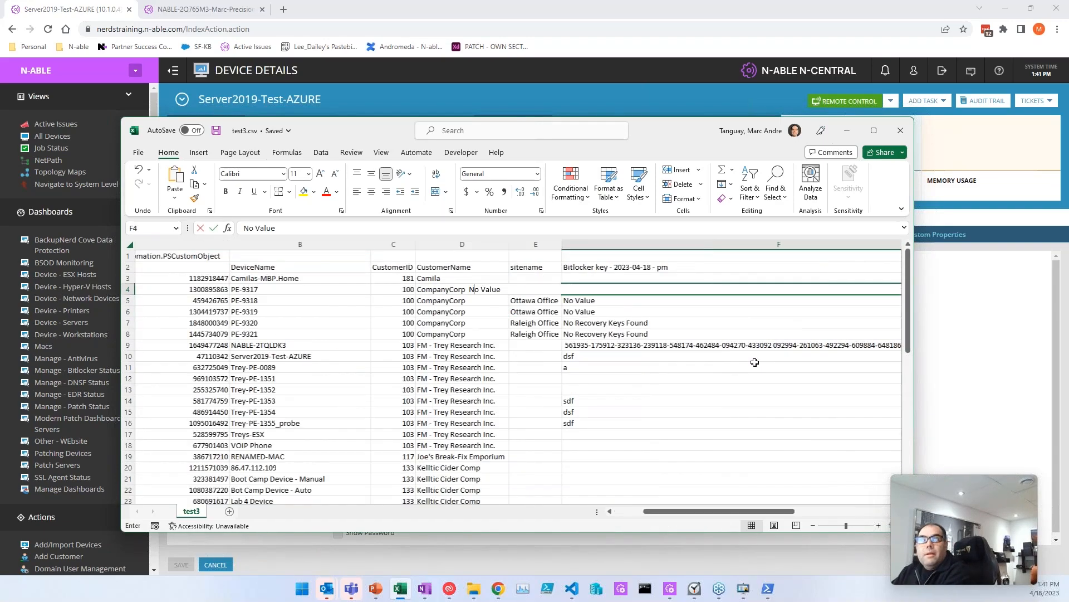
pyautogui.press('BackSpace')
pyautogui.write('THIS IS ME !!')
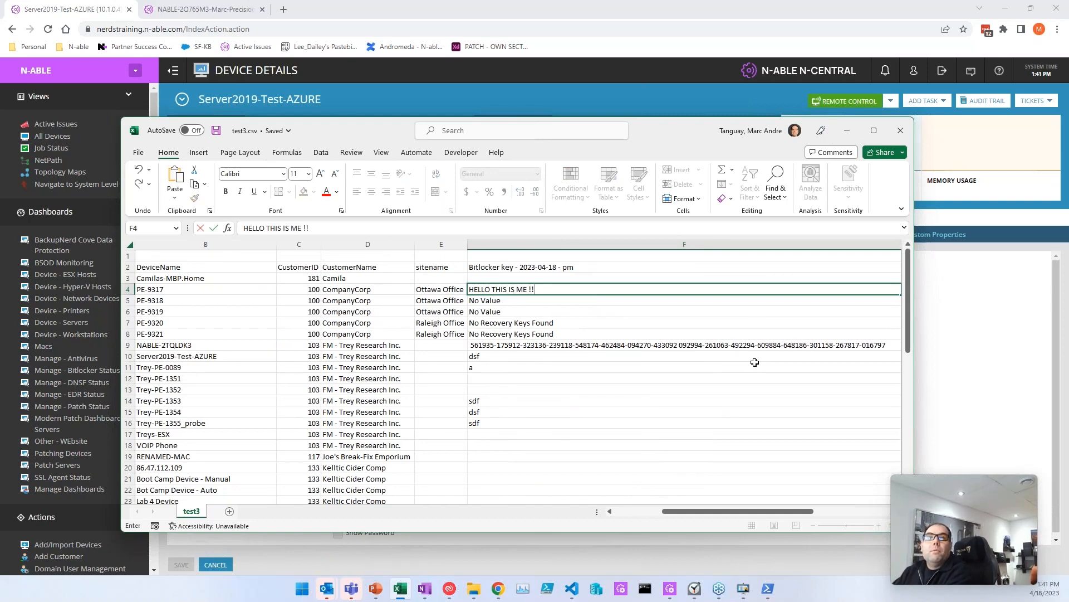
pyautogui.press('BackSpace')
pyautogui.press('BackSpace')
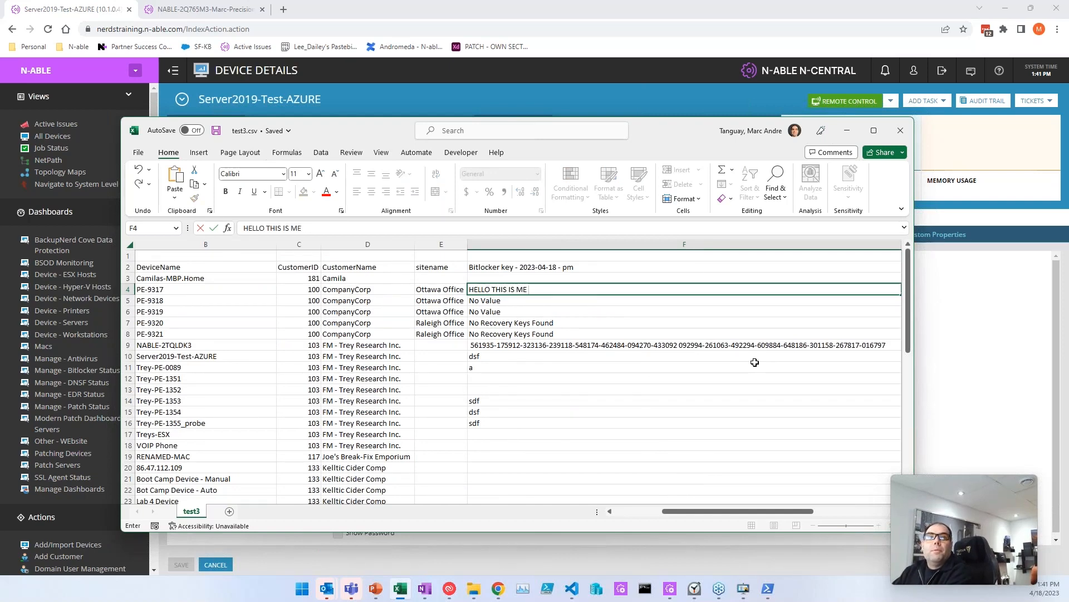
pyautogui.press('Return')
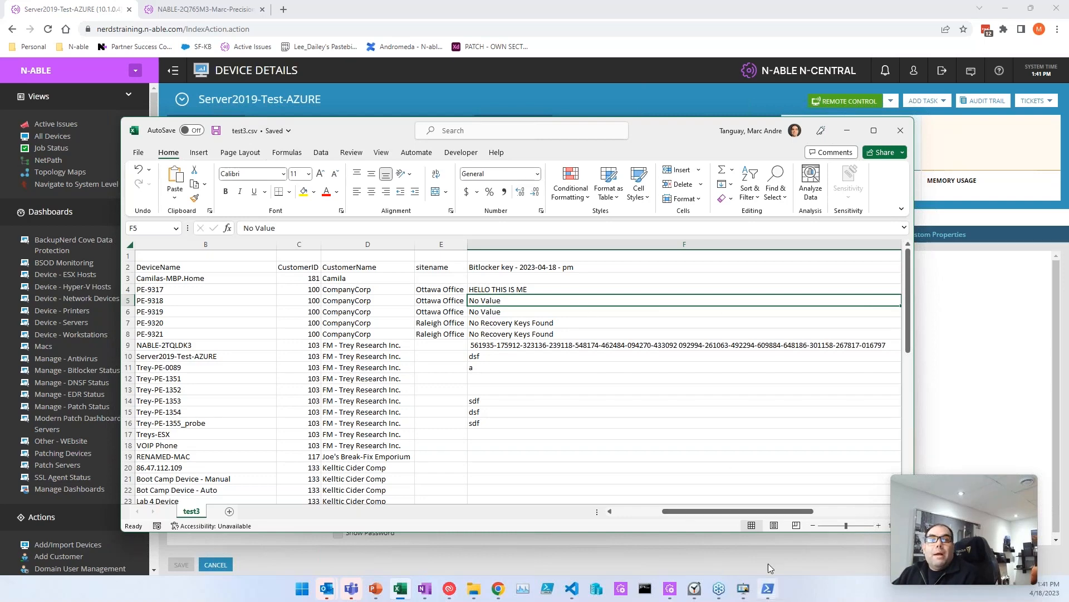
pyautogui.click(768, 588)
pyautogui.click(385, 322)
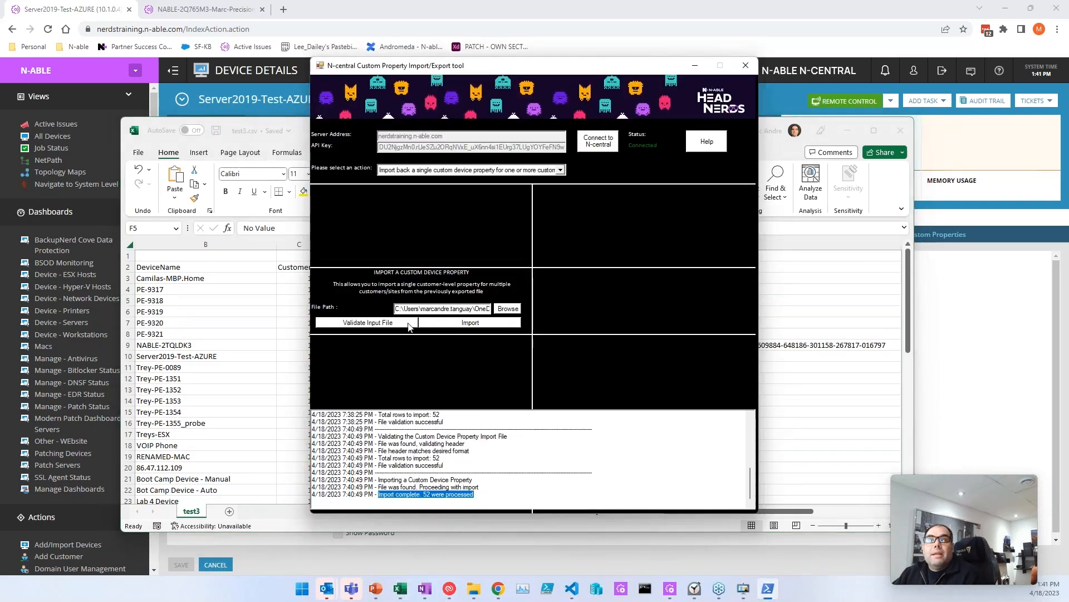
# Step: Import the updated test3.csv into N-central, then bring Excel back and select PE-9317's device cell
pyautogui.click(445, 327)
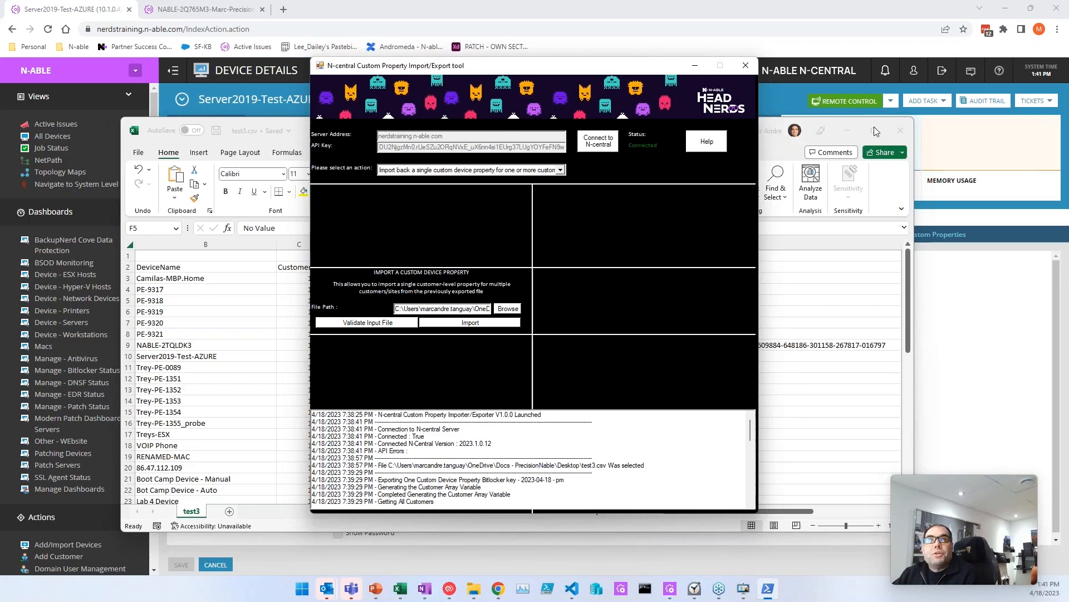
pyautogui.click(848, 131)
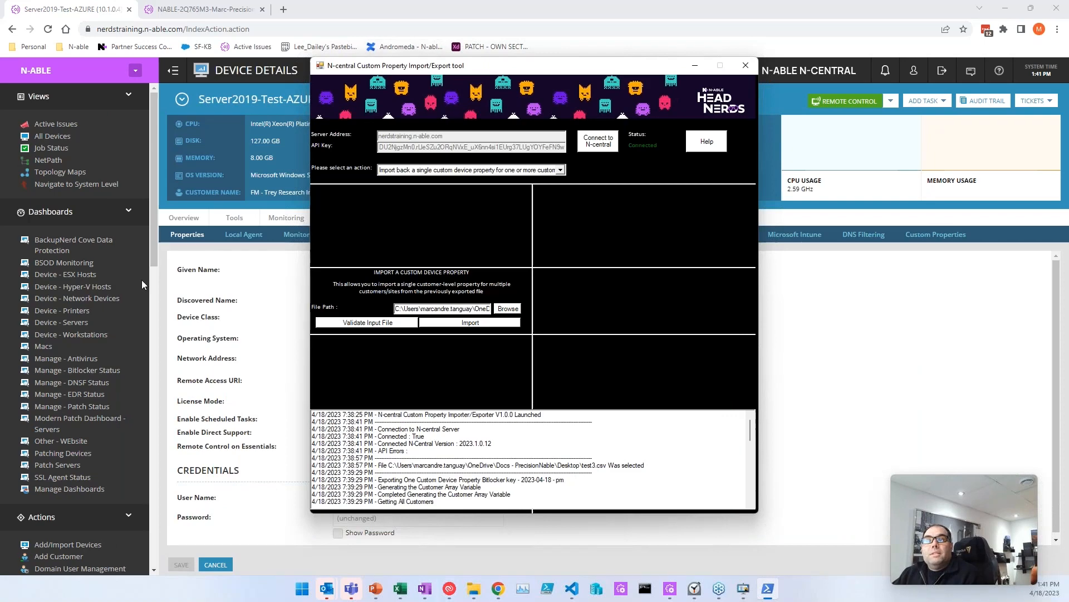
pyautogui.scroll(-9, 597, 495)
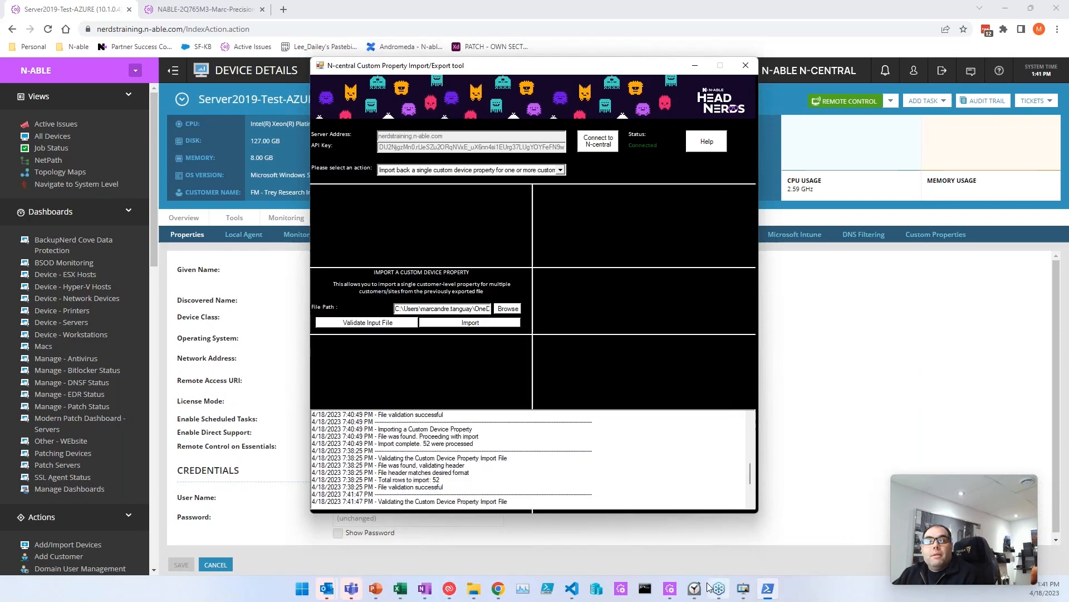
pyautogui.click(401, 589)
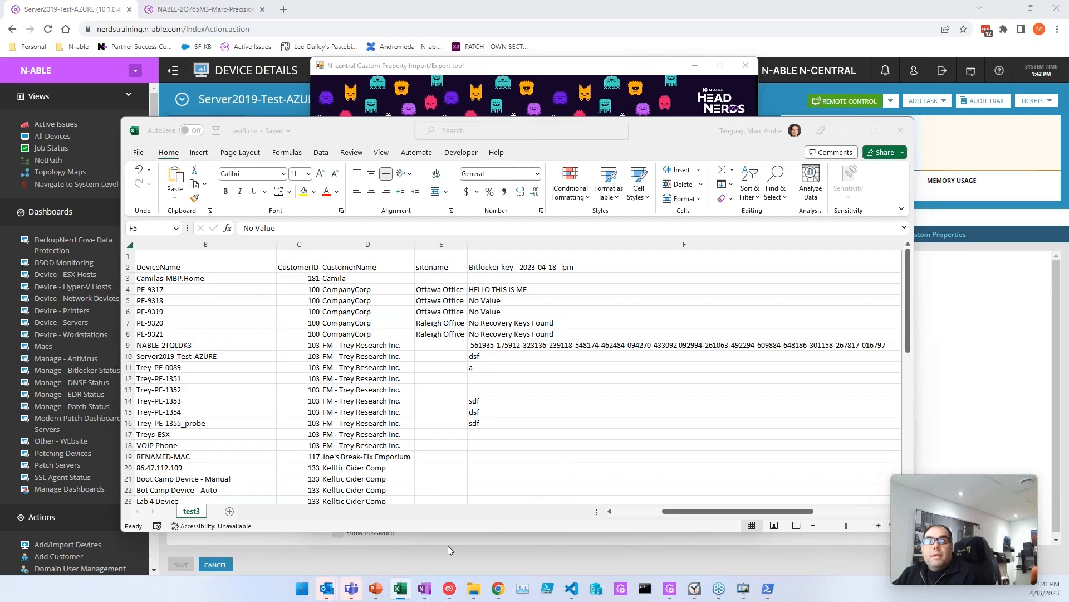
pyautogui.click(401, 589)
pyautogui.click(400, 589)
pyautogui.click(401, 589)
pyautogui.click(400, 589)
pyautogui.click(203, 289)
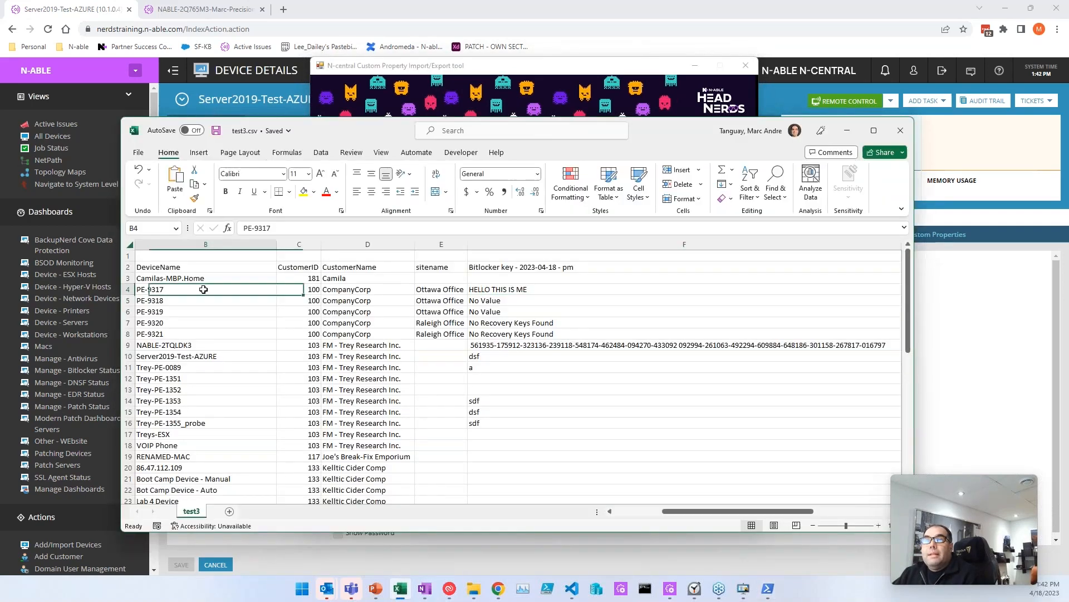
pyautogui.click(53, 136)
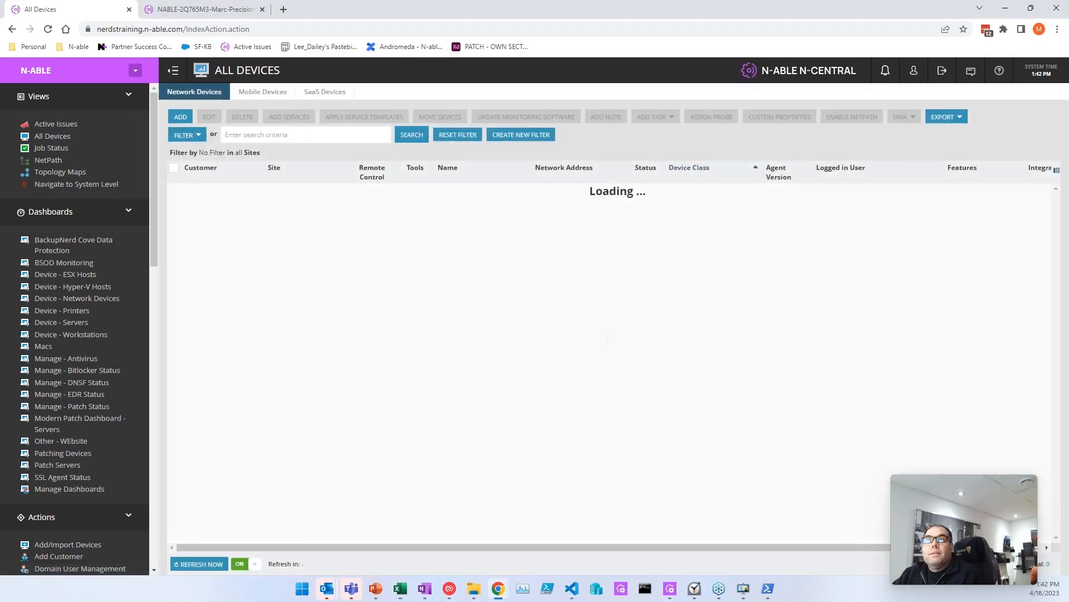
pyautogui.scroll(-8, 454, 415)
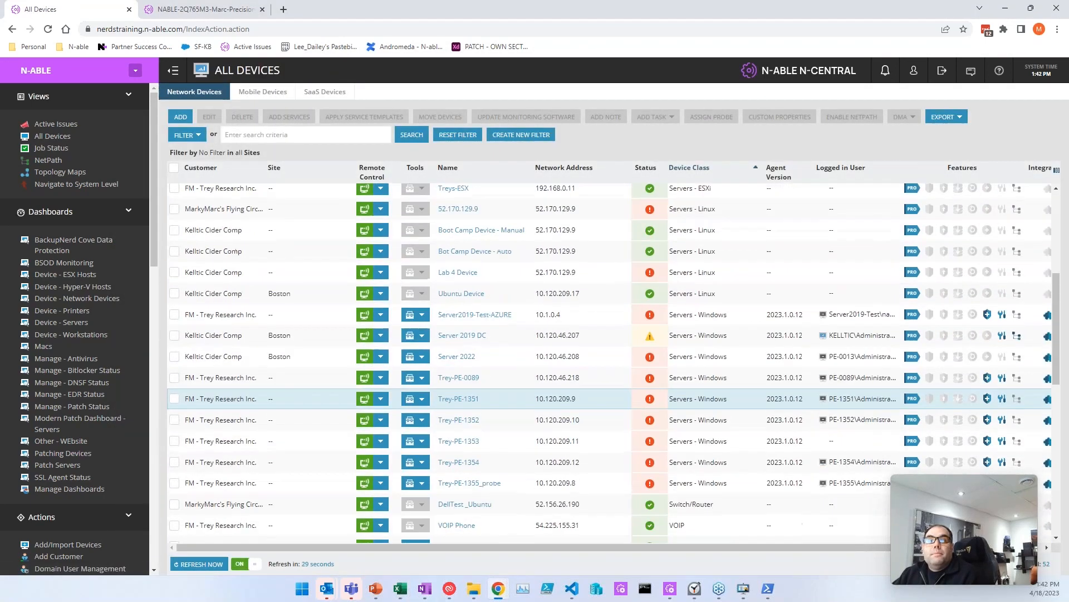
pyautogui.scroll(-5, 454, 415)
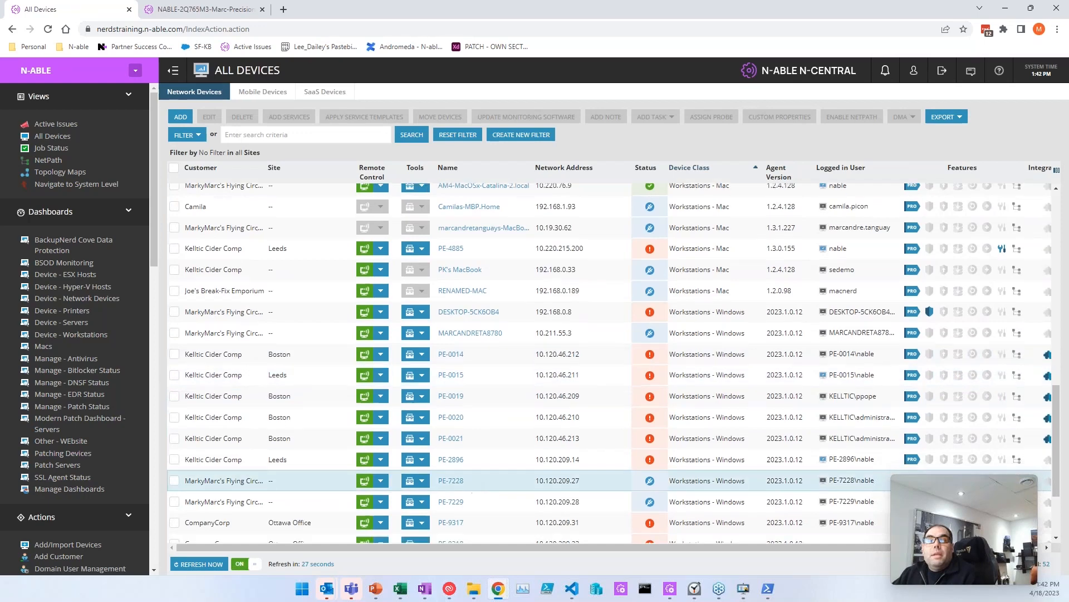
pyautogui.click(449, 419)
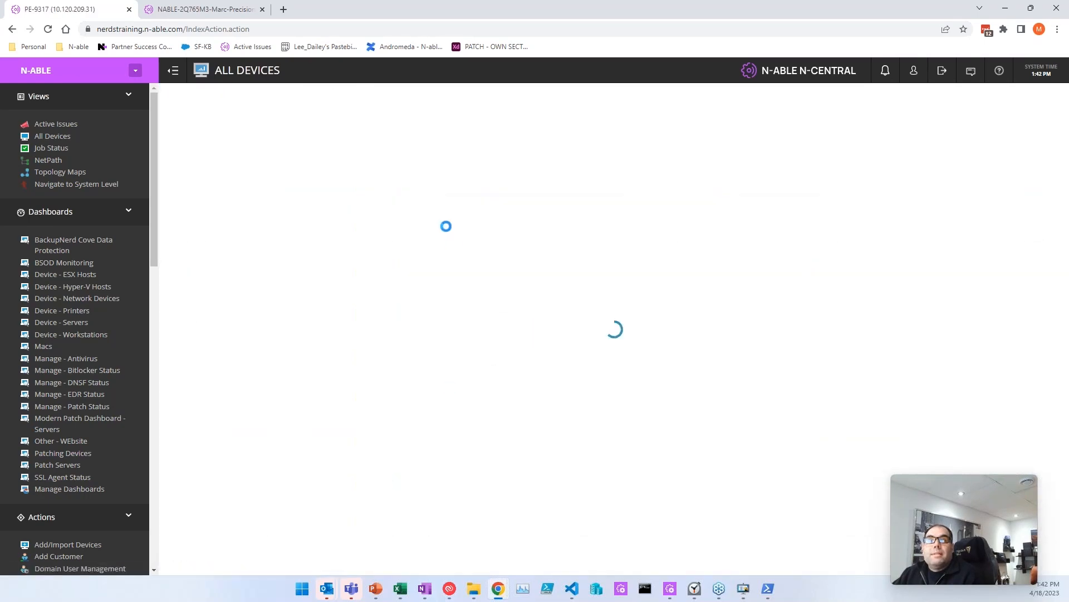
pyautogui.click(438, 217)
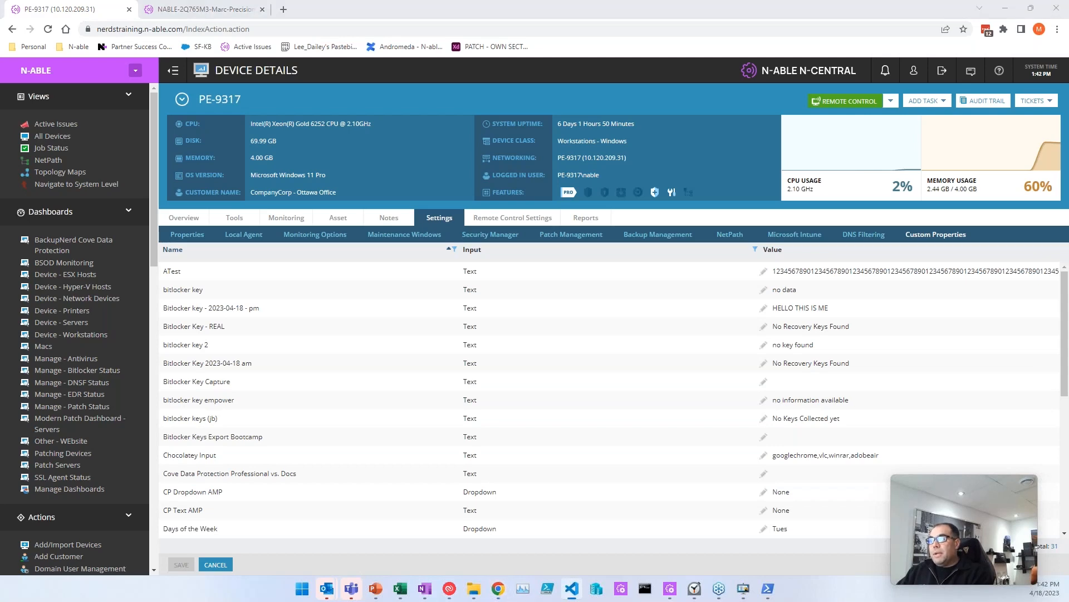
# Step: Move the VS Code script window into place and bring the import/export tool forward
pyautogui.moveTo(2, 390); pyautogui.dragTo(539, 112)
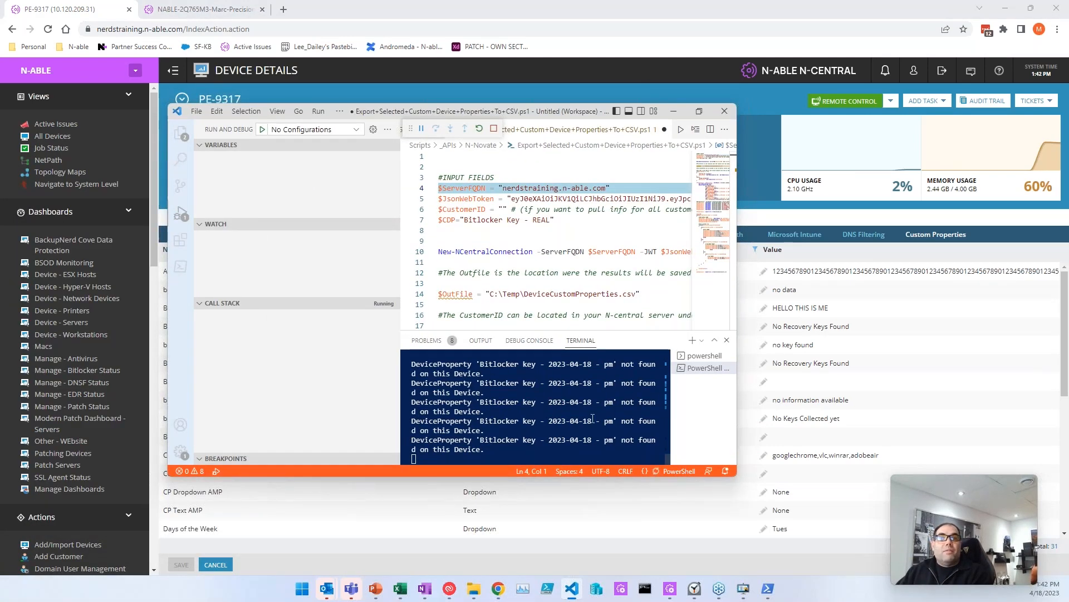
pyautogui.moveTo(576, 119); pyautogui.dragTo(0, 262)
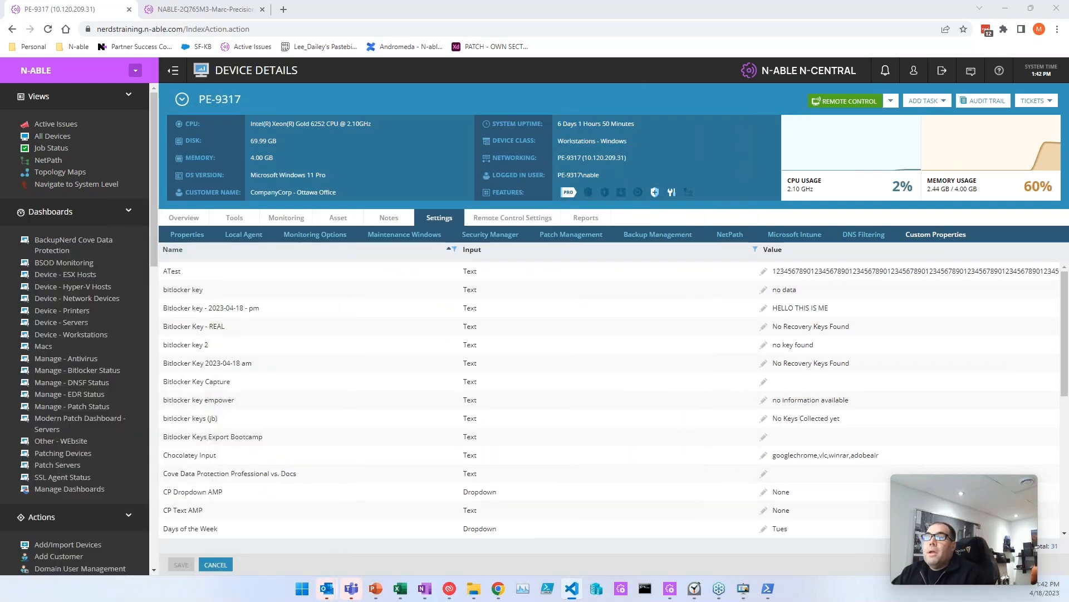
pyautogui.click(768, 588)
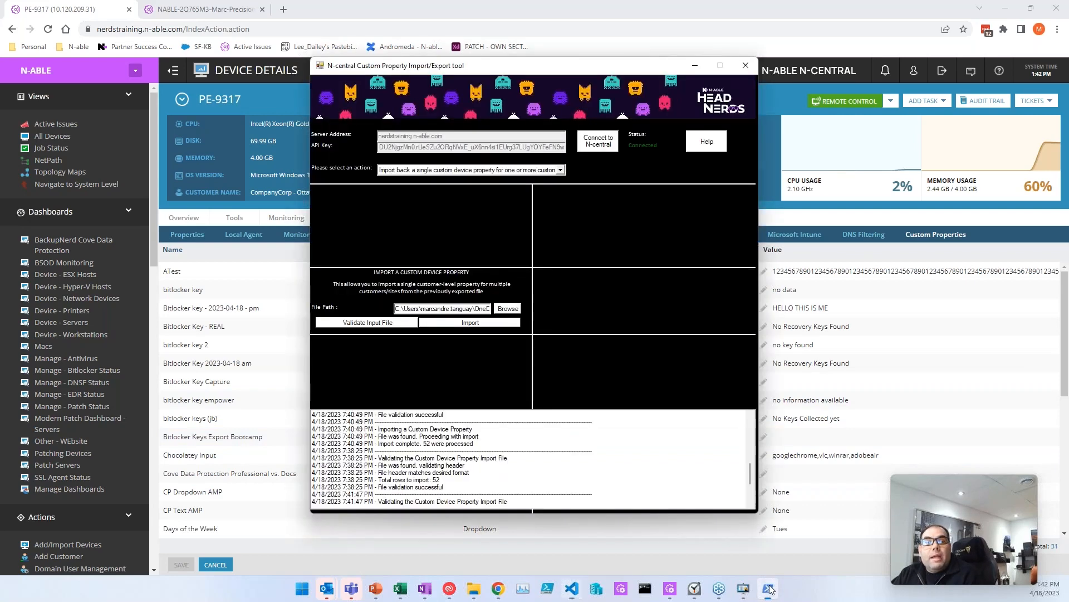
# Step: Choose 'Download all custom device properties' and set test11 on the Desktop as the output CSV
pyautogui.click(461, 170)
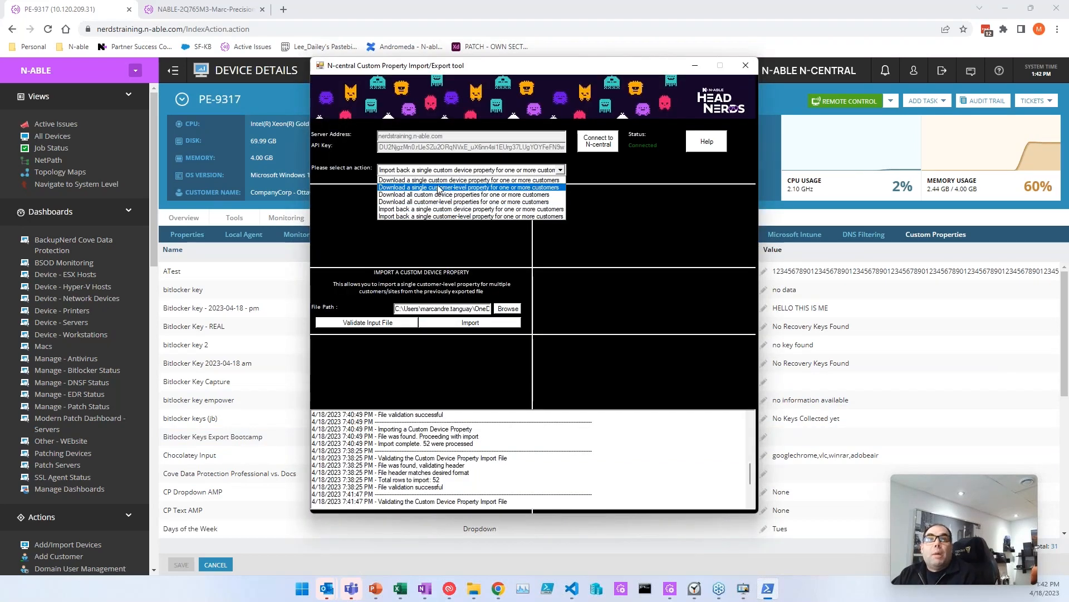
pyautogui.click(439, 188)
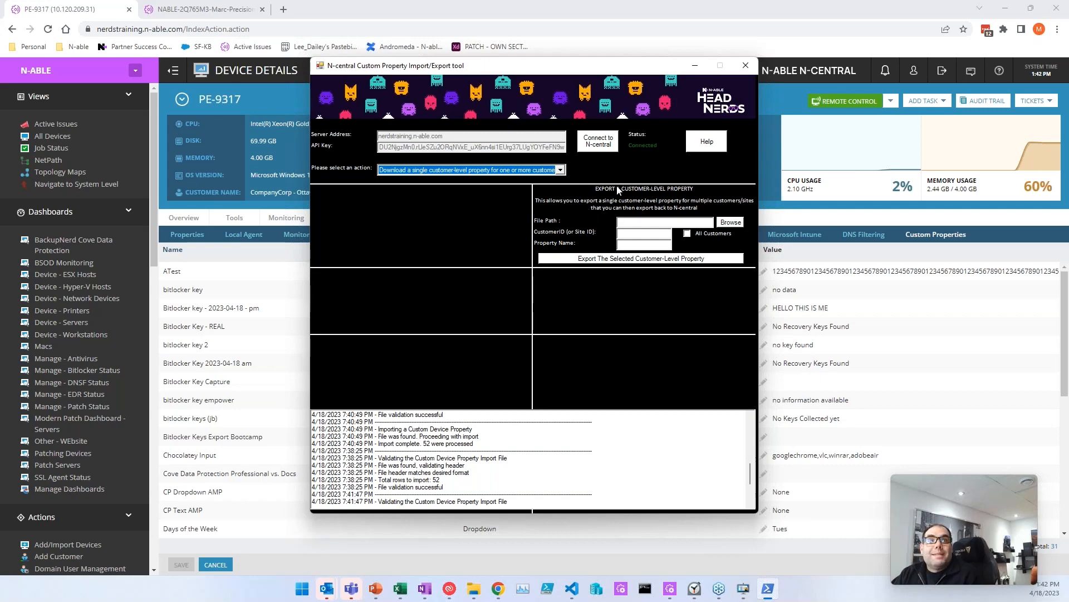
pyautogui.click(499, 169)
pyautogui.click(507, 218)
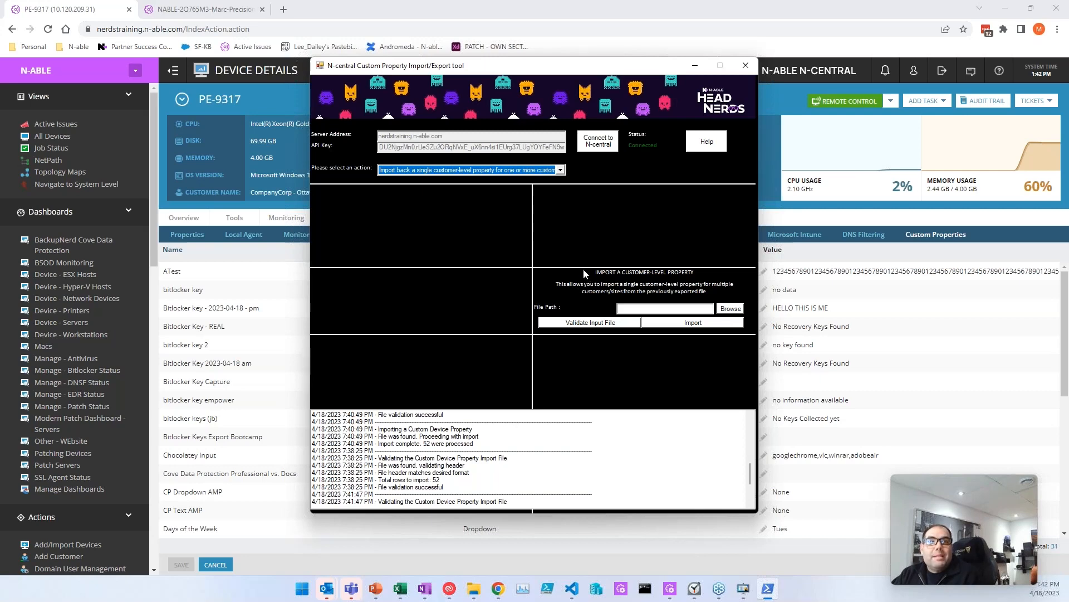
pyautogui.click(482, 174)
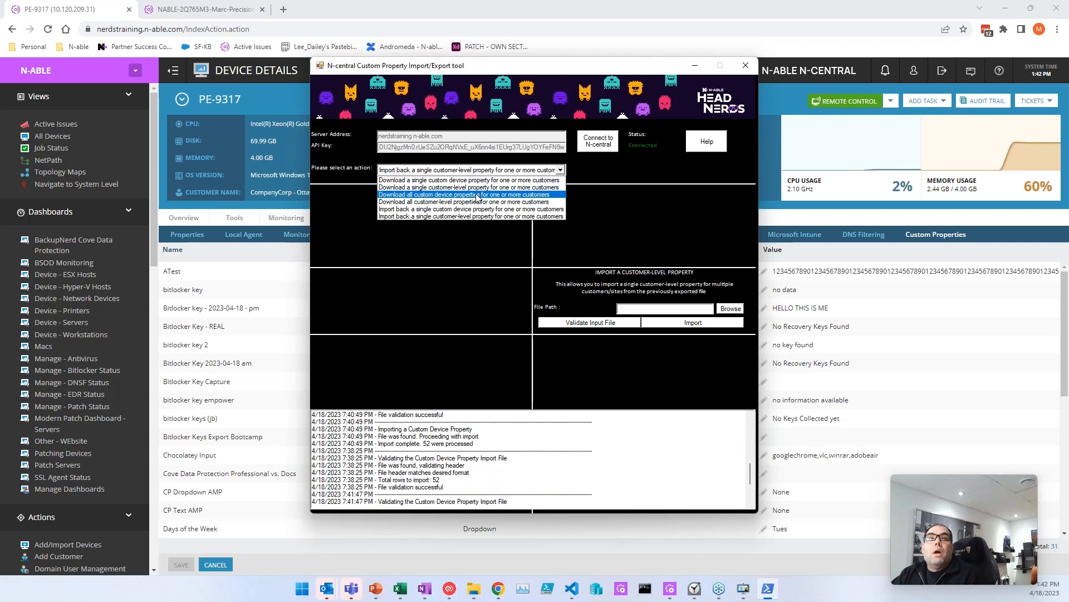
pyautogui.click(478, 195)
pyautogui.click(506, 364)
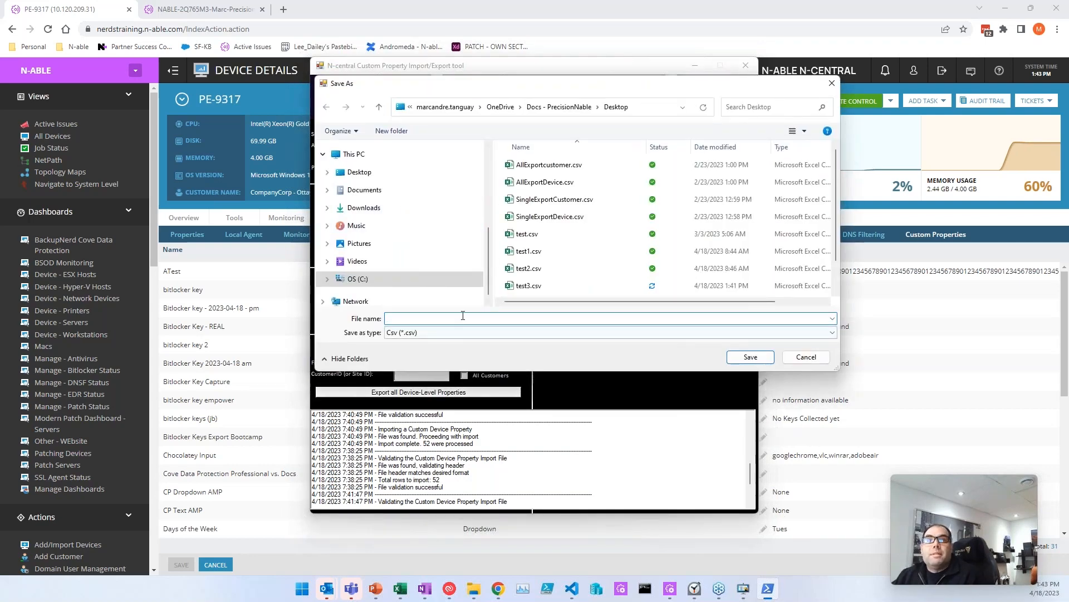
pyautogui.write('test11')
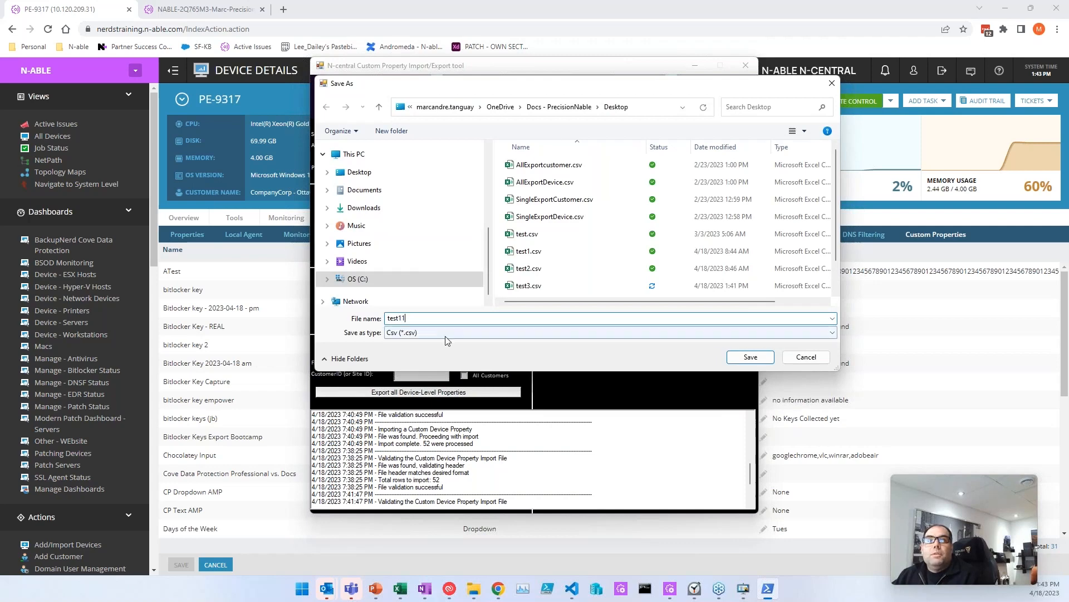
pyautogui.click(750, 357)
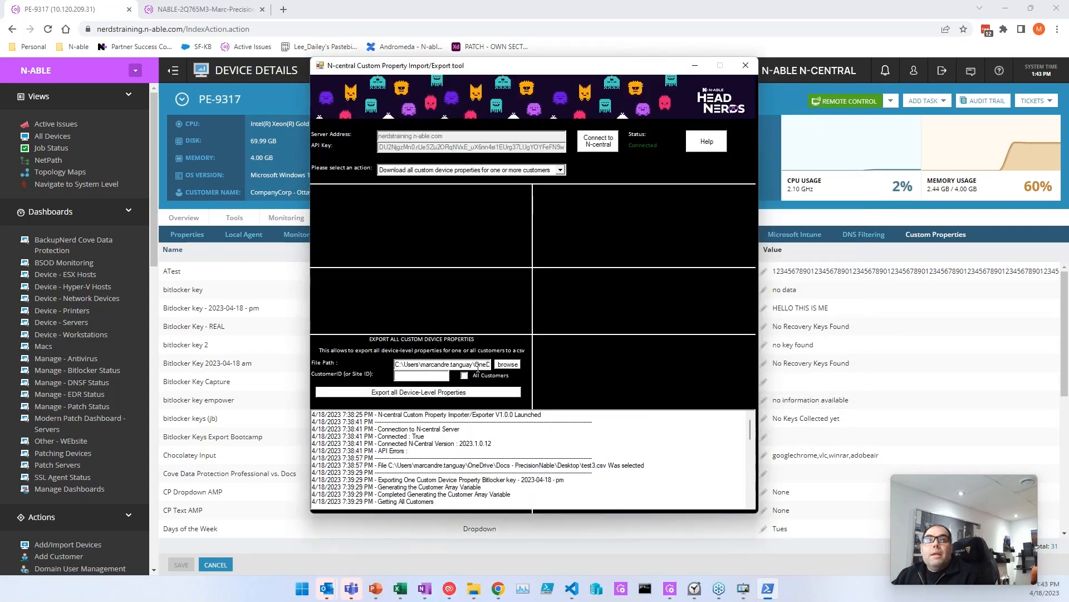
# Step: Export all device-level properties for All Customers to test11.csv and view it in Excel
pyautogui.click(465, 376)
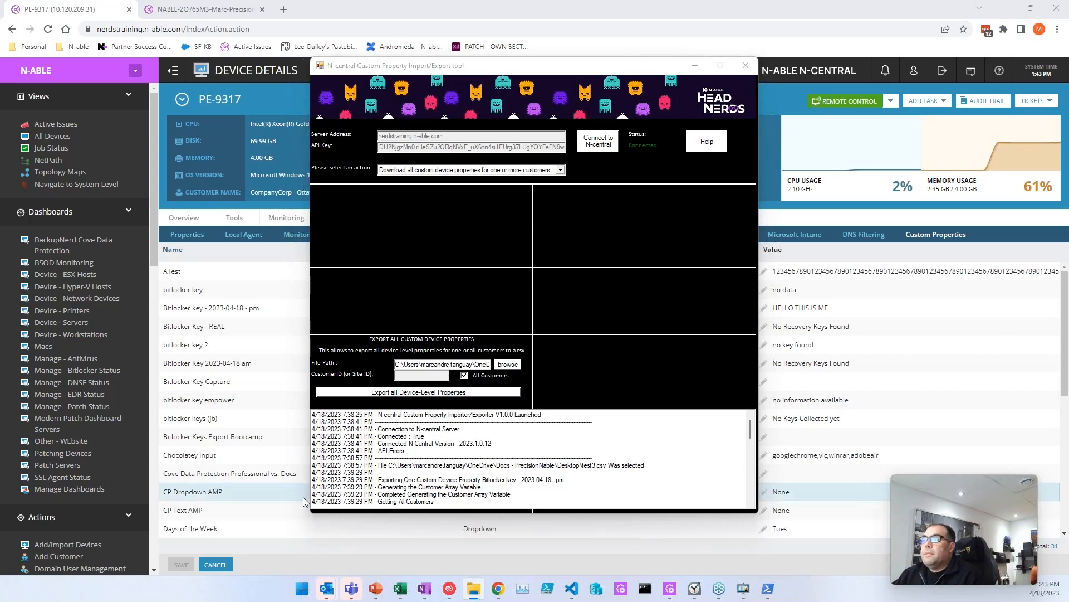
pyautogui.scroll(-10, 636, 463)
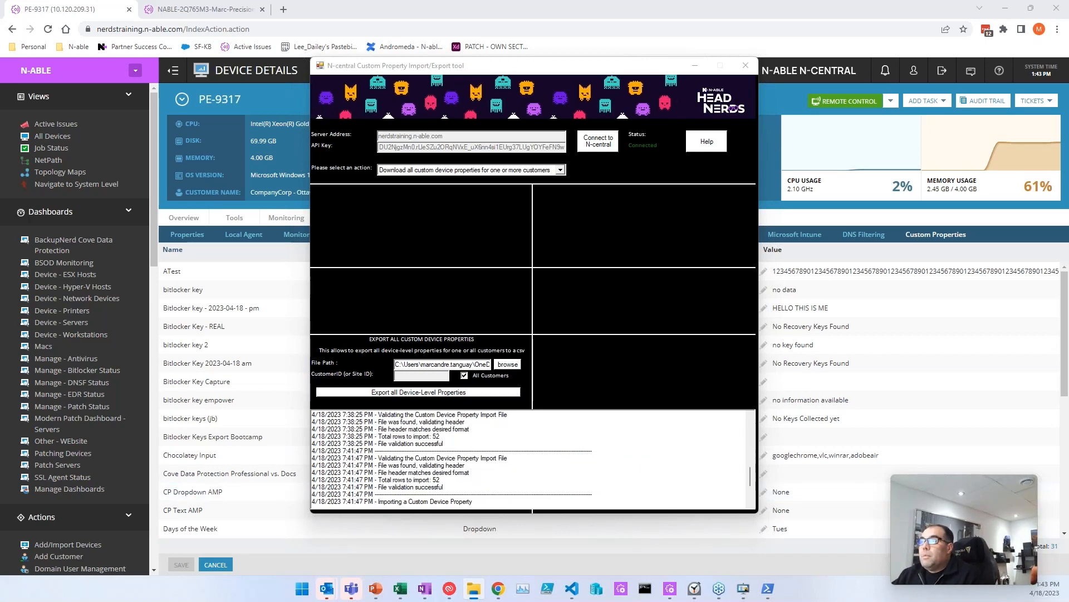
pyautogui.hotkey('alt', 'Tab')
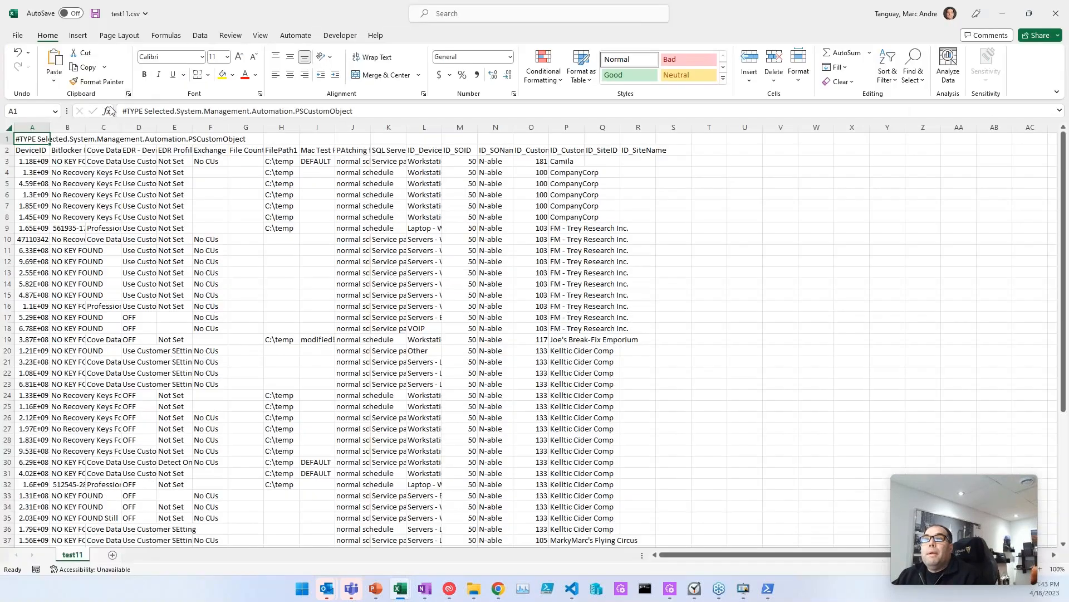
# Step: AutoFit all columns of test11.csv and step across the header row to the ID columns
pyautogui.click(9, 127)
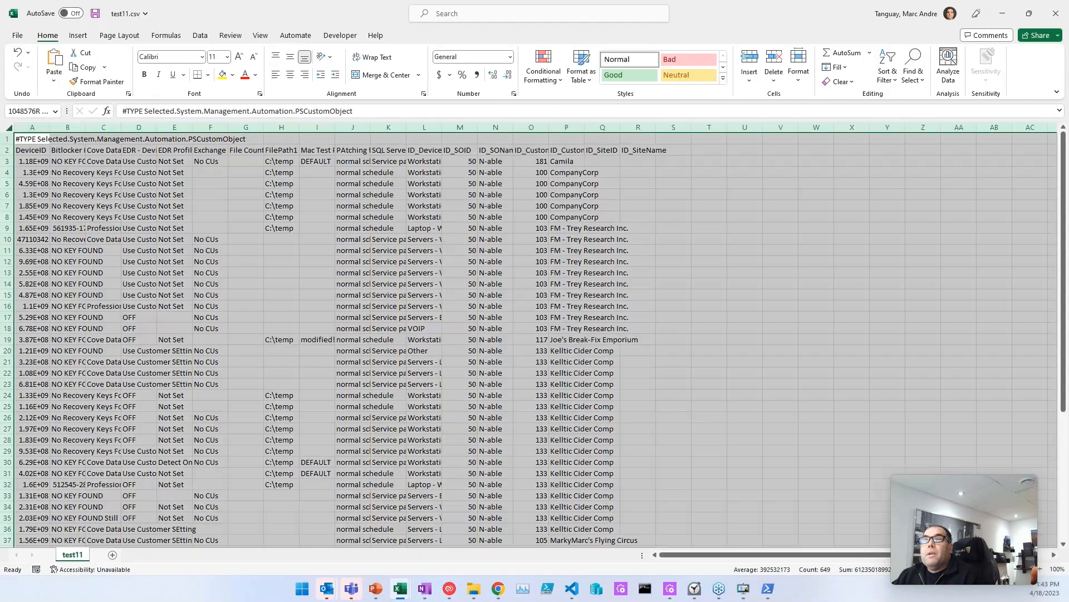
pyautogui.doubleClick(50, 127)
pyautogui.click(333, 148)
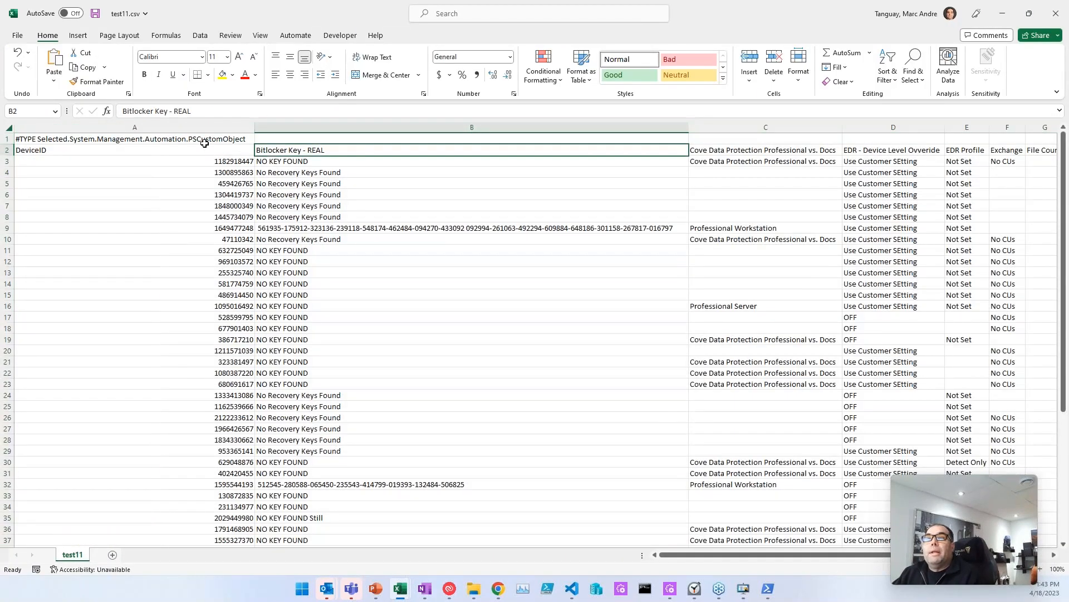
pyautogui.press('Right')
pyautogui.press('Right')
pyautogui.press('Right')
pyautogui.press('Right')
pyautogui.press('Right')
pyautogui.press('Right')
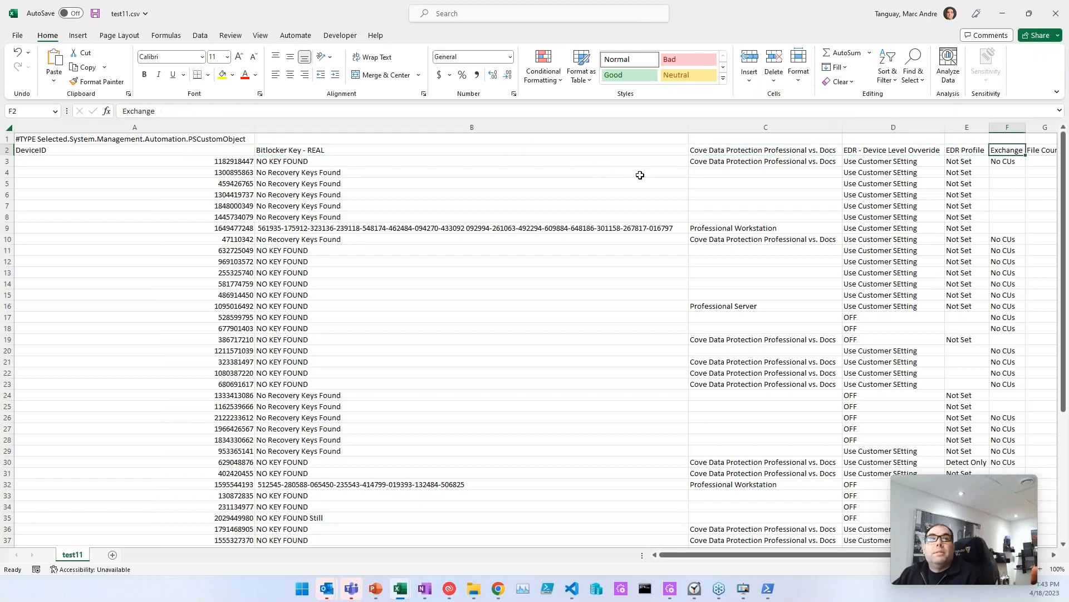
pyautogui.press('Right')
pyautogui.press('Right')
pyautogui.press('Right')
pyautogui.press('Right')
pyautogui.press('Right')
pyautogui.press('Left')
pyautogui.press('Left')
pyautogui.press('Left')
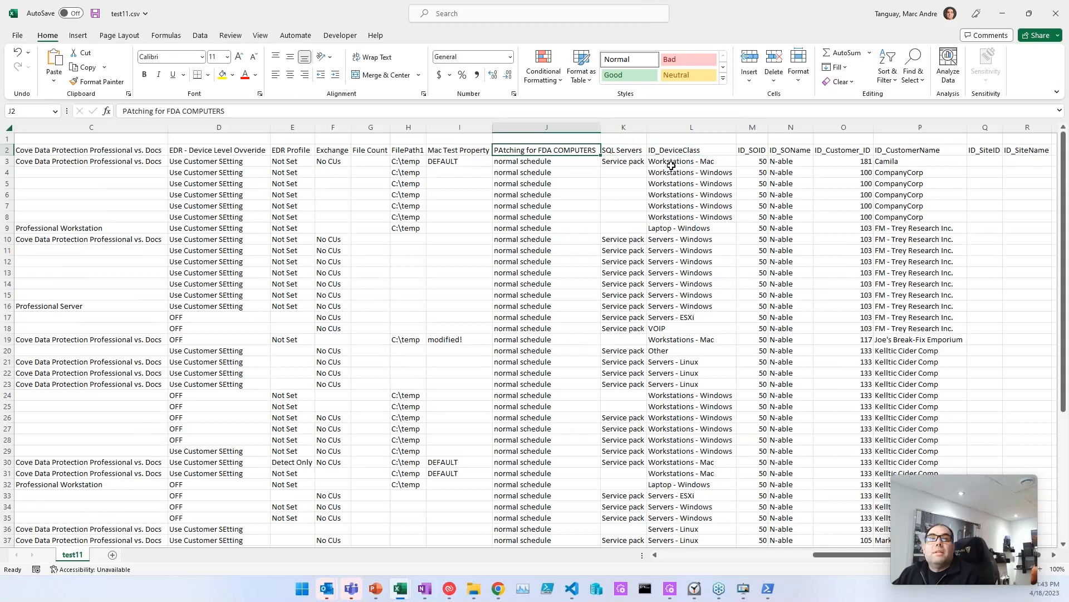
# Step: Inspect the ID columns and Bitlocker Key - REAL values, then close test11 without saving
pyautogui.moveTo(692, 127); pyautogui.dragTo(1016, 108)
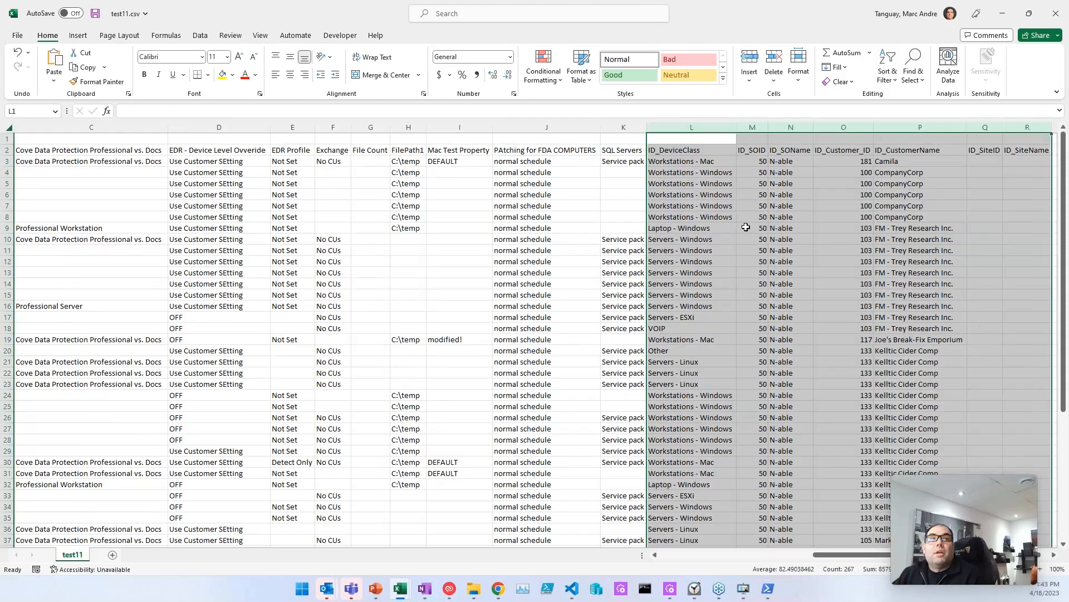
pyautogui.click(746, 227)
pyautogui.press('Left')
pyautogui.press('Left')
pyautogui.press('Left')
pyautogui.press('Left')
pyautogui.press('Left')
pyautogui.press('Left')
pyautogui.press('Left')
pyautogui.press('Left')
pyautogui.press('Left')
pyautogui.press('Left')
pyautogui.press('Left')
pyautogui.press('Left')
pyautogui.press('Left')
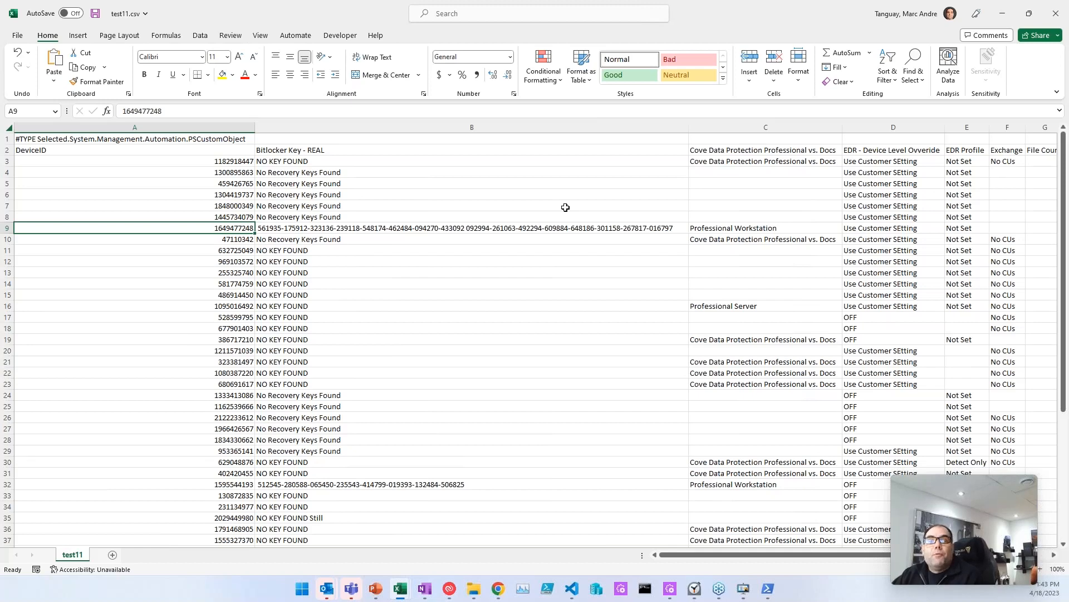
pyautogui.click(566, 207)
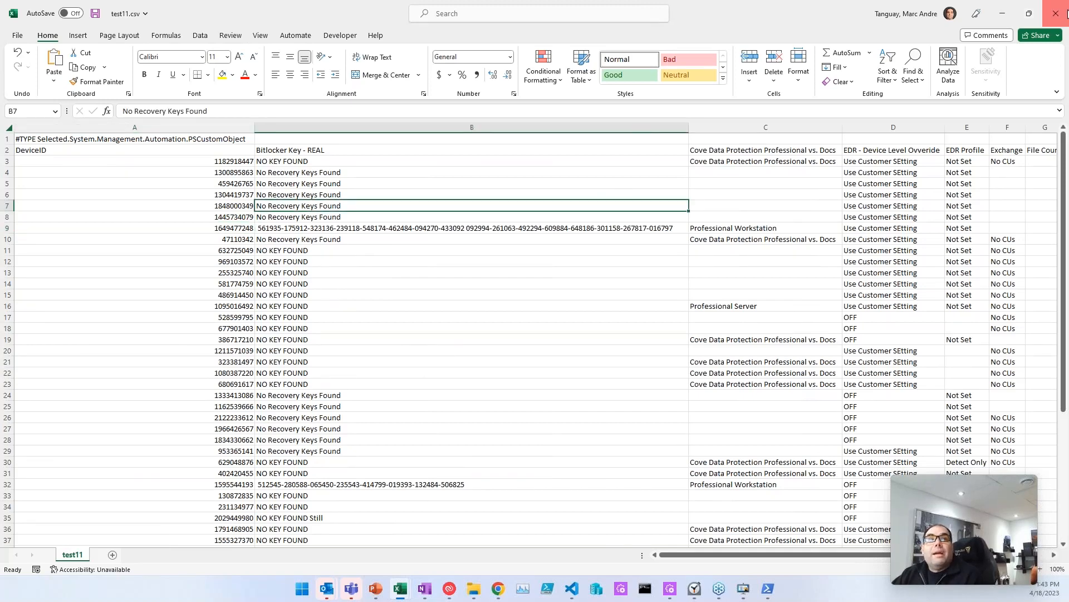
pyautogui.click(531, 305)
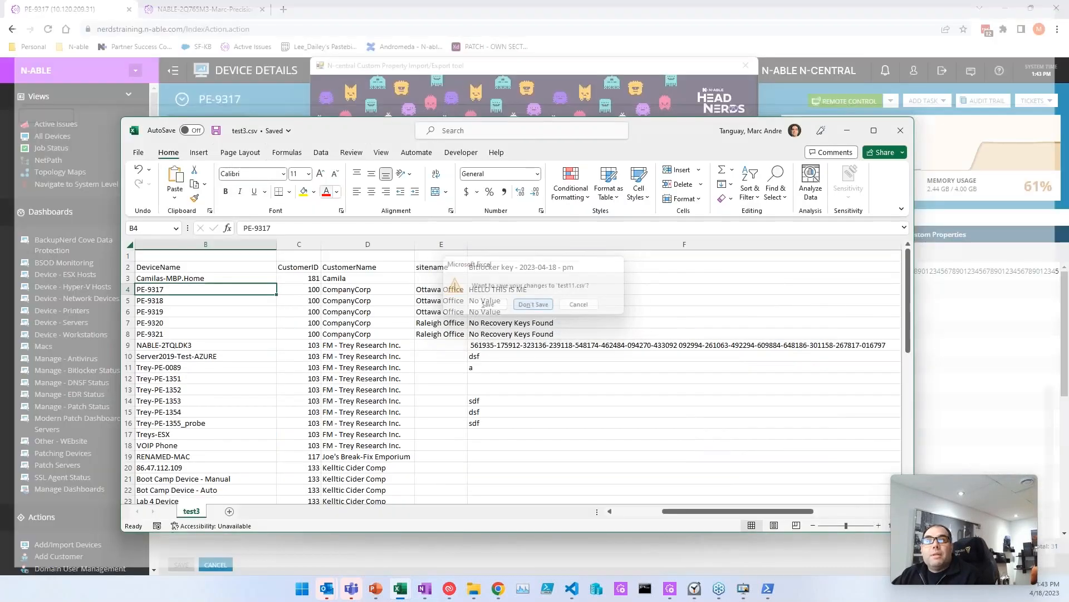
# Step: Minimize the test3.csv spreadsheet, close the Import/Export tool, and return to PE-9317's custom properties page
pyautogui.click(847, 131)
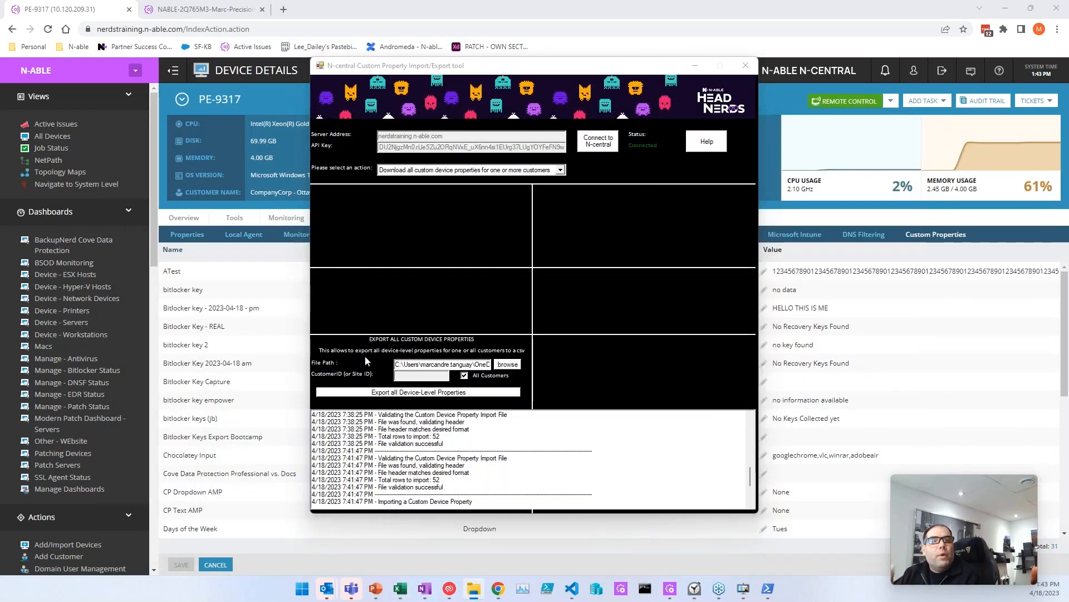
pyautogui.click(437, 172)
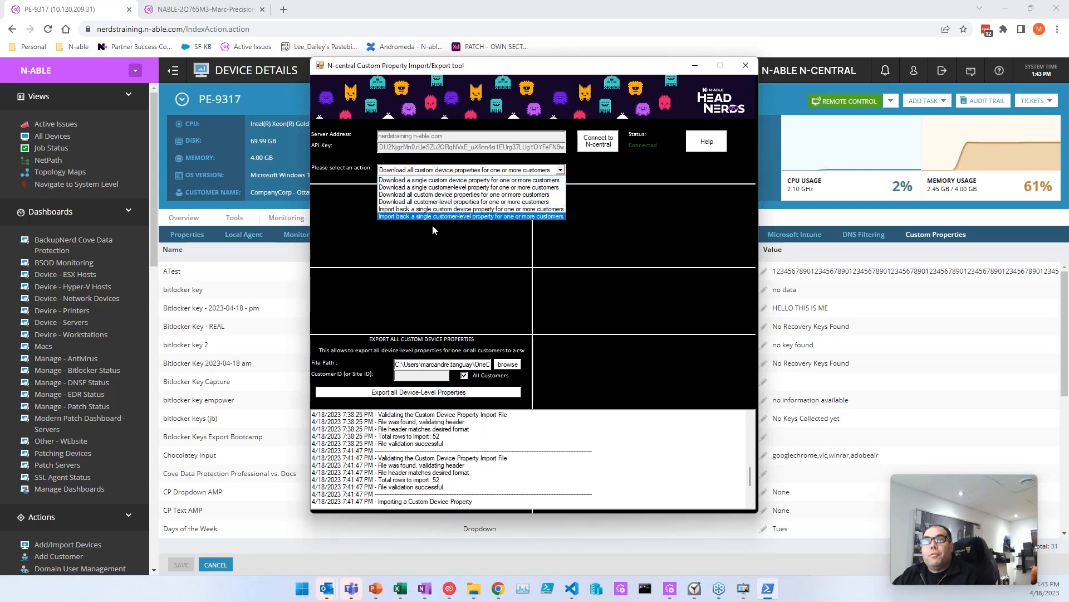
pyautogui.click(435, 265)
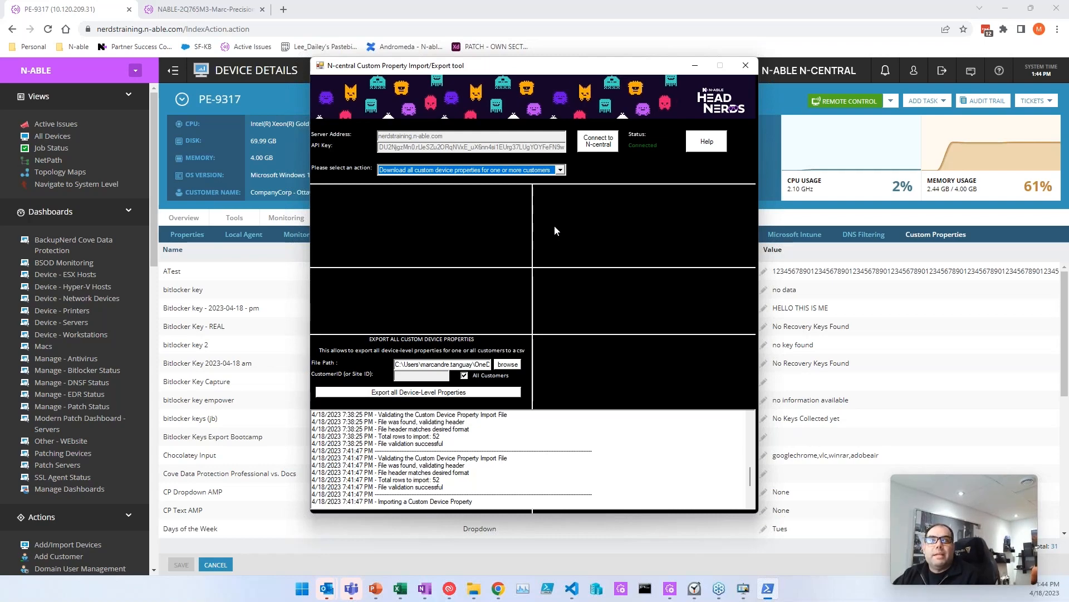
pyautogui.click(754, 66)
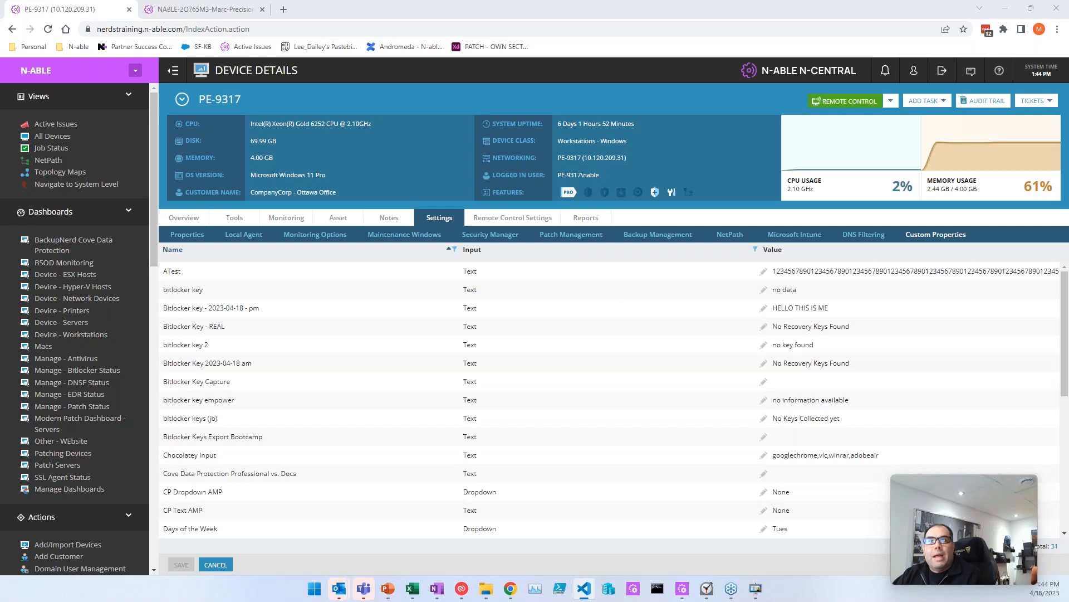
pyautogui.click(419, 6)
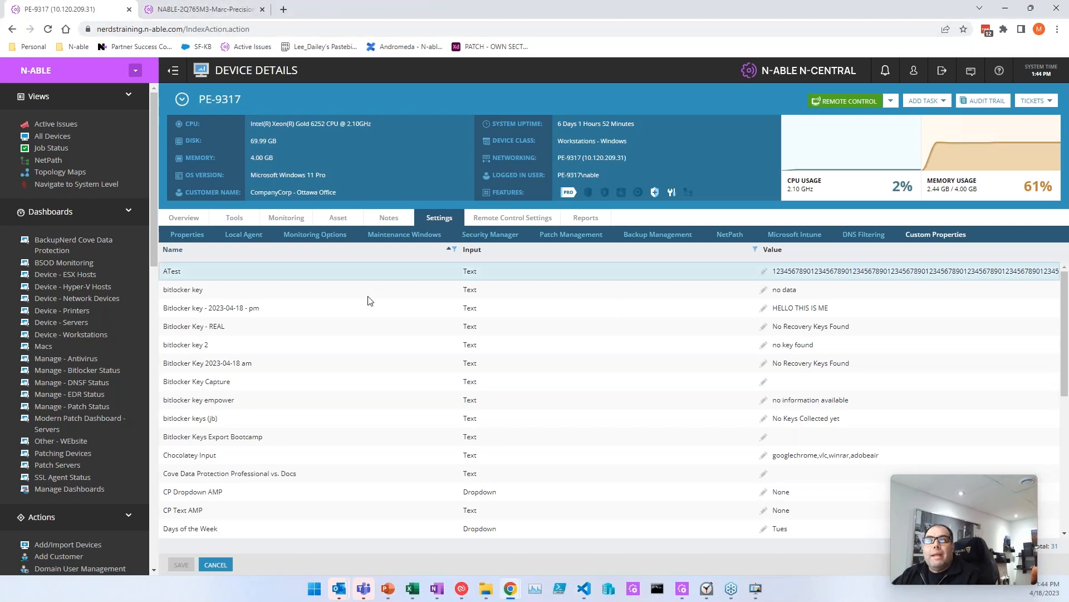